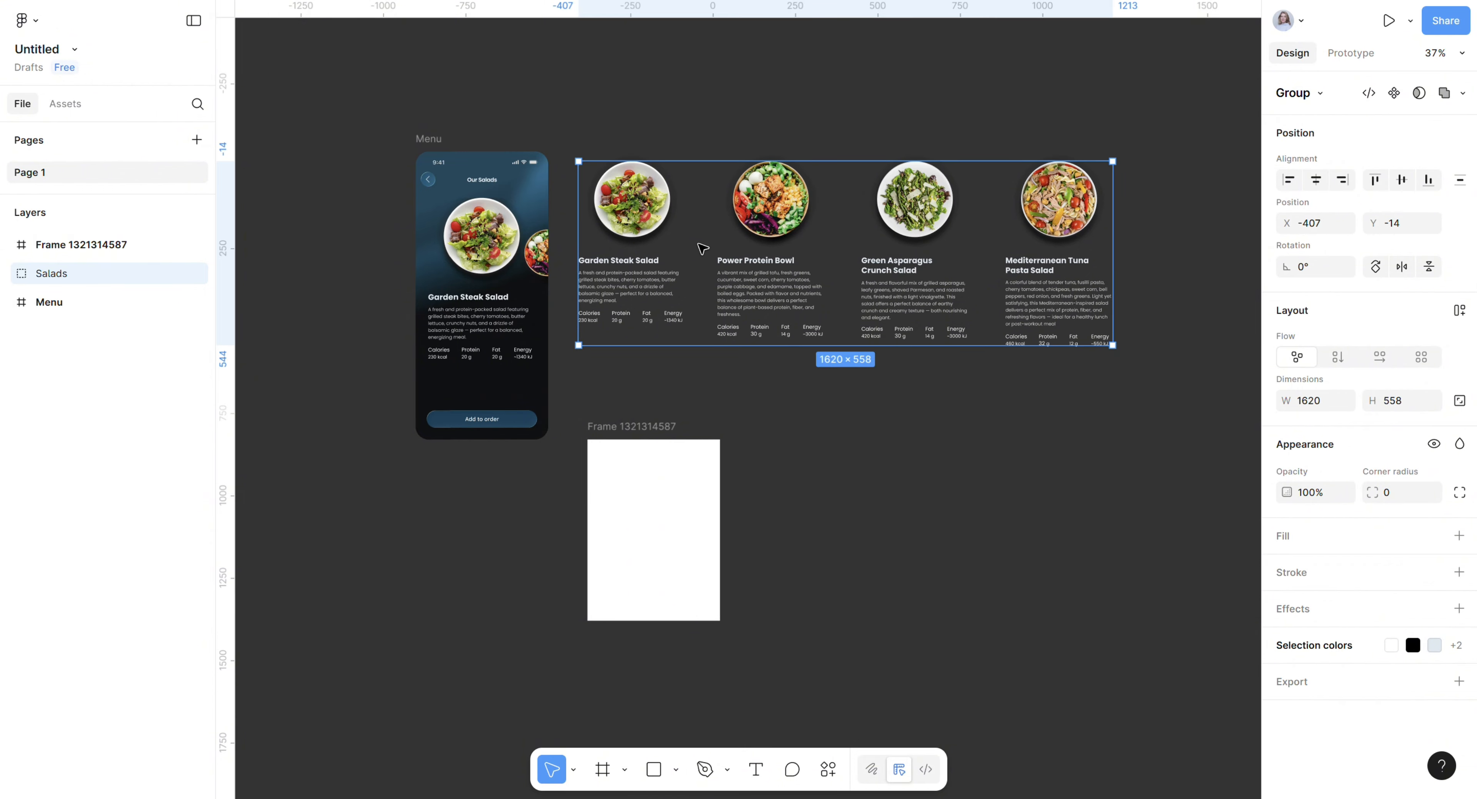
Duplicate the Salads group into the white frame below and align the copy to the frame's top edge.
{"action": "left_click_drag", "start_coordinate": [704, 250], "coordinate": [721, 540]}
{"action": "scroll", "coordinate": [704, 479], "scroll_direction": "up", "scroll_amount": 3}
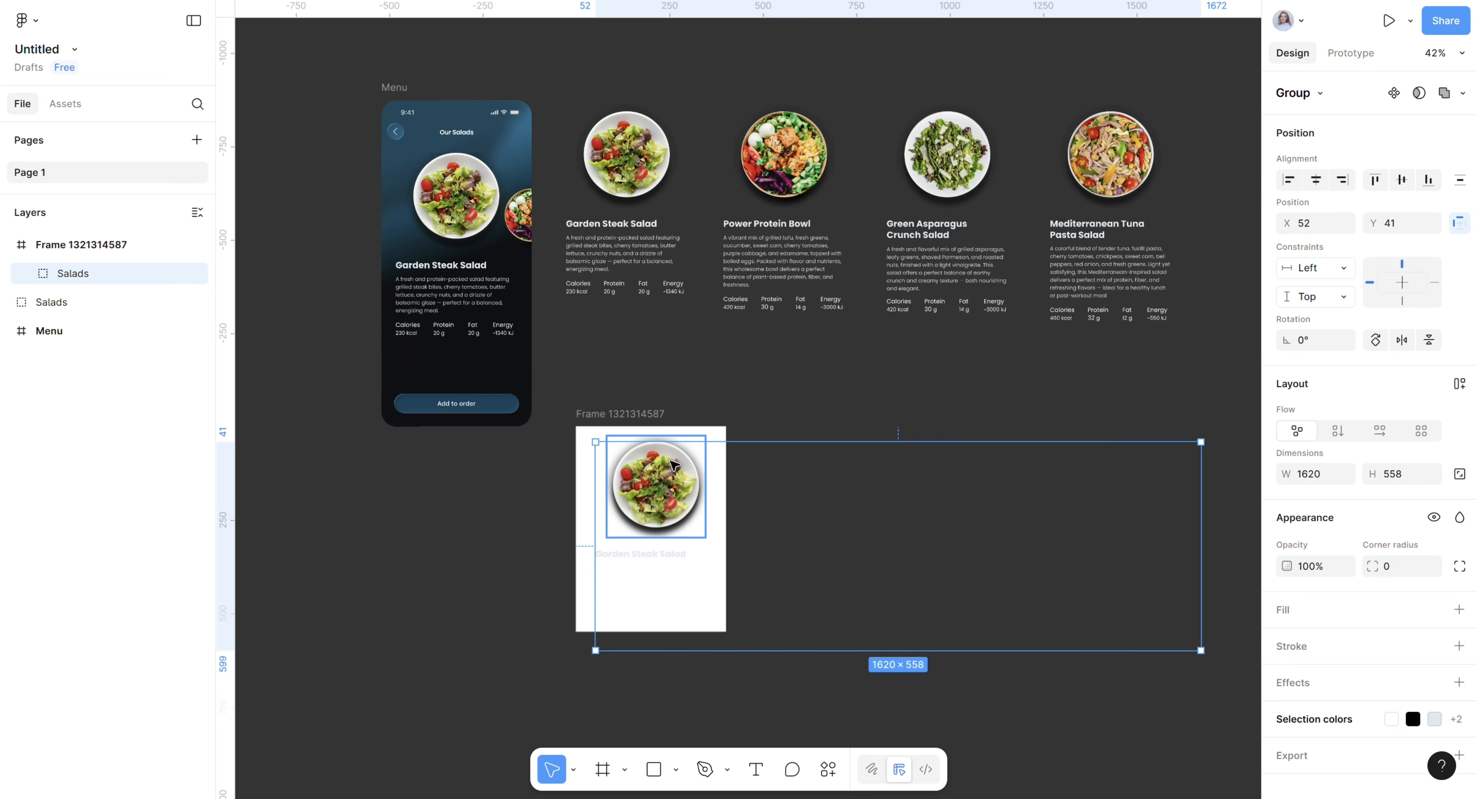
{"action": "left_click", "coordinate": [1315, 179]}
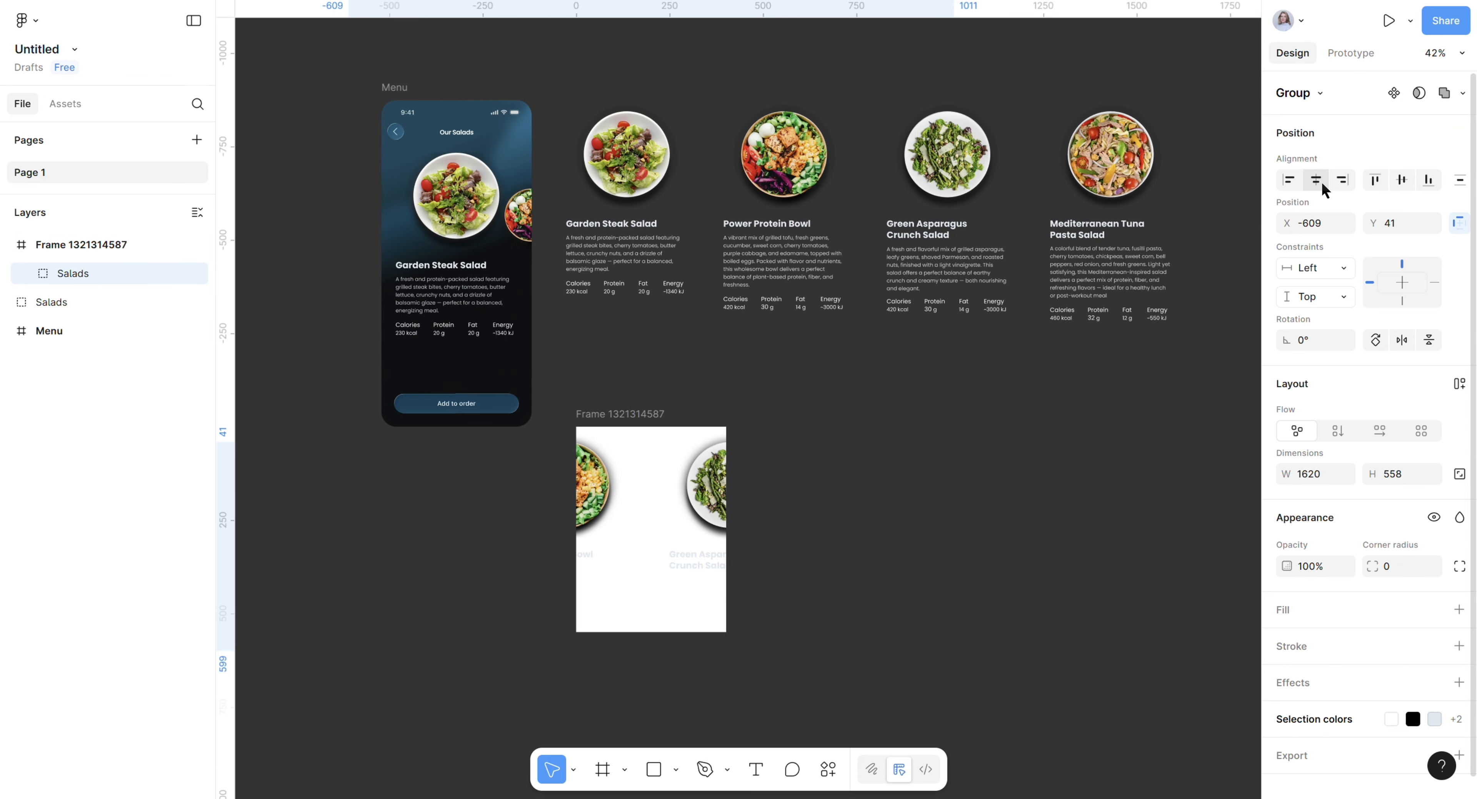
{"action": "key", "text": "ctrl+z"}
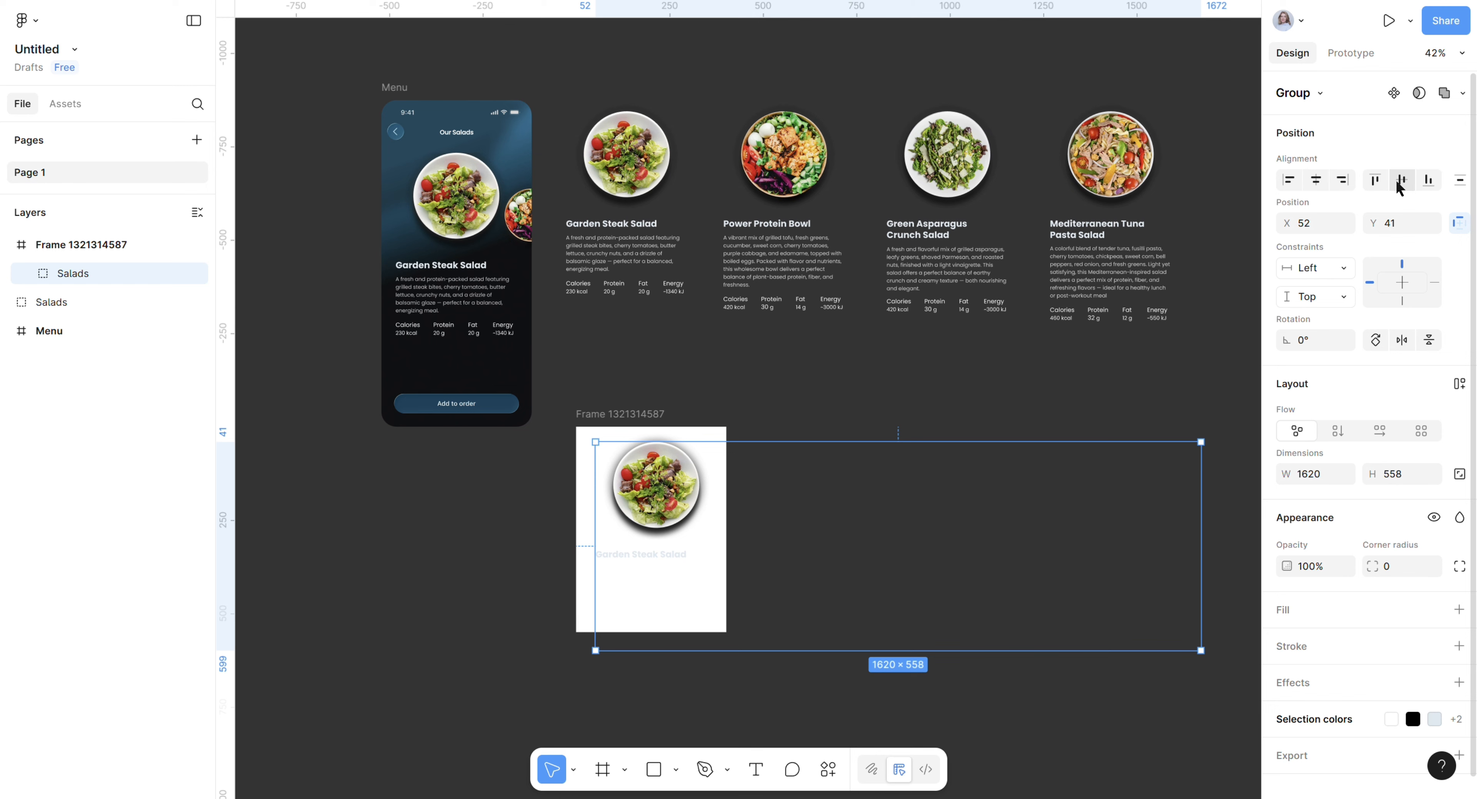
{"action": "left_click", "coordinate": [1374, 180]}
Set the white frame's fill opacity to 10% and turn off its Clip content option.
{"action": "left_click", "coordinate": [625, 631]}
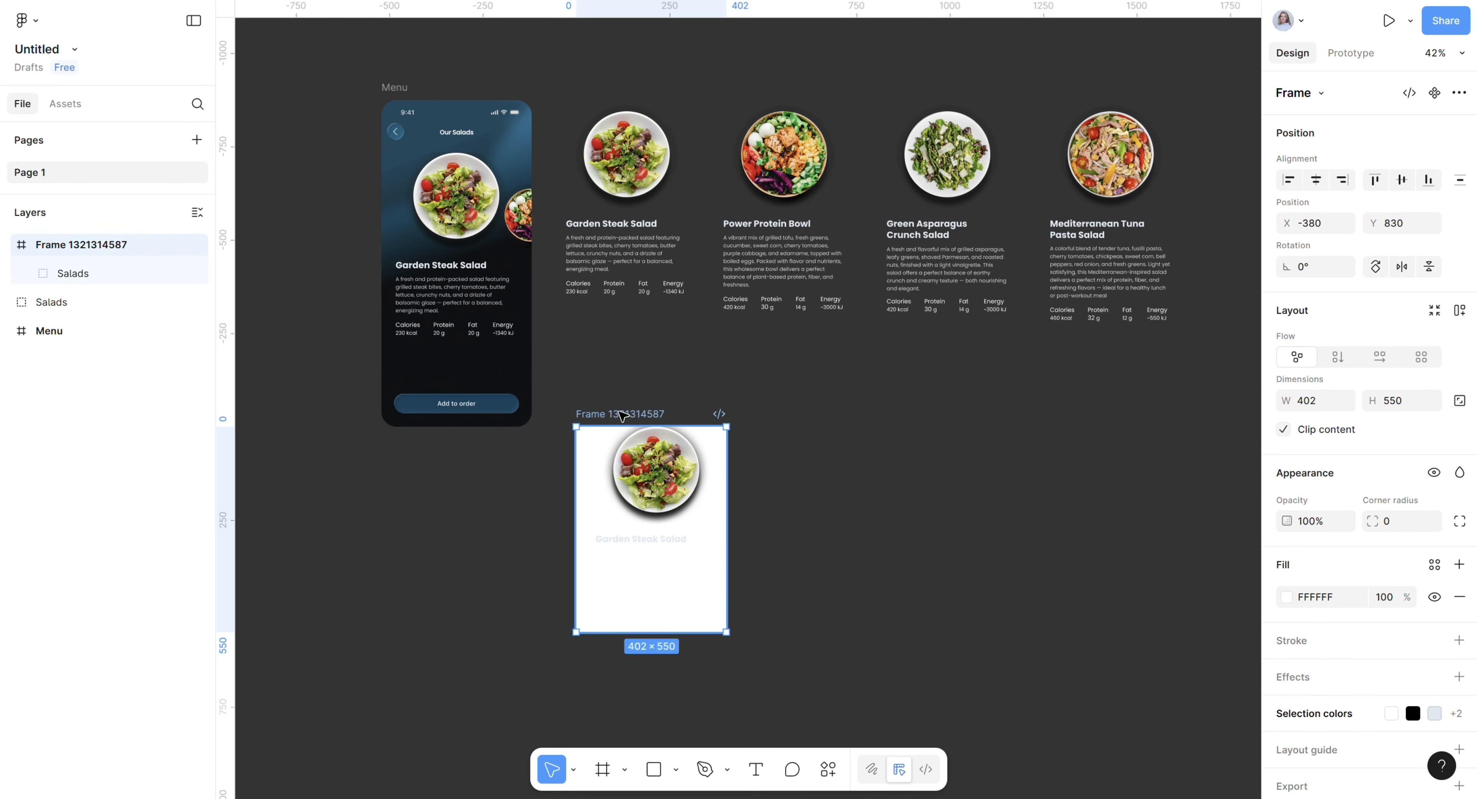
{"action": "left_click", "coordinate": [1386, 596]}
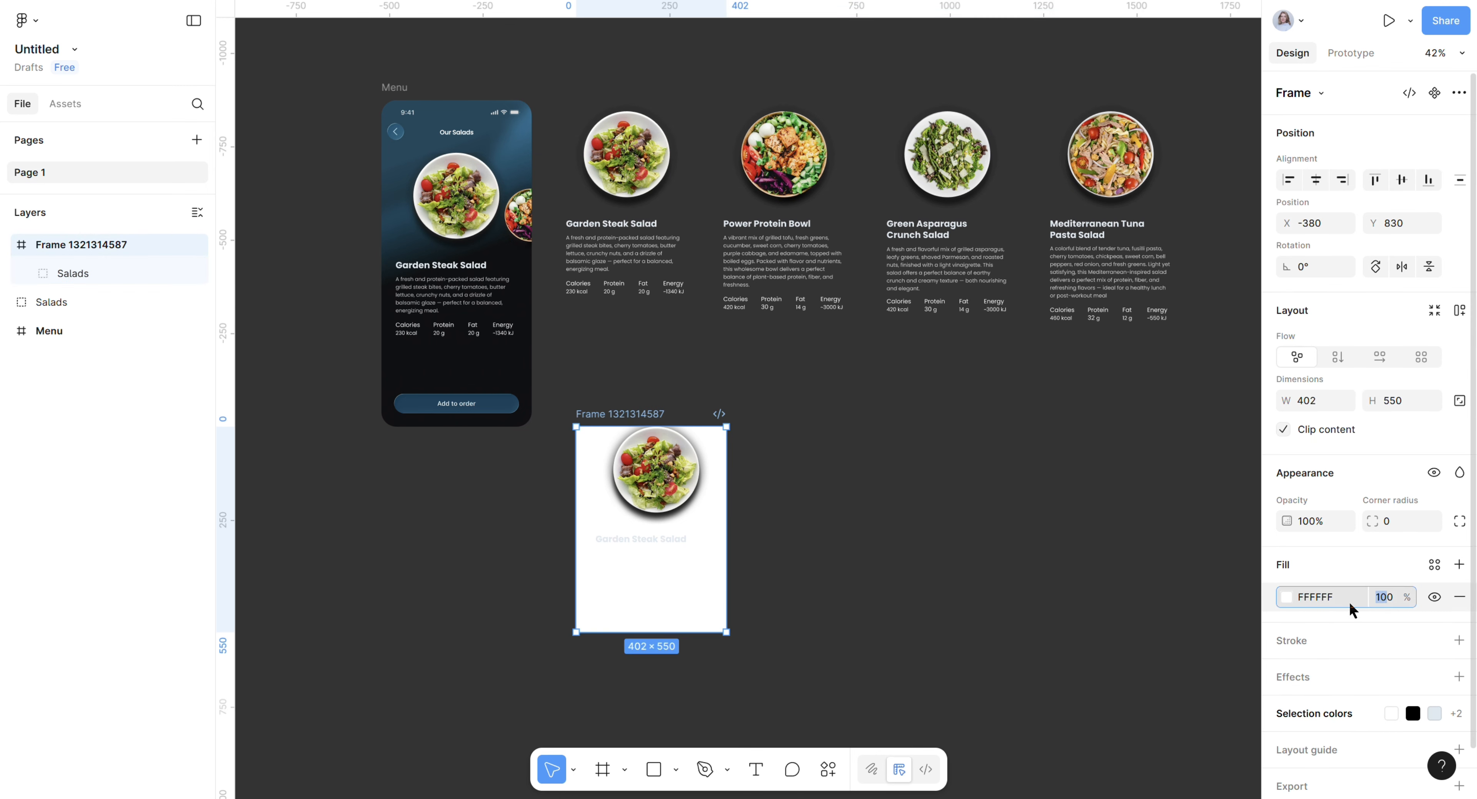
{"action": "key", "text": "BackSpace"}
{"action": "key", "text": "Return"}
{"action": "scroll", "coordinate": [757, 685], "scroll_direction": "up", "scroll_amount": 3, "text": "ctrl"}
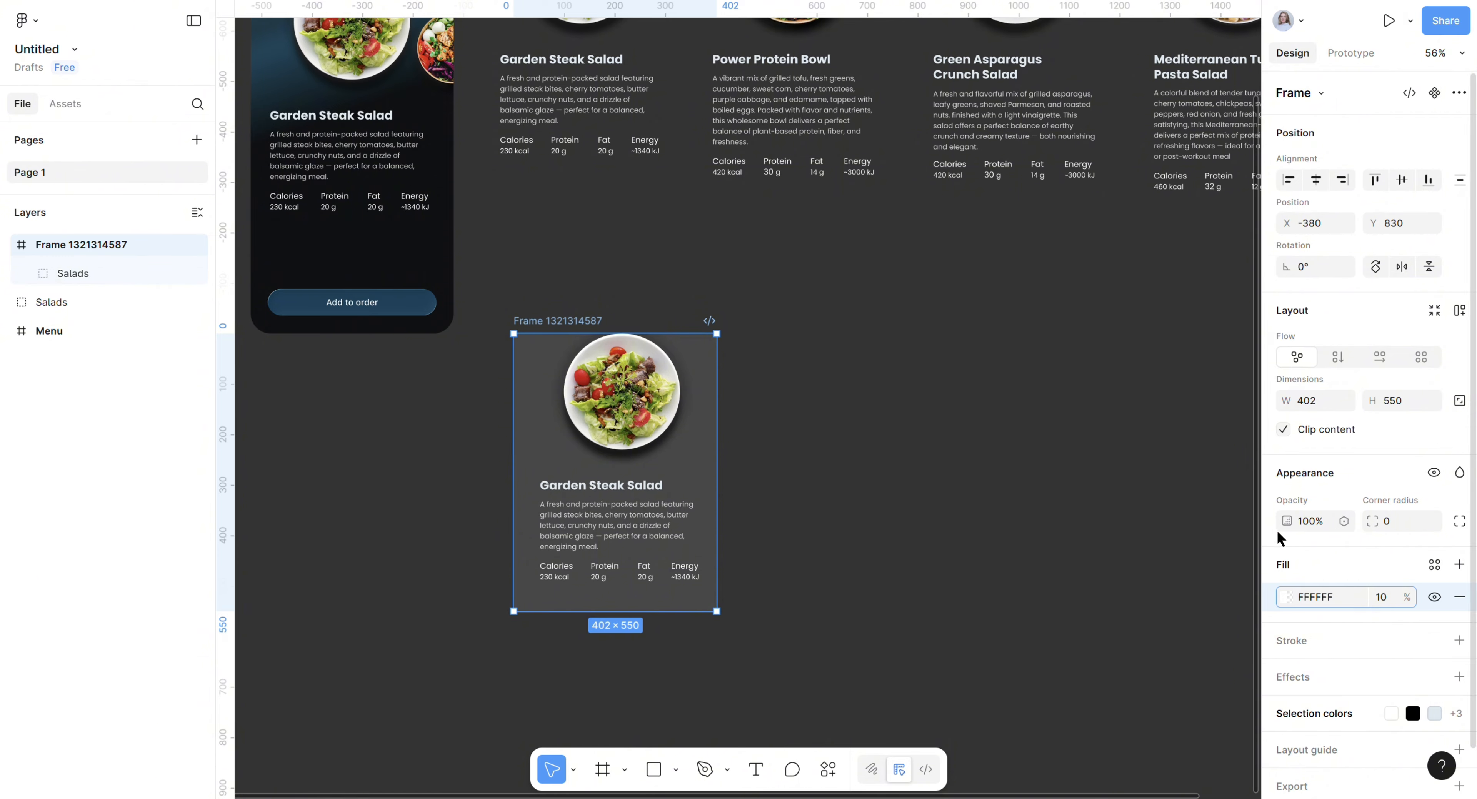
{"action": "left_click", "coordinate": [1282, 431]}
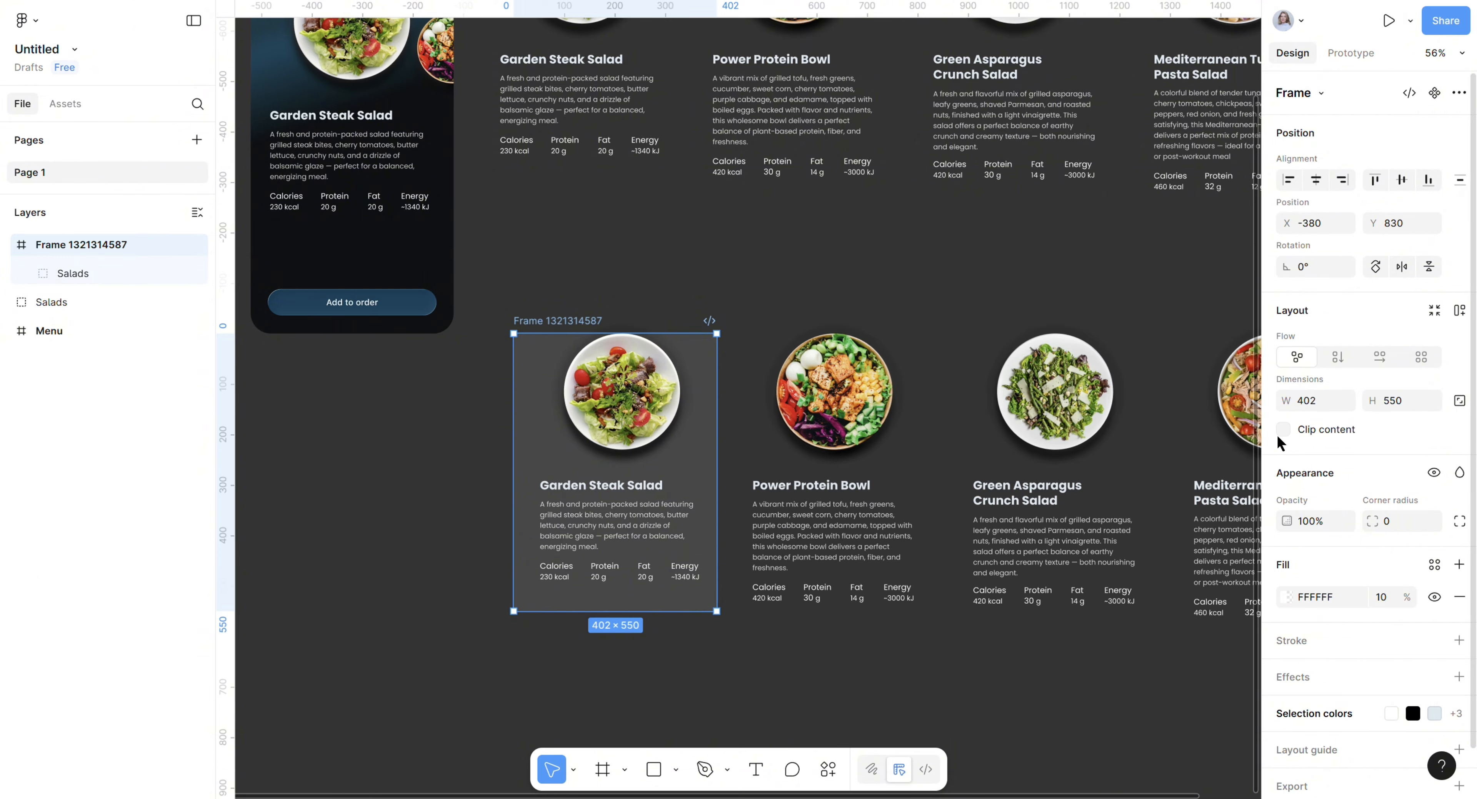
{"action": "left_click", "coordinate": [648, 635]}
{"action": "scroll", "coordinate": [648, 636], "scroll_direction": "up", "scroll_amount": 3}
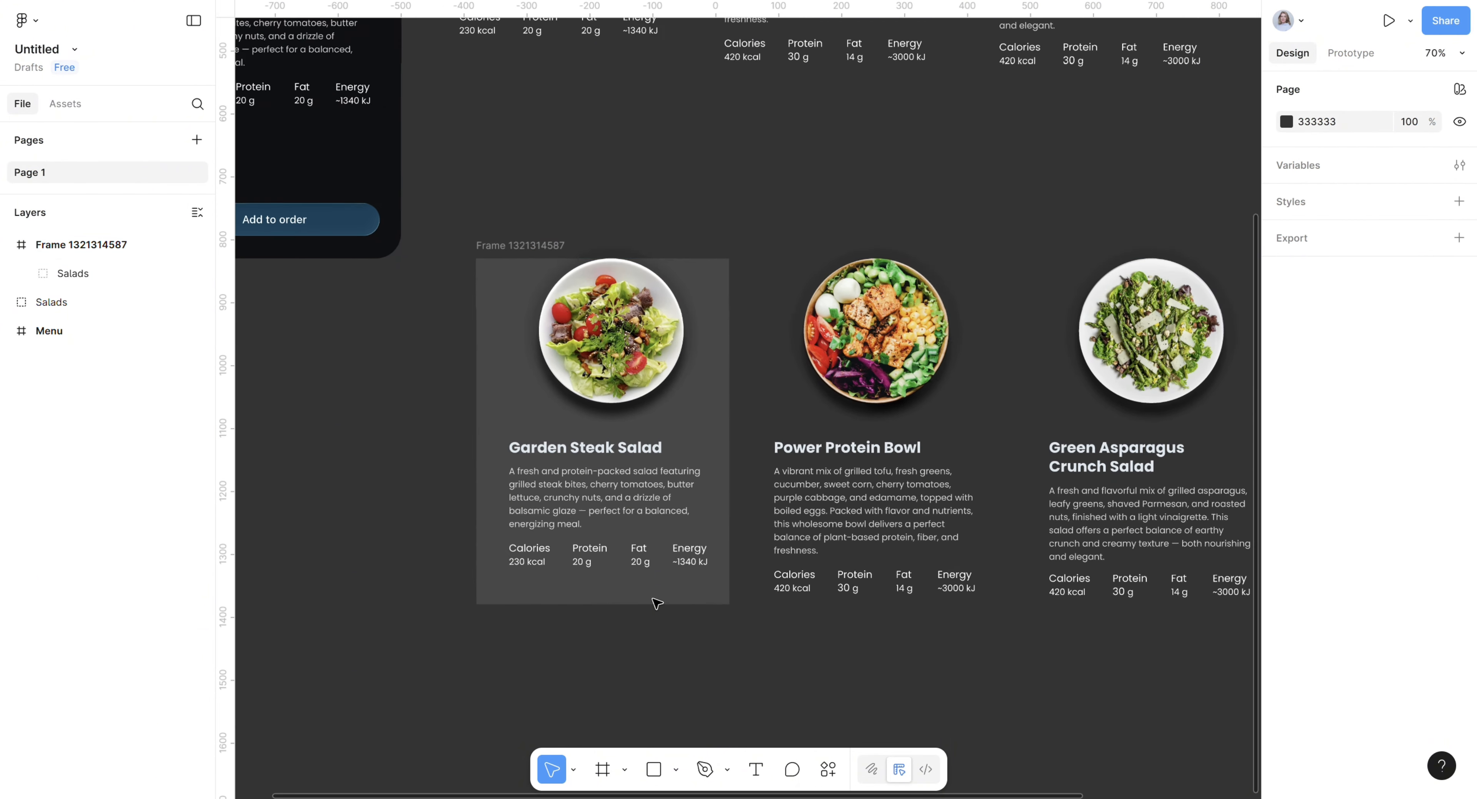
{"action": "double_click", "coordinate": [617, 413]}
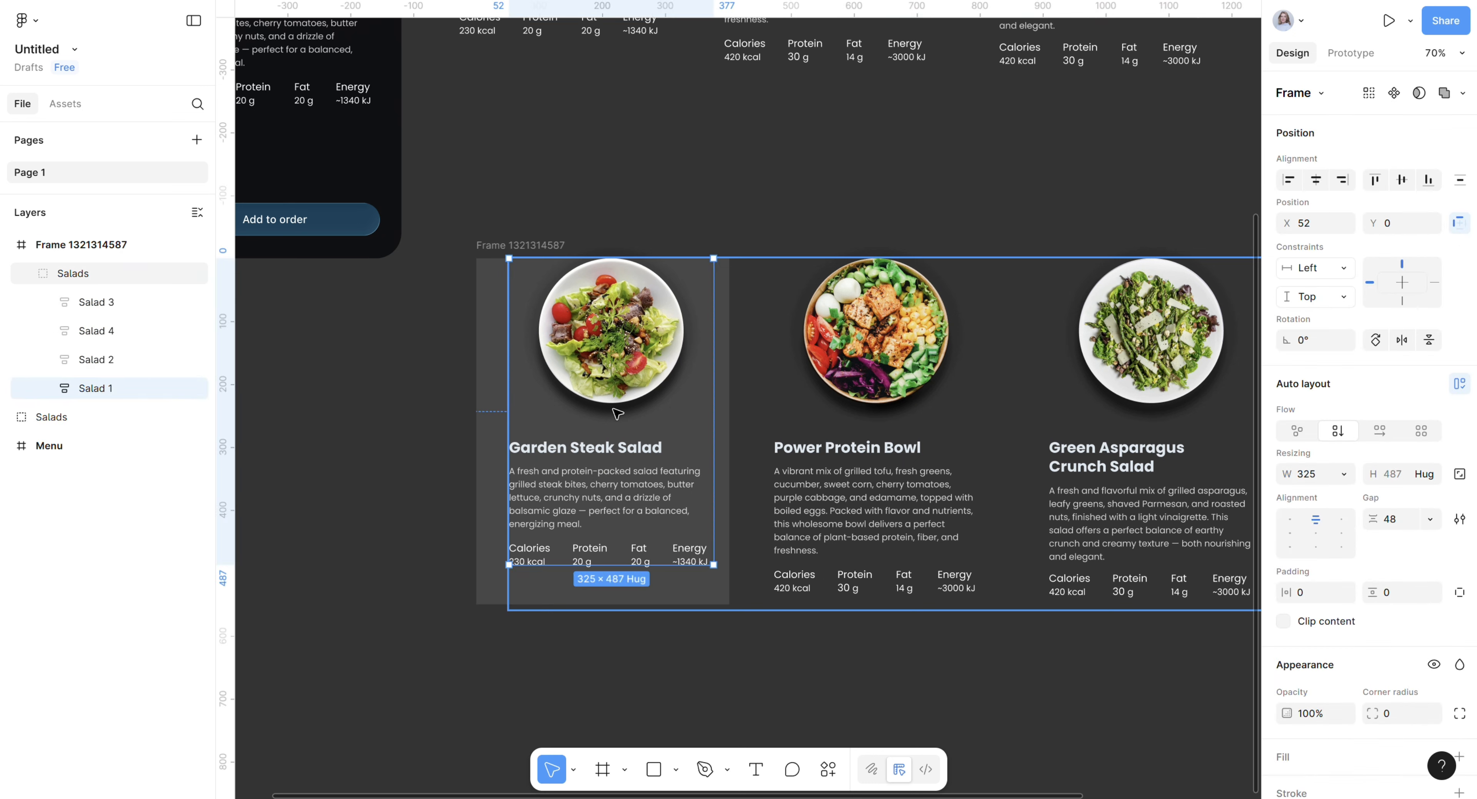
{"action": "left_click", "coordinate": [1316, 180]}
{"action": "key", "text": "ctrl+z"}
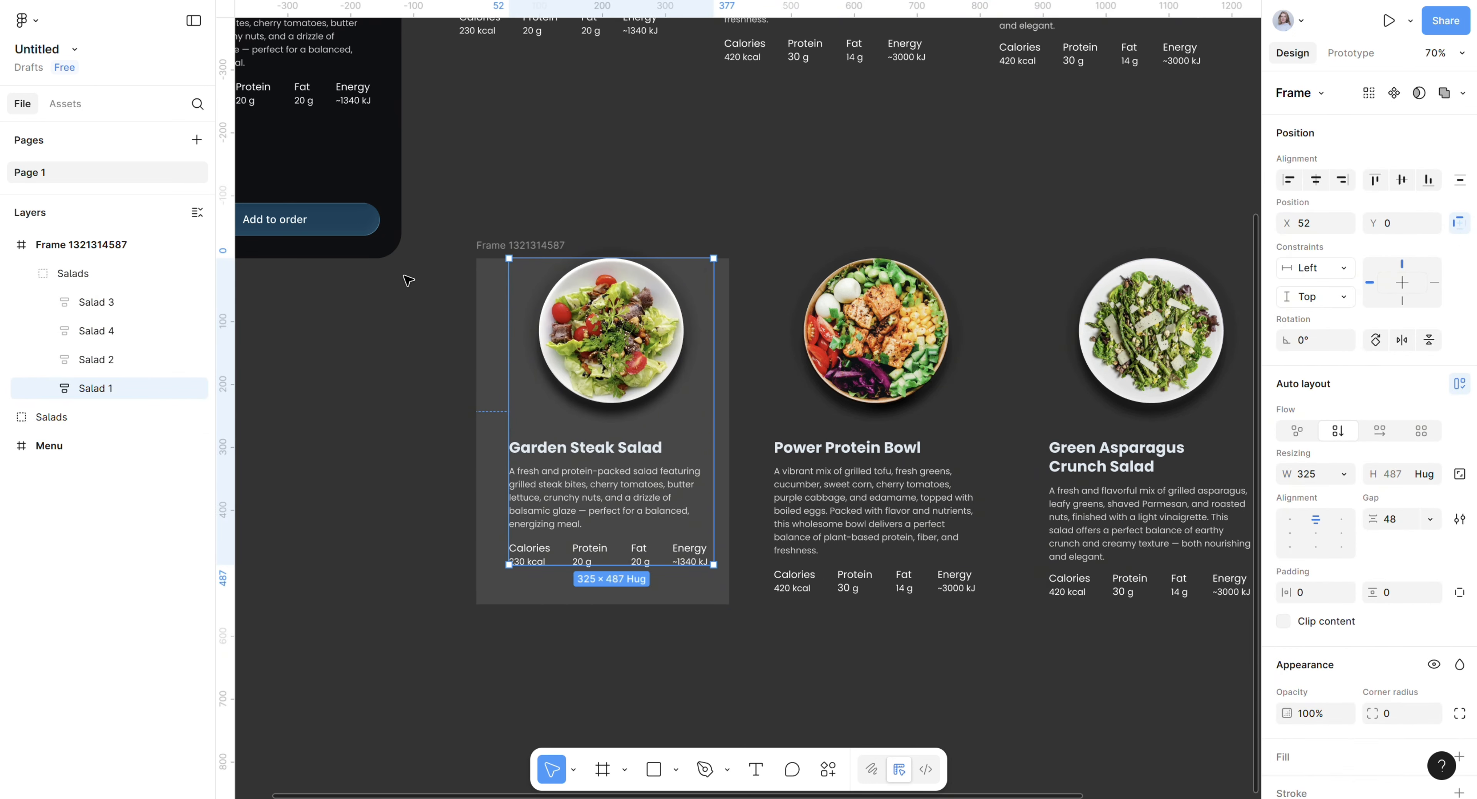
Ungroup the copied Salads group inside the frame and delete the original Salads group.
{"action": "key", "text": "ctrl+shift+g"}
{"action": "left_click", "coordinate": [77, 388]}
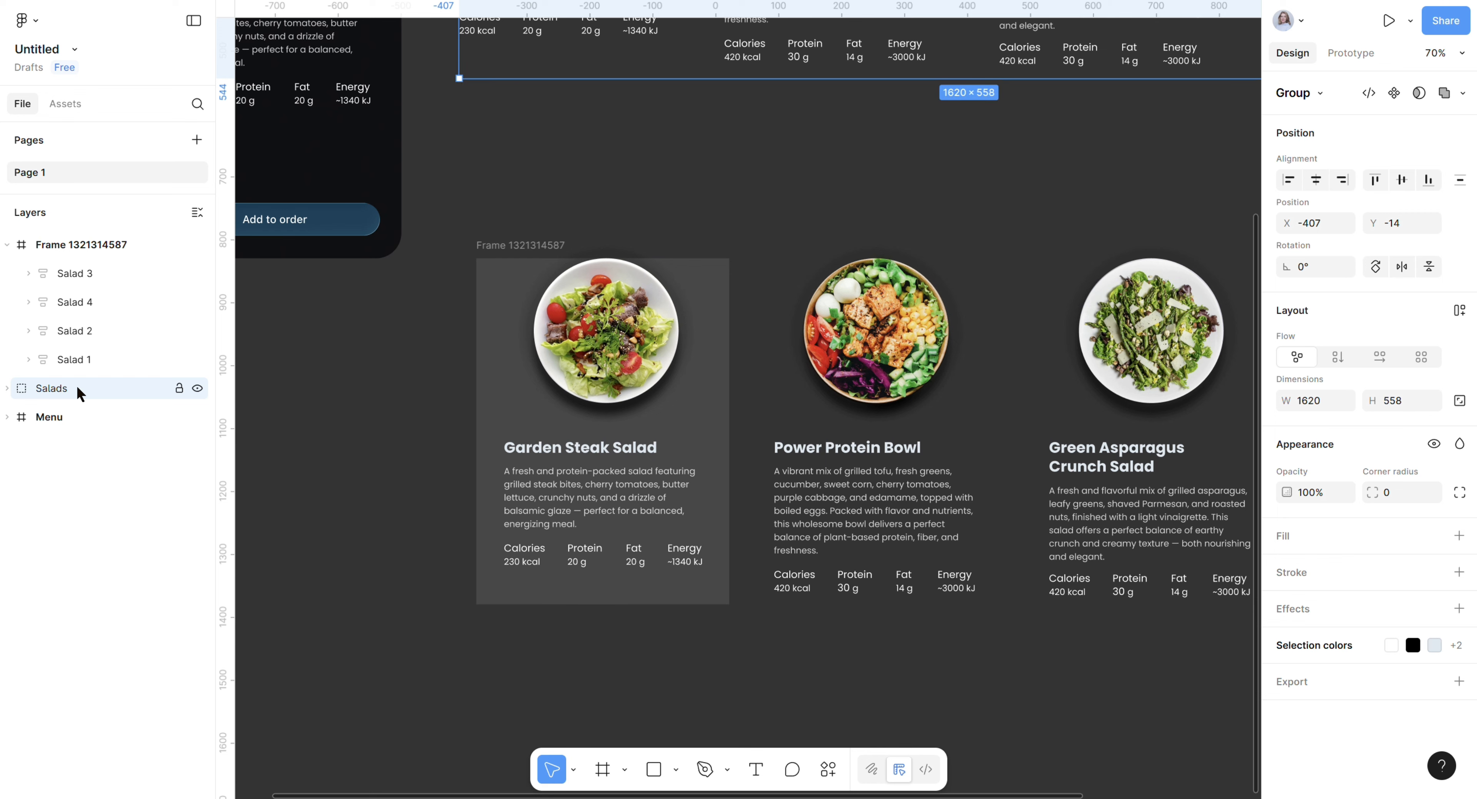
{"action": "key", "text": "Delete"}
Center the Salad 1 layer horizontally within its parent frame.
{"action": "left_click", "coordinate": [104, 359]}
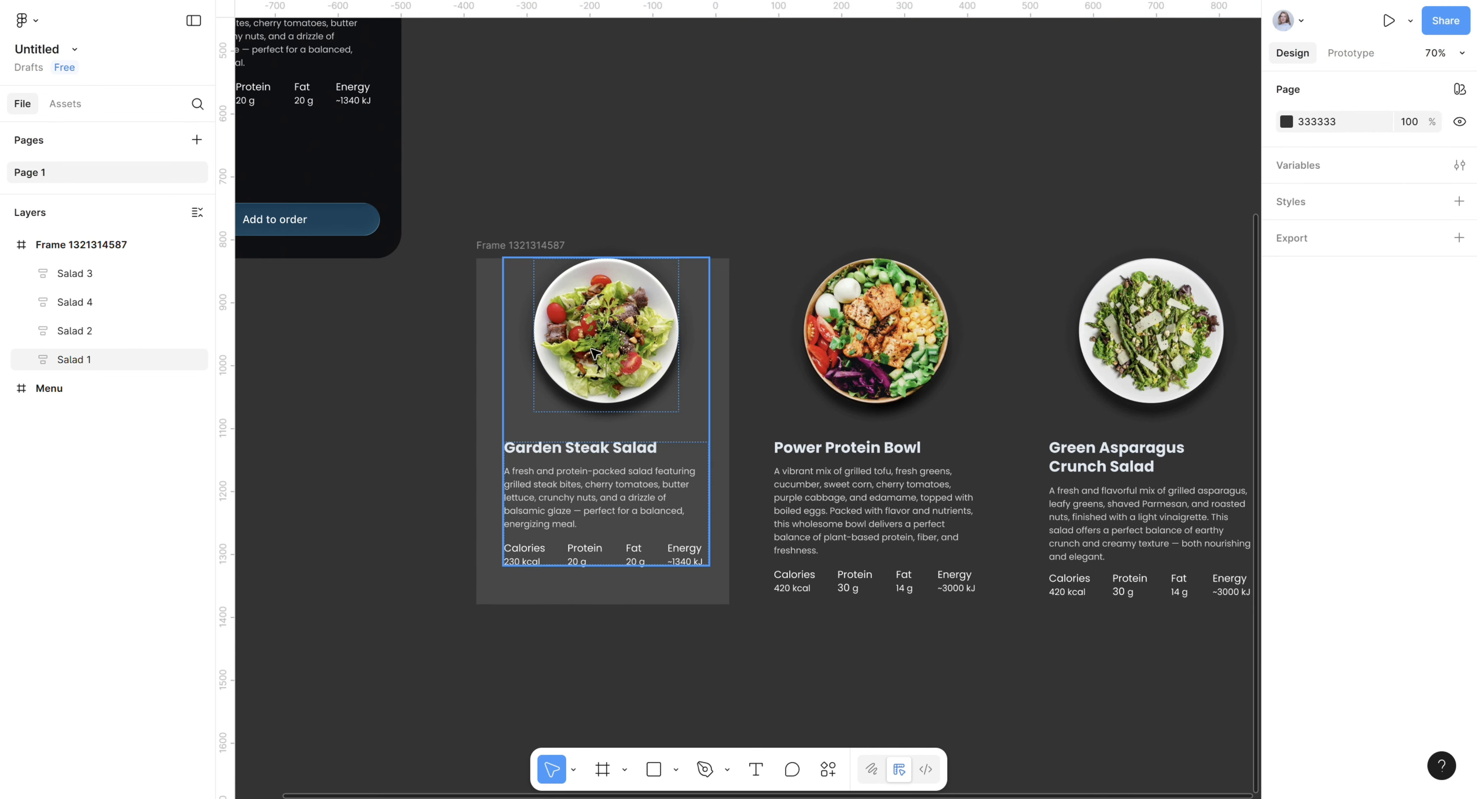
{"action": "left_click", "coordinate": [1316, 180]}
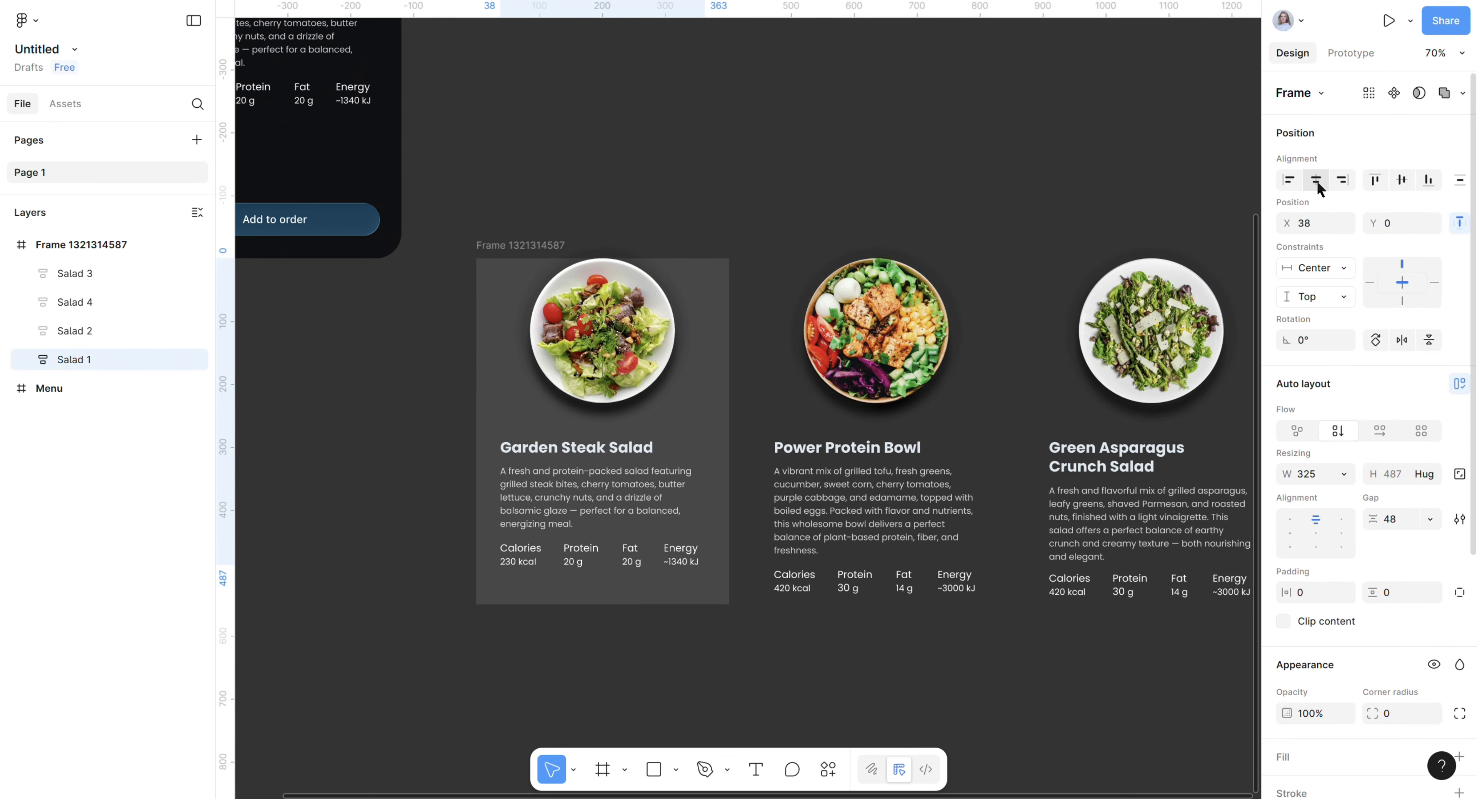
{"action": "key", "text": "Escape"}
{"action": "key", "text": "Escape"}
{"action": "scroll", "coordinate": [789, 217], "scroll_direction": "down", "scroll_amount": 3}
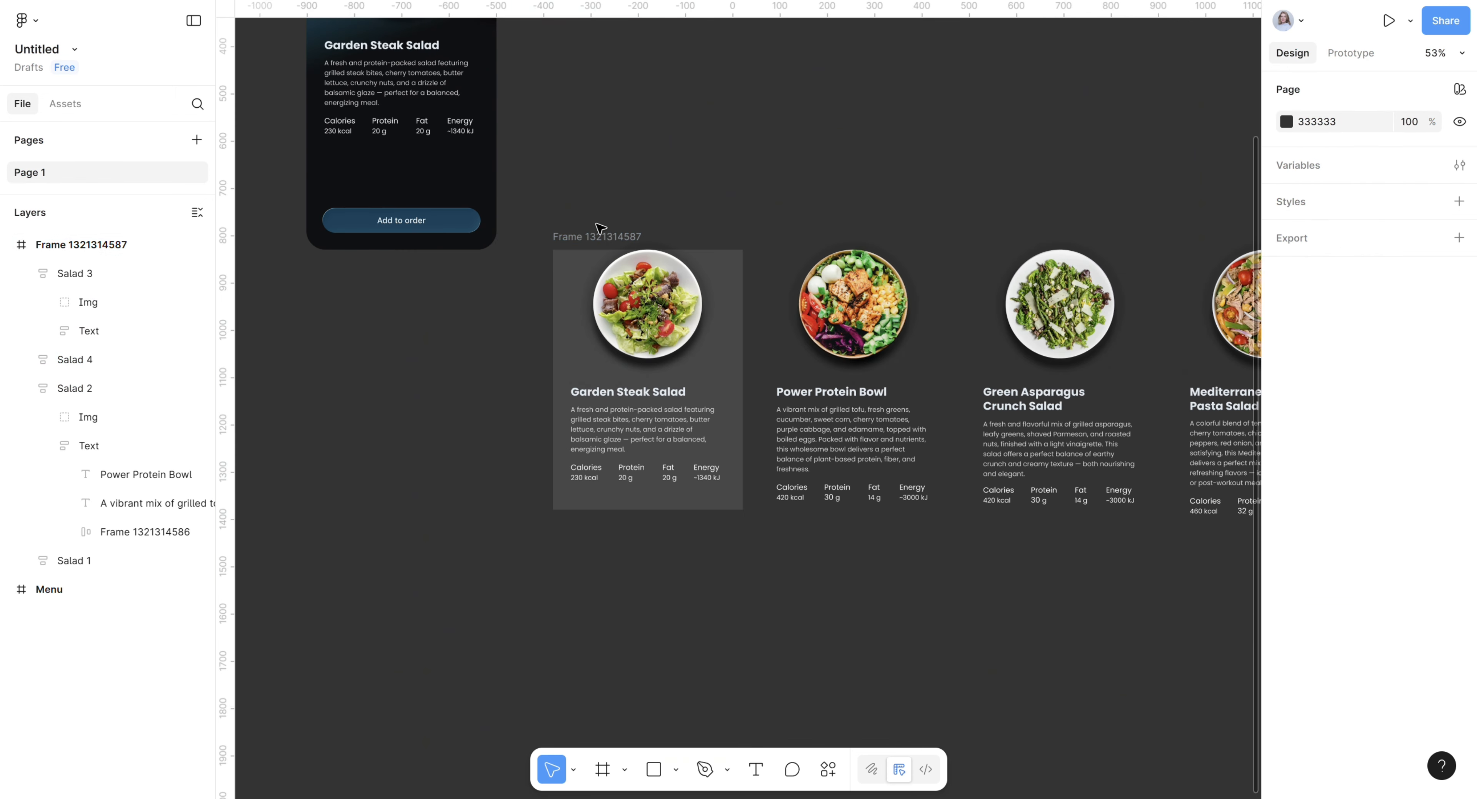
Rename the frame holding the salads as 1 and reapply horizontal centering to the Garden Steak Salad block.
{"action": "left_click", "coordinate": [600, 235]}
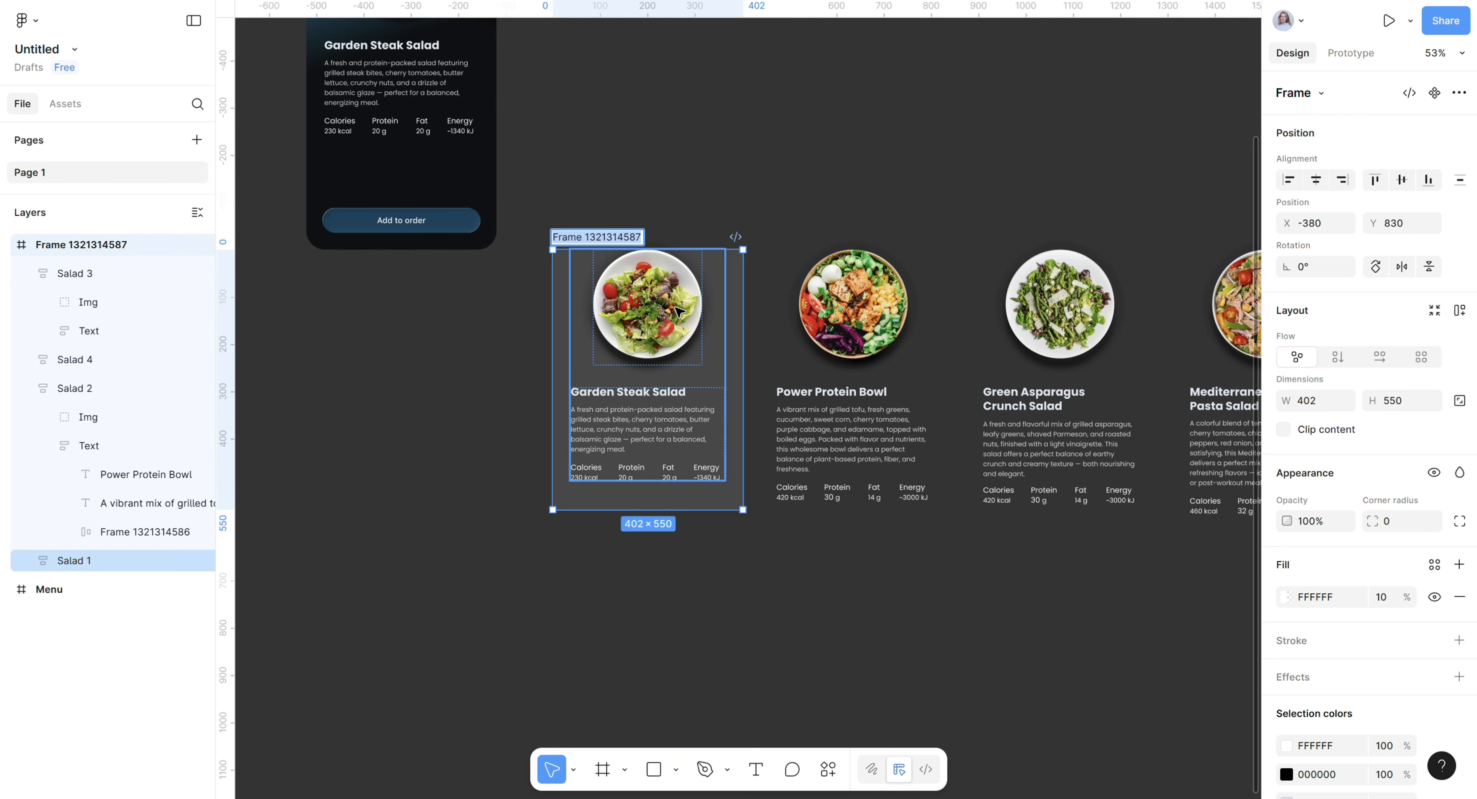
{"action": "type", "text": "1"}
{"action": "key", "text": "Return"}
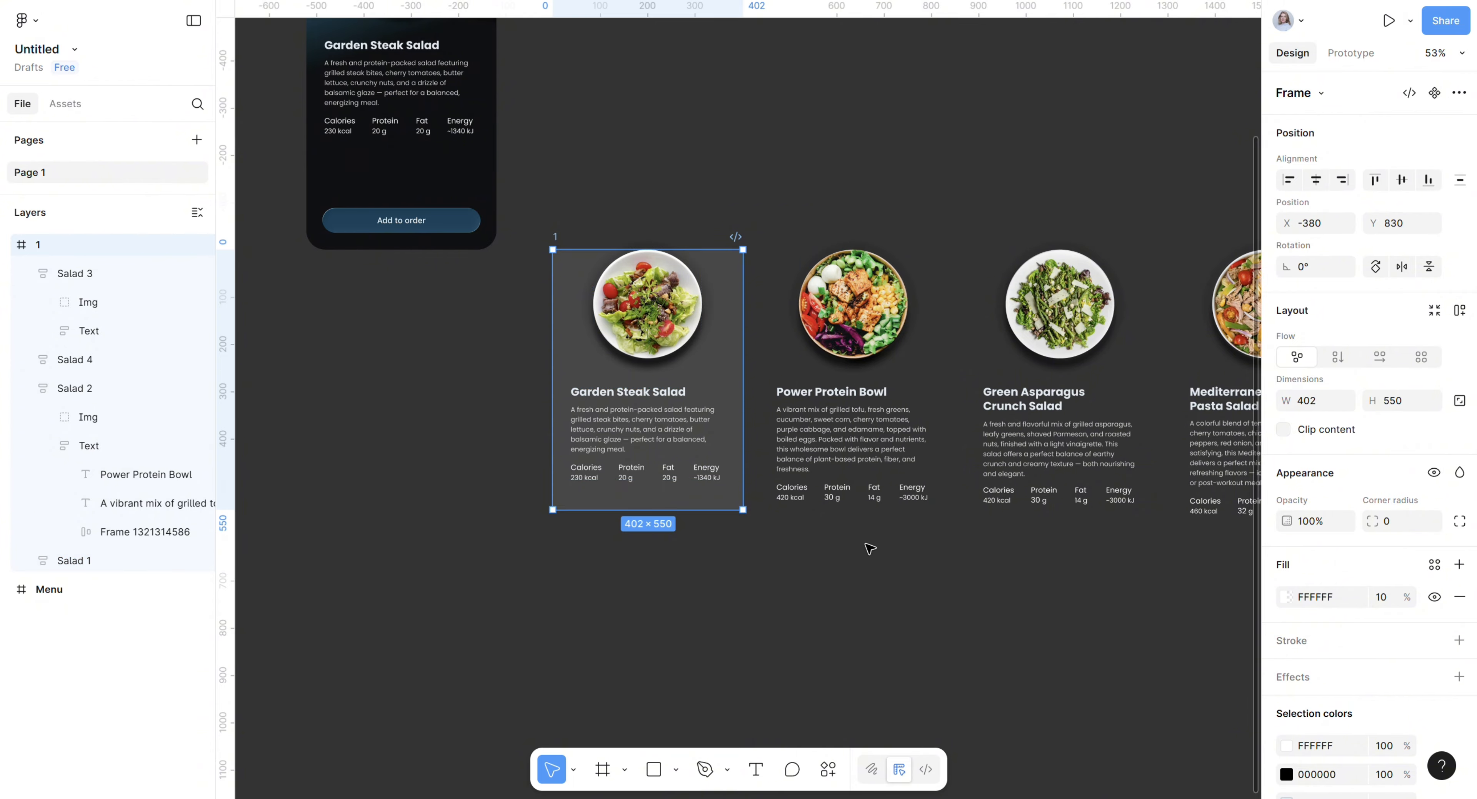
{"action": "scroll", "coordinate": [868, 538], "scroll_direction": "up", "scroll_amount": 5}
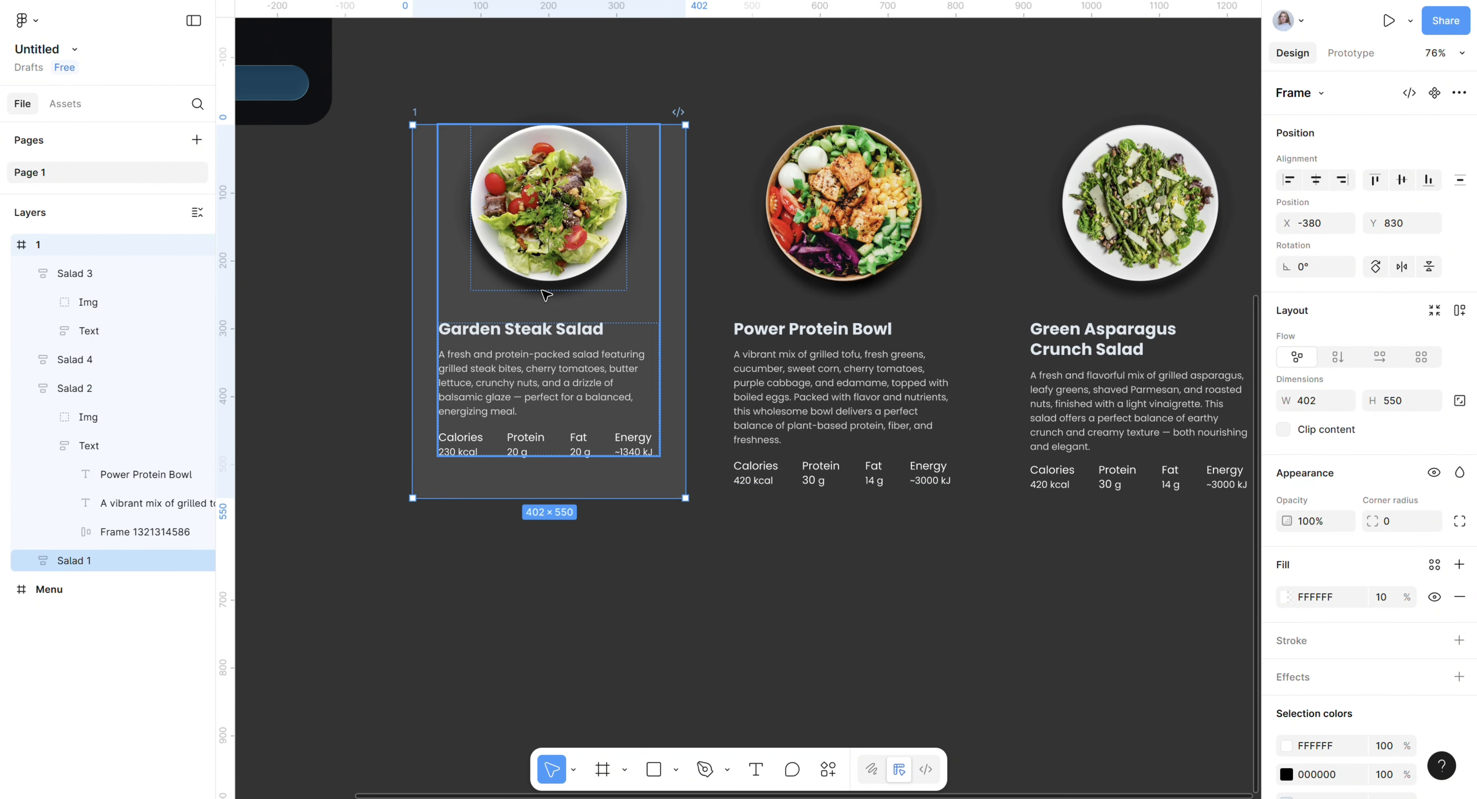
{"action": "left_click", "coordinate": [612, 338]}
{"action": "left_click", "coordinate": [1316, 180]}
Make the Power Protein Bowl text block ignore auto layout and shift it right to X 352.
{"action": "left_click", "coordinate": [807, 410]}
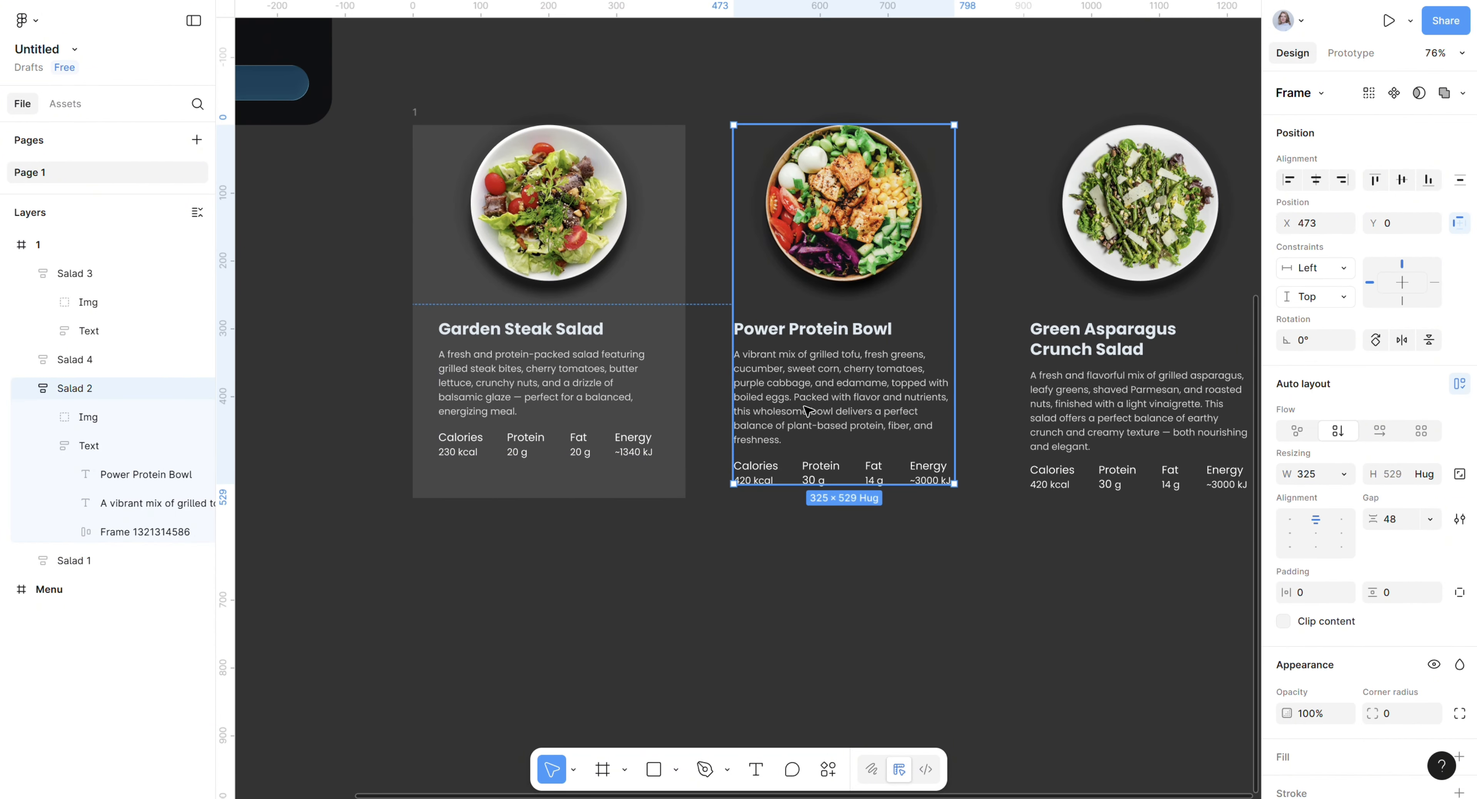
{"action": "left_click_drag", "start_coordinate": [1112, 653], "coordinate": [883, 678]}
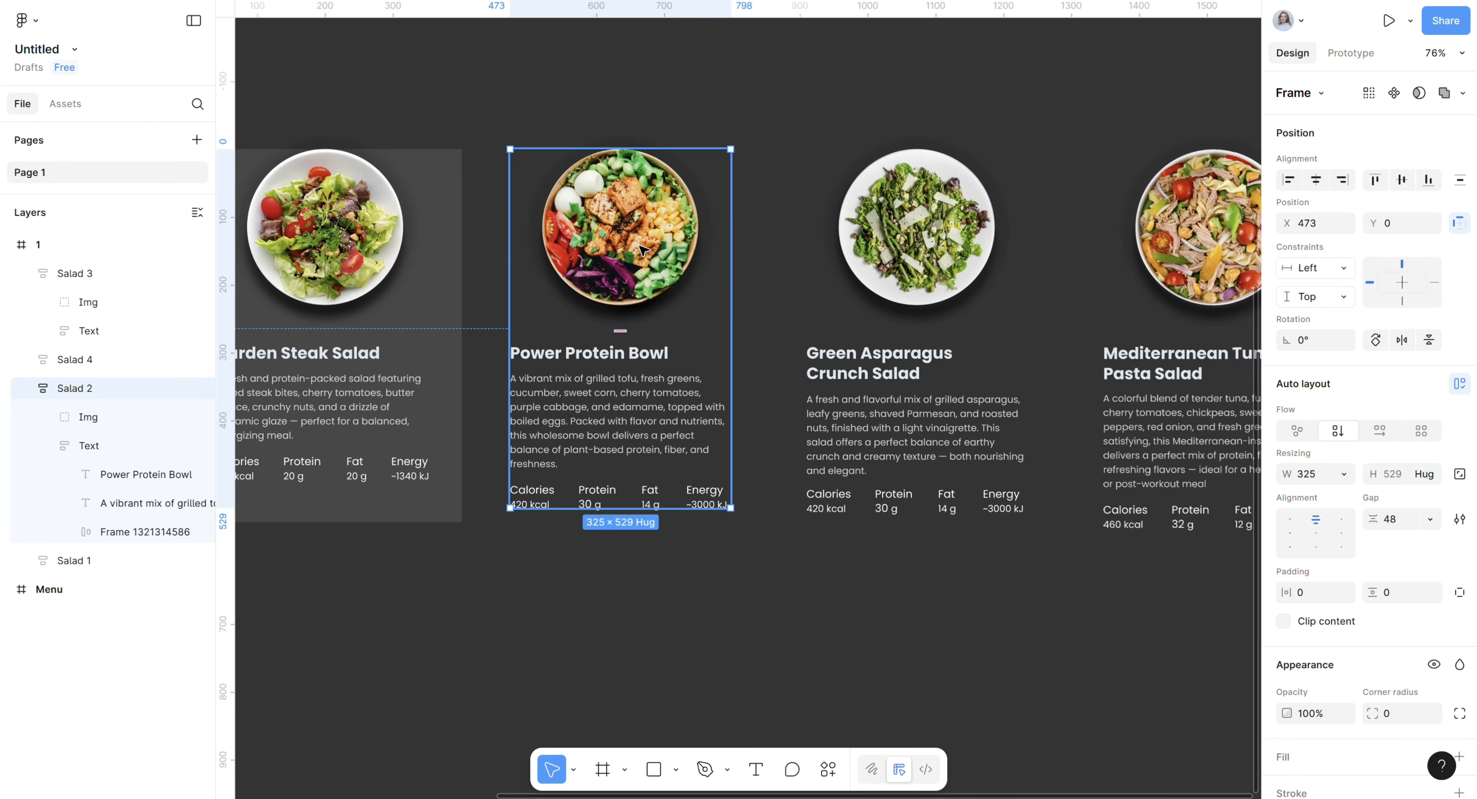
{"action": "double_click", "coordinate": [628, 437]}
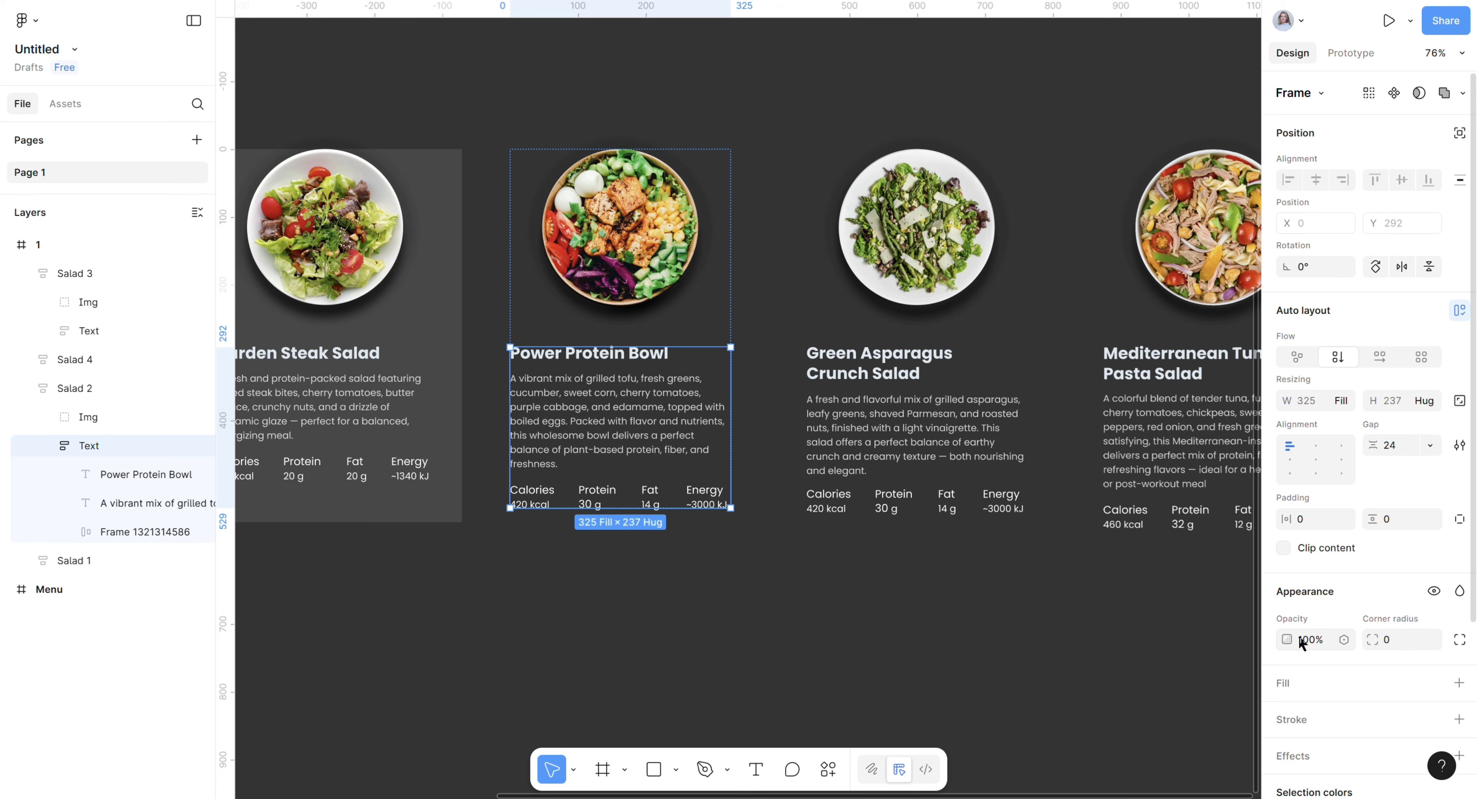
{"action": "left_click", "coordinate": [1460, 133]}
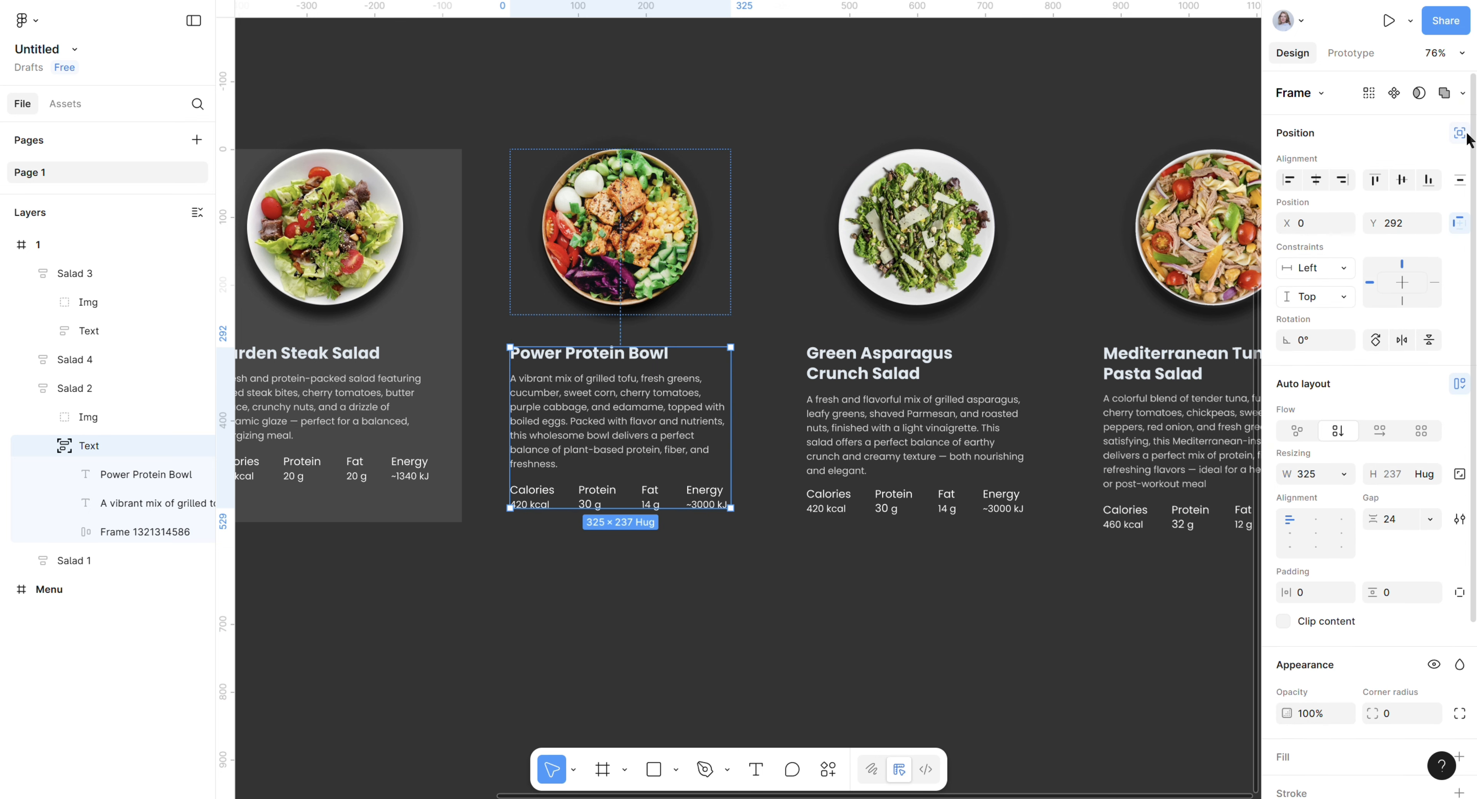
{"action": "key", "text": "shift+Right"}
{"action": "key", "text": "shift+Right"}
{"action": "key", "text": "shift+Right"}
{"action": "key", "text": "shift+Right"}
{"action": "key", "text": "shift+Right"}
{"action": "key", "text": "shift+Right"}
{"action": "key", "text": "shift+Right"}
{"action": "key", "text": "shift+Right"}
{"action": "key", "text": "shift+Right"}
{"action": "key", "text": "shift+Right"}
{"action": "key", "text": "shift+Right"}
{"action": "key", "text": "shift+Right"}
{"action": "key", "text": "shift+Right"}
{"action": "key", "text": "shift+Right"}
{"action": "key", "text": "shift+Right"}
{"action": "key", "text": "shift+Right"}
{"action": "key", "text": "shift+Right"}
{"action": "key", "text": "shift+Right"}
{"action": "key", "text": "shift+Right"}
{"action": "key", "text": "shift+Right"}
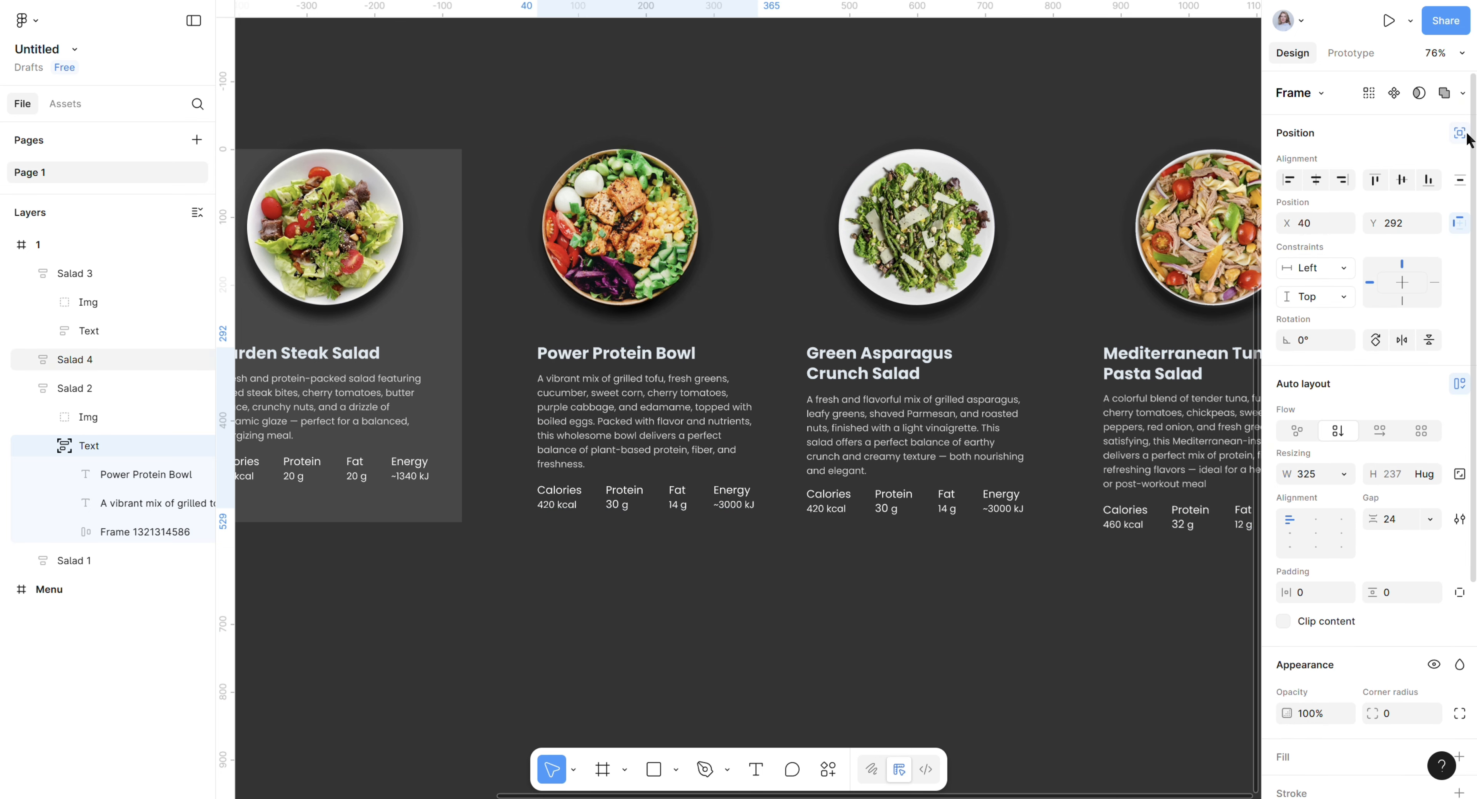
{"action": "key", "text": "shift+Right"}
{"action": "key", "text": "shift+Right"}
{"action": "key", "text": "shift+Right"}
{"action": "key", "text": "shift+Right"}
{"action": "key", "text": "shift+Right"}
{"action": "key", "text": "shift+Right"}
{"action": "key", "text": "shift+Right"}
{"action": "key", "text": "shift+Right"}
{"action": "key", "text": "shift+Right"}
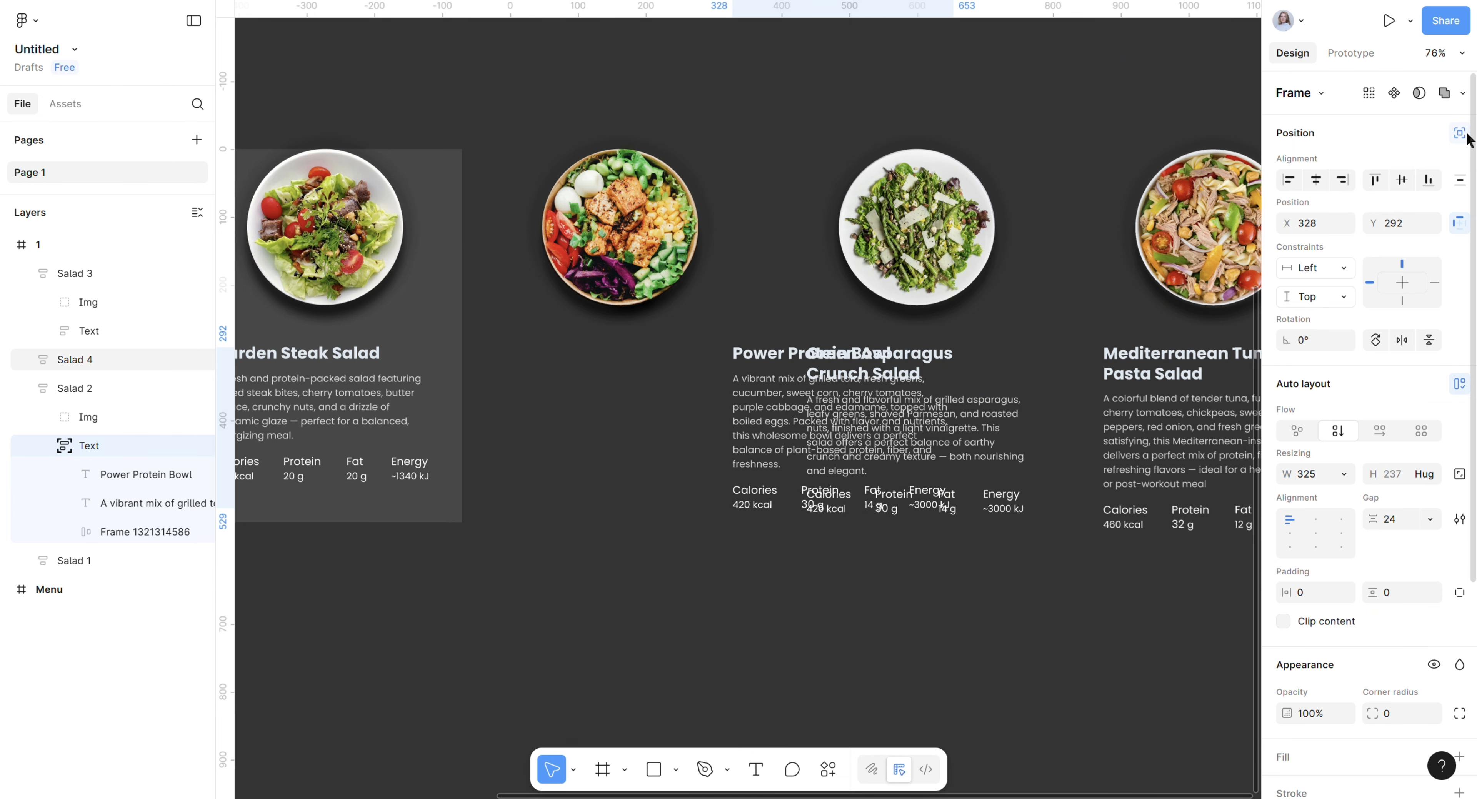
{"action": "key", "text": "shift+Right"}
{"action": "key", "text": "shift+Right"}
{"action": "key", "text": "shift+Right"}
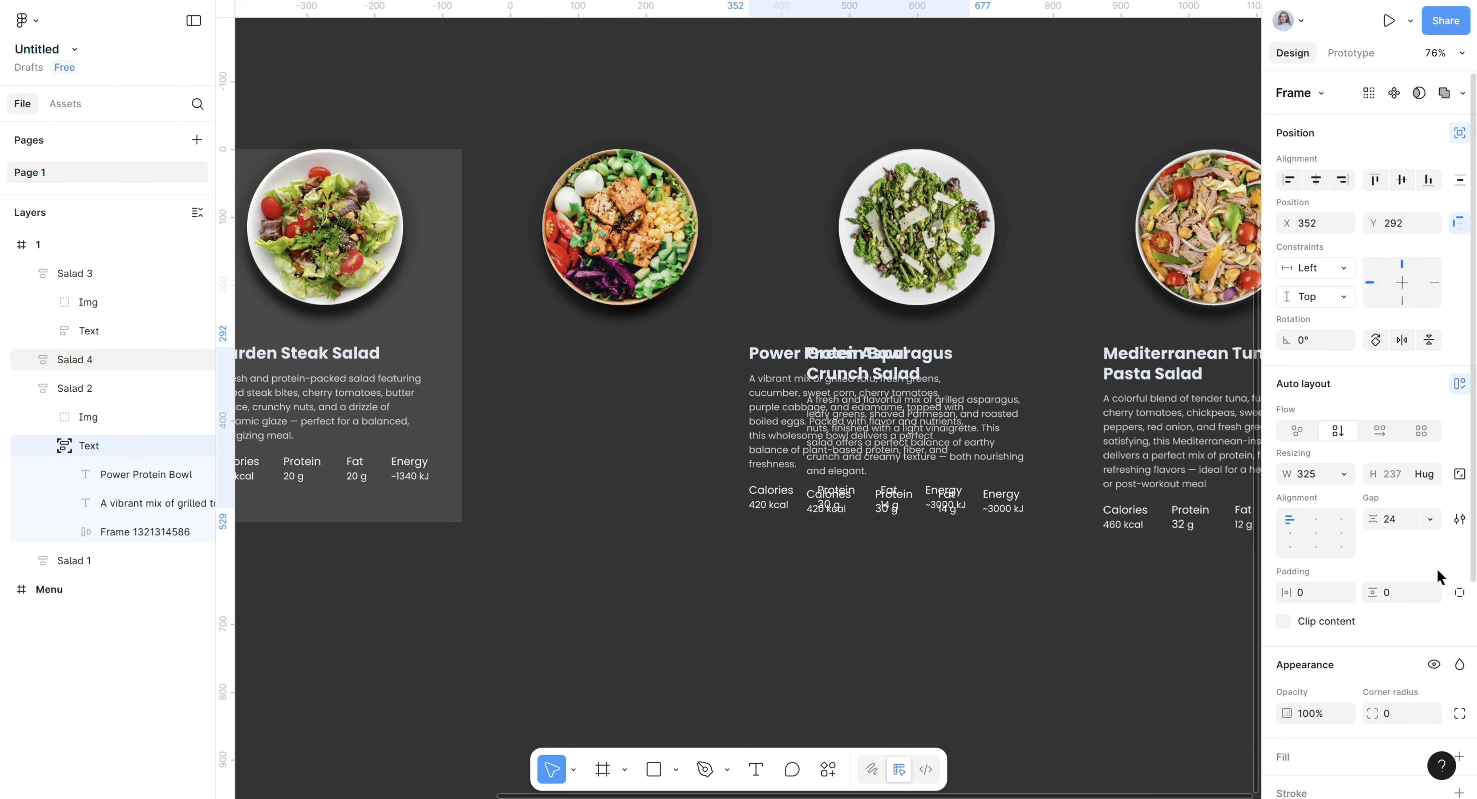
Set the opacity of the Power Protein Bowl text block to 0%.
{"action": "left_click", "coordinate": [1325, 715]}
{"action": "type", "text": "0"}
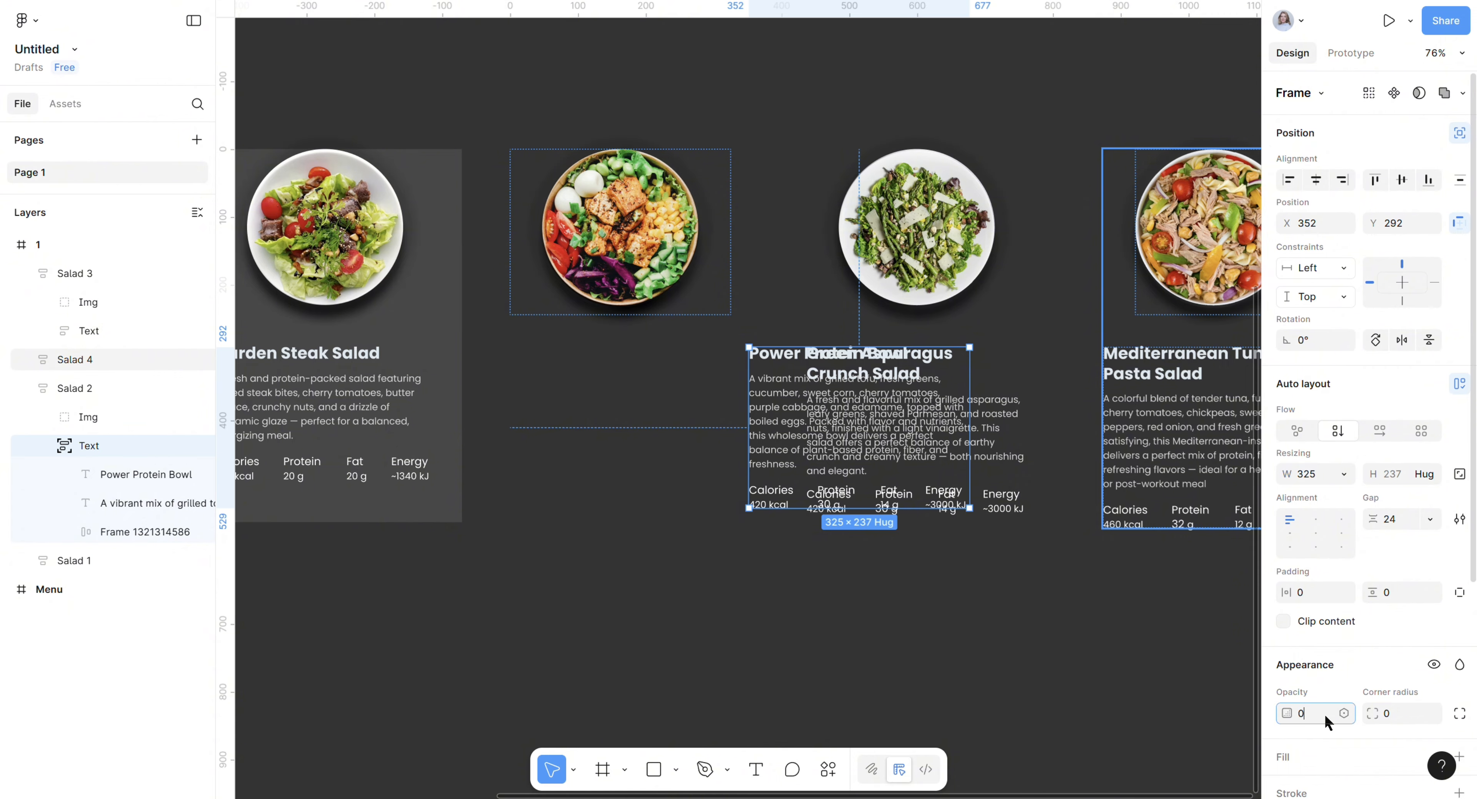
{"action": "key", "text": "Return"}
Lock the Power Protein Bowl image's aspect ratio and set its height to 150.
{"action": "left_click", "coordinate": [616, 235]}
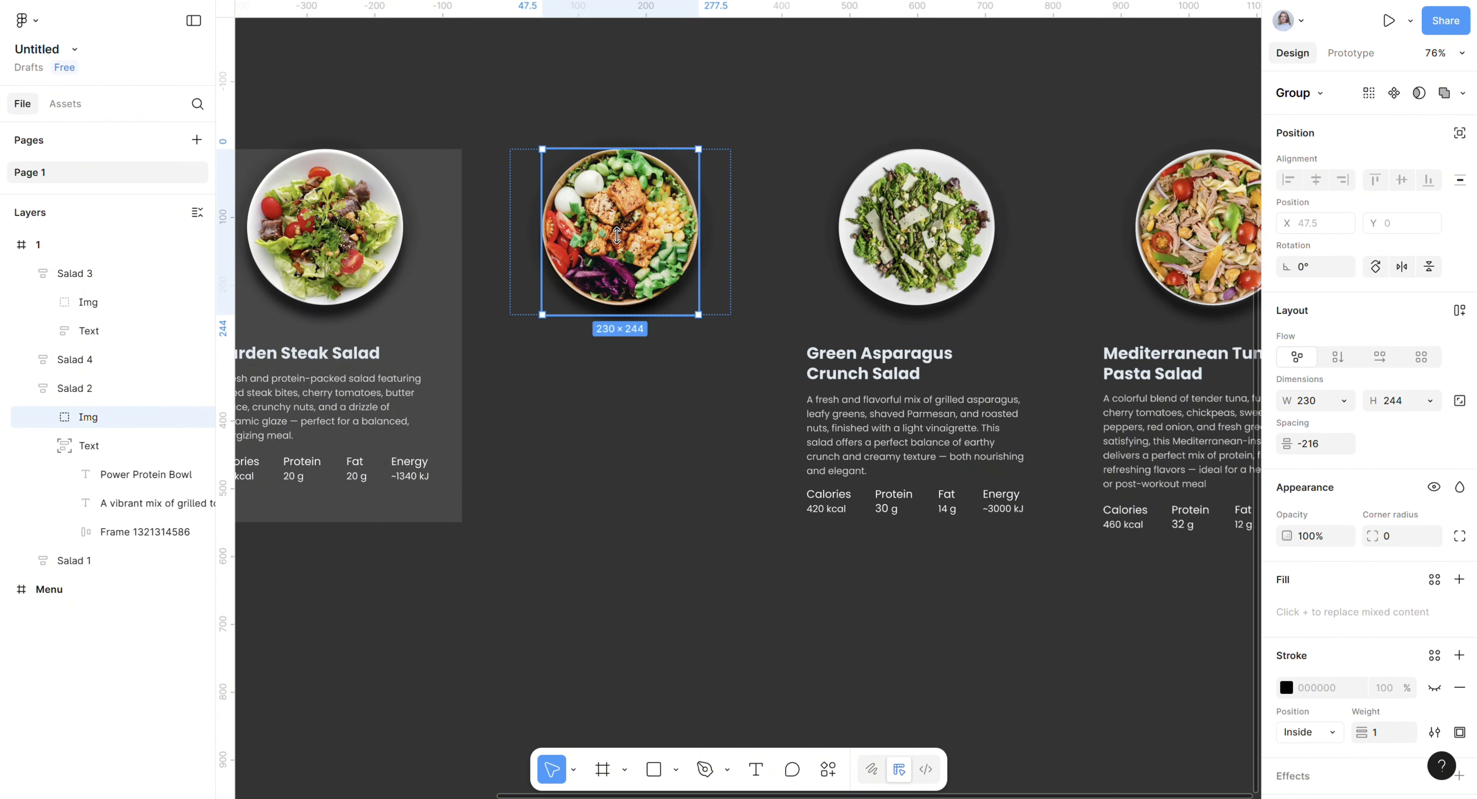
{"action": "left_click", "coordinate": [1460, 400]}
{"action": "left_click", "coordinate": [1393, 399]}
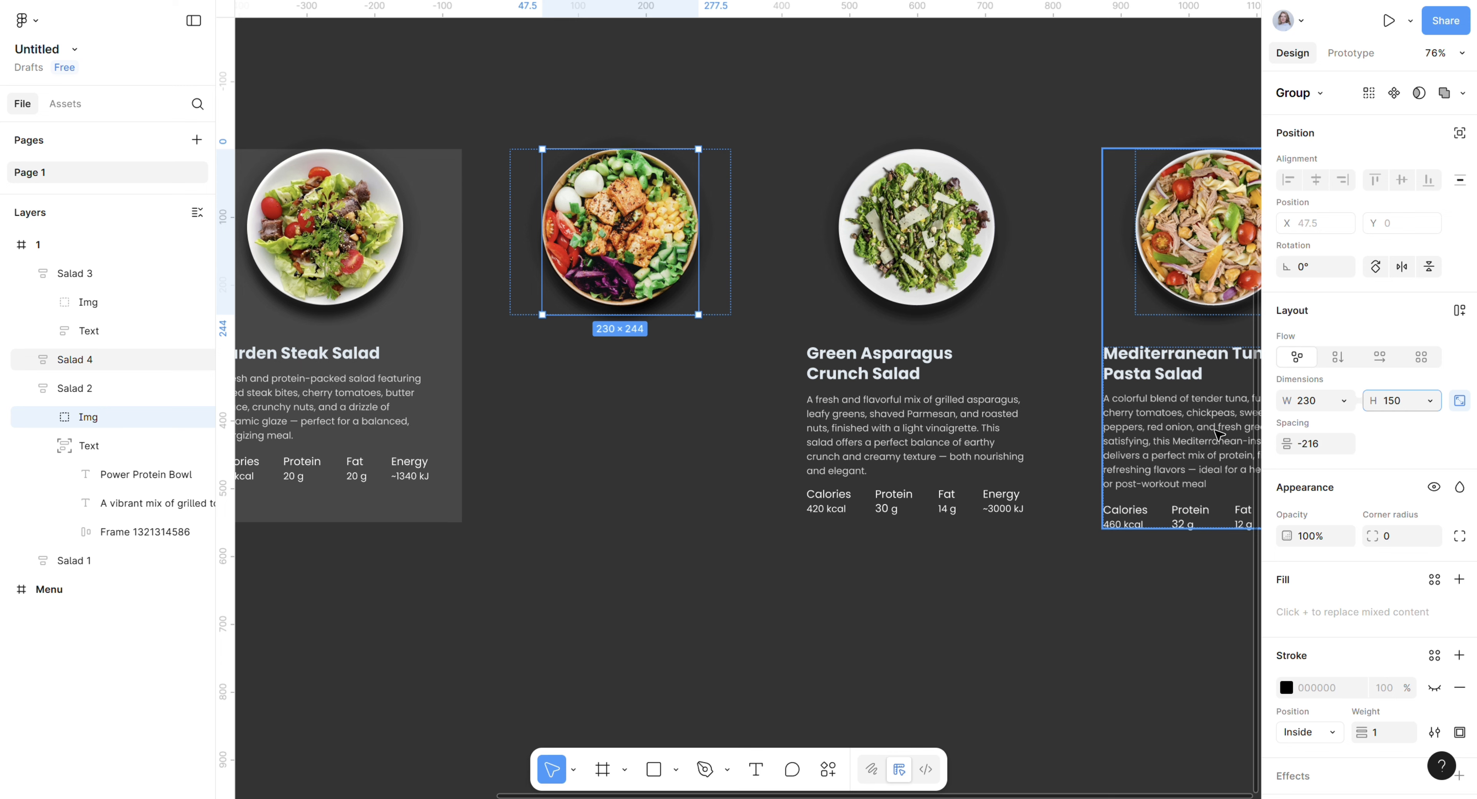
{"action": "type", "text": "150"}
{"action": "key", "text": "Return"}
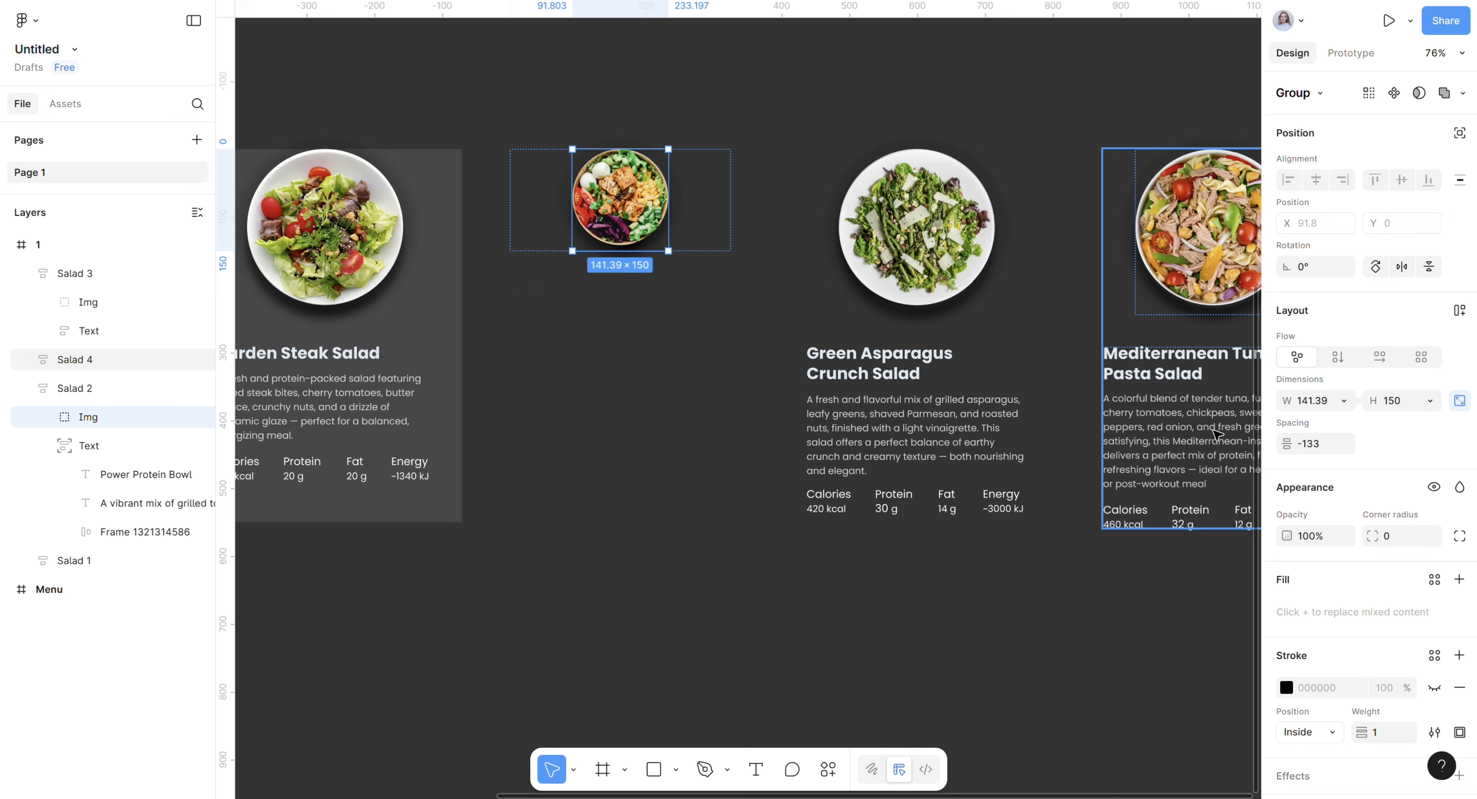
{"action": "left_click", "coordinate": [708, 438]}
Make the Green Asparagus Crunch Salad text block ignore auto layout and shift it right to X 400.
{"action": "double_click", "coordinate": [894, 411]}
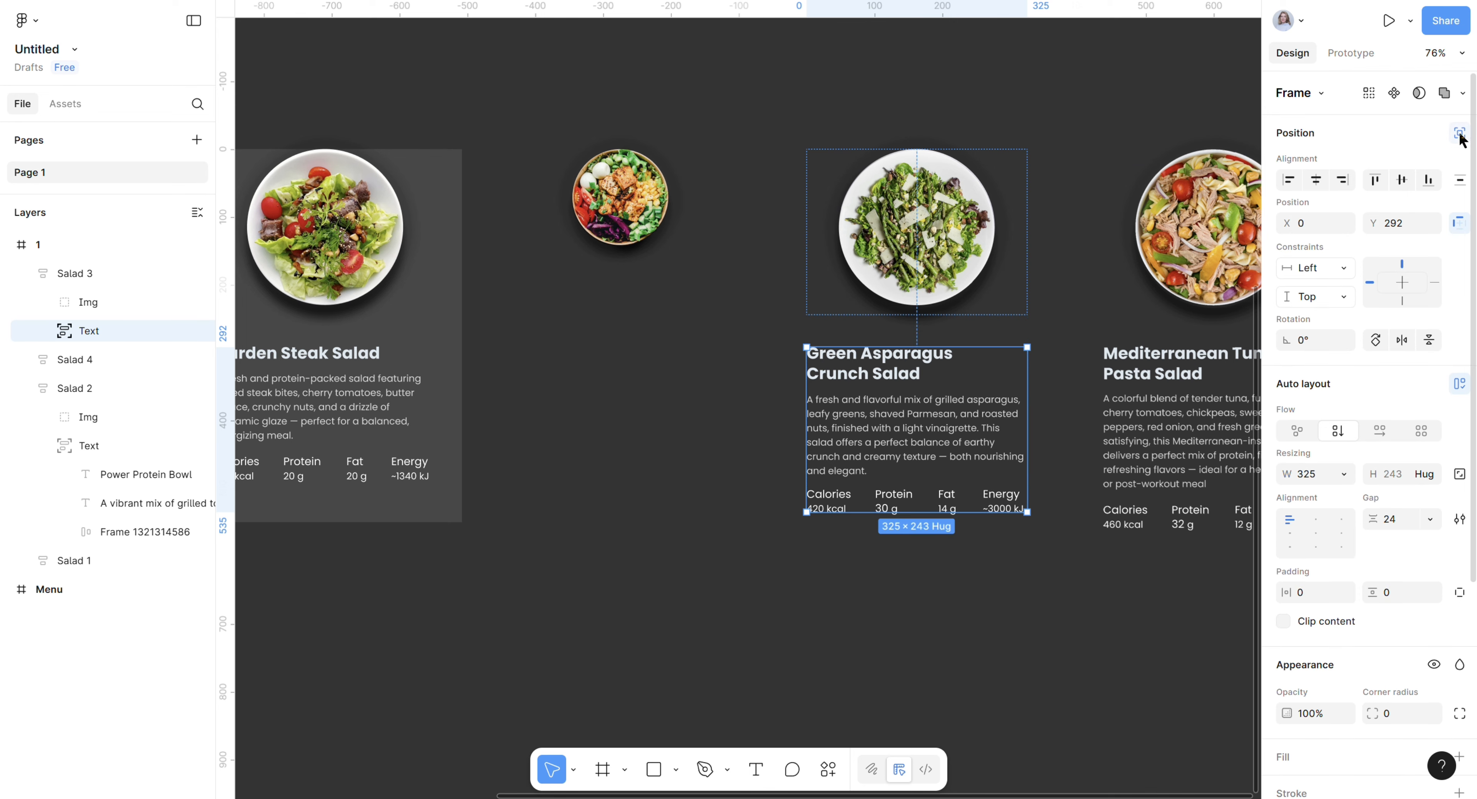
{"action": "key", "text": "shift+Right"}
{"action": "key", "text": "shift+Right"}
{"action": "key", "text": "shift+Right"}
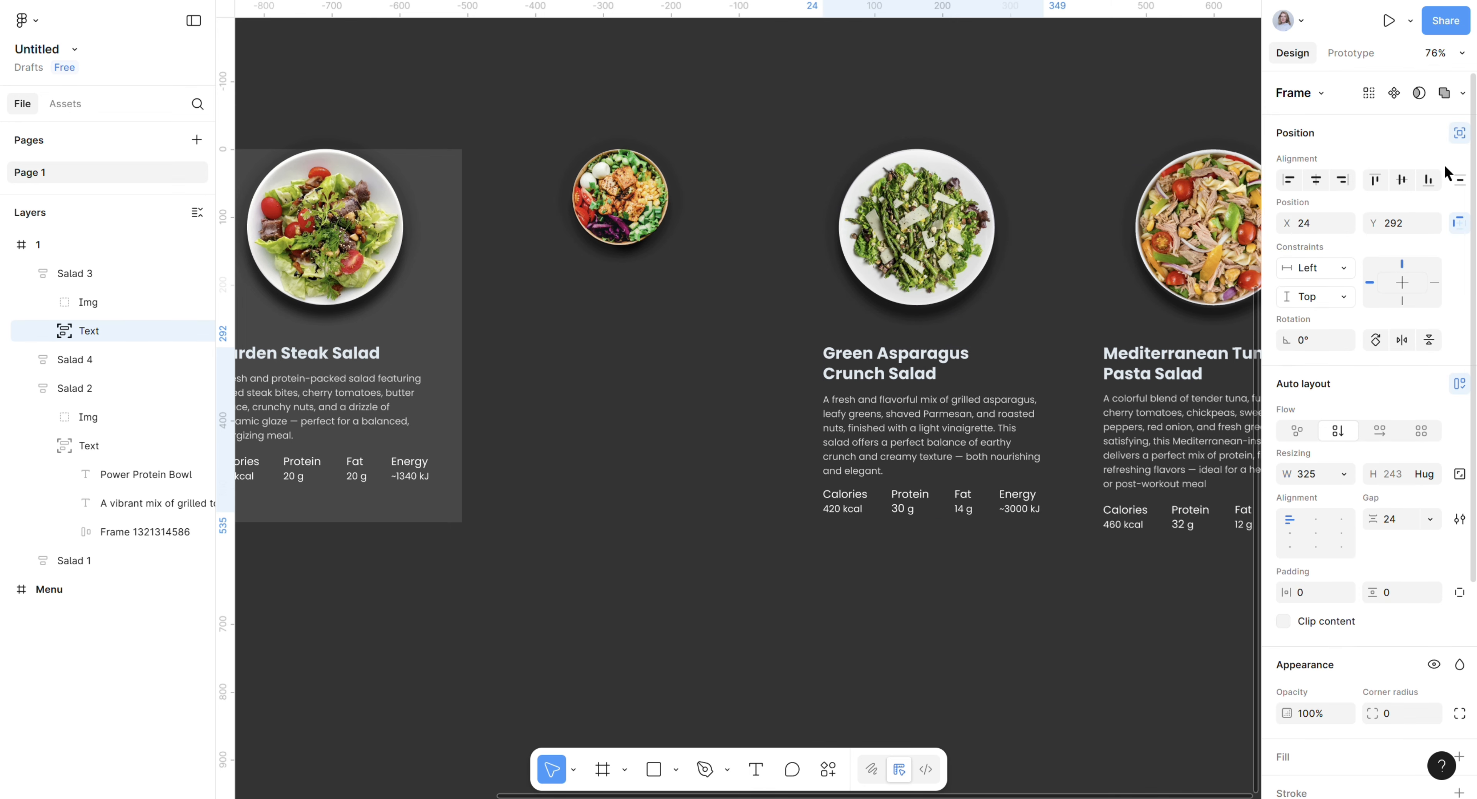
{"action": "key", "text": "shift+Right"}
{"action": "key", "text": "shift+Right"}
{"action": "key", "text": "shift+Right"}
{"action": "key", "text": "shift+Right"}
{"action": "key", "text": "shift+Right"}
{"action": "key", "text": "shift+Right"}
{"action": "key", "text": "shift+Right"}
{"action": "key", "text": "shift+Right"}
{"action": "key", "text": "shift+Right"}
{"action": "key", "text": "shift+Right"}
{"action": "key", "text": "shift+Right"}
{"action": "key", "text": "shift+Right"}
{"action": "key", "text": "shift+Right"}
{"action": "key", "text": "shift+Right"}
{"action": "key", "text": "shift+Right"}
{"action": "key", "text": "shift+Right"}
{"action": "key", "text": "shift+Right"}
{"action": "key", "text": "shift+Right"}
{"action": "key", "text": "shift+Right"}
{"action": "key", "text": "shift+Right"}
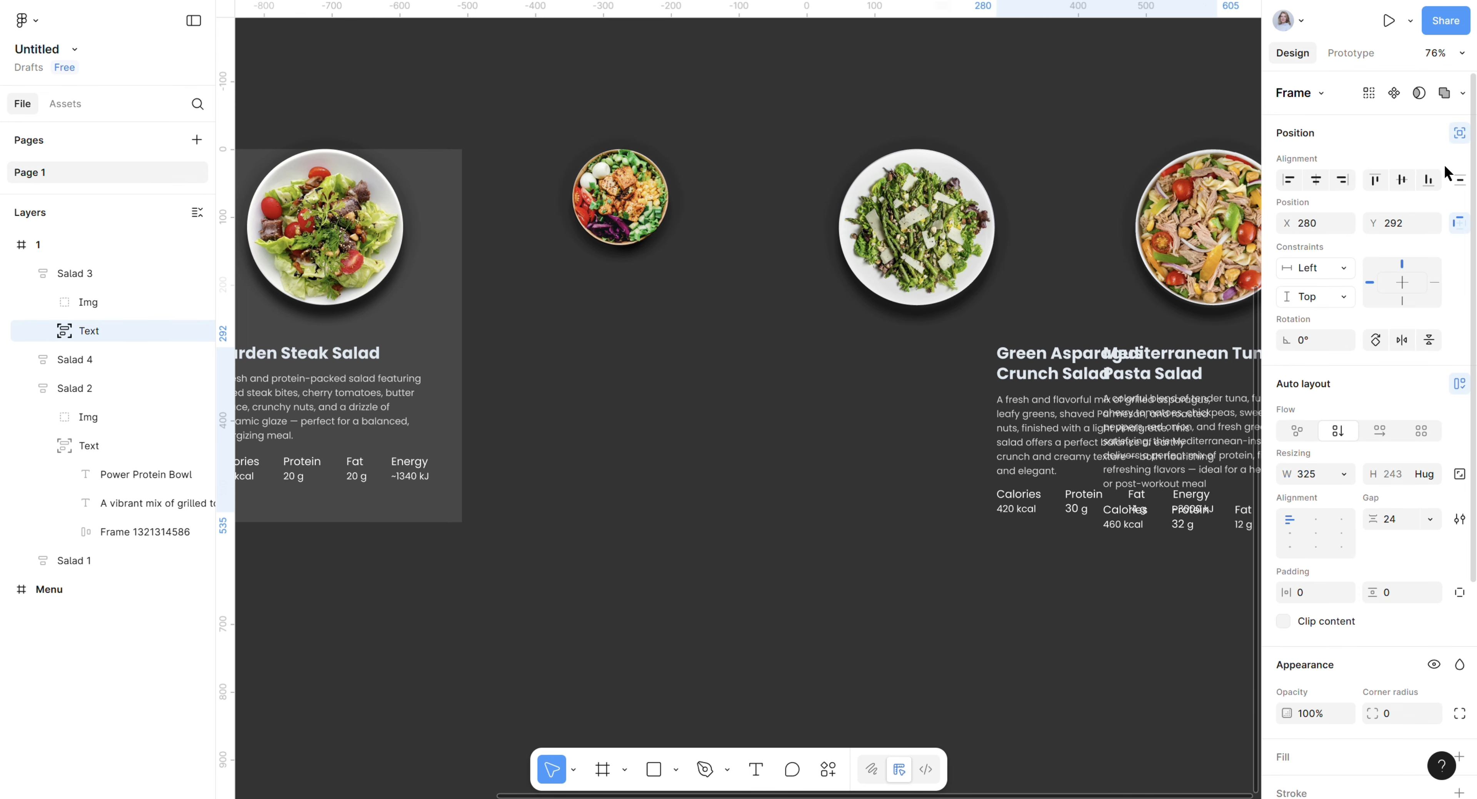
{"action": "key", "text": "shift+Right"}
{"action": "key", "text": "shift+Right"}
{"action": "key", "text": "shift+Right"}
{"action": "key", "text": "shift+Right"}
{"action": "key", "text": "shift+Right"}
{"action": "key", "text": "shift+Right"}
{"action": "key", "text": "shift+Right"}
{"action": "key", "text": "shift+Right"}
{"action": "key", "text": "shift+Right"}
{"action": "key", "text": "shift+Right"}
{"action": "key", "text": "shift+Right"}
{"action": "key", "text": "shift+Right"}
{"action": "key", "text": "shift+Right"}
{"action": "key", "text": "shift+Right"}
{"action": "key", "text": "shift+Right"}
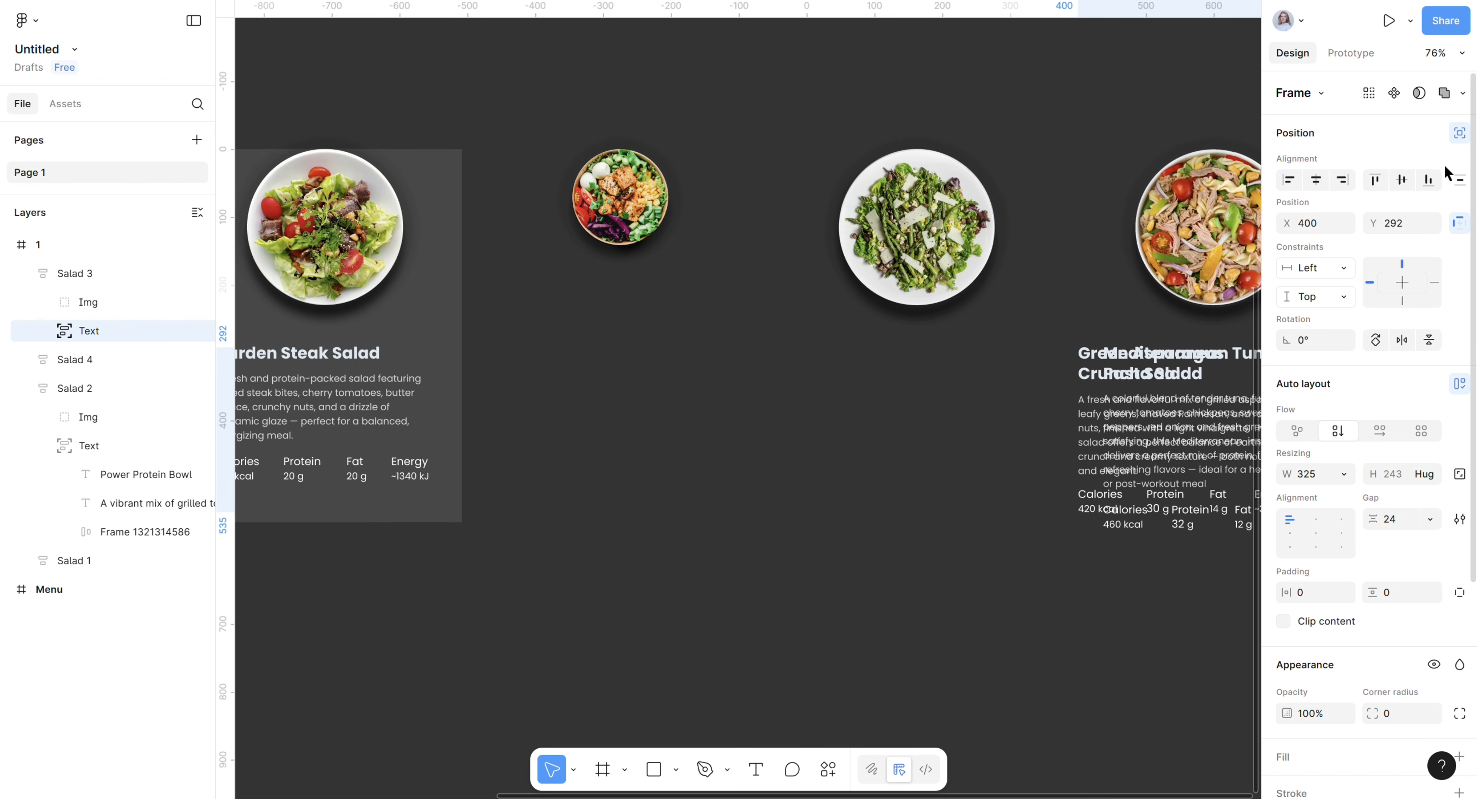
{"action": "left_click", "coordinate": [1339, 713]}
{"action": "type", "text": "10"}
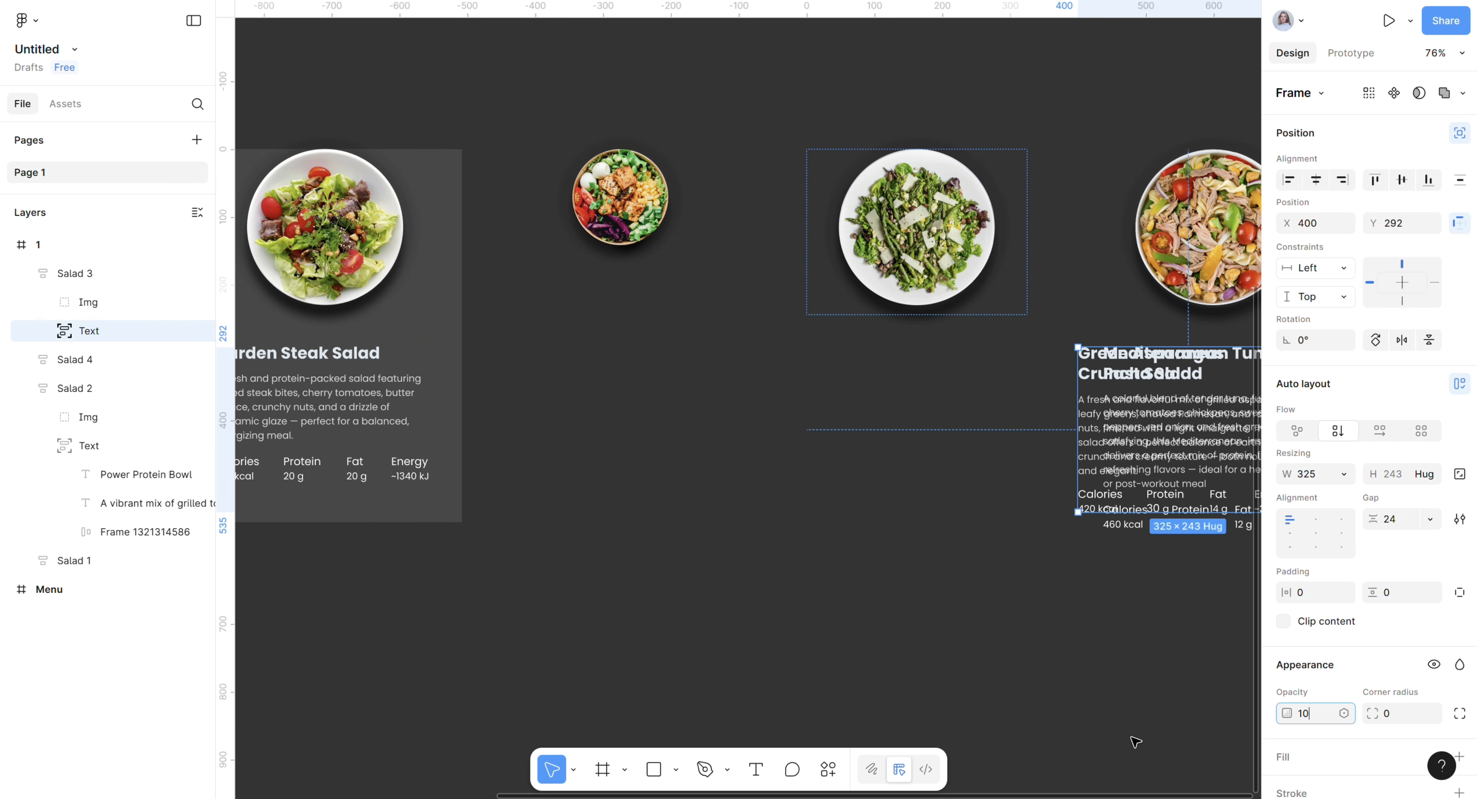
{"action": "type", "text": "0"}
{"action": "key", "text": "Return"}
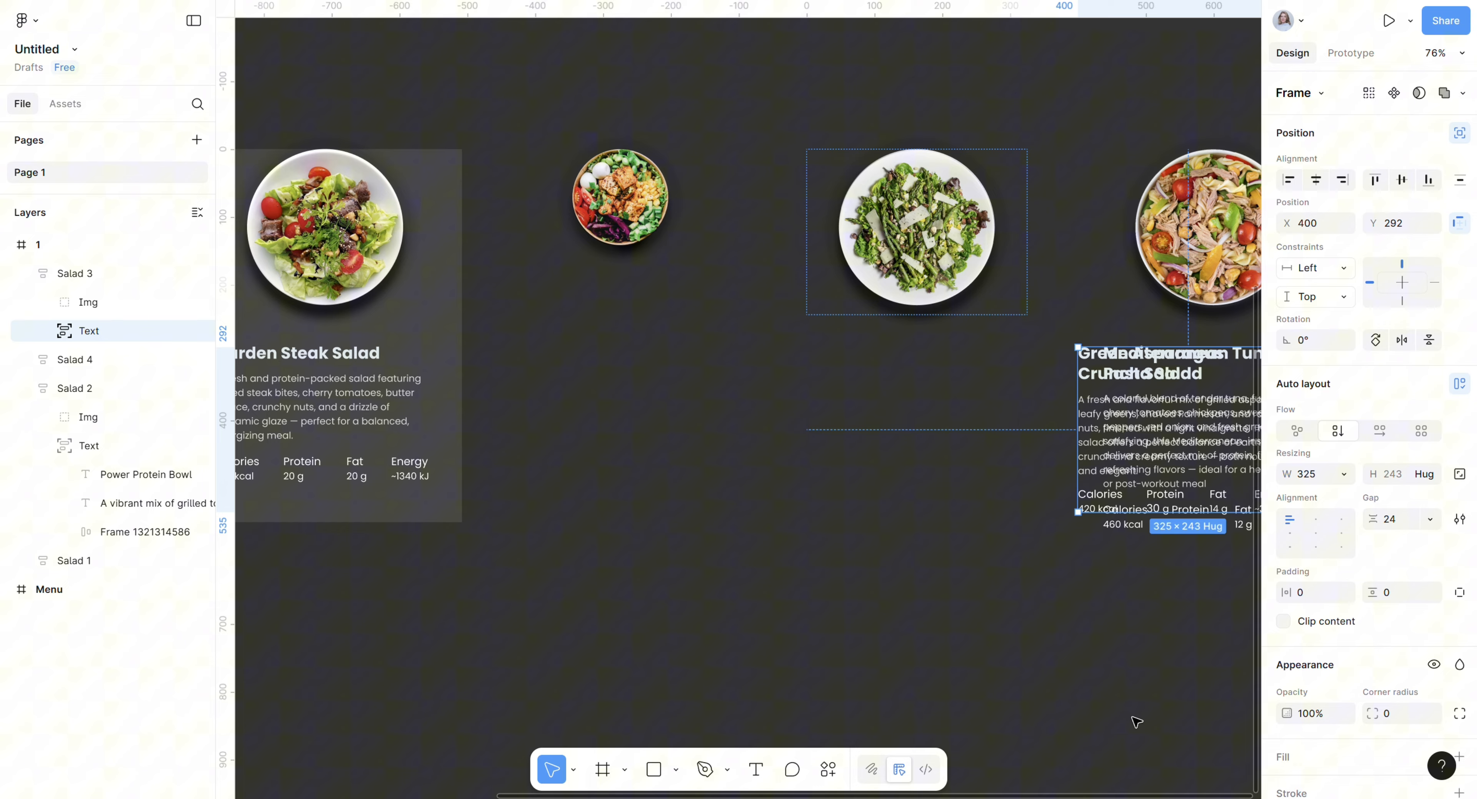
Set the opacity of the Green Asparagus Crunch Salad text block to 0%.
{"action": "left_click", "coordinate": [1324, 709]}
{"action": "type", "text": "0"}
{"action": "key", "text": "Return"}
Lock the Green Asparagus Crunch Salad image's aspect ratio and set its height to 150.
{"action": "key", "text": "shift+Tab"}
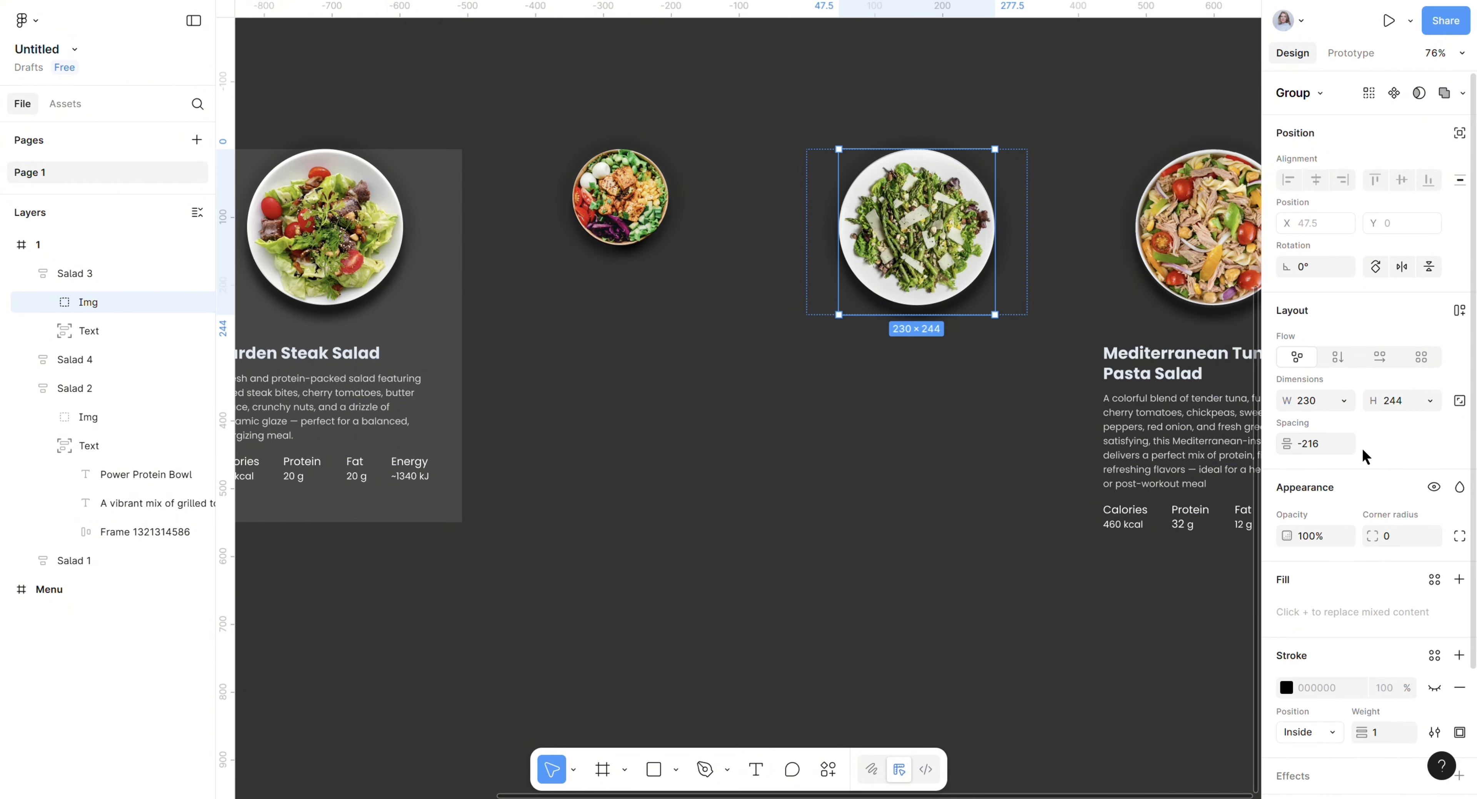
{"action": "left_click", "coordinate": [1413, 402]}
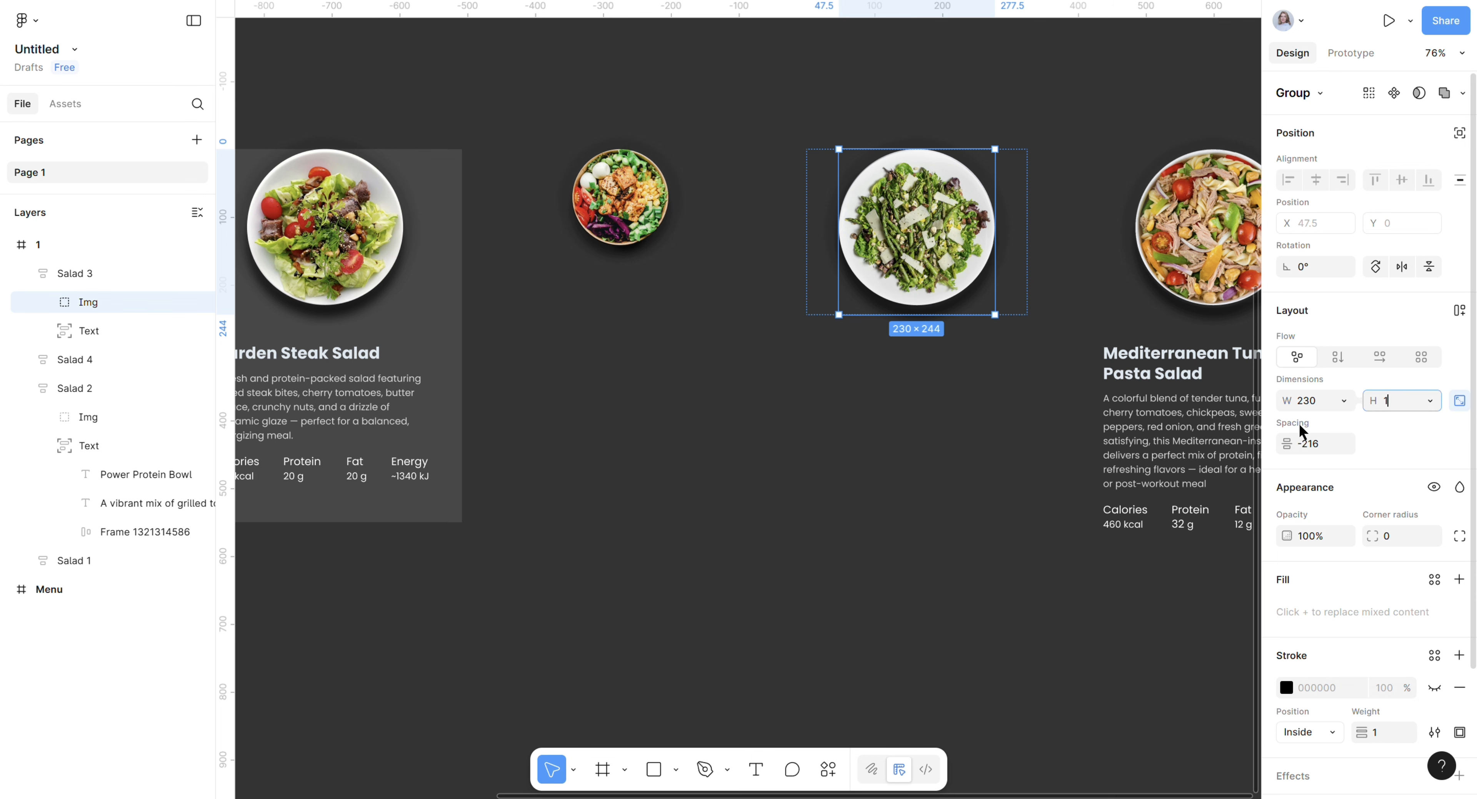
{"action": "type", "text": "150"}
{"action": "key", "text": "Return"}
Make the Mediterranean Tuna Pasta Salad text block ignore auto layout and shift it right to X 312.
{"action": "left_click_drag", "start_coordinate": [1129, 611], "coordinate": [844, 603]}
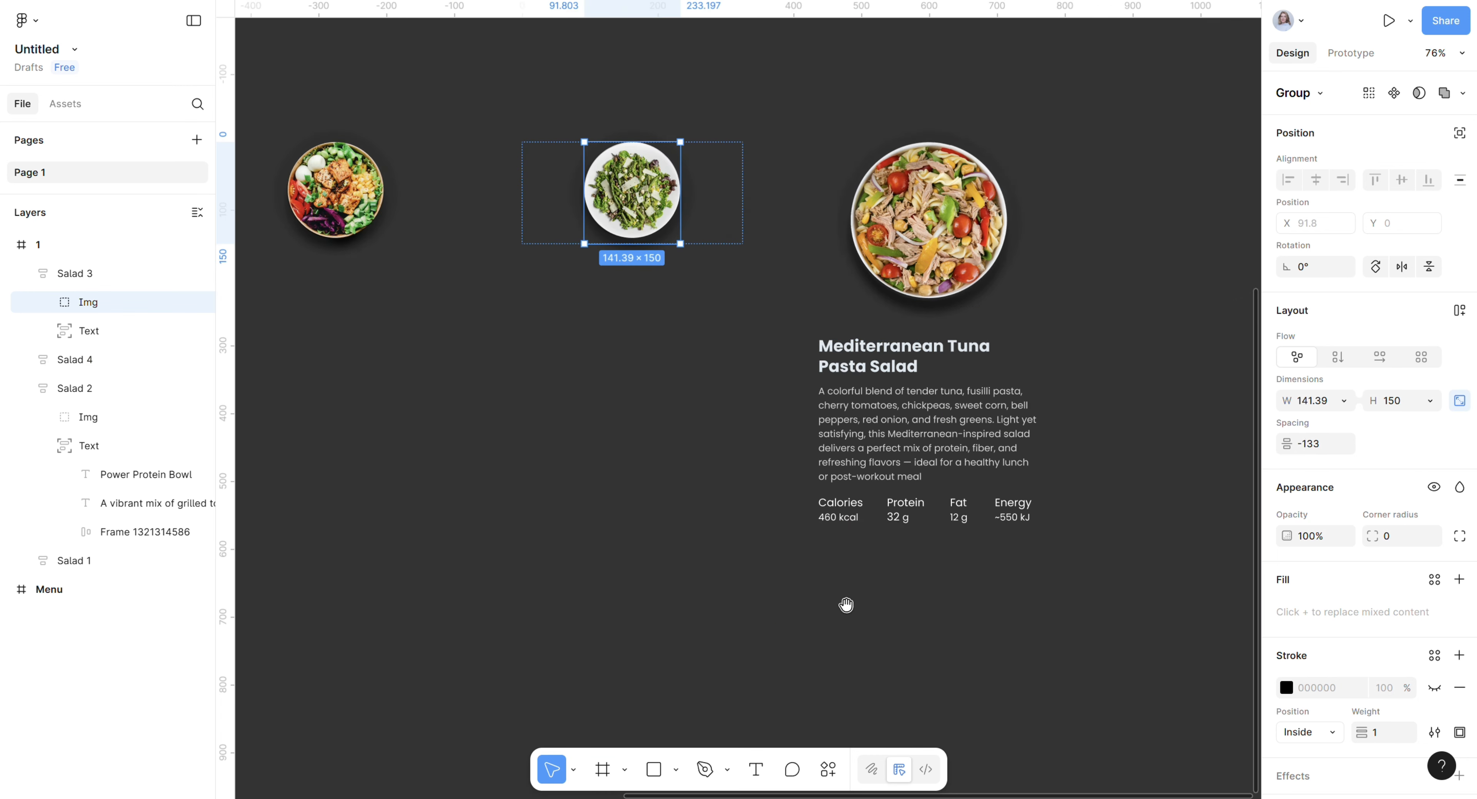
{"action": "double_click", "coordinate": [931, 477]}
{"action": "left_click", "coordinate": [1460, 135]}
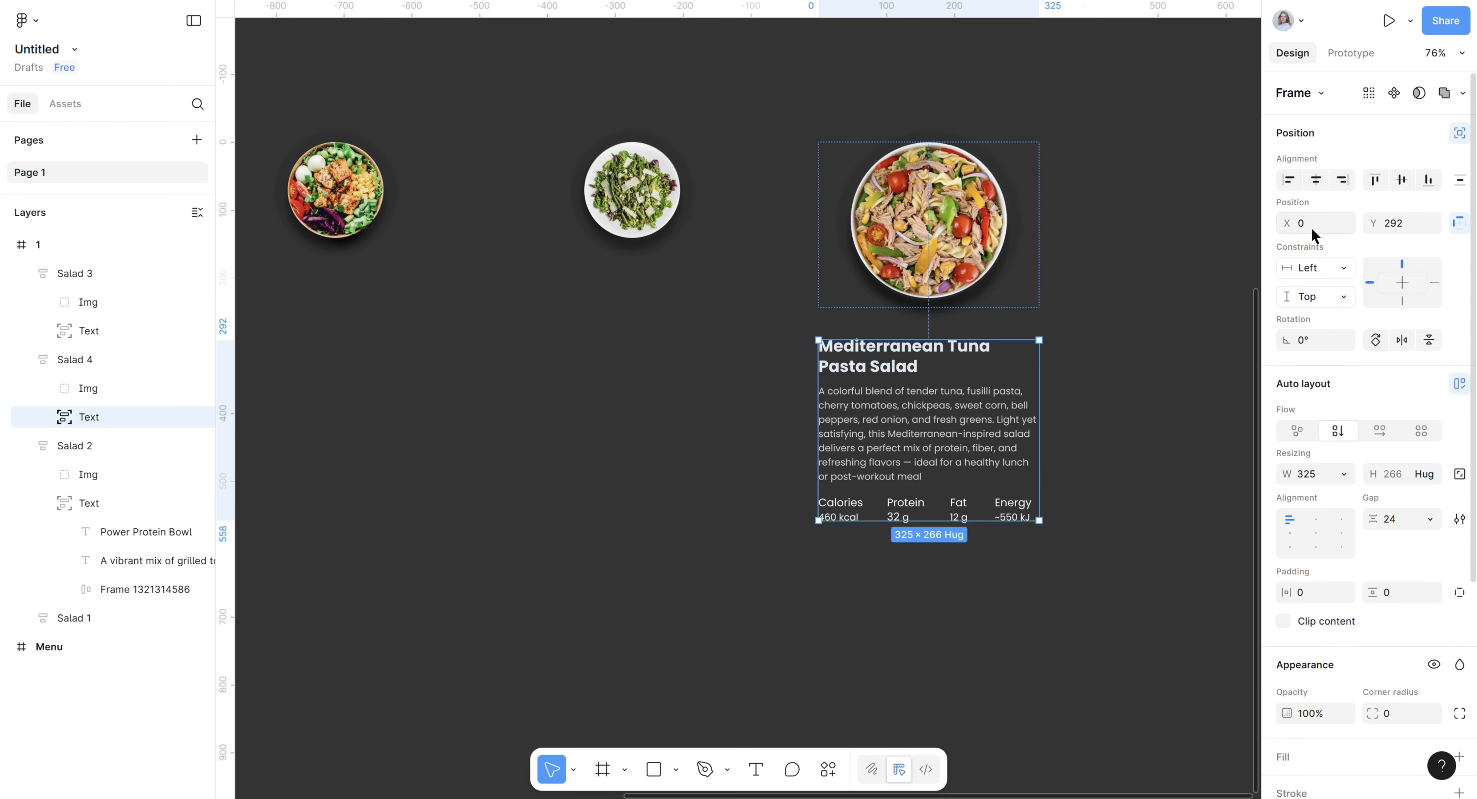
{"action": "key", "text": "shift+Right"}
{"action": "key", "text": "shift+Right"}
{"action": "key", "text": "shift+Right"}
{"action": "key", "text": "shift+Right"}
{"action": "key", "text": "shift+Right"}
{"action": "key", "text": "shift+Right"}
{"action": "key", "text": "shift+Right"}
{"action": "key", "text": "shift+Right"}
{"action": "key", "text": "shift+Right"}
{"action": "key", "text": "shift+Right"}
{"action": "key", "text": "shift+Right"}
{"action": "key", "text": "shift+Right"}
{"action": "key", "text": "shift+Right"}
{"action": "key", "text": "shift+Right"}
{"action": "key", "text": "shift+Right"}
{"action": "key", "text": "shift+Right"}
{"action": "key", "text": "shift+Right"}
{"action": "key", "text": "shift+Right"}
{"action": "key", "text": "shift+Right"}
{"action": "key", "text": "shift+Right"}
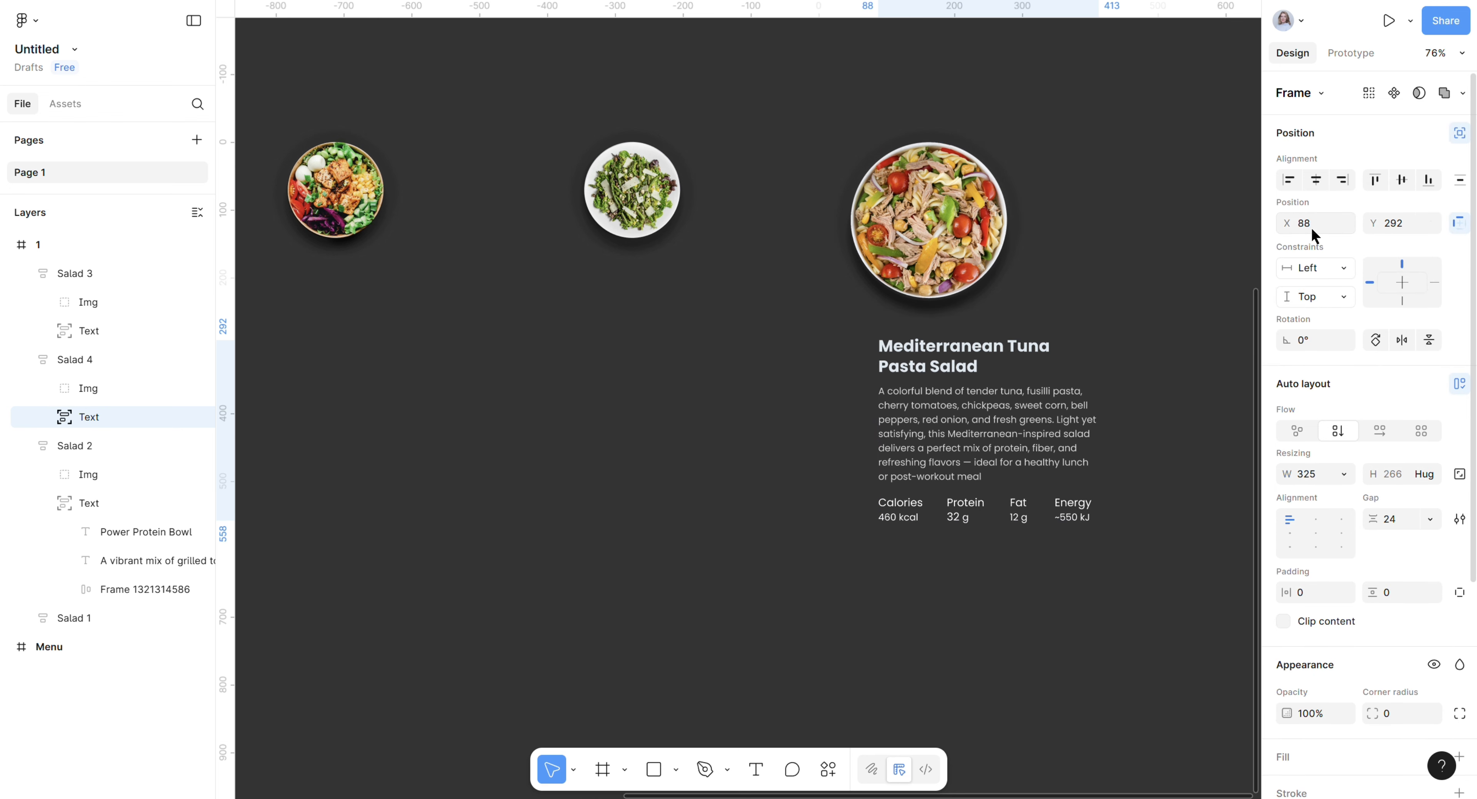
{"action": "key", "text": "shift+Right"}
{"action": "key", "text": "shift+Right"}
{"action": "key", "text": "shift+Right"}
{"action": "key", "text": "shift+Right"}
{"action": "key", "text": "shift+Right"}
{"action": "key", "text": "shift+Right"}
{"action": "key", "text": "shift+Right"}
{"action": "key", "text": "shift+Right"}
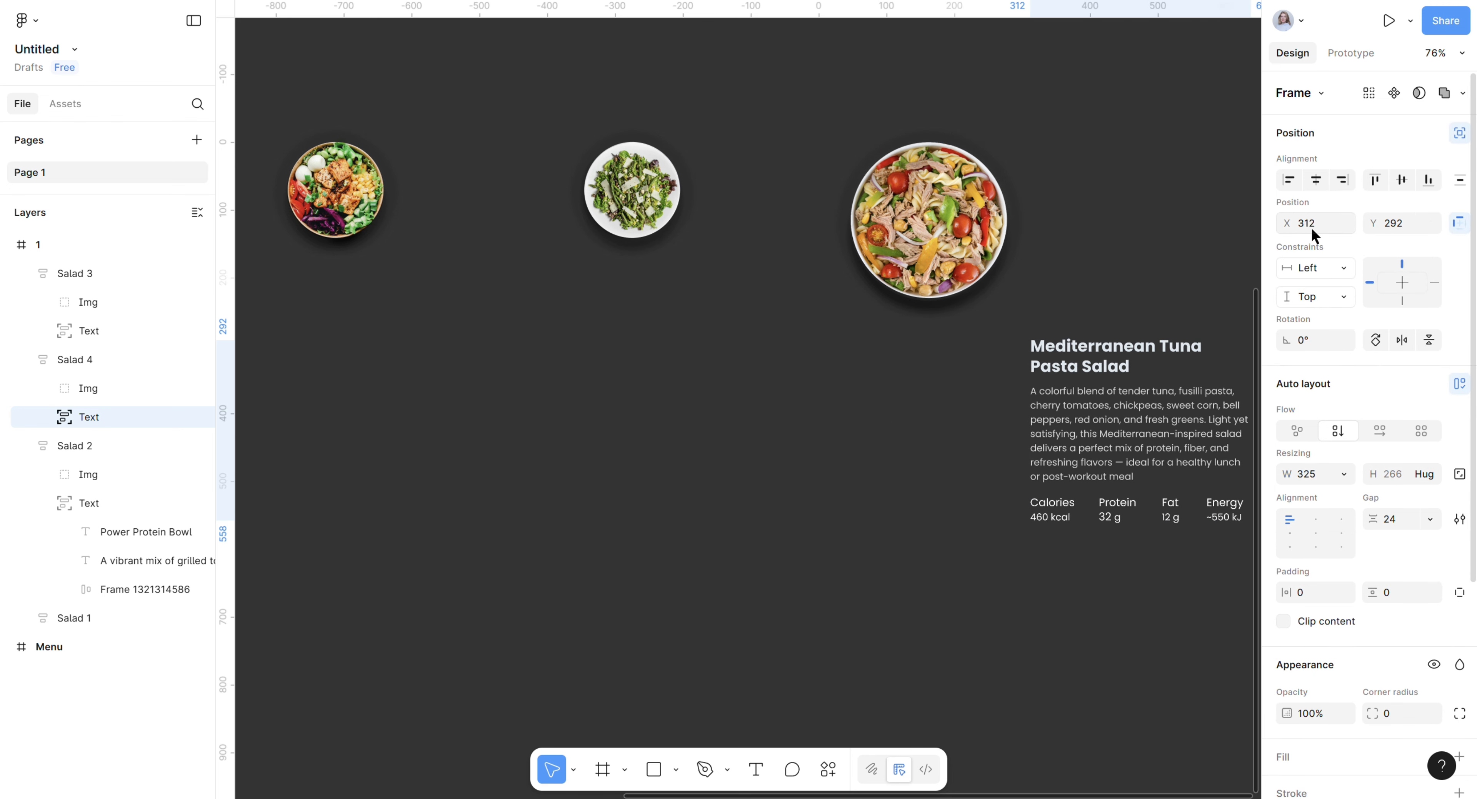
Set the Mediterranean Tuna Pasta Salad text block's opacity to 0% and its image's height to 150 with locked proportions.
{"action": "left_click", "coordinate": [1323, 717]}
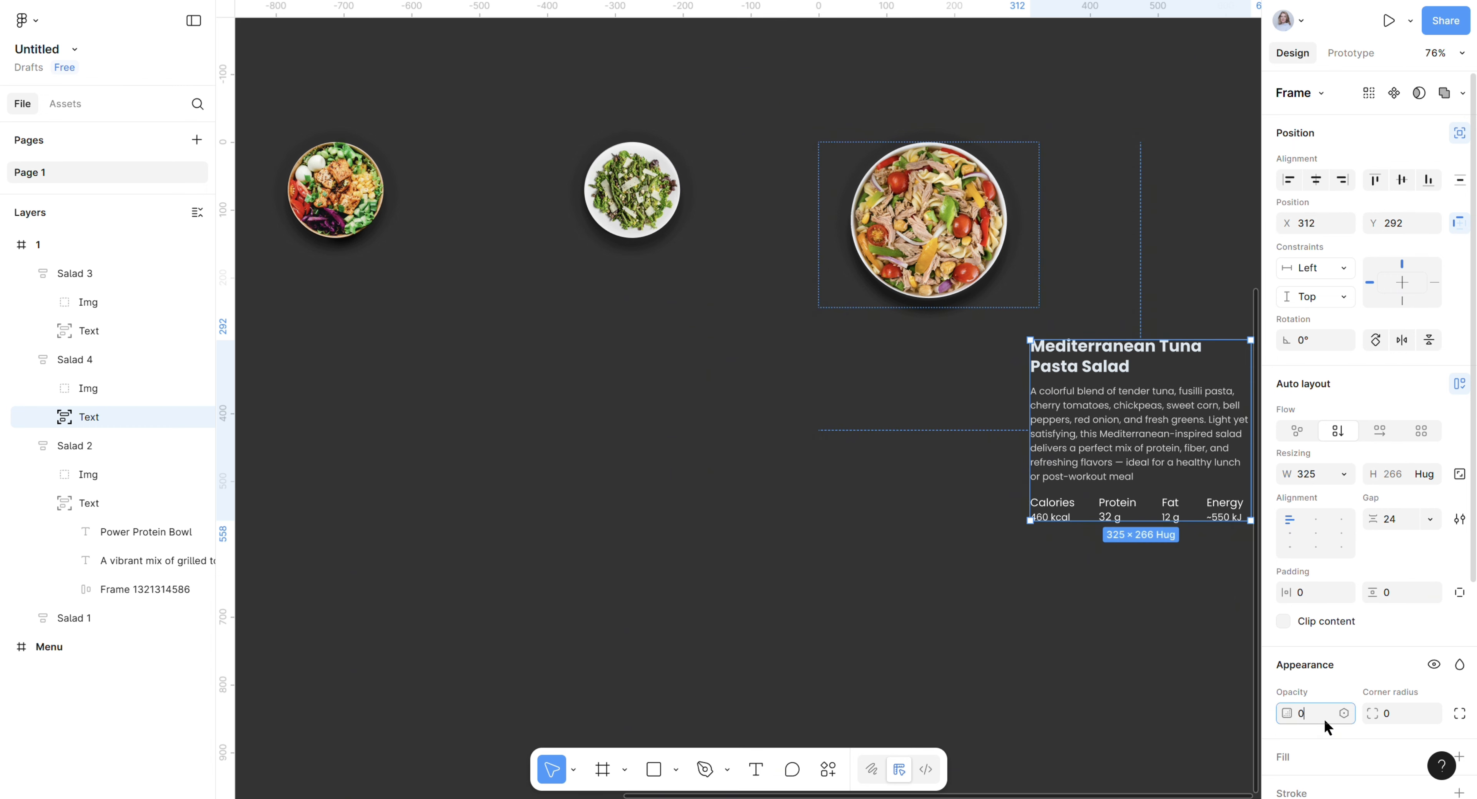
{"action": "key", "text": "Return"}
{"action": "key", "text": "shift+Tab"}
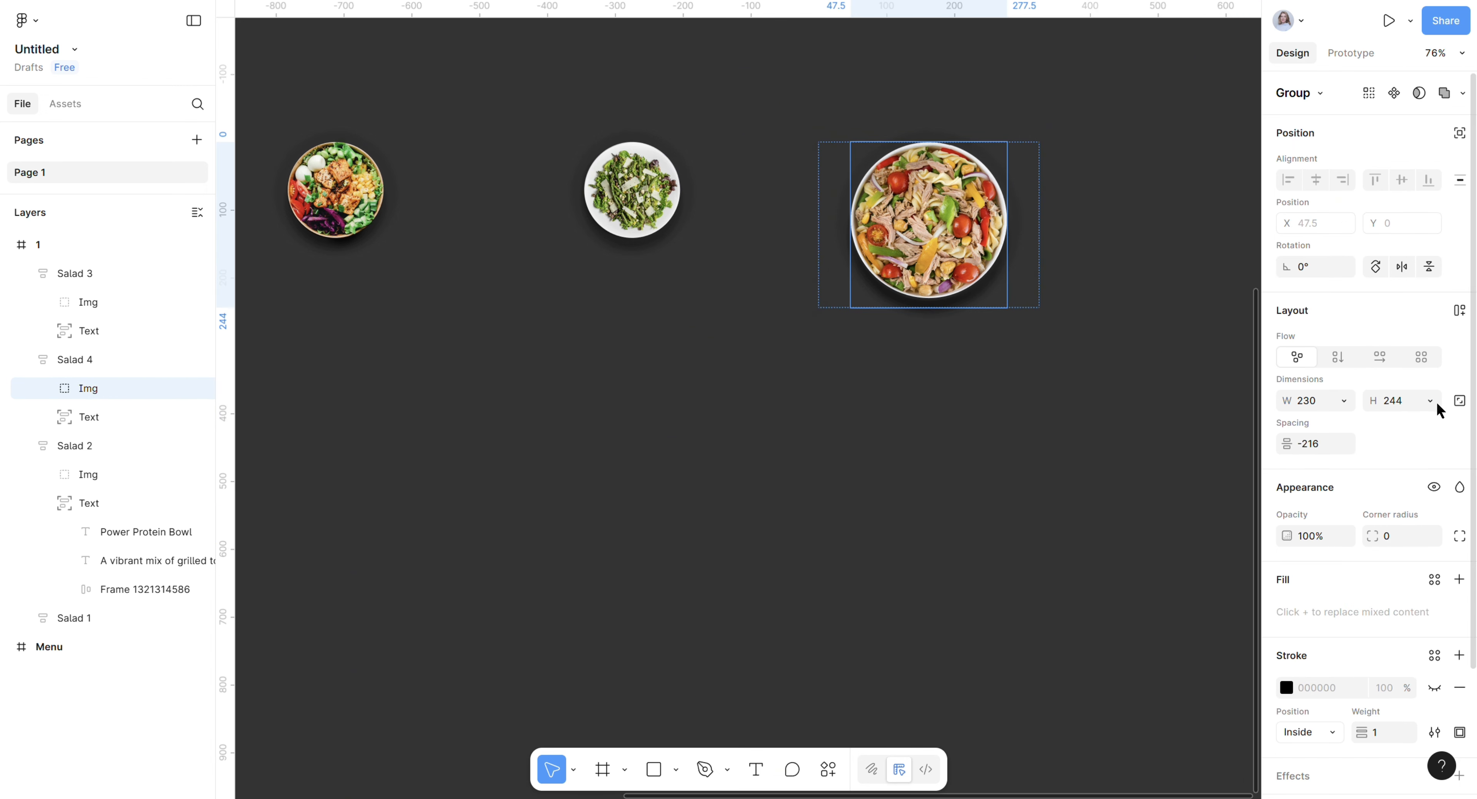
{"action": "left_click", "coordinate": [1460, 400]}
{"action": "left_click", "coordinate": [1399, 401]}
{"action": "type", "text": "150"}
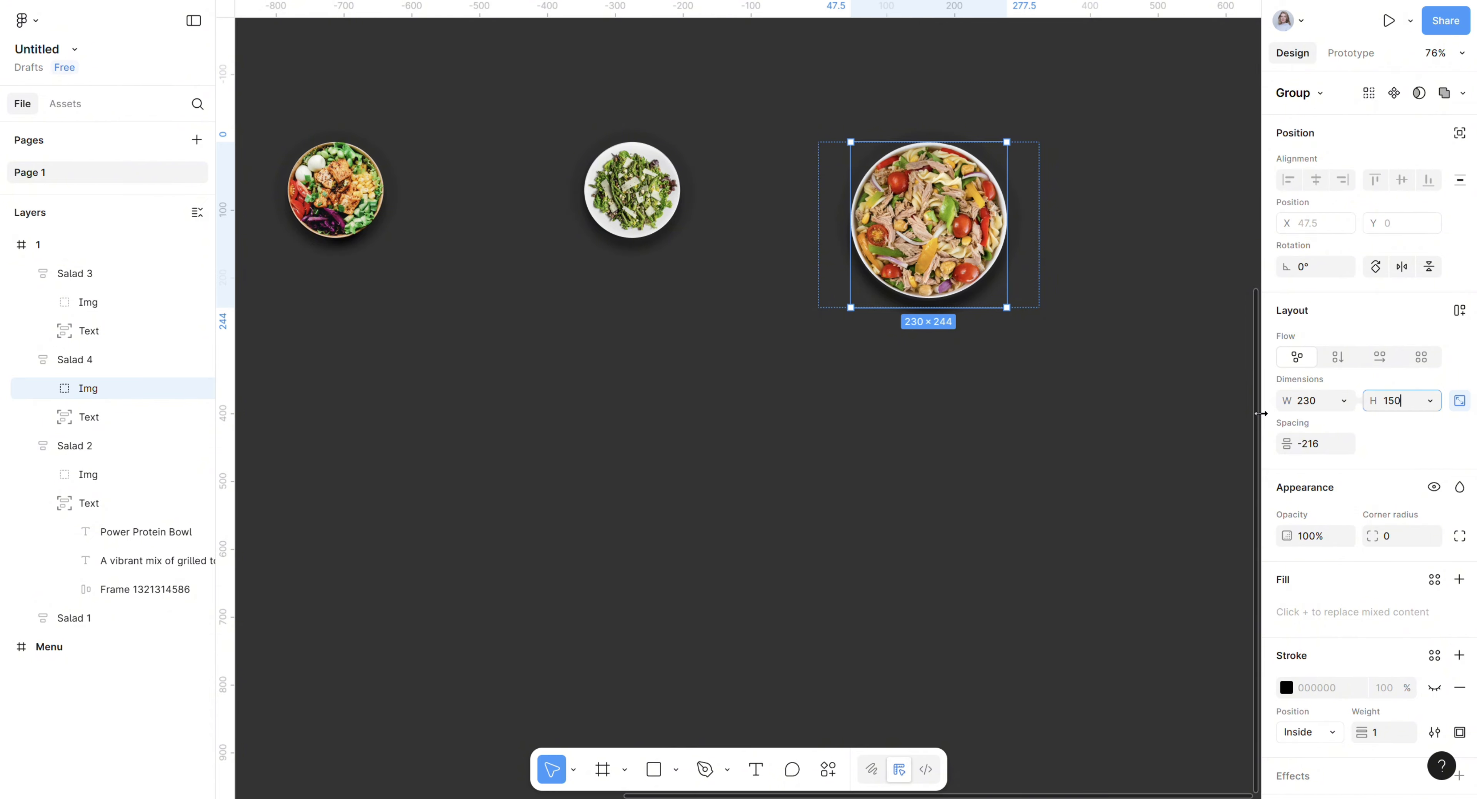
{"action": "key", "text": "Return"}
{"action": "left_click", "coordinate": [785, 505]}
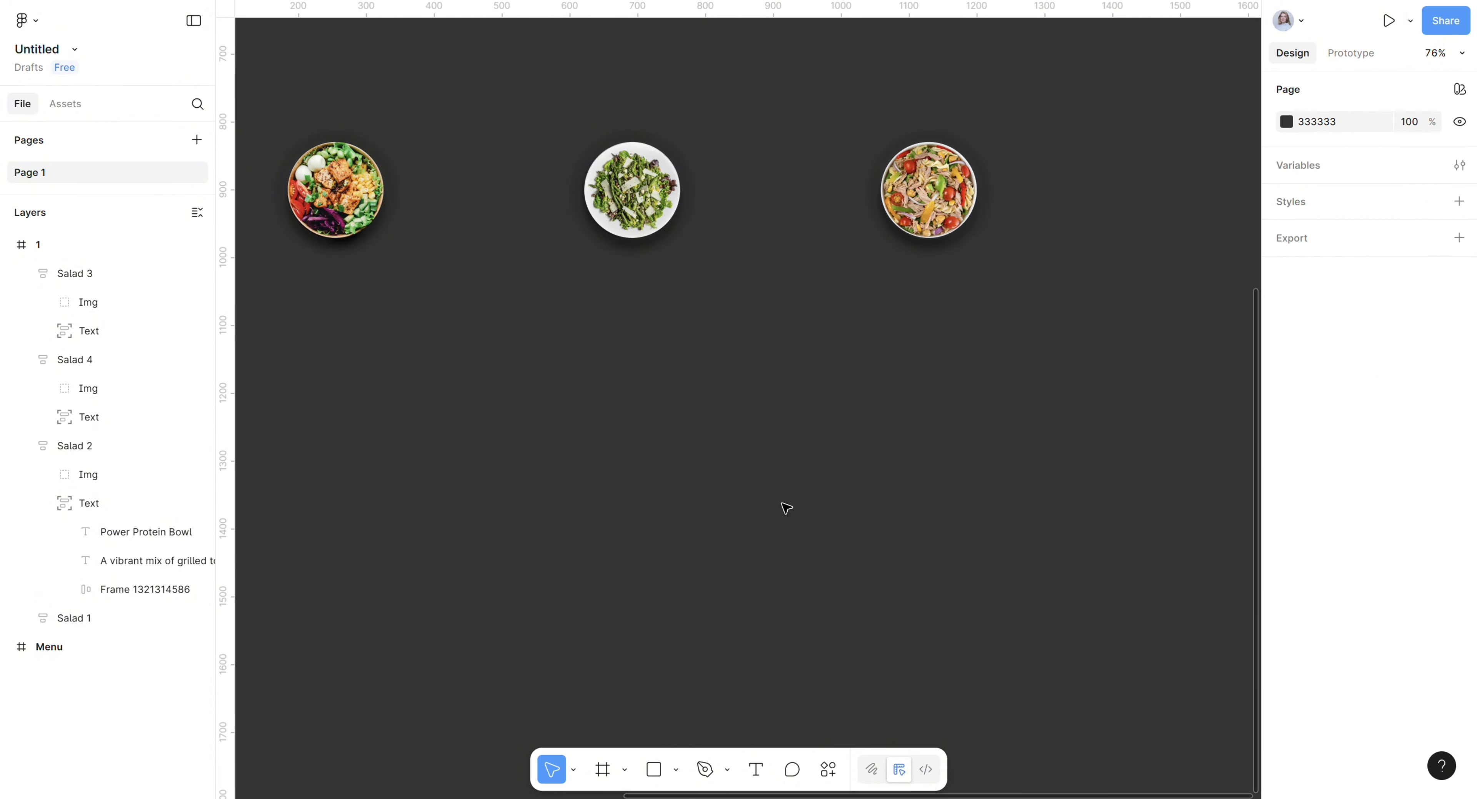
Set the horizontal spacing between the Salad 2, Salad 3 and Salad 4 blocks to -120.
{"action": "scroll", "coordinate": [800, 494], "scroll_direction": "down", "scroll_amount": 3}
{"action": "left_click_drag", "start_coordinate": [457, 224], "coordinate": [570, 389]}
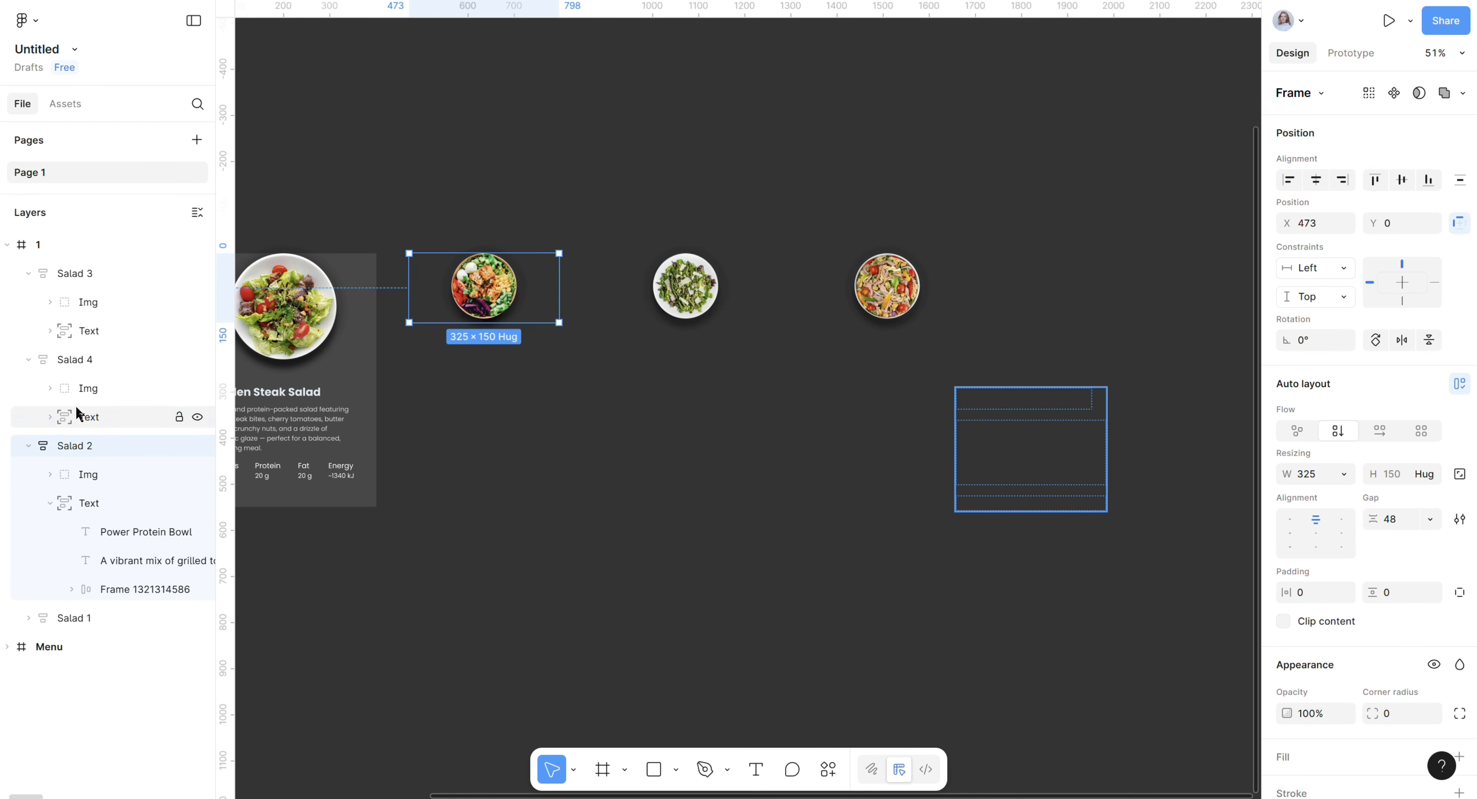
{"action": "left_click", "coordinate": [28, 360]}
{"action": "left_click", "coordinate": [28, 275]}
{"action": "left_click", "coordinate": [77, 275], "text": "shift"}
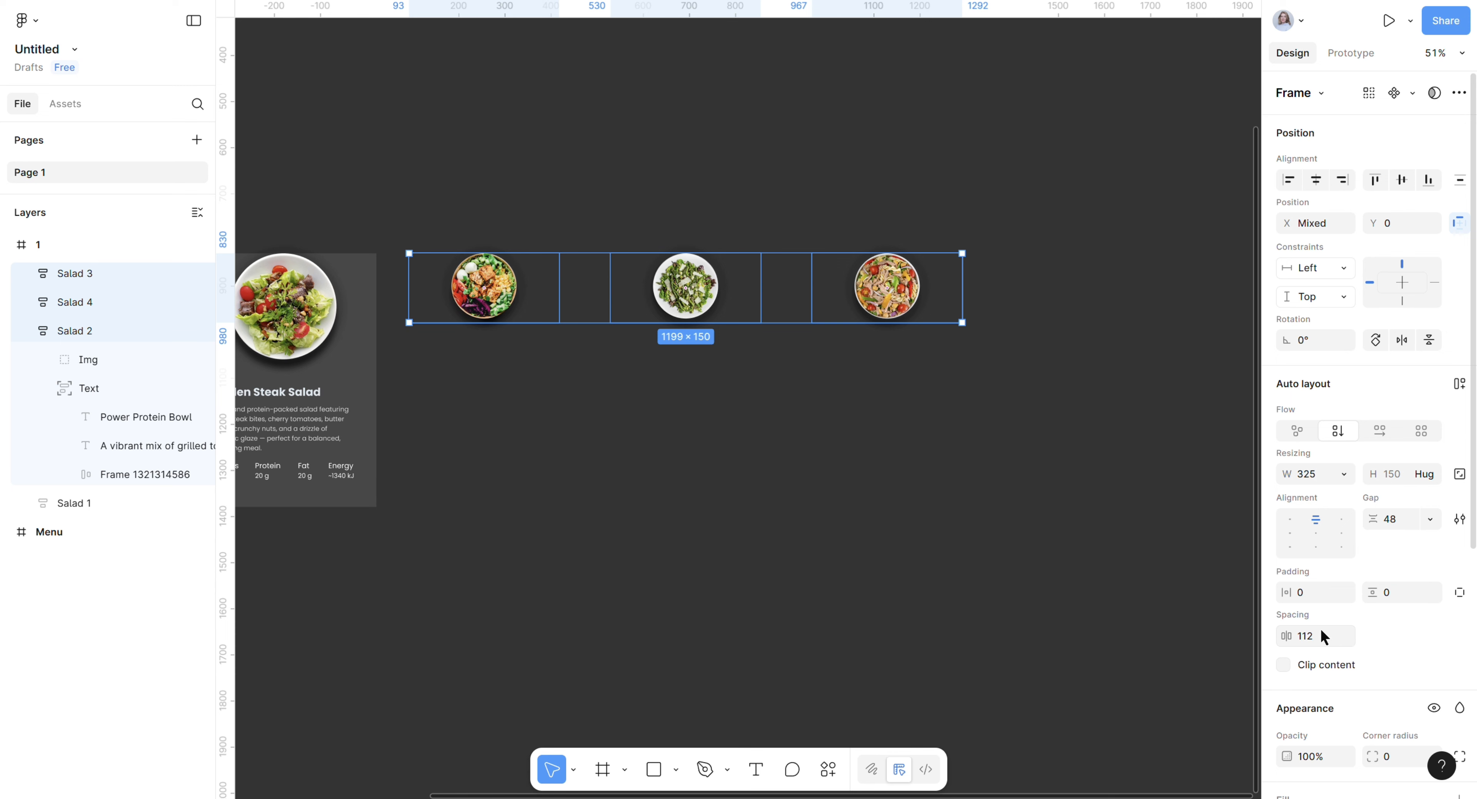
{"action": "left_click", "coordinate": [1321, 636]}
{"action": "type", "text": "-120"}
{"action": "key", "text": "Return"}
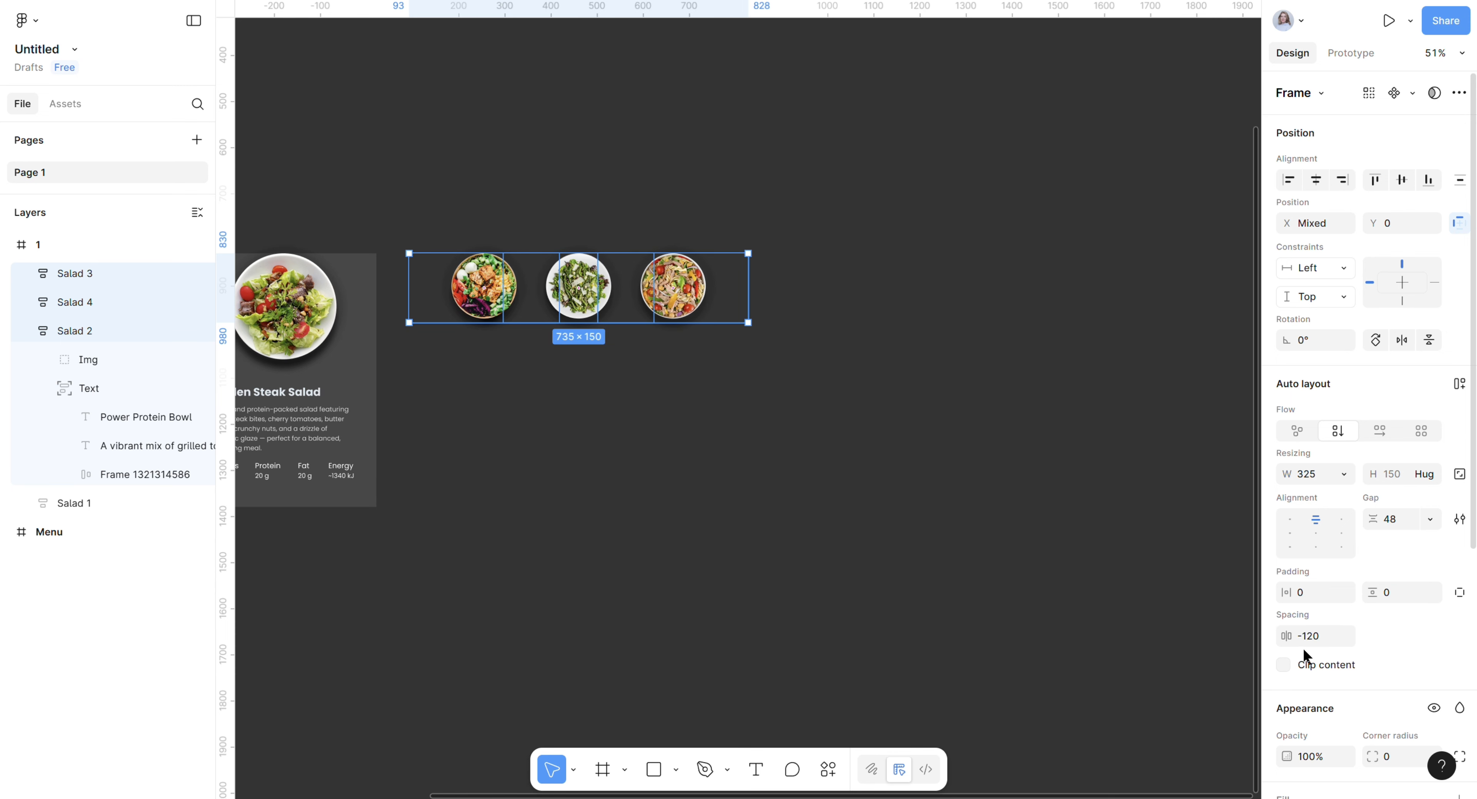
Move the three small salads left beside the Garden Steak Salad image, level with its middle at Y 54.
{"action": "left_click_drag", "start_coordinate": [531, 302], "coordinate": [425, 326]}
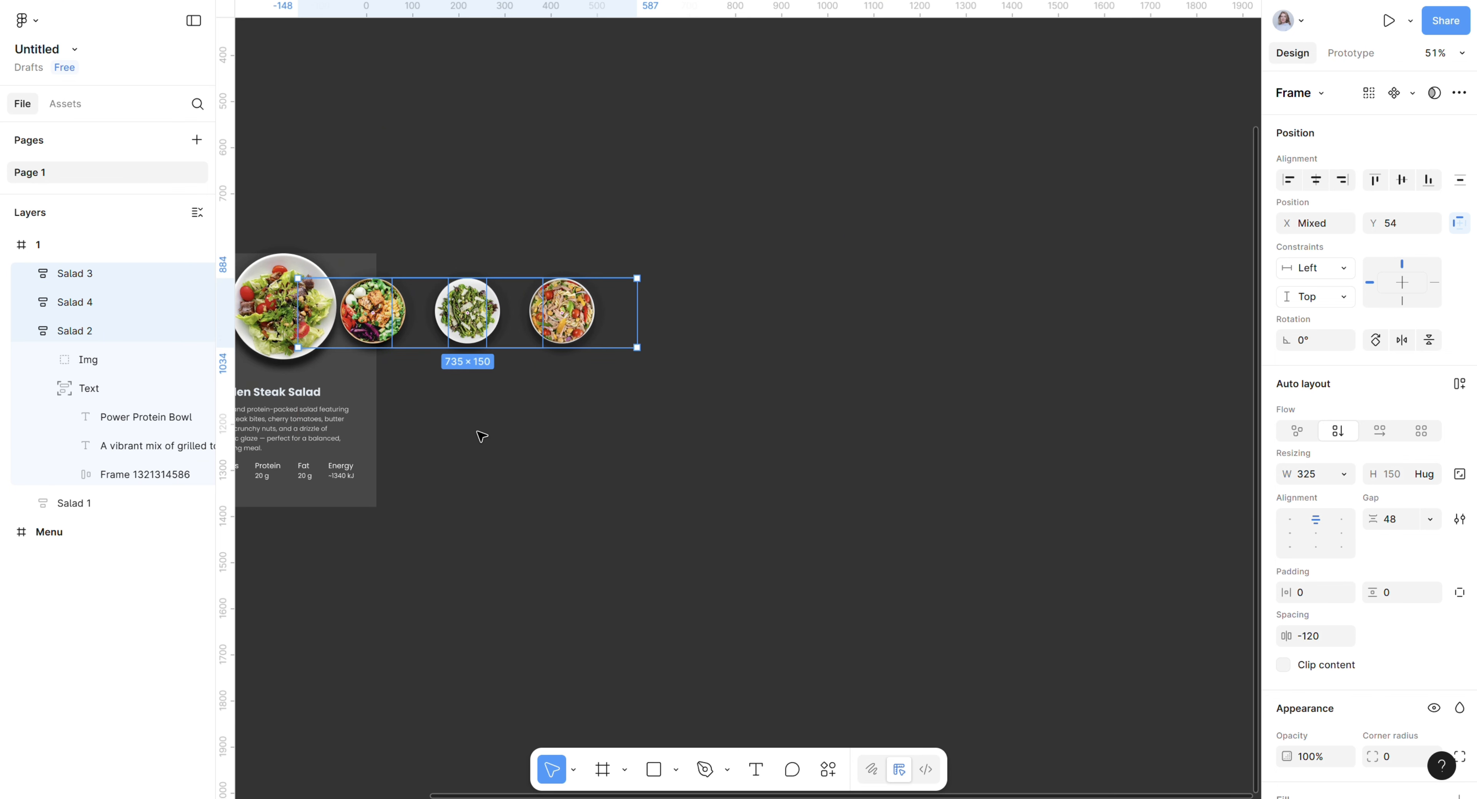
{"action": "left_click_drag", "start_coordinate": [471, 435], "coordinate": [567, 432]}
Move frame 1 up beside the Menu frame, to X -193, Y 137.
{"action": "scroll", "coordinate": [442, 448], "scroll_direction": "up", "scroll_amount": 4}
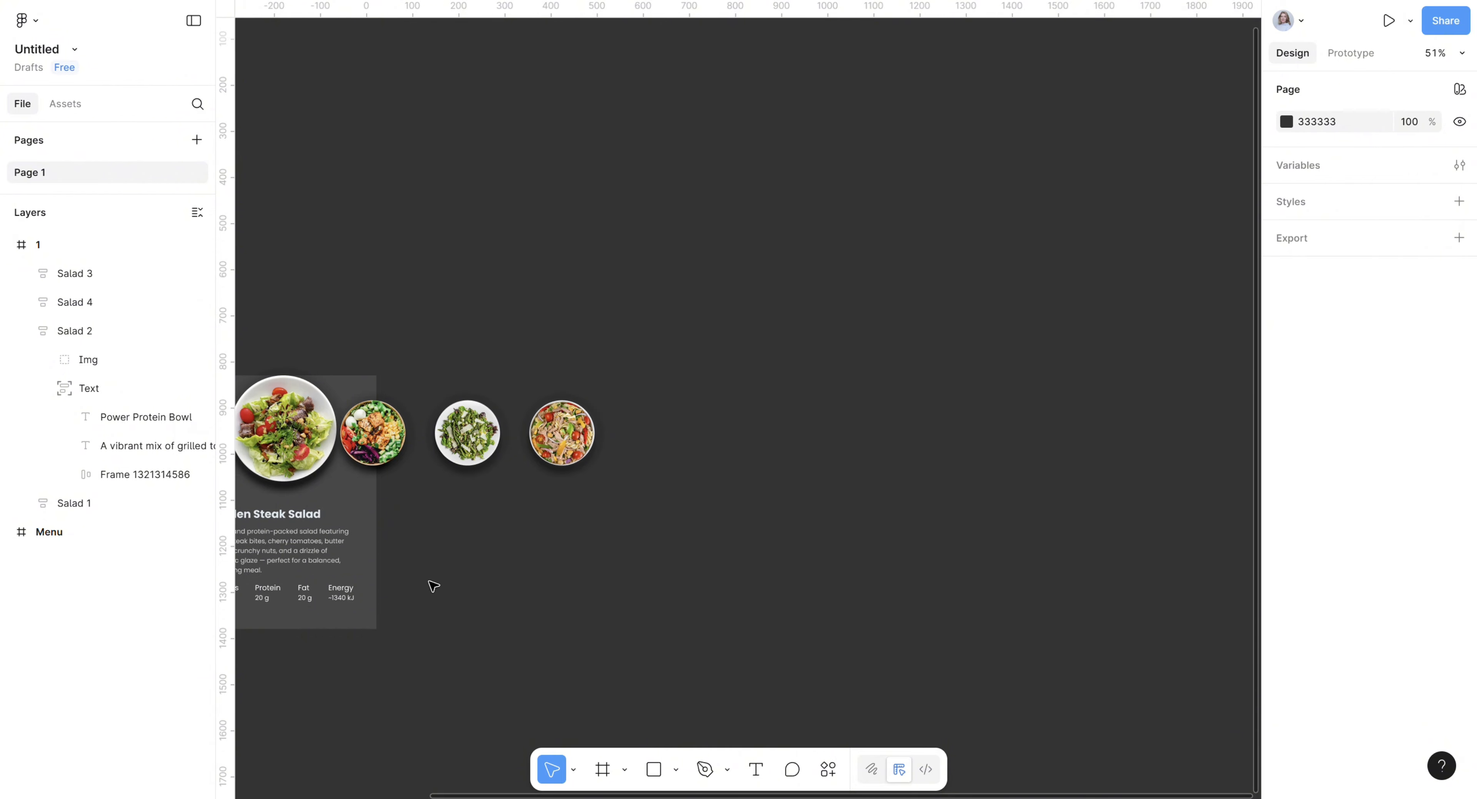
{"action": "left_click_drag", "start_coordinate": [449, 584], "coordinate": [718, 511]}
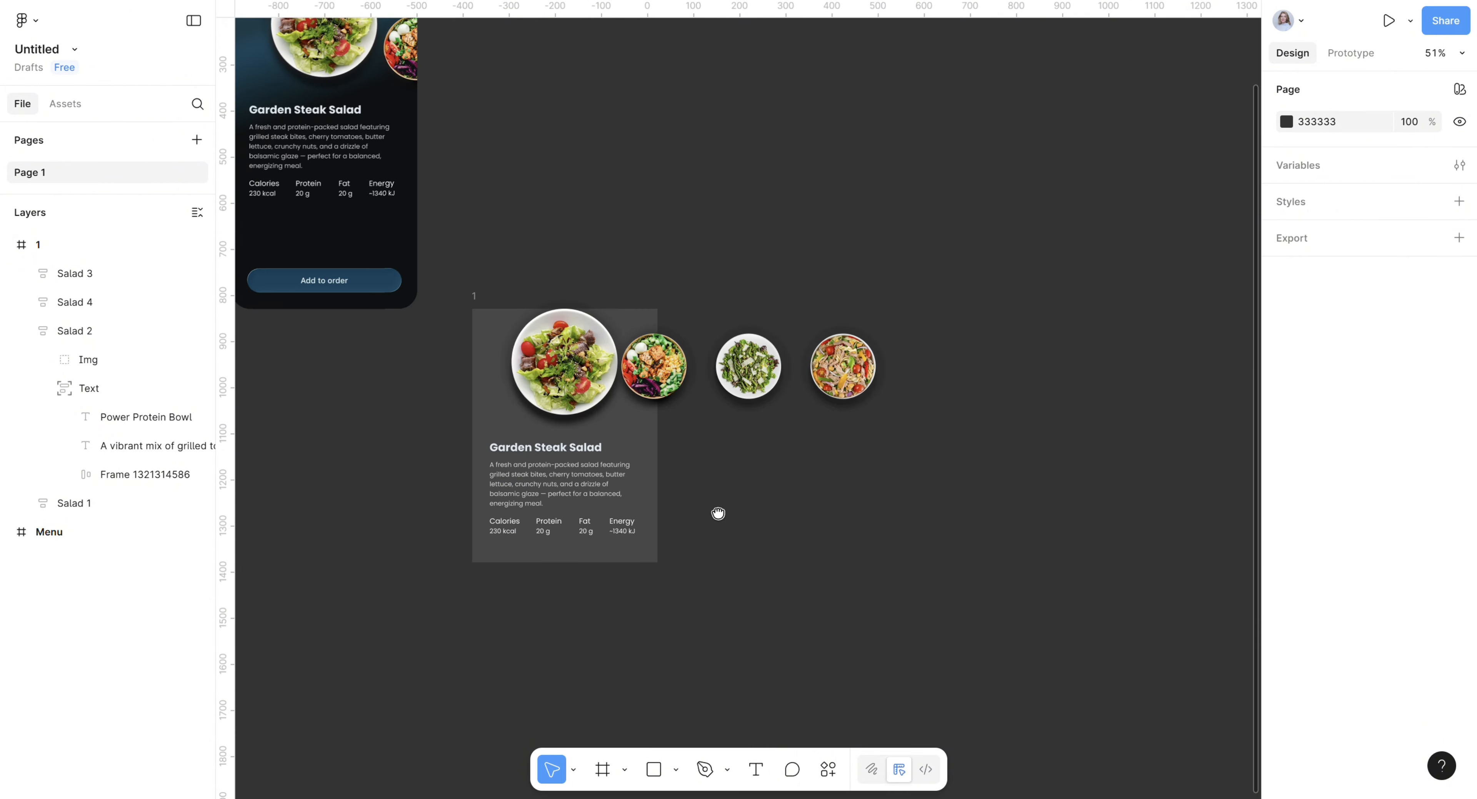
{"action": "left_click_drag", "start_coordinate": [479, 301], "coordinate": [571, 49]}
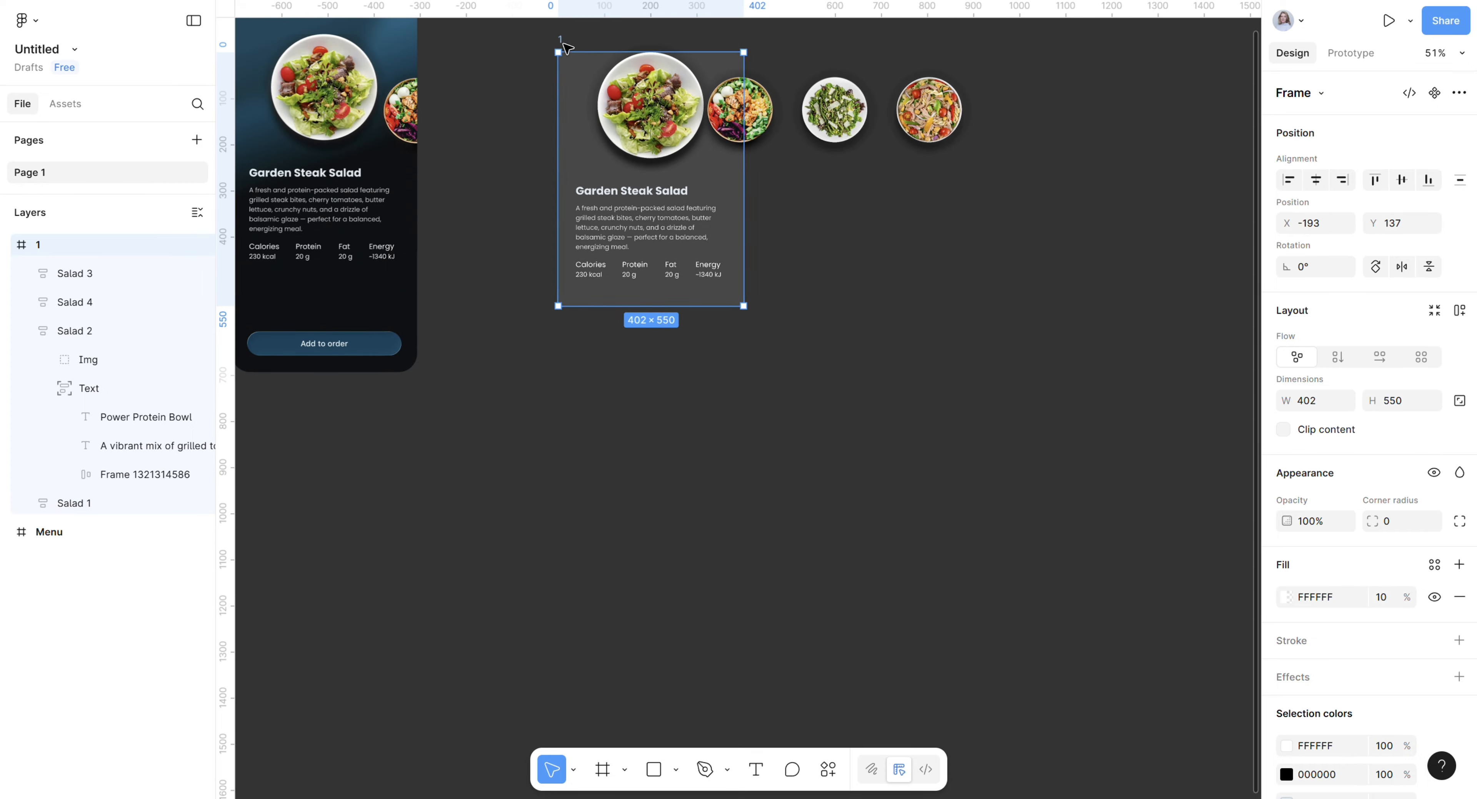
Shift the three small salads slightly right together to open a gap after the Garden Steak Salad image, keeping Y 54.
{"action": "scroll", "coordinate": [745, 121], "scroll_direction": "up", "scroll_amount": 5}
{"action": "left_click", "coordinate": [683, 212]}
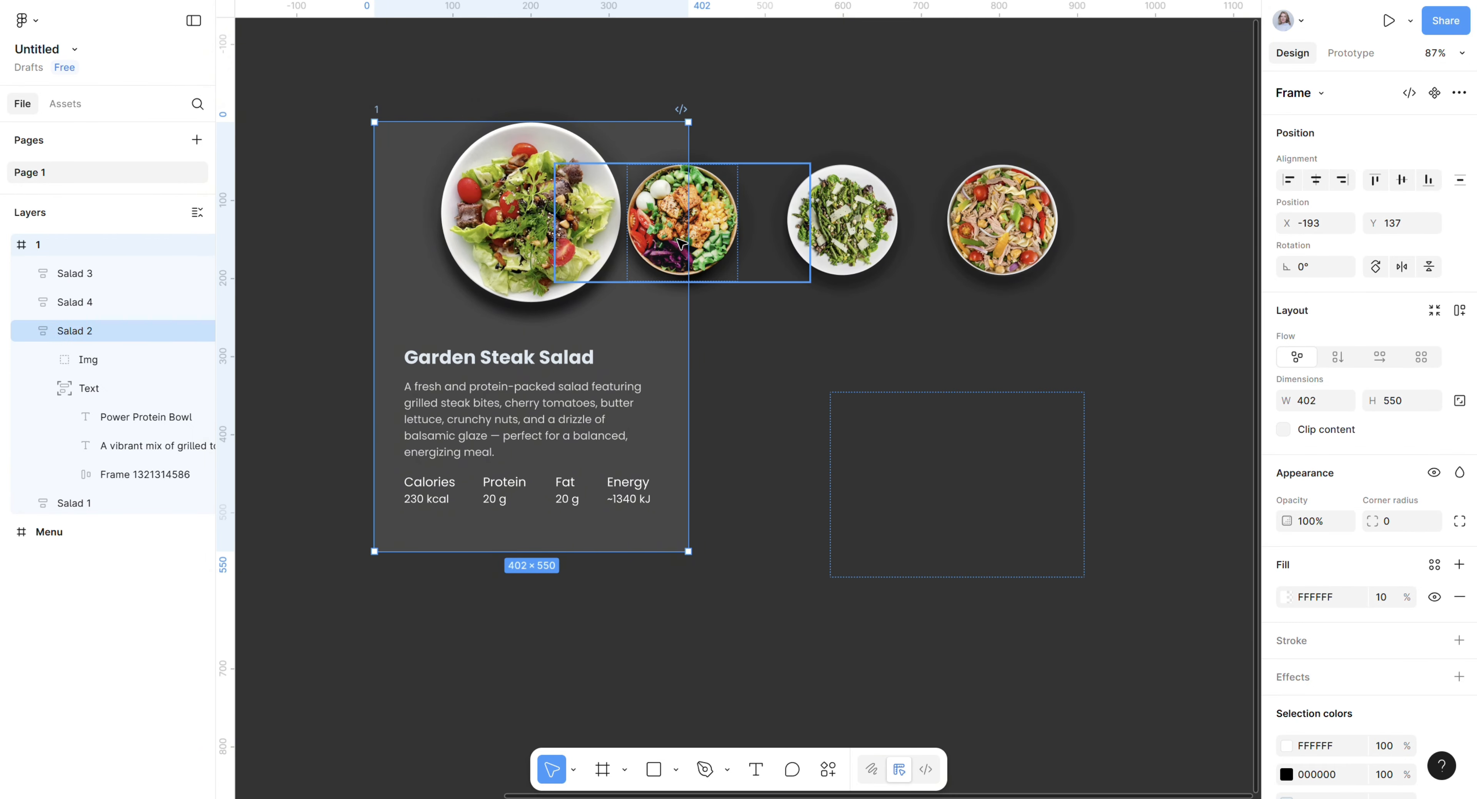
{"action": "left_click", "coordinate": [848, 206], "text": "shift"}
{"action": "left_click", "coordinate": [1007, 189], "text": "shift"}
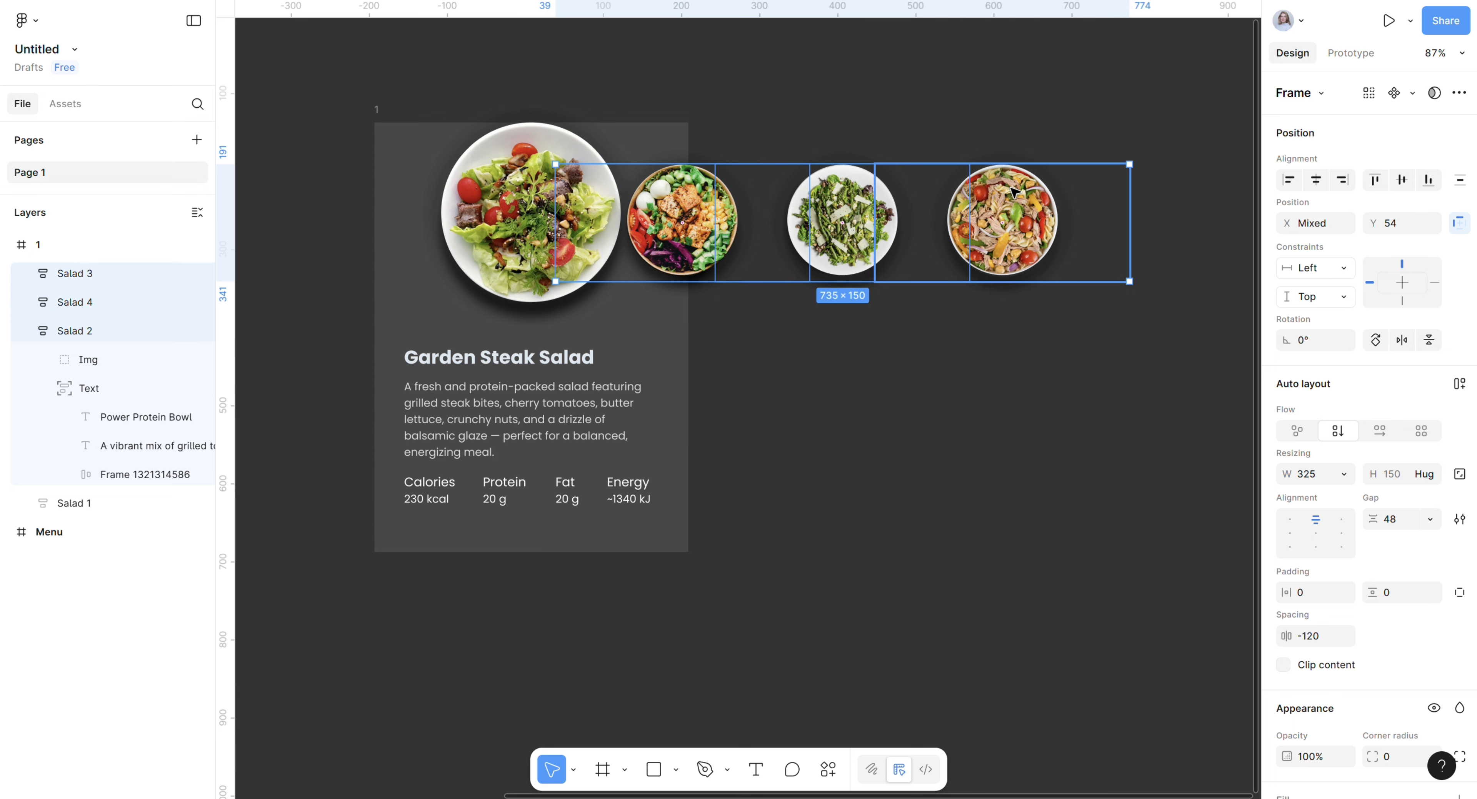
{"action": "left_click_drag", "start_coordinate": [1007, 189], "coordinate": [1014, 190]}
{"action": "key", "text": "shift+Right"}
{"action": "key", "text": "shift+Right"}
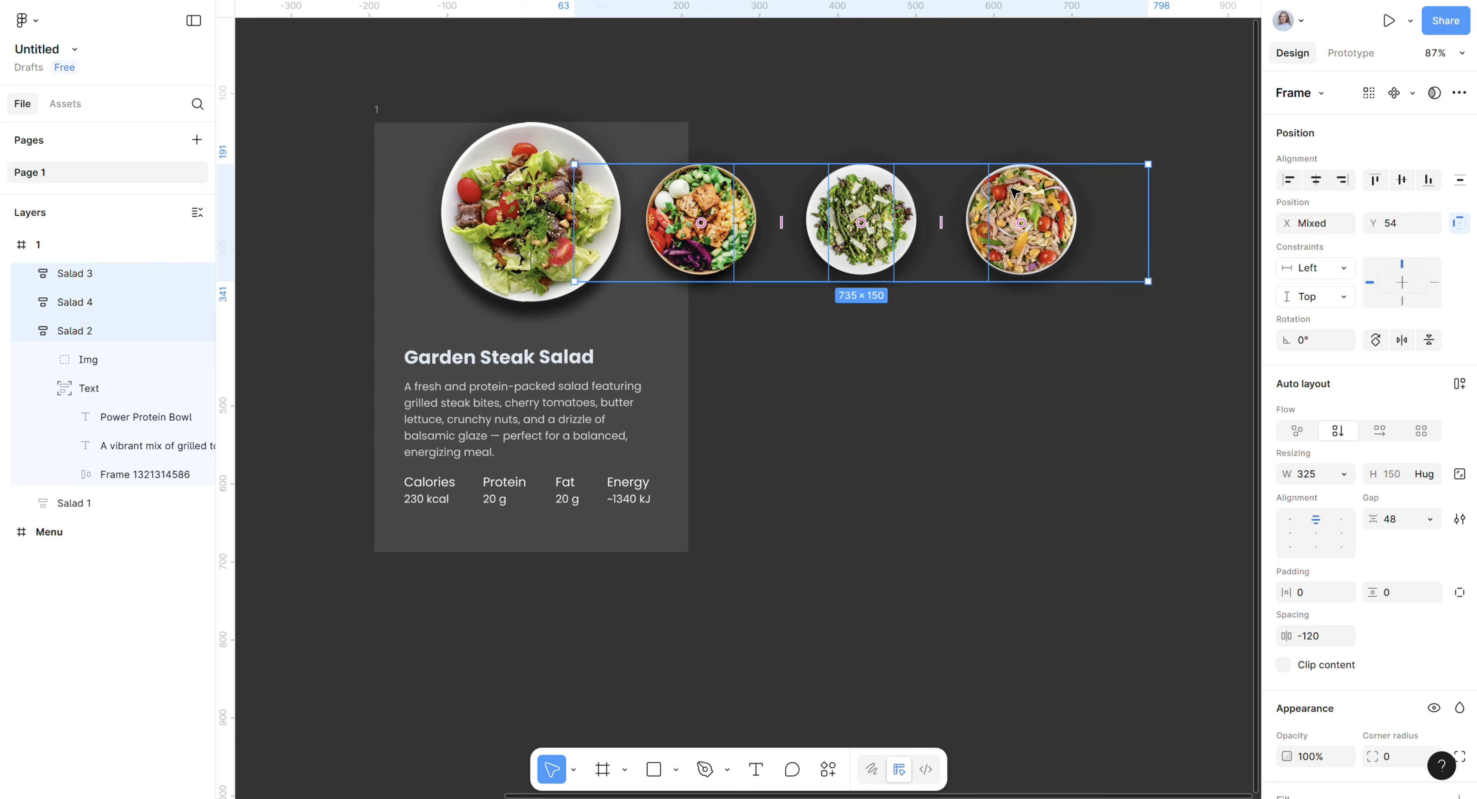
{"action": "key", "text": "shift+Left"}
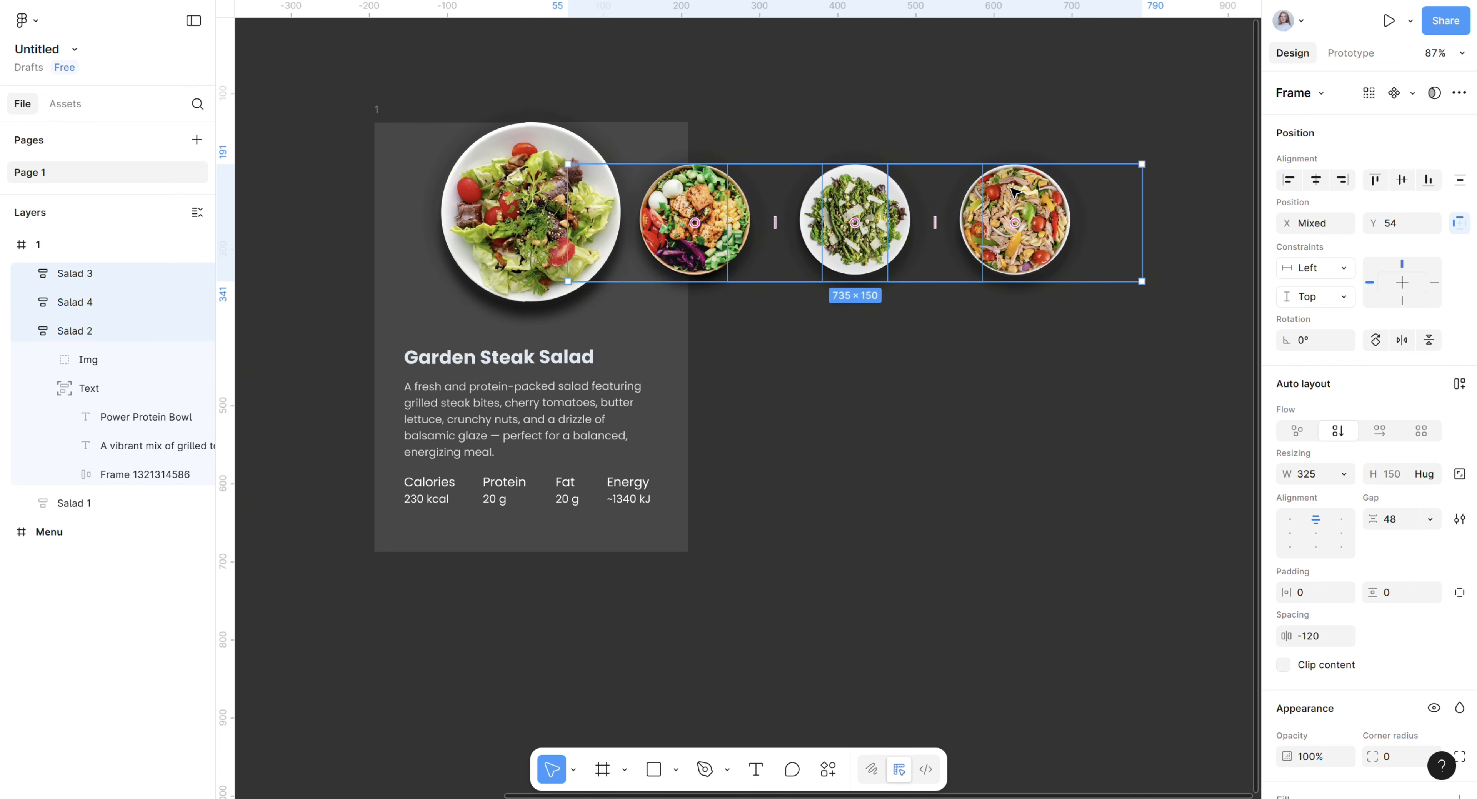
Draw a tall spacer rectangle against the right edge of the Garden Steak Salad image and set its width to 32.
{"action": "left_click", "coordinate": [653, 769]}
{"action": "scroll", "coordinate": [675, 174], "scroll_direction": "up", "scroll_amount": 5}
{"action": "mouse_move", "coordinate": [545, 29]}
{"action": "left_mouse_down"}
{"action": "mouse_move", "coordinate": [612, 310]}
{"action": "mouse_move", "coordinate": [600, 291]}
{"action": "left_mouse_up"}
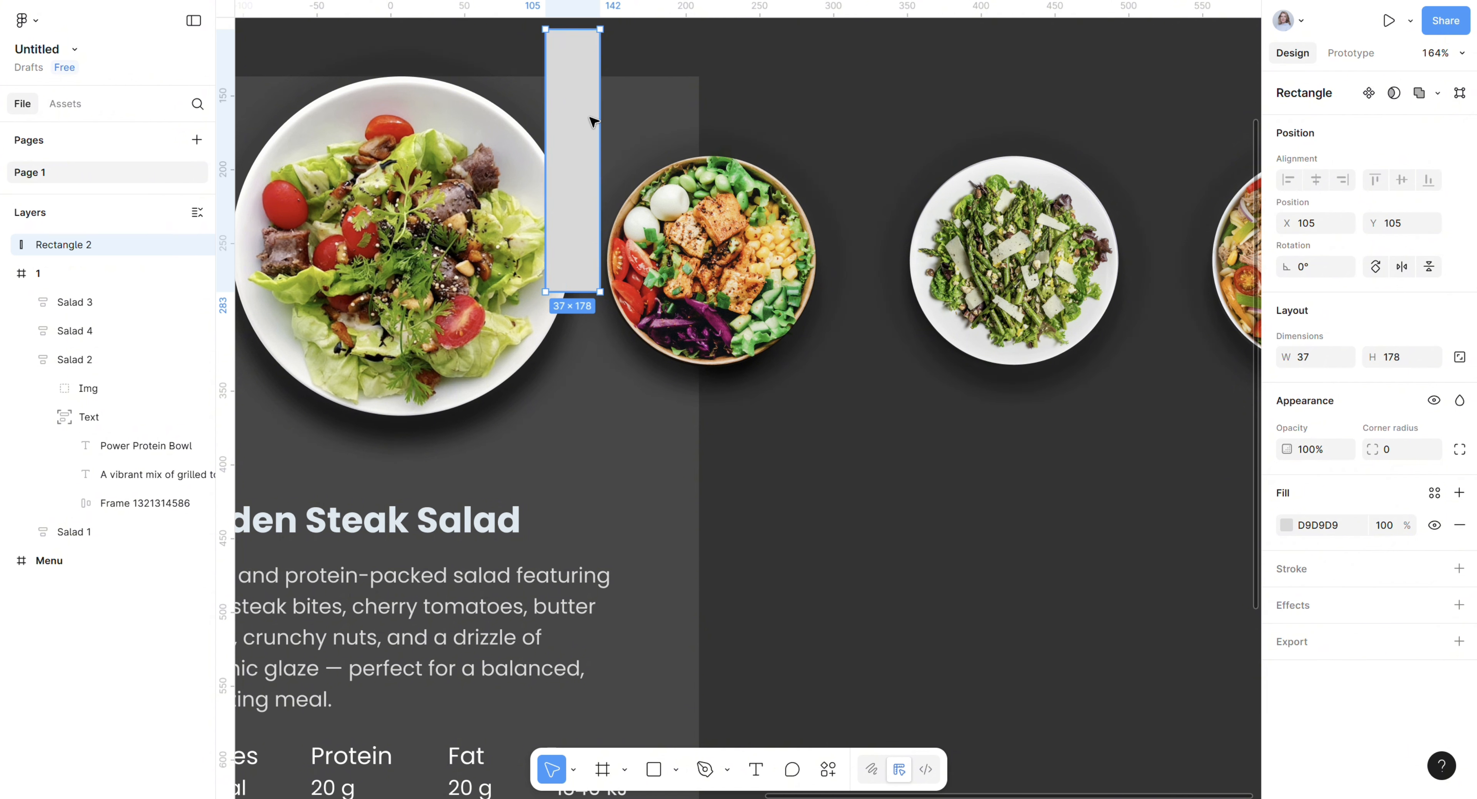
{"action": "left_click_drag", "start_coordinate": [594, 121], "coordinate": [610, 151]}
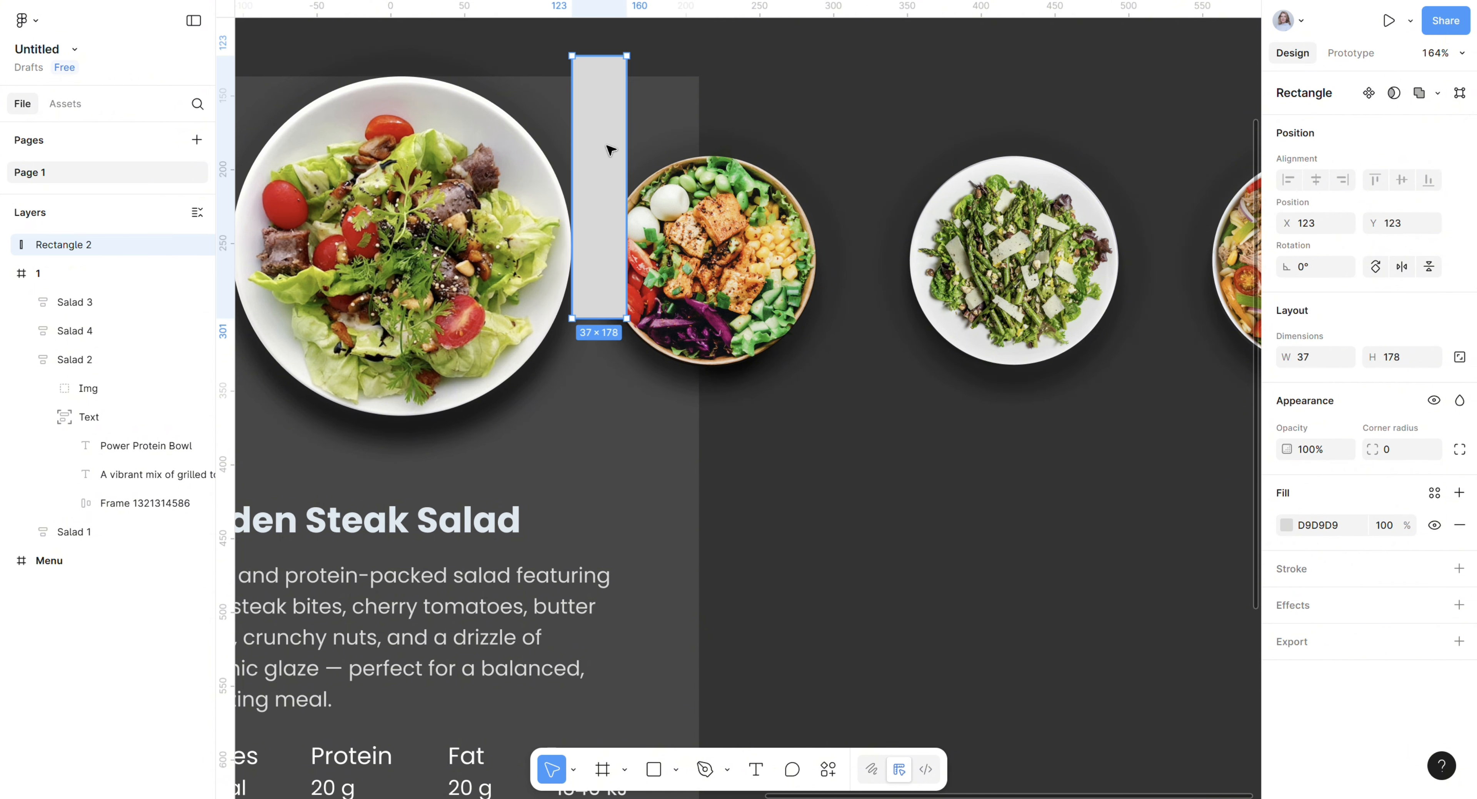
{"action": "left_click", "coordinate": [1325, 356]}
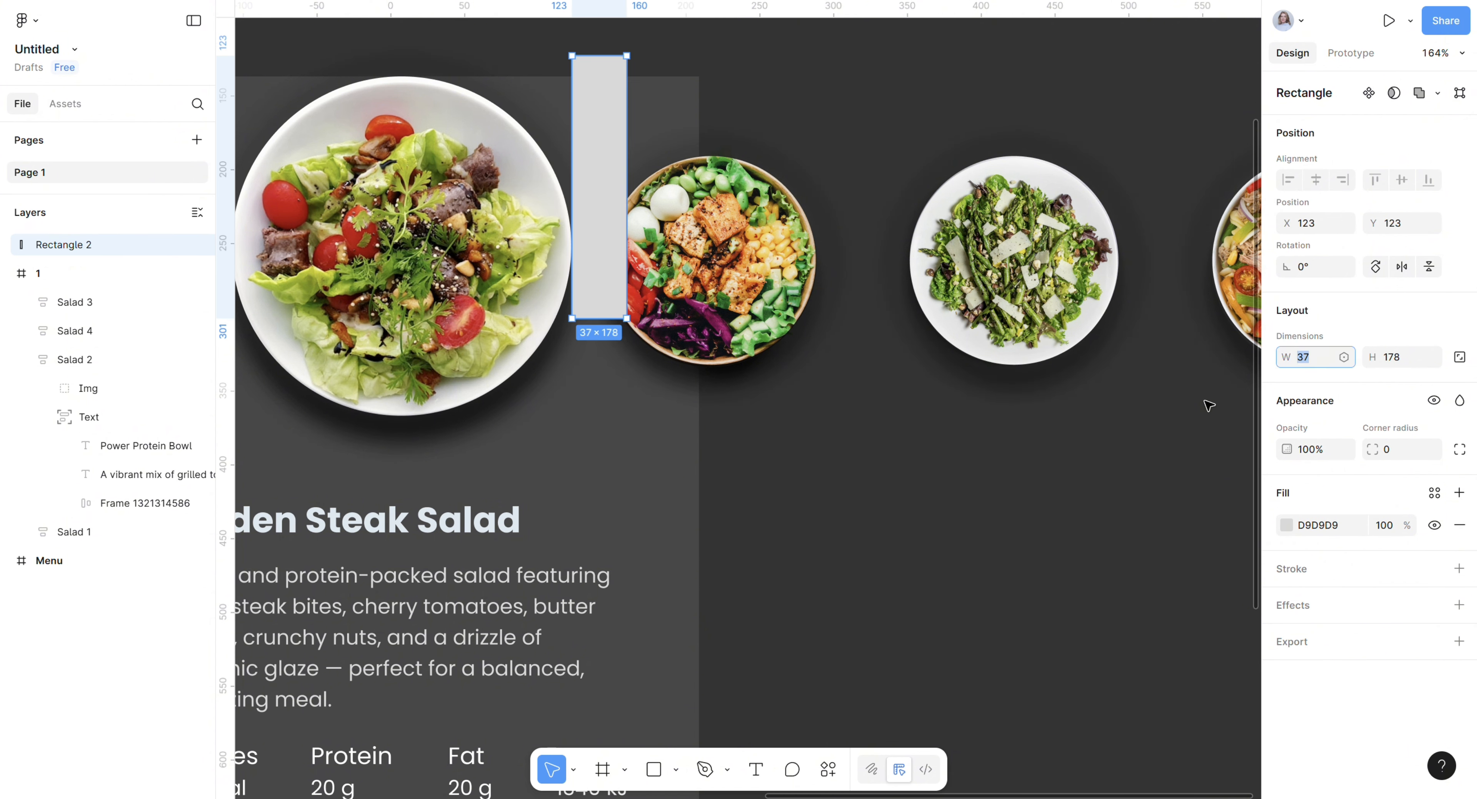
{"action": "type", "text": "32"}
{"action": "key", "text": "Return"}
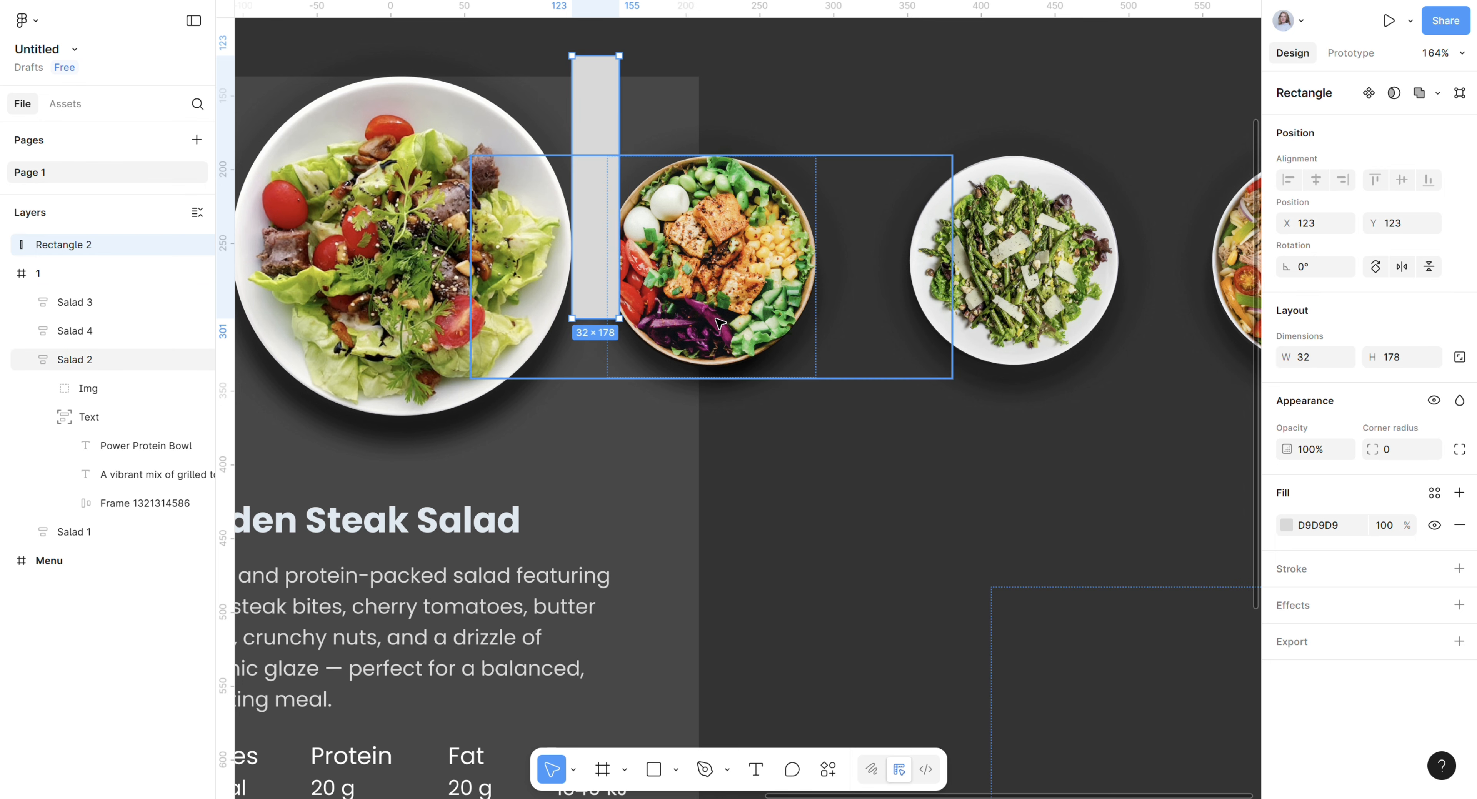
Nudge Salad 2, Salad 3 and Salad 4 together until the Power Protein Bowl image touches the spacer rectangle's right edge.
{"action": "left_click", "coordinate": [720, 325]}
{"action": "left_click", "coordinate": [1030, 215], "text": "shift"}
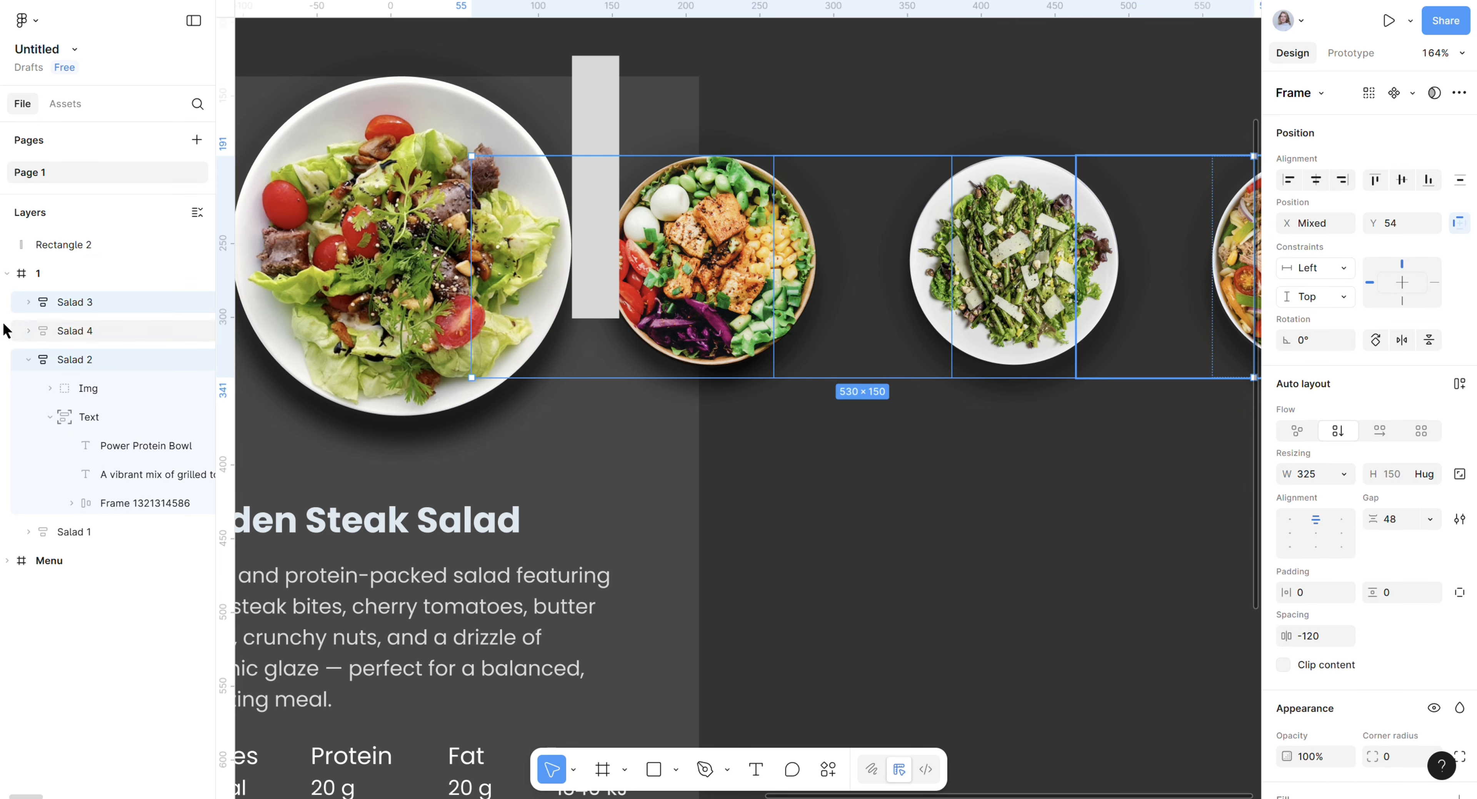
{"action": "left_click", "coordinate": [53, 330], "text": "shift"}
{"action": "key", "text": "Right"}
{"action": "key", "text": "shift+Right"}
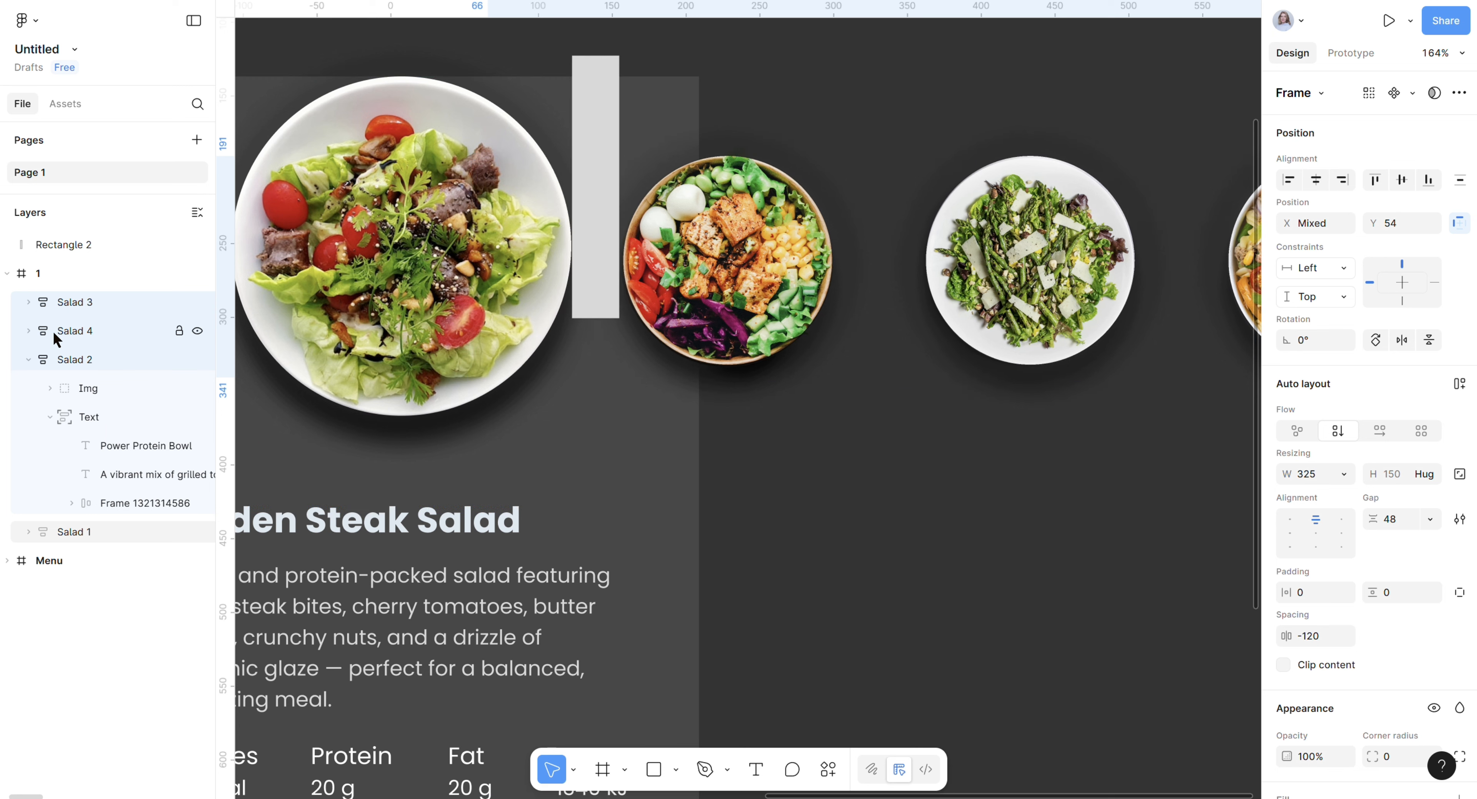
{"action": "key", "text": "Left"}
{"action": "key", "text": "Left"}
{"action": "key", "text": "Left"}
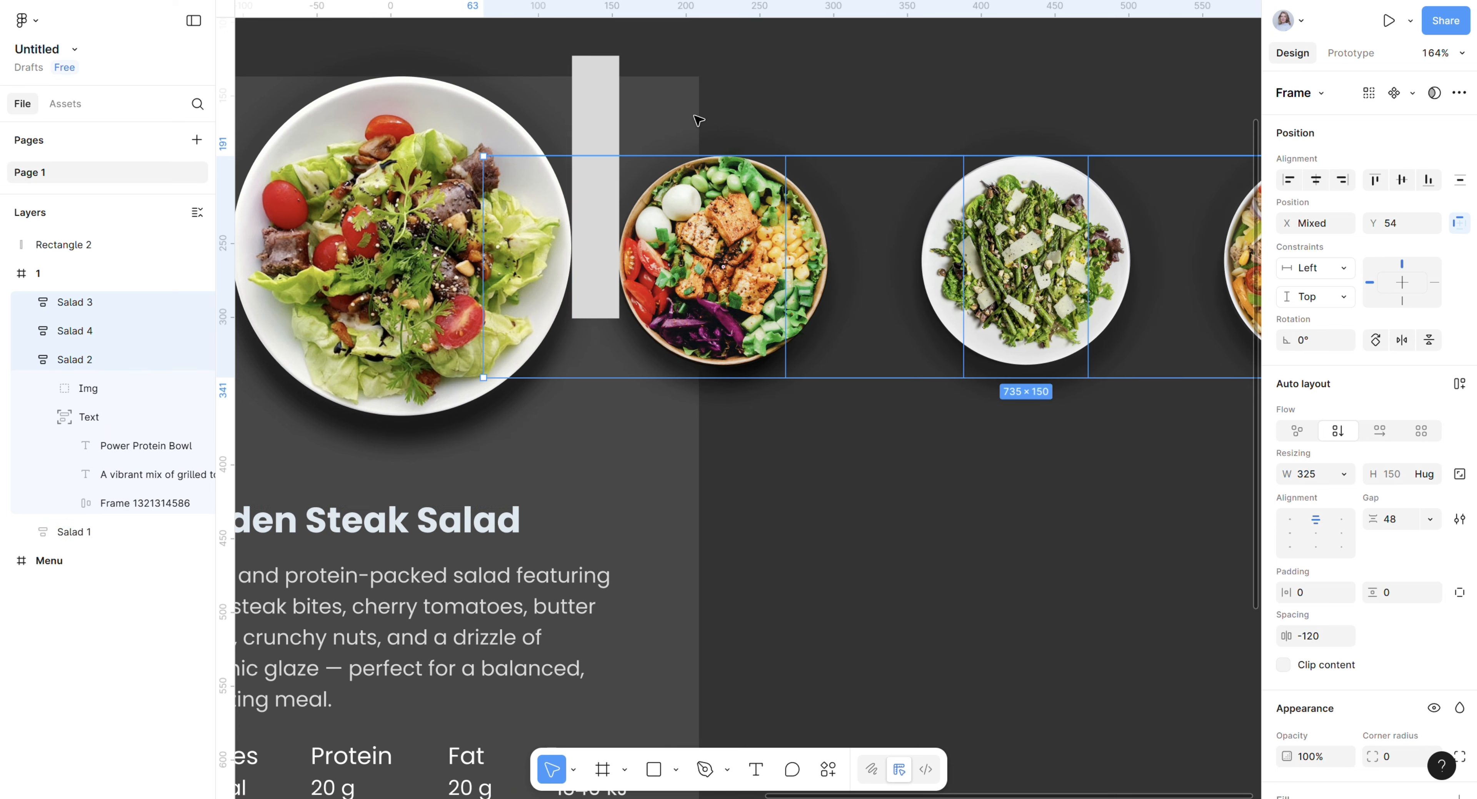
Delete the spacer rectangle between the Garden Steak Salad and Power Protein Bowl images.
{"action": "left_click", "coordinate": [593, 116]}
{"action": "key", "text": "Delete"}
{"action": "key", "text": "shift+1"}
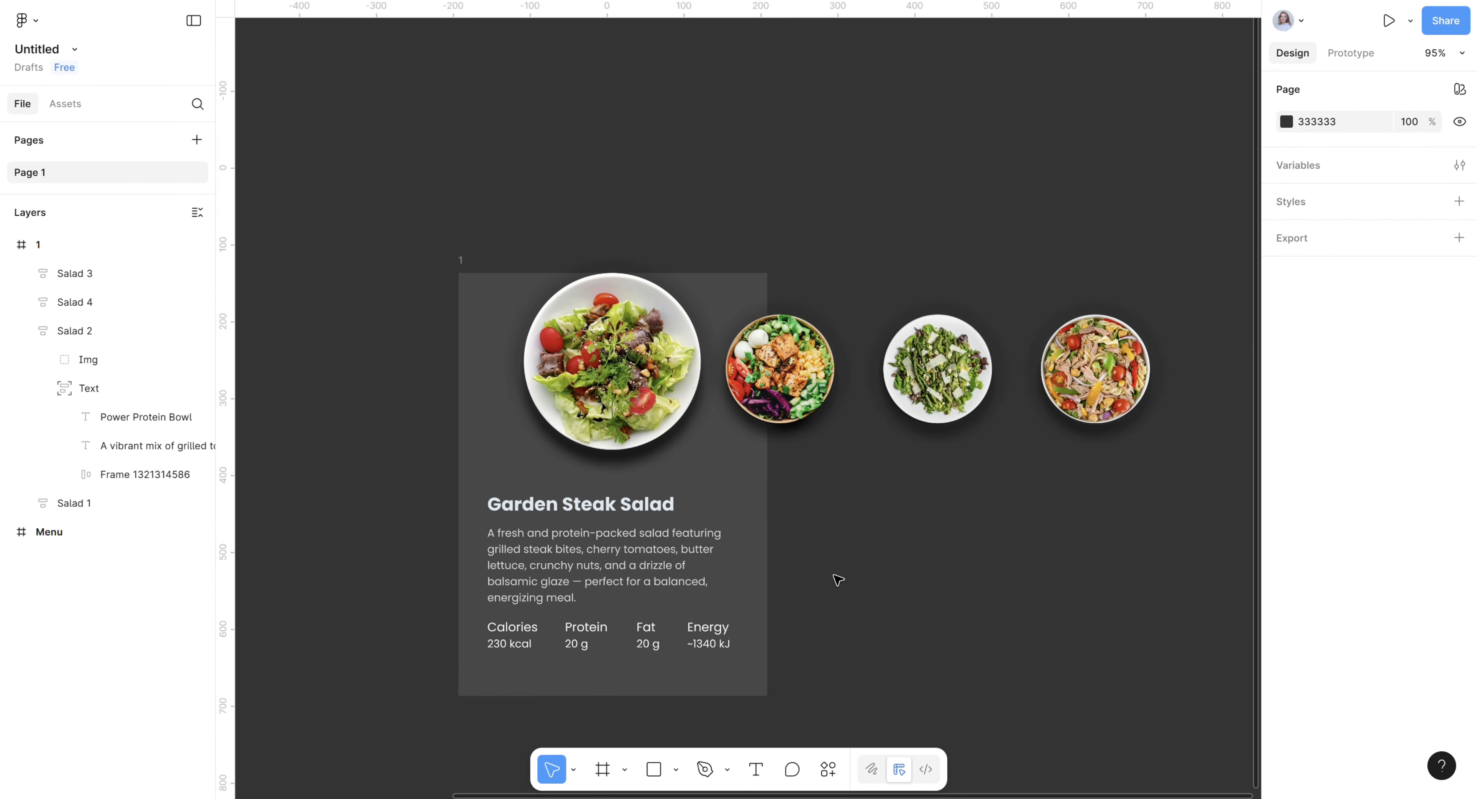
Turn on content clipping for frame 1.
{"action": "left_click", "coordinate": [462, 260]}
{"action": "scroll", "coordinate": [1385, 663], "scroll_direction": "down", "scroll_amount": 2}
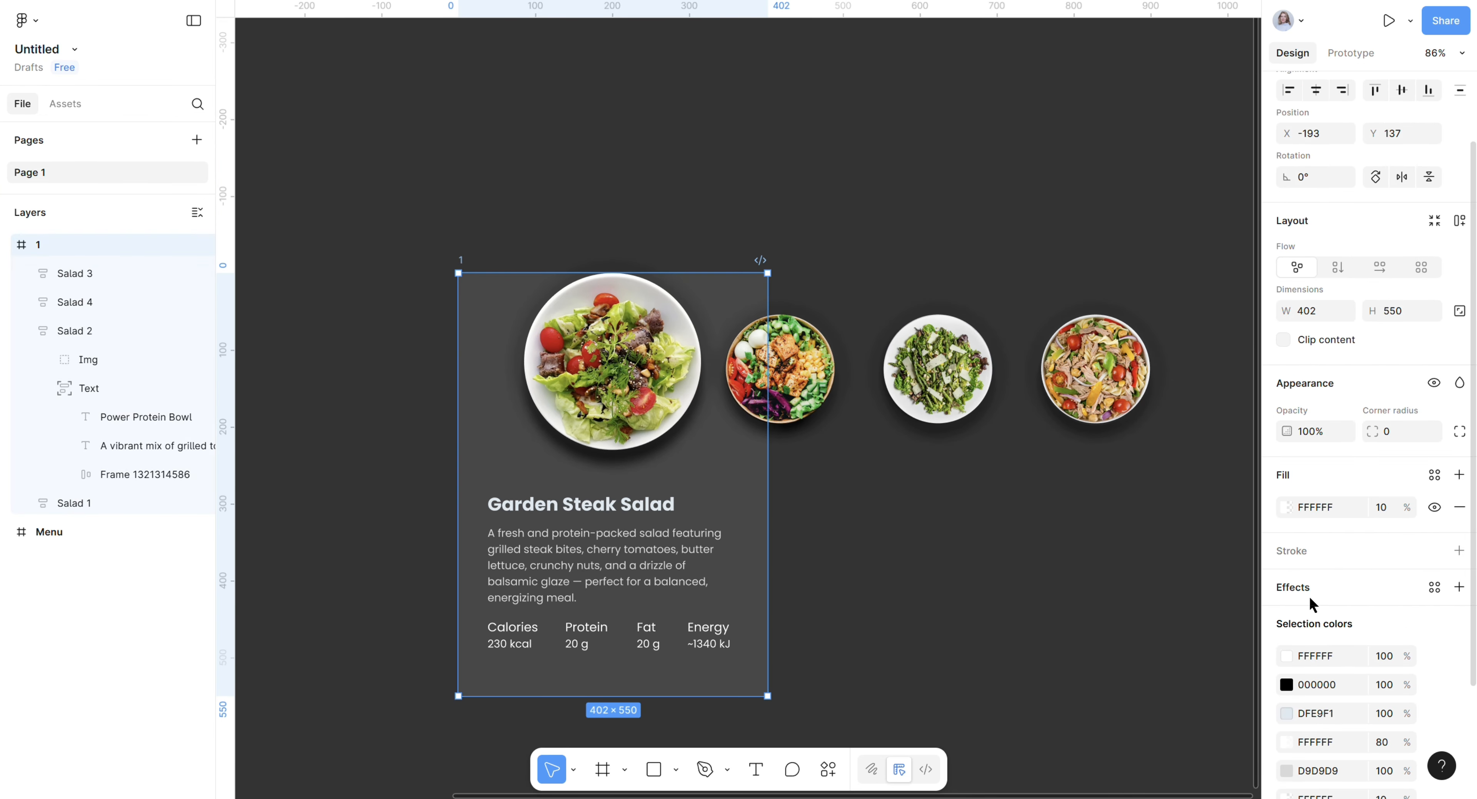
{"action": "left_click", "coordinate": [1283, 341]}
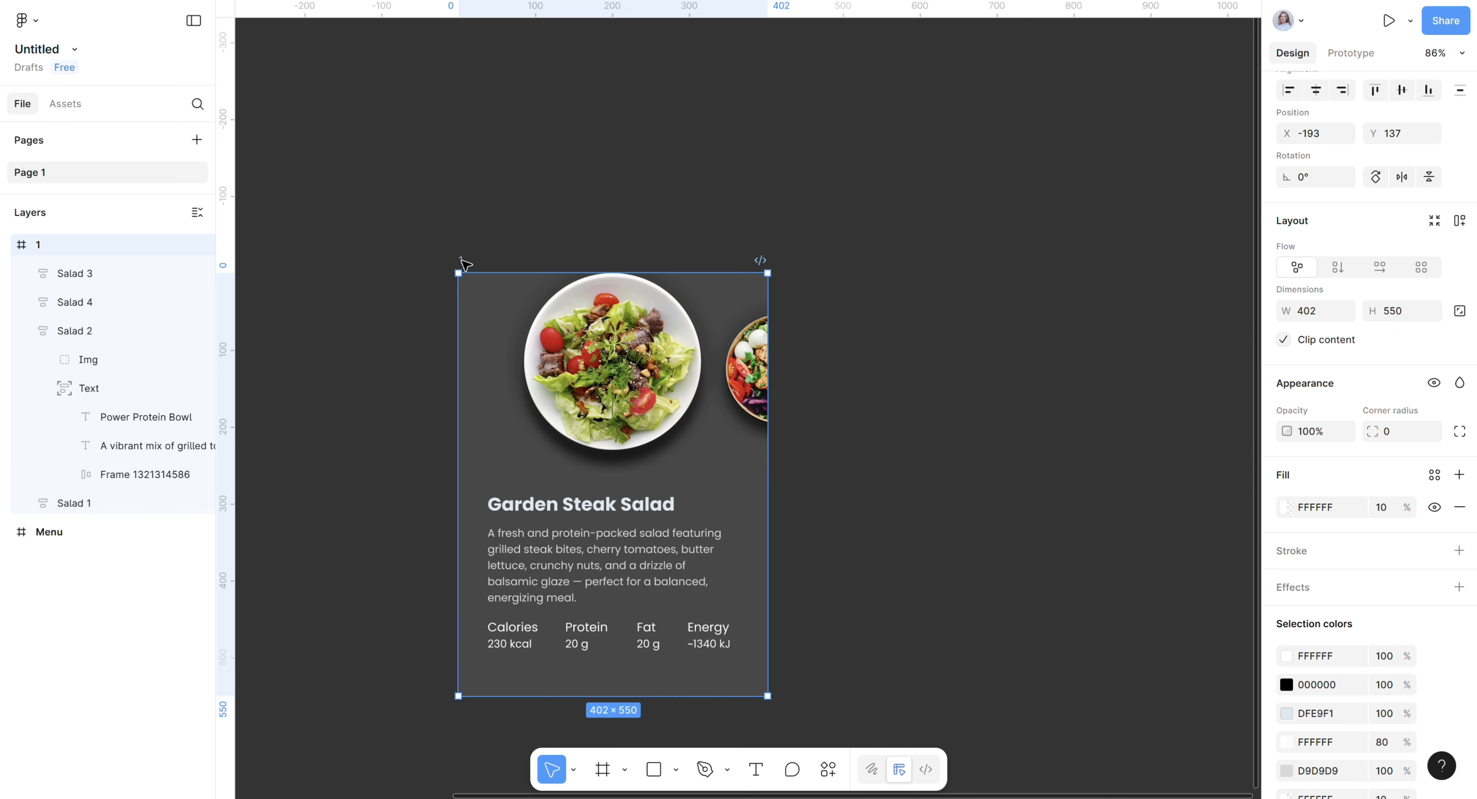
Duplicate frame 1 and move the copy right to X 608, keeping Y 137.
{"action": "key", "text": "ctrl+d"}
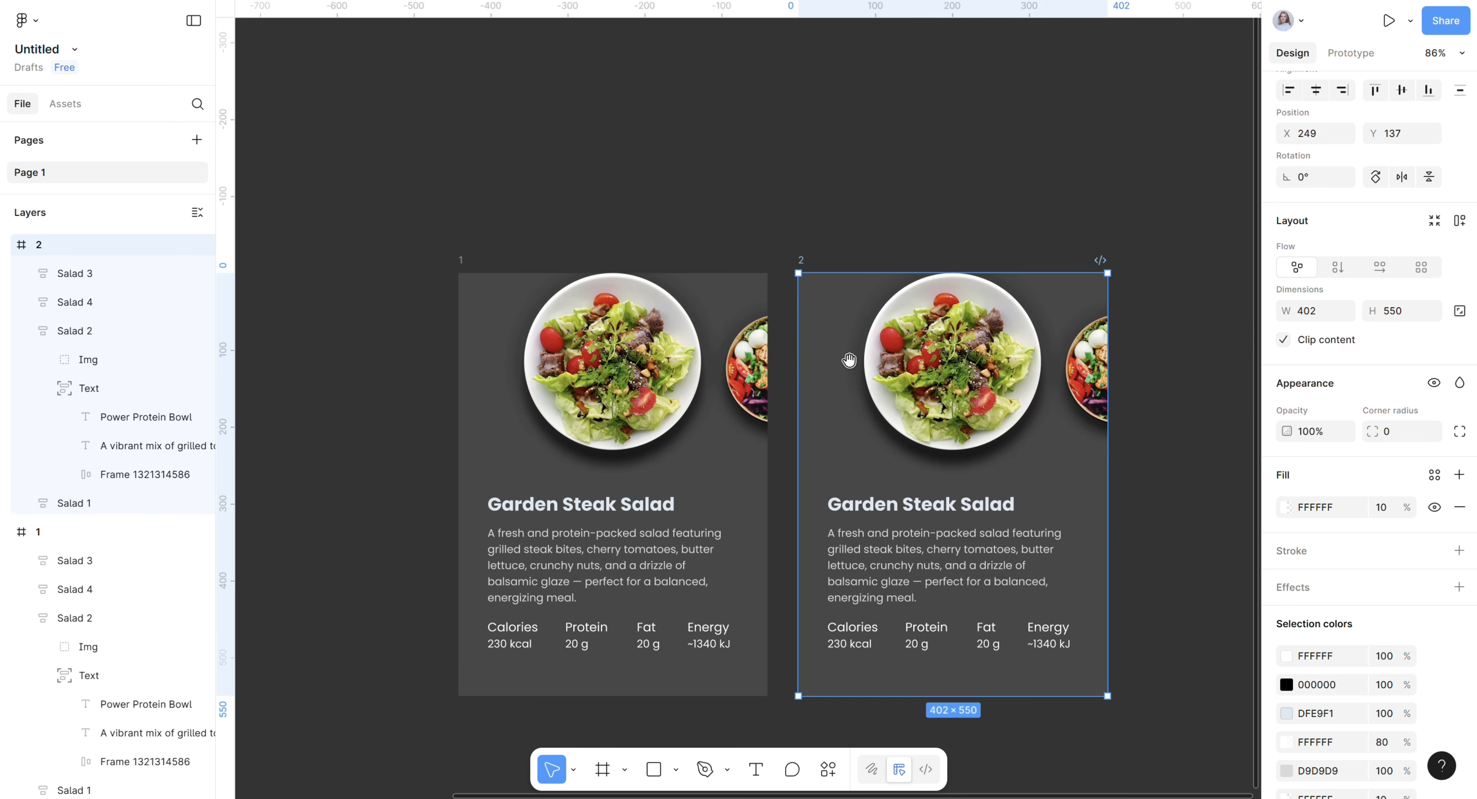
{"action": "scroll", "coordinate": [842, 352], "scroll_direction": "down", "scroll_amount": 1}
{"action": "left_click_drag", "start_coordinate": [805, 221], "coordinate": [1071, 224]}
{"action": "scroll", "coordinate": [847, 242], "scroll_direction": "right", "scroll_amount": 3}
{"action": "left_click_drag", "start_coordinate": [847, 241], "coordinate": [479, 194]}
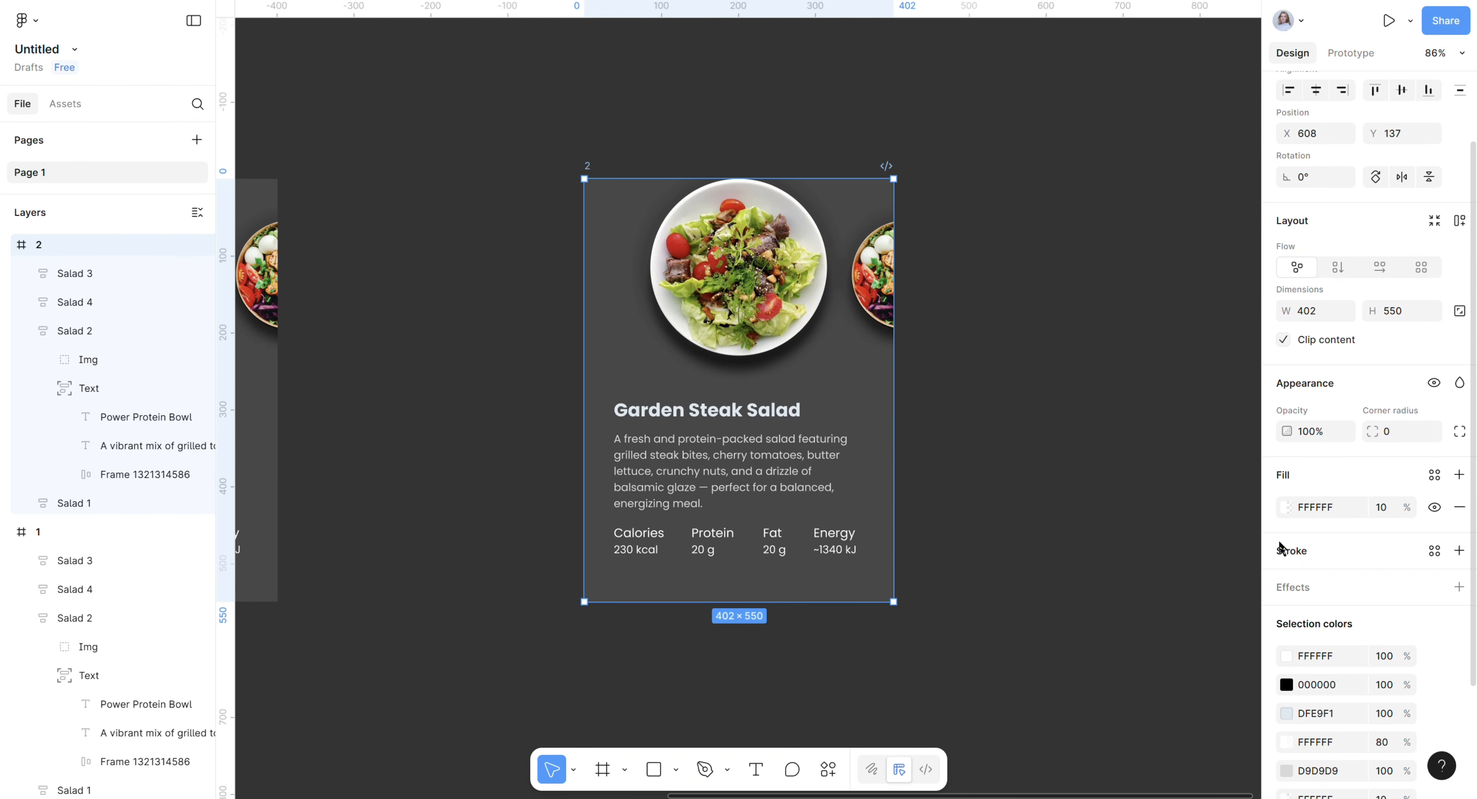
Turn off content clipping for frame 2 and make Salad 1's text block ignore auto layout.
{"action": "left_click", "coordinate": [1283, 339]}
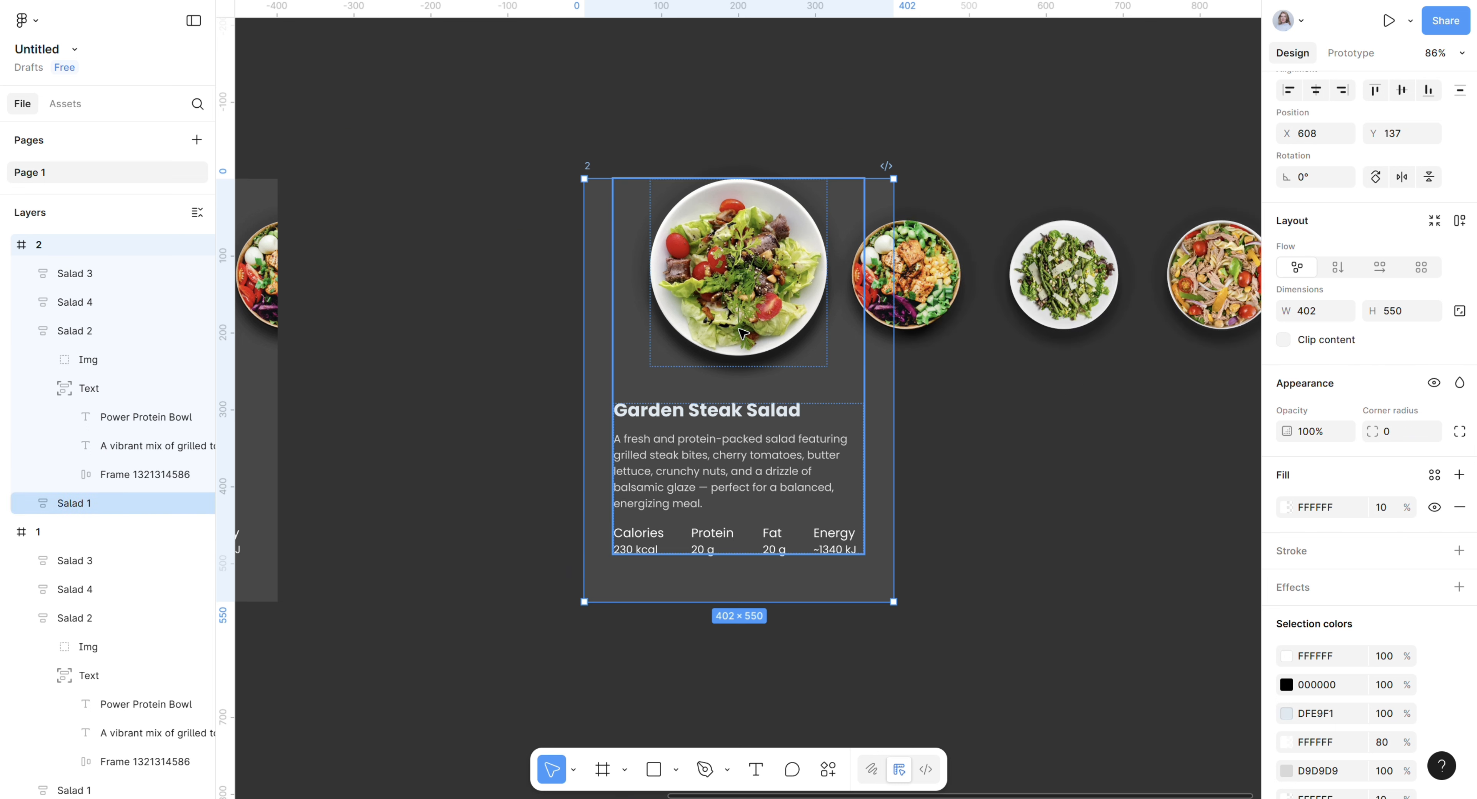
{"action": "left_click", "coordinate": [716, 318]}
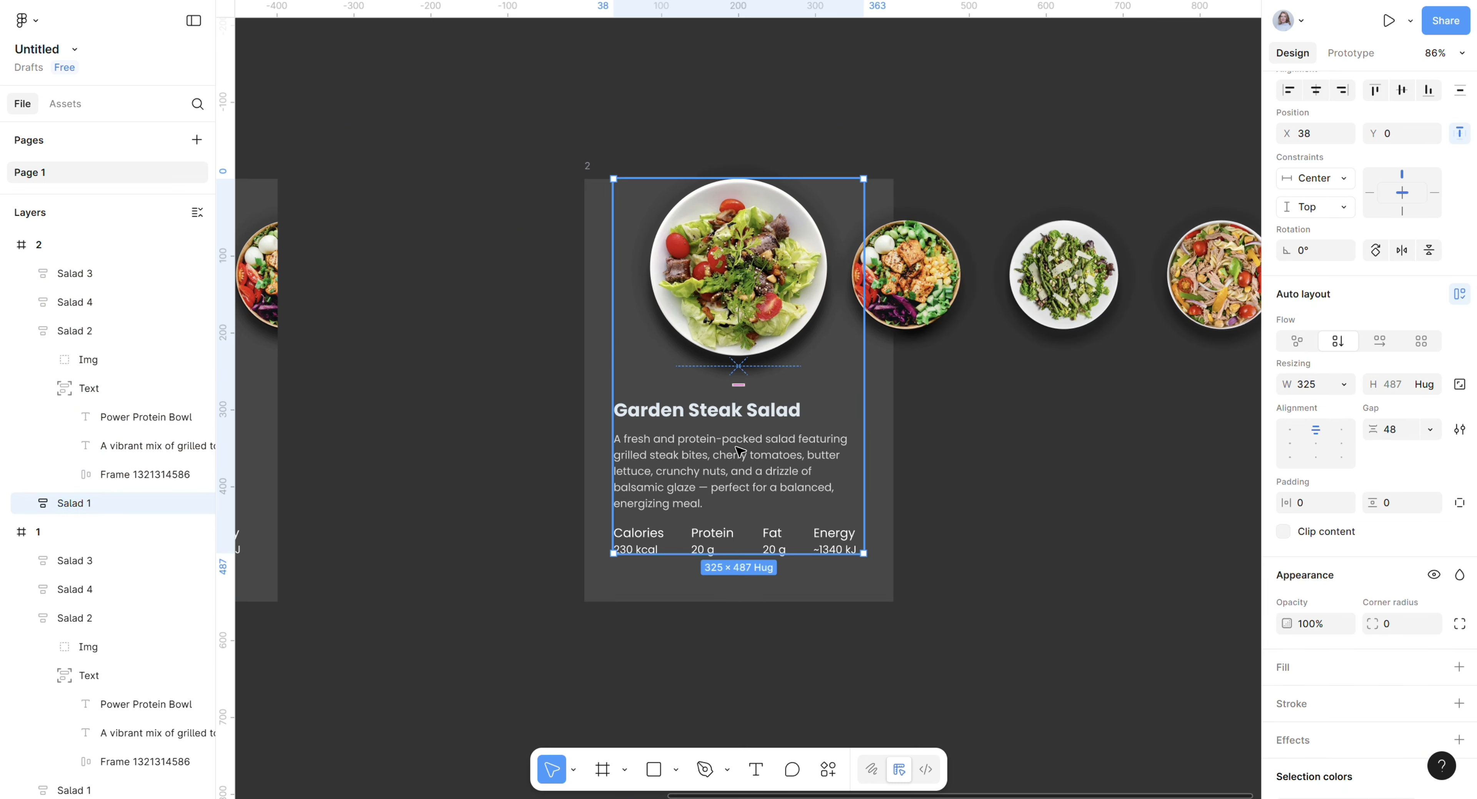
{"action": "left_click", "coordinate": [739, 451]}
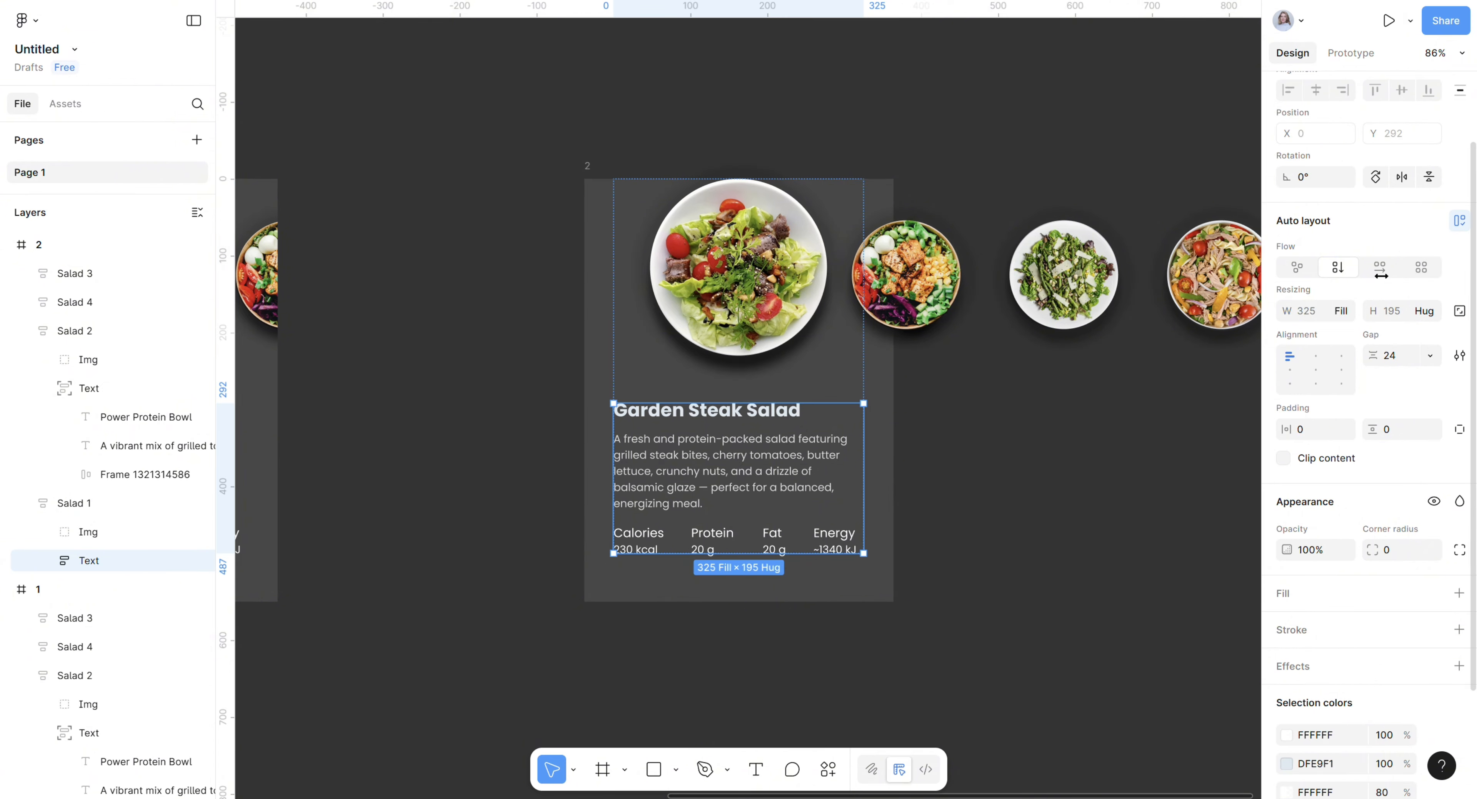
{"action": "scroll", "coordinate": [1409, 113], "scroll_direction": "up", "scroll_amount": 3}
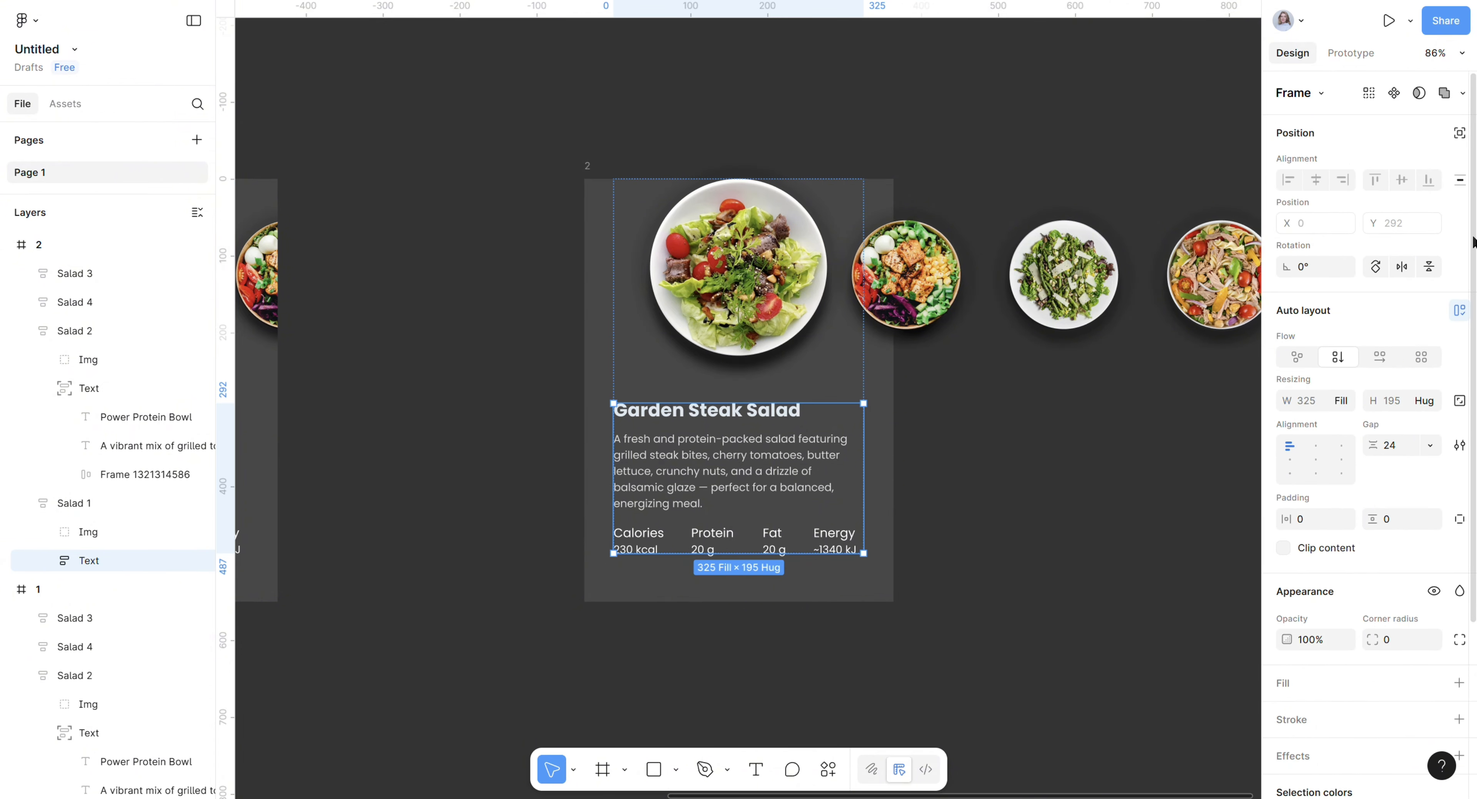
{"action": "left_click", "coordinate": [1459, 133]}
Move Salad 1's text block right to X 344, keeping Y 292.
{"action": "key", "text": "Right"}
{"action": "key", "text": "Right"}
{"action": "key", "text": "Right"}
{"action": "key", "text": "Right"}
{"action": "key", "text": "Right"}
{"action": "key", "text": "Right"}
{"action": "key", "text": "Right"}
{"action": "key", "text": "Right"}
{"action": "key", "text": "Right"}
{"action": "key", "text": "Right"}
{"action": "key", "text": "Right"}
{"action": "key", "text": "Right"}
{"action": "key", "text": "Right"}
{"action": "key", "text": "Right"}
{"action": "key", "text": "Right"}
{"action": "key", "text": "Right"}
{"action": "key", "text": "Right"}
{"action": "key", "text": "Right"}
{"action": "key", "text": "Right"}
{"action": "key", "text": "Right"}
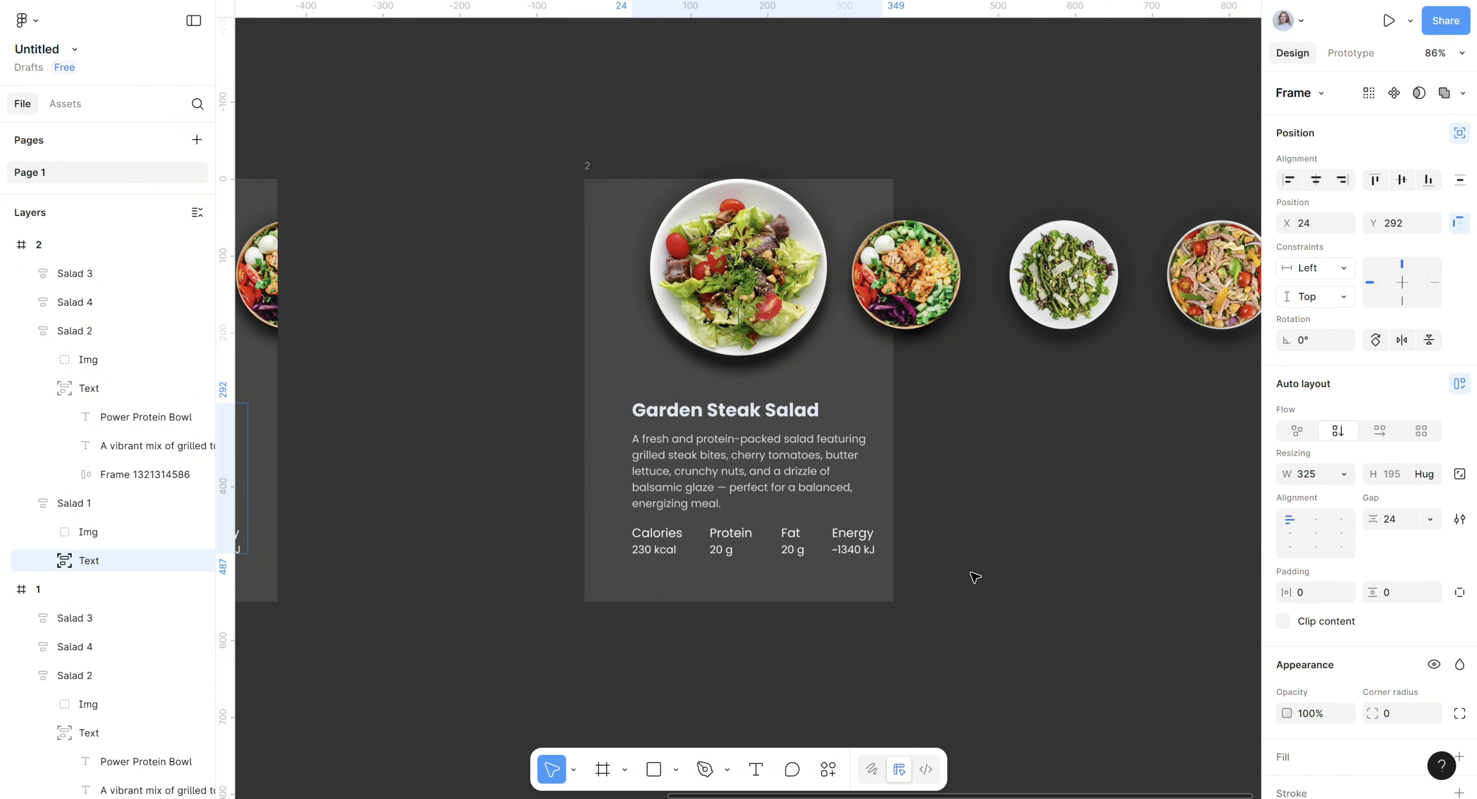
{"action": "key", "text": "shift+Right"}
{"action": "key", "text": "shift+Right"}
{"action": "key", "text": "shift+Right"}
{"action": "key", "text": "shift+Right"}
{"action": "key", "text": "shift+Right"}
{"action": "key", "text": "shift+Right"}
{"action": "key", "text": "shift+Right"}
{"action": "key", "text": "shift+Right"}
{"action": "key", "text": "shift+Right"}
{"action": "key", "text": "shift+Right"}
{"action": "key", "text": "shift+Right"}
{"action": "key", "text": "shift+Right"}
{"action": "key", "text": "shift+Right"}
{"action": "key", "text": "shift+Right"}
{"action": "key", "text": "shift+Right"}
{"action": "key", "text": "shift+Right"}
{"action": "key", "text": "shift+Right"}
{"action": "key", "text": "shift+Right"}
{"action": "key", "text": "shift+Right"}
{"action": "key", "text": "shift+Right"}
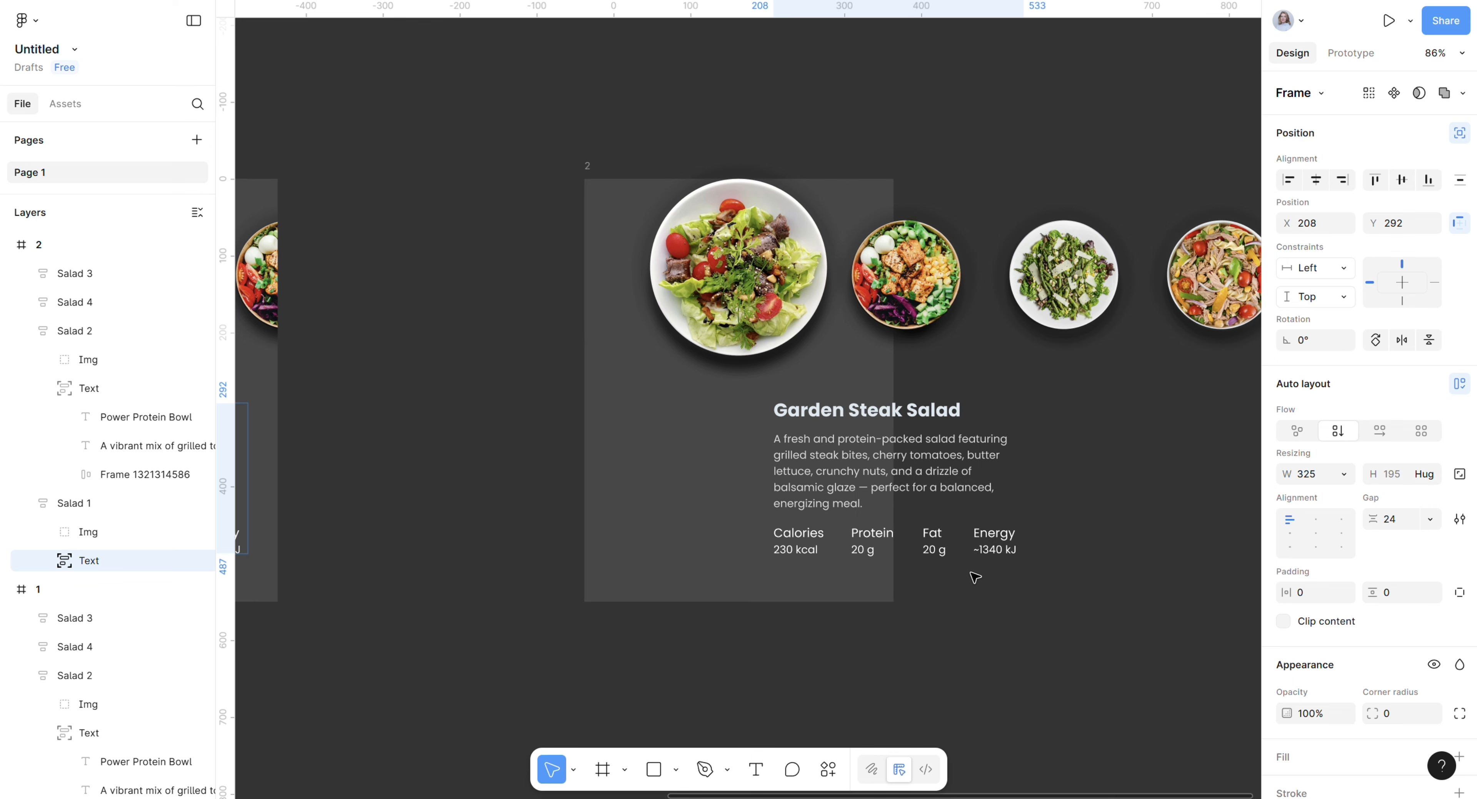
{"action": "key", "text": "Right"}
{"action": "key", "text": "Right"}
{"action": "key", "text": "Right"}
{"action": "key", "text": "Right"}
{"action": "key", "text": "Right"}
{"action": "key", "text": "Right"}
{"action": "key", "text": "Right"}
{"action": "key", "text": "Right"}
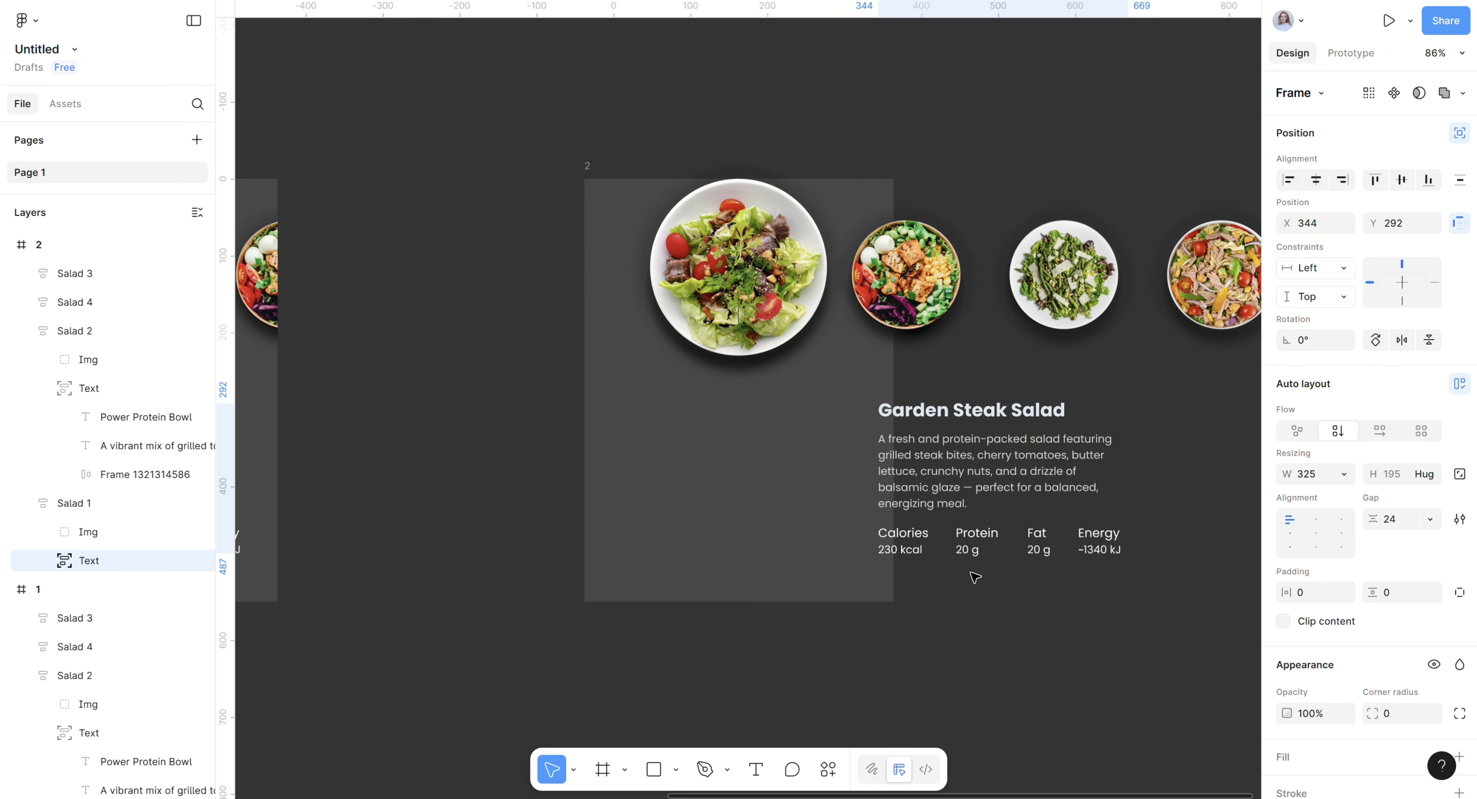
Set the opacity of Salad 1's text block to 0%.
{"action": "left_click", "coordinate": [1319, 714]}
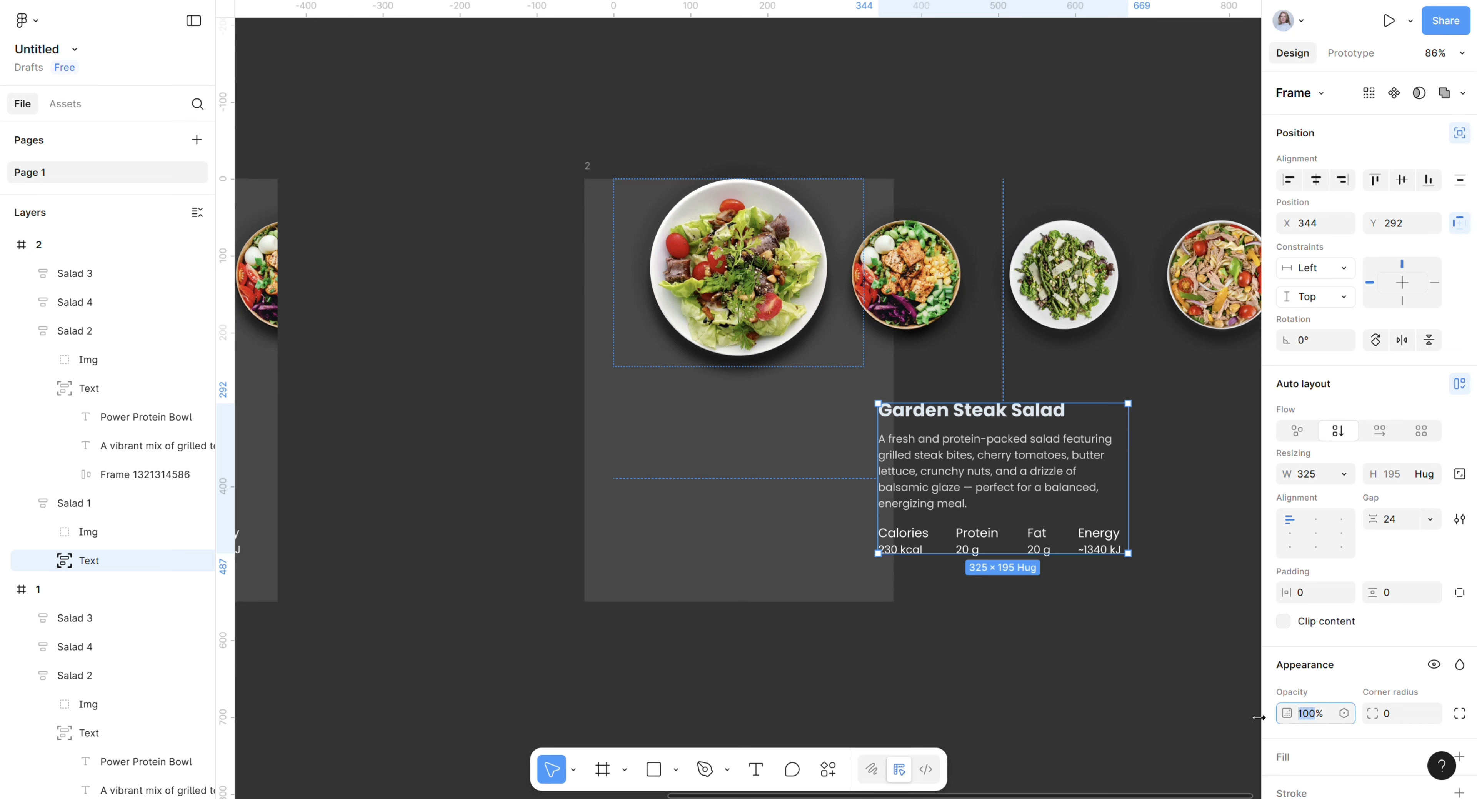
{"action": "key", "text": "BackSpace"}
{"action": "key", "text": "Return"}
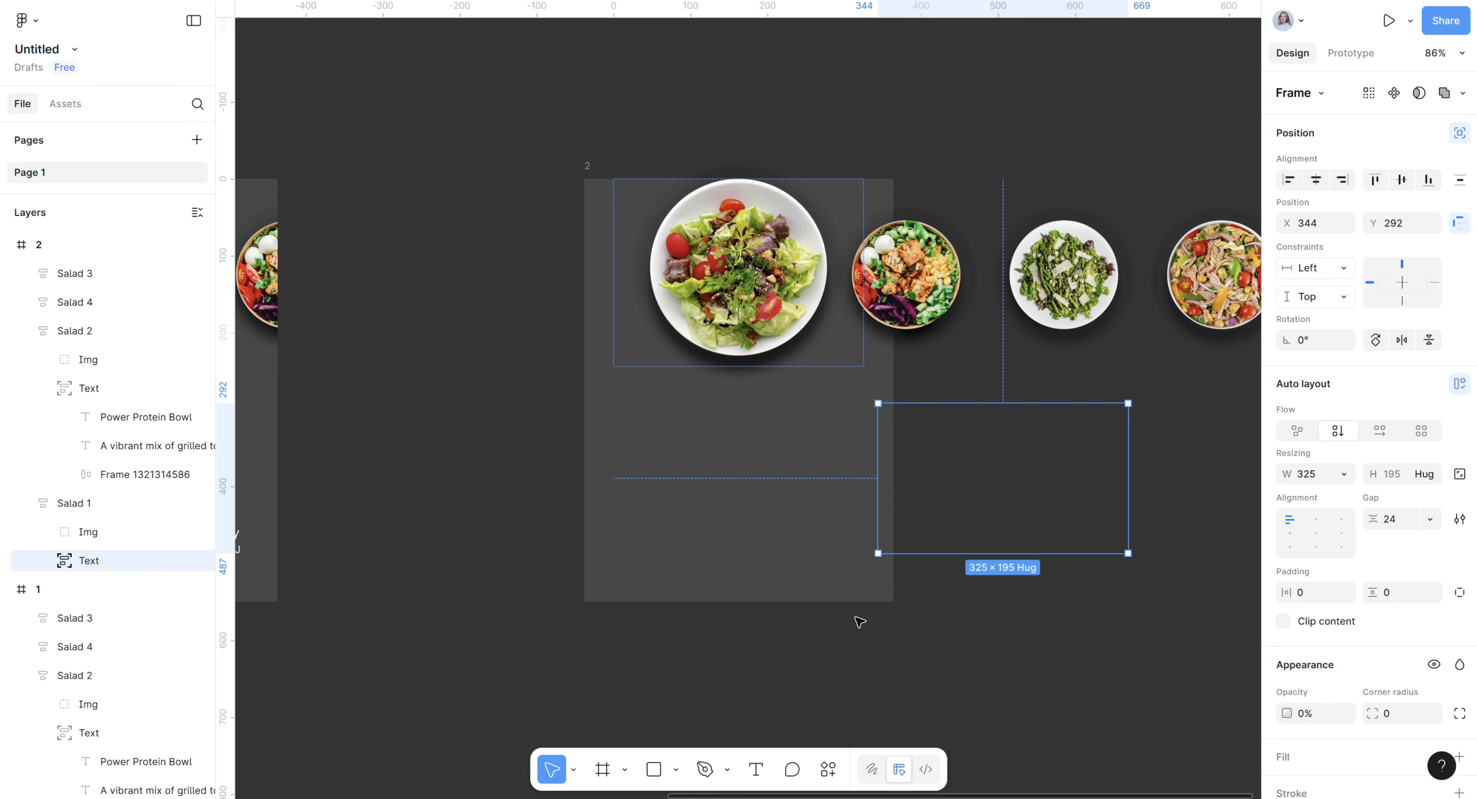
Lock the aspect ratio of Salad 1's image and set its height to 150.
{"action": "left_click", "coordinate": [741, 244]}
{"action": "left_click", "coordinate": [1460, 403]}
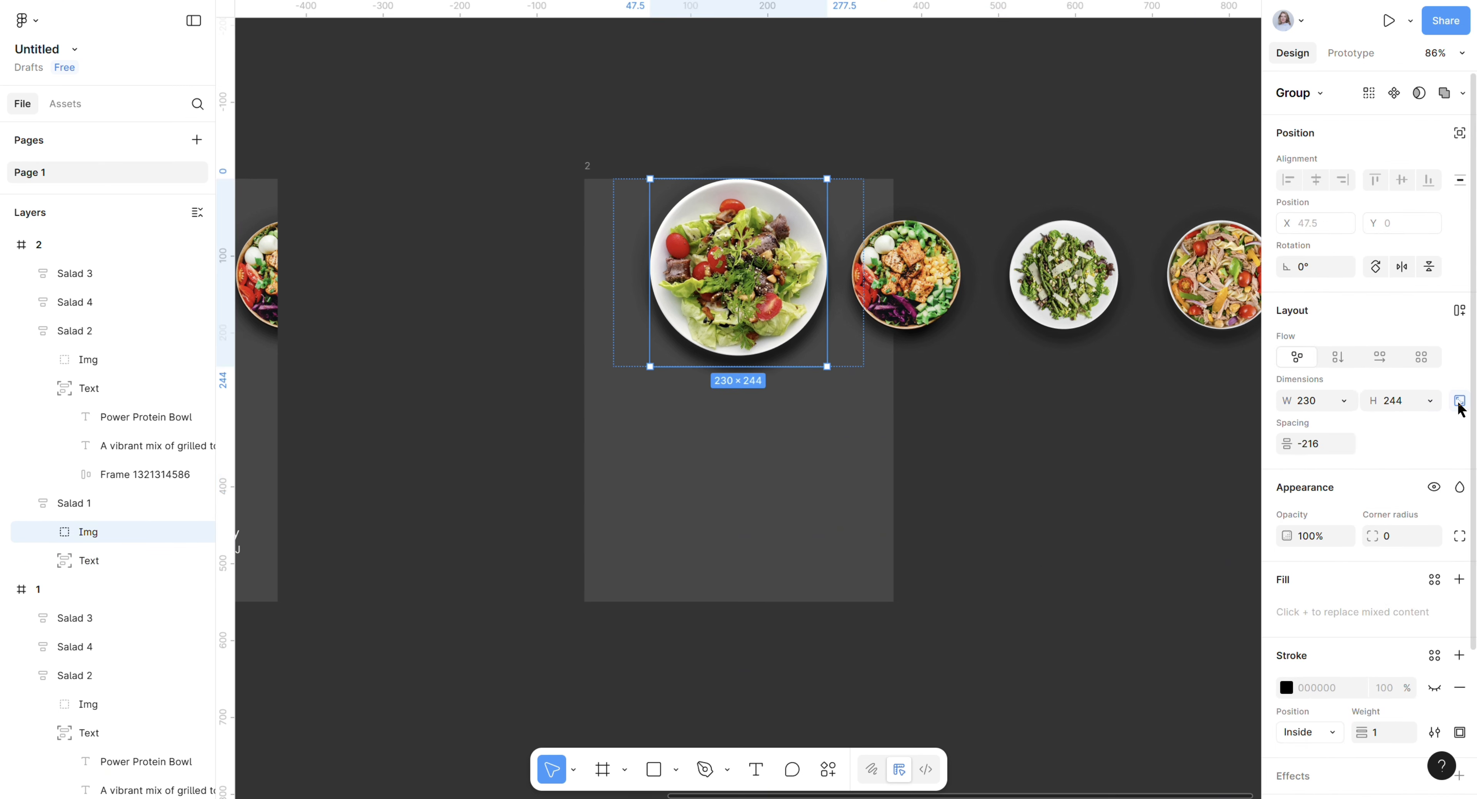
{"action": "left_click", "coordinate": [1394, 403]}
{"action": "type", "text": "150"}
{"action": "key", "text": "Return"}
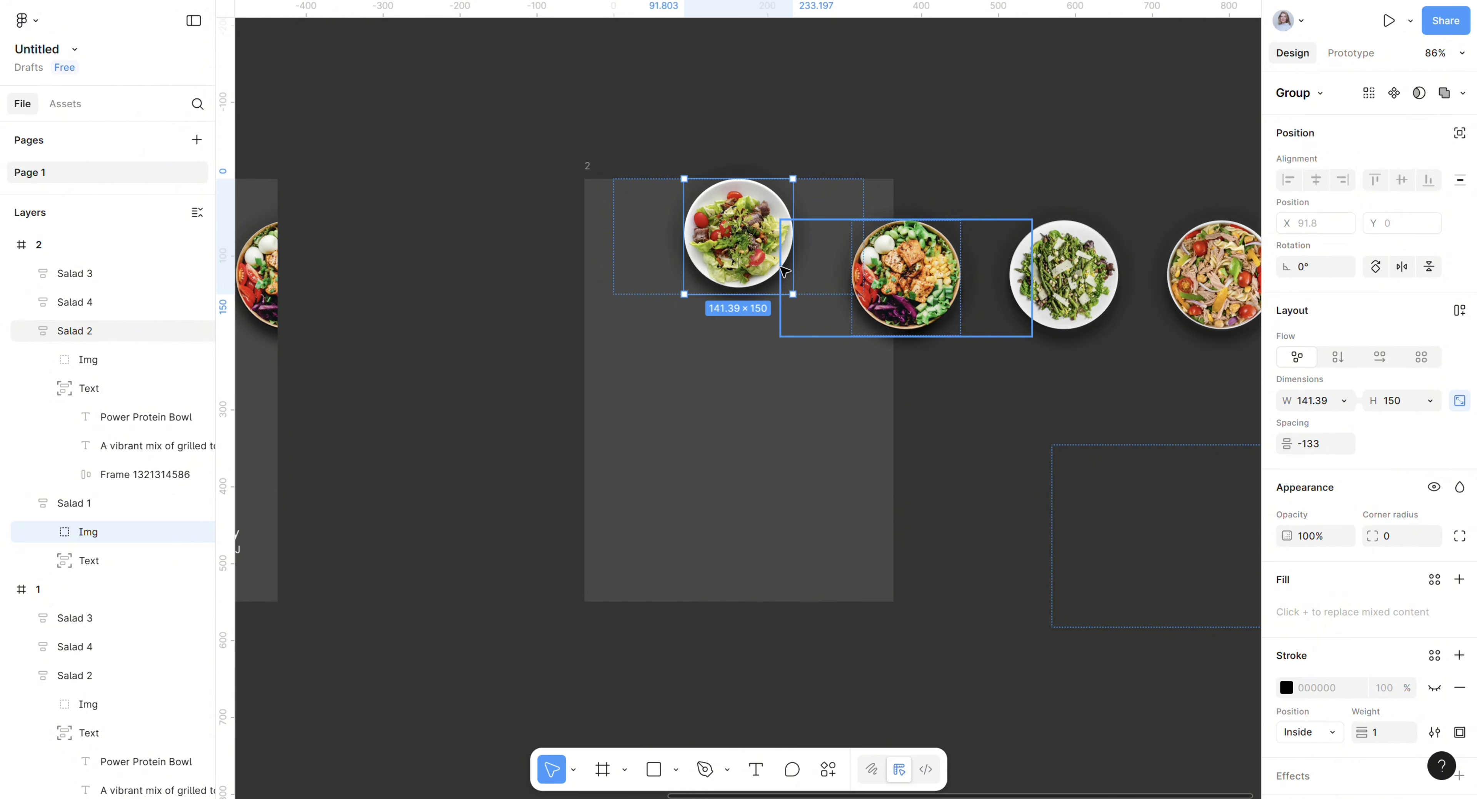
Add a horizontal guide along the top of the small salad images and move Salad 1 down to it at Y 54.
{"action": "left_click_drag", "start_coordinate": [824, 18], "coordinate": [834, 220]}
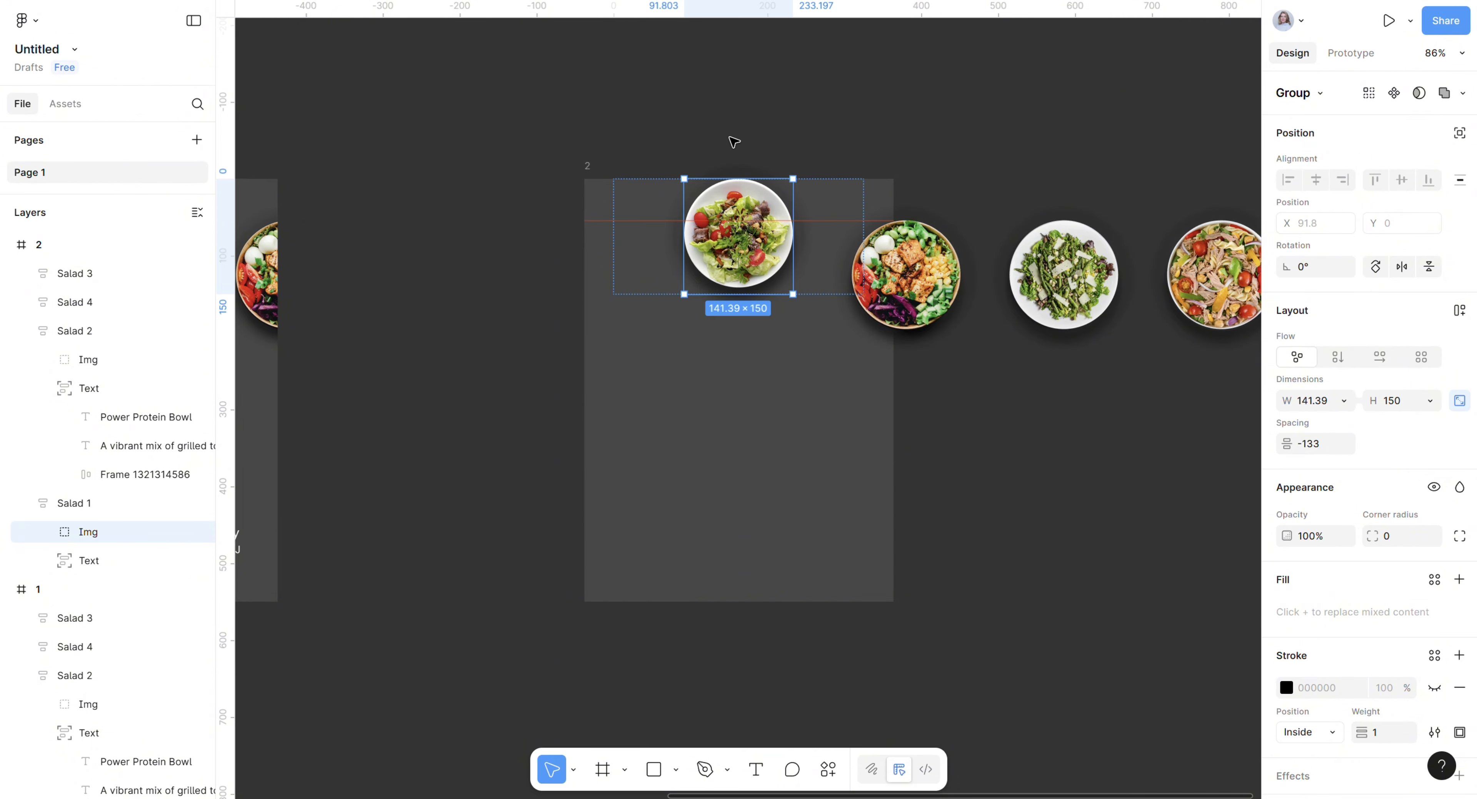
{"action": "left_click", "coordinate": [112, 509]}
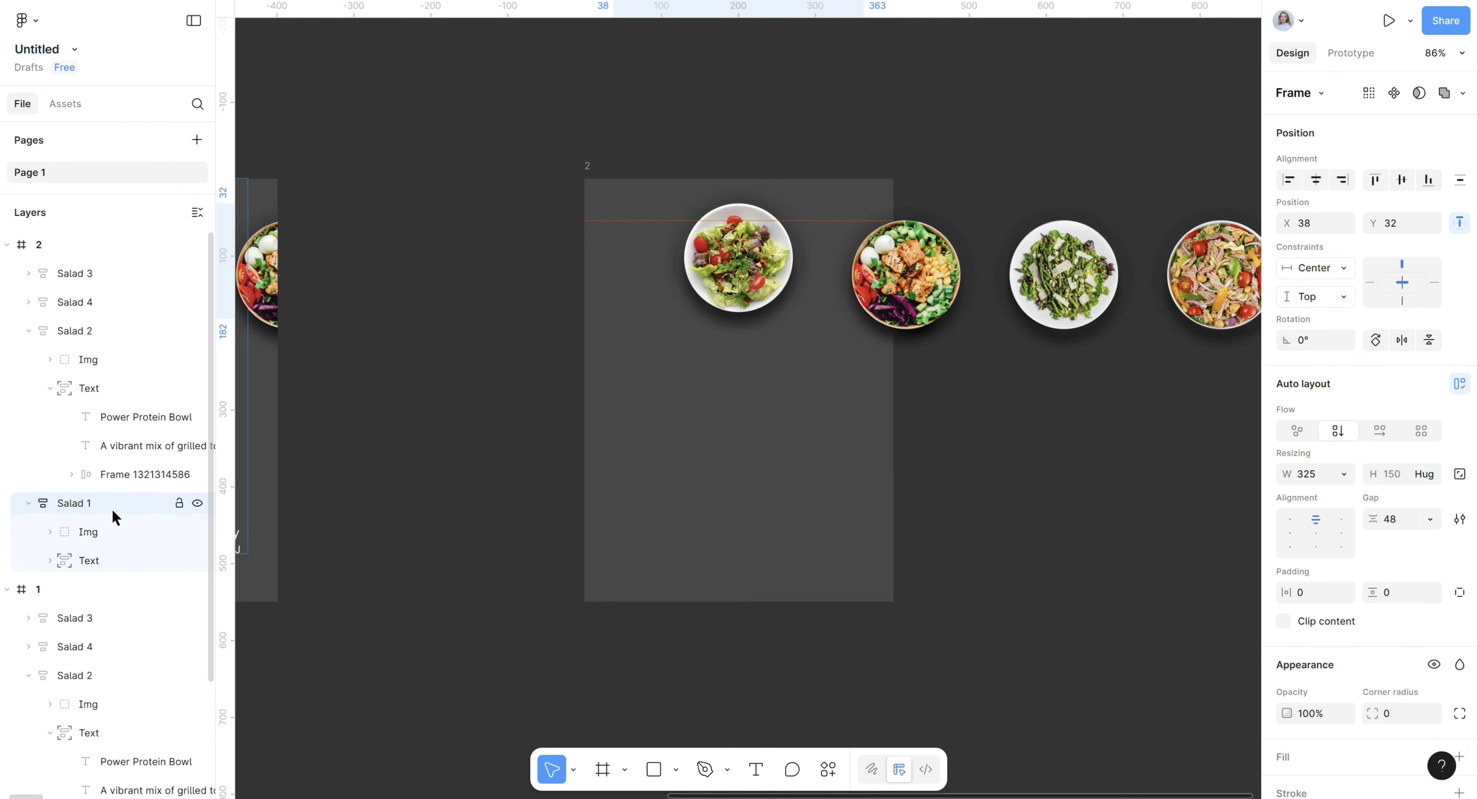
{"action": "key", "text": "Down"}
{"action": "key", "text": "Down"}
{"action": "key", "text": "Down"}
{"action": "key", "text": "Down"}
{"action": "key", "text": "Down"}
{"action": "key", "text": "Down"}
{"action": "key", "text": "Down"}
{"action": "key", "text": "Down"}
{"action": "key", "text": "Down"}
{"action": "key", "text": "Down"}
{"action": "key", "text": "Down"}
{"action": "key", "text": "Down"}
{"action": "key", "text": "Down"}
{"action": "key", "text": "Down"}
{"action": "key", "text": "Down"}
{"action": "key", "text": "Down"}
{"action": "key", "text": "Down"}
{"action": "key", "text": "Down"}
{"action": "key", "text": "Down"}
{"action": "key", "text": "Down"}
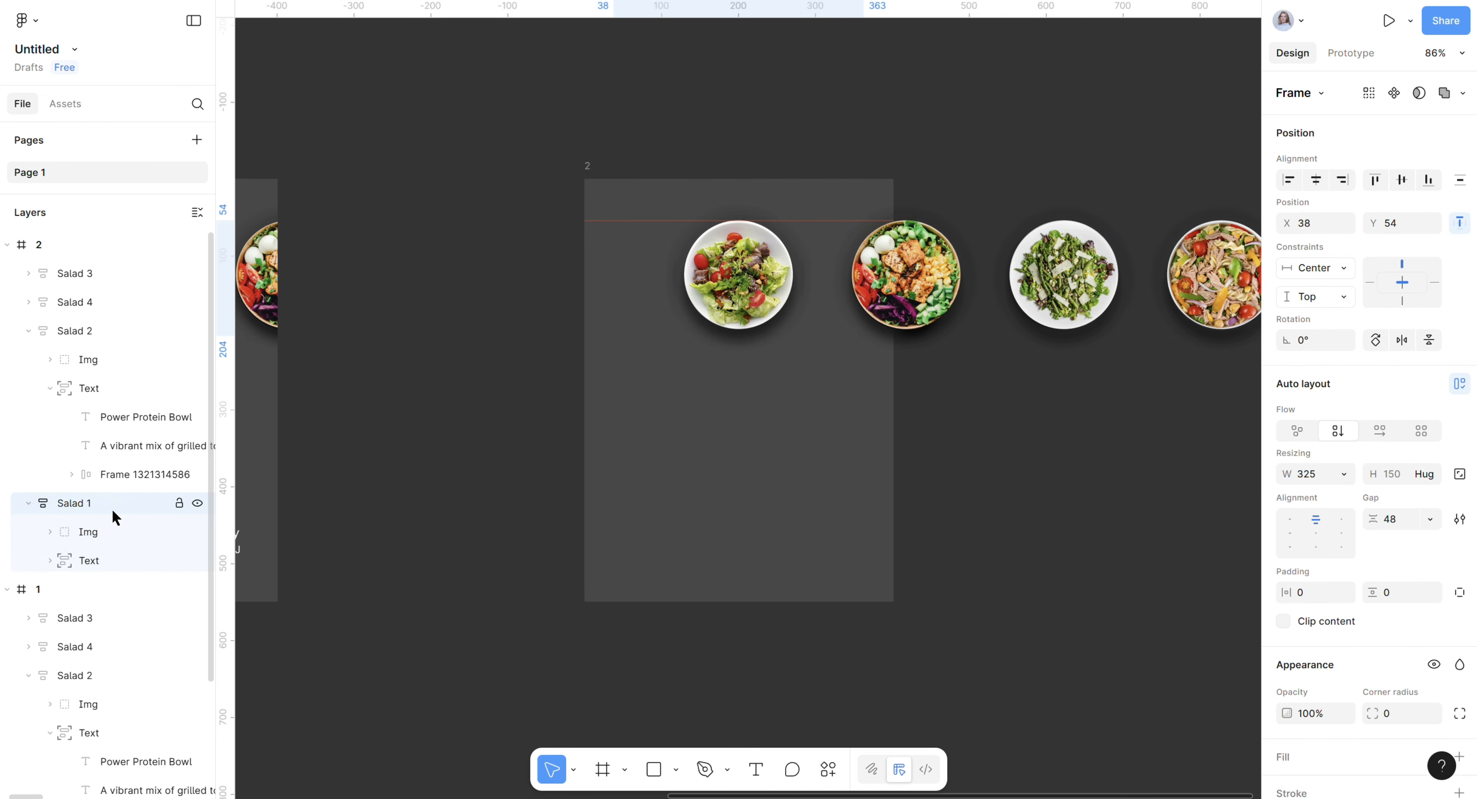
Move all four salads in frame 2 left together until Salad 1's image straddles the frame's left edge and Salad 2 sits at X 56.
{"action": "left_click", "coordinate": [892, 291], "text": "shift"}
{"action": "left_click", "coordinate": [1063, 287], "text": "shift"}
{"action": "left_click", "coordinate": [1235, 287], "text": "shift"}
{"action": "left_click_drag", "start_coordinate": [1239, 288], "coordinate": [1233, 288]}
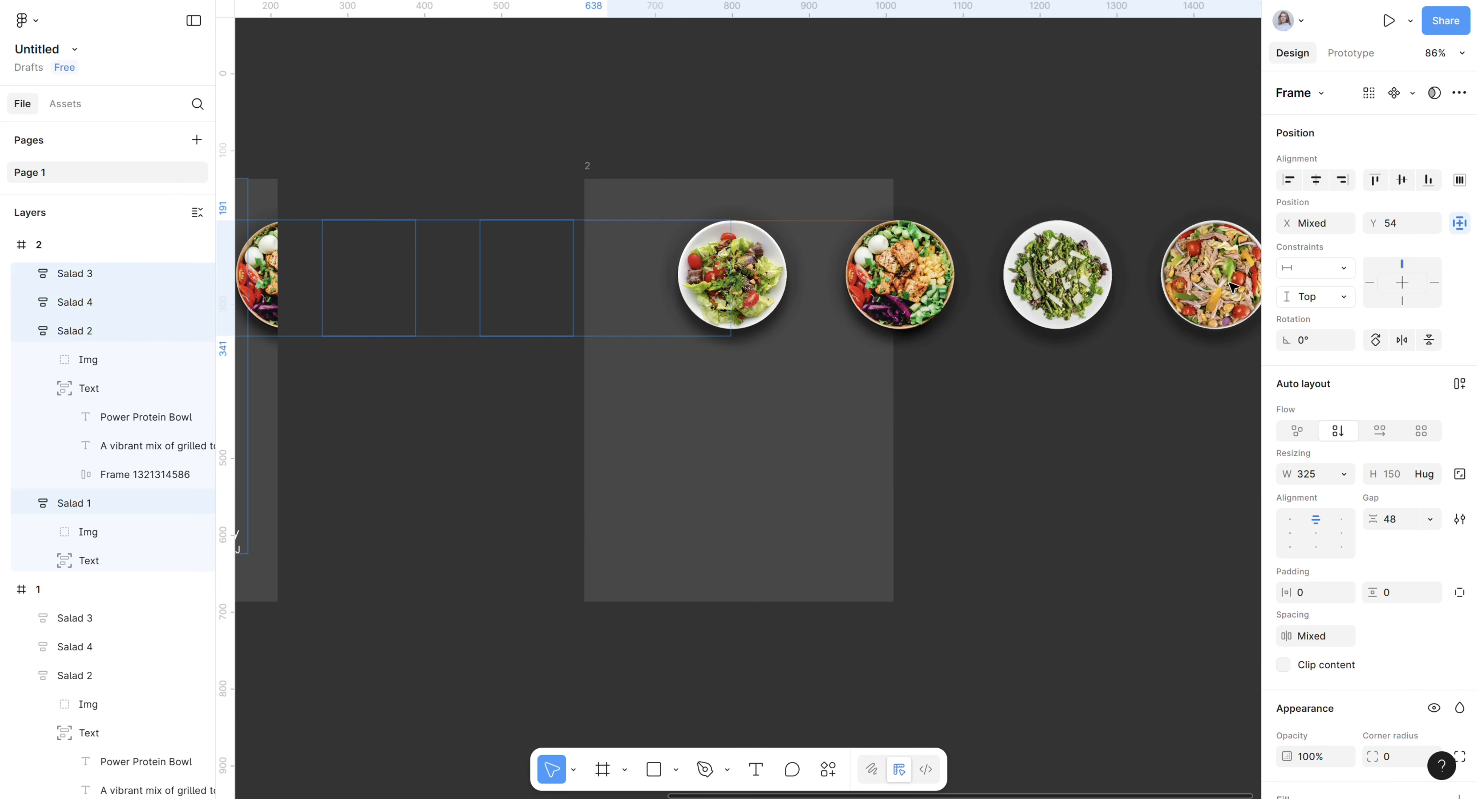
{"action": "key", "text": "Left"}
{"action": "key", "text": "Left"}
{"action": "key", "text": "Left"}
{"action": "key", "text": "Left"}
{"action": "key", "text": "Left"}
{"action": "key", "text": "Left"}
{"action": "key", "text": "Left"}
{"action": "key", "text": "Left"}
{"action": "key", "text": "Left"}
{"action": "key", "text": "Left"}
{"action": "key", "text": "Left"}
{"action": "key", "text": "Left"}
{"action": "key", "text": "Left"}
{"action": "key", "text": "Left"}
{"action": "key", "text": "Left"}
{"action": "key", "text": "Left"}
{"action": "key", "text": "Left"}
{"action": "key", "text": "Left"}
{"action": "key", "text": "Left"}
{"action": "key", "text": "Left"}
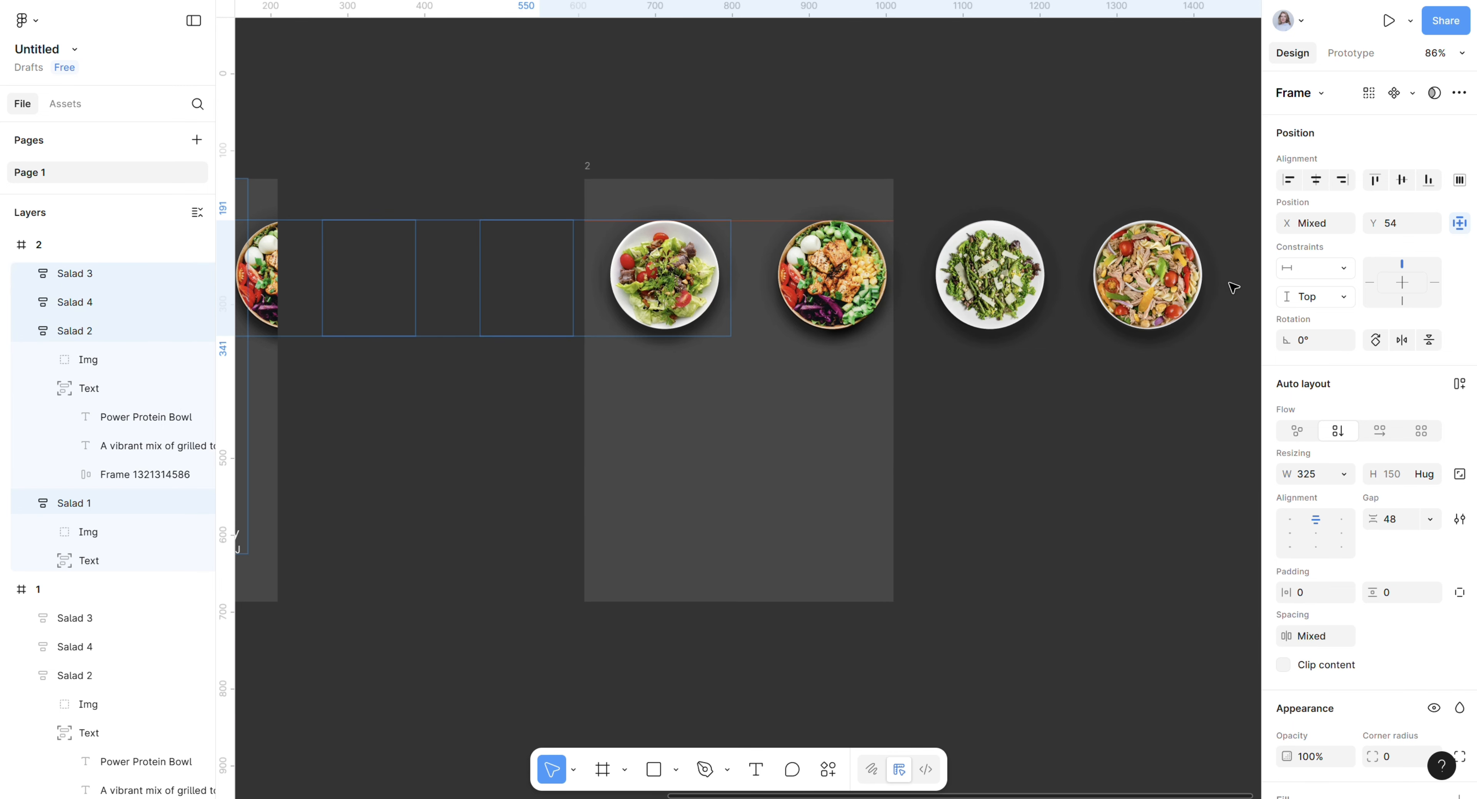
{"action": "key", "text": "Left"}
{"action": "key", "text": "Left"}
{"action": "key", "text": "Left"}
{"action": "key", "text": "Left"}
{"action": "key", "text": "Left"}
{"action": "key", "text": "Left"}
{"action": "key", "text": "Left"}
{"action": "key", "text": "Left"}
{"action": "key", "text": "Left"}
{"action": "key", "text": "Left"}
{"action": "key", "text": "Left"}
{"action": "key", "text": "Left"}
{"action": "key", "text": "Left"}
{"action": "key", "text": "Left"}
{"action": "key", "text": "Left"}
{"action": "key", "text": "Left"}
{"action": "key", "text": "Left"}
{"action": "key", "text": "Left"}
{"action": "key", "text": "Left"}
{"action": "key", "text": "Left"}
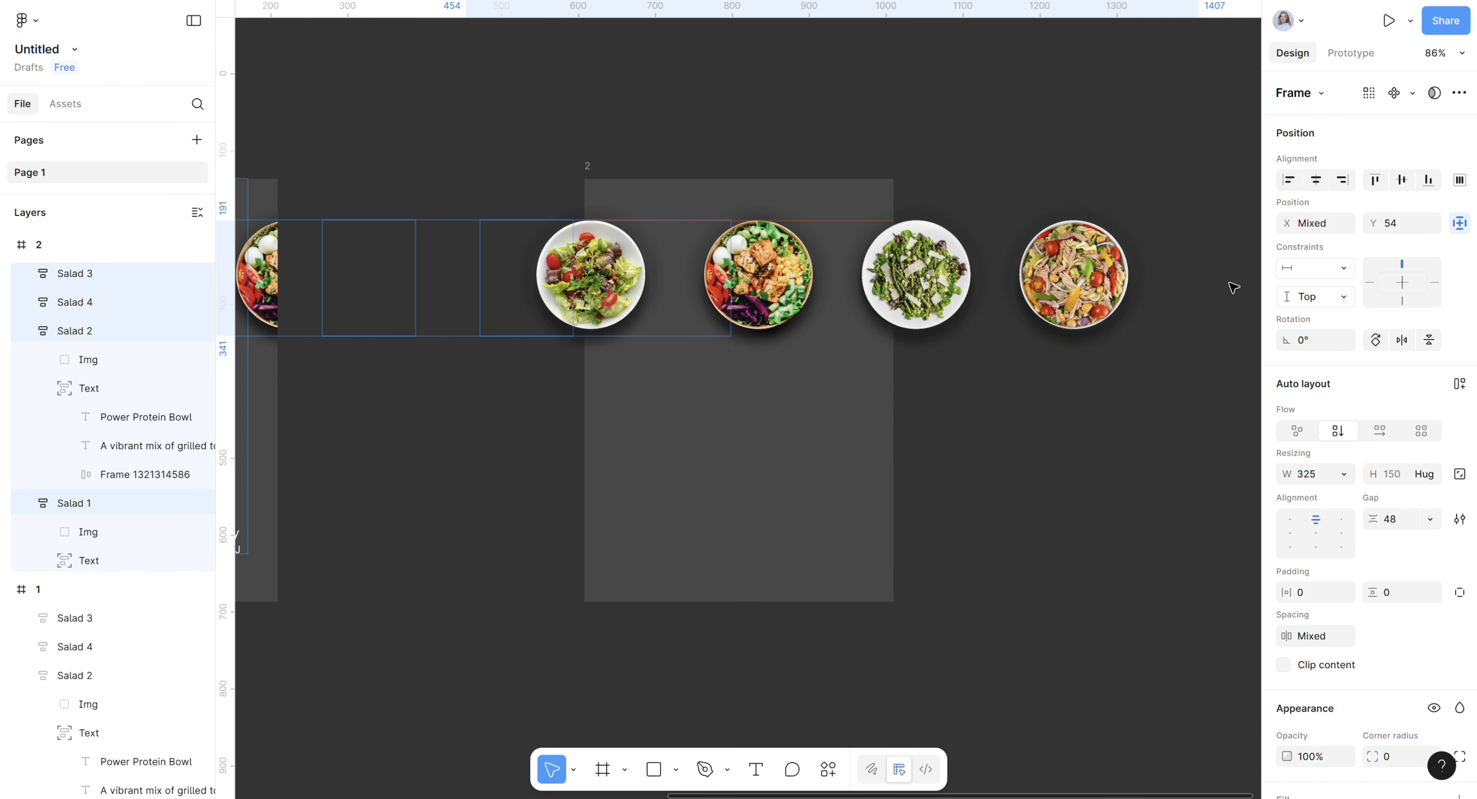
{"action": "key", "text": "Left"}
{"action": "key", "text": "Left"}
{"action": "key", "text": "Left"}
{"action": "key", "text": "Left"}
{"action": "key", "text": "Left"}
{"action": "key", "text": "Left"}
{"action": "key", "text": "Left"}
{"action": "key", "text": "Left"}
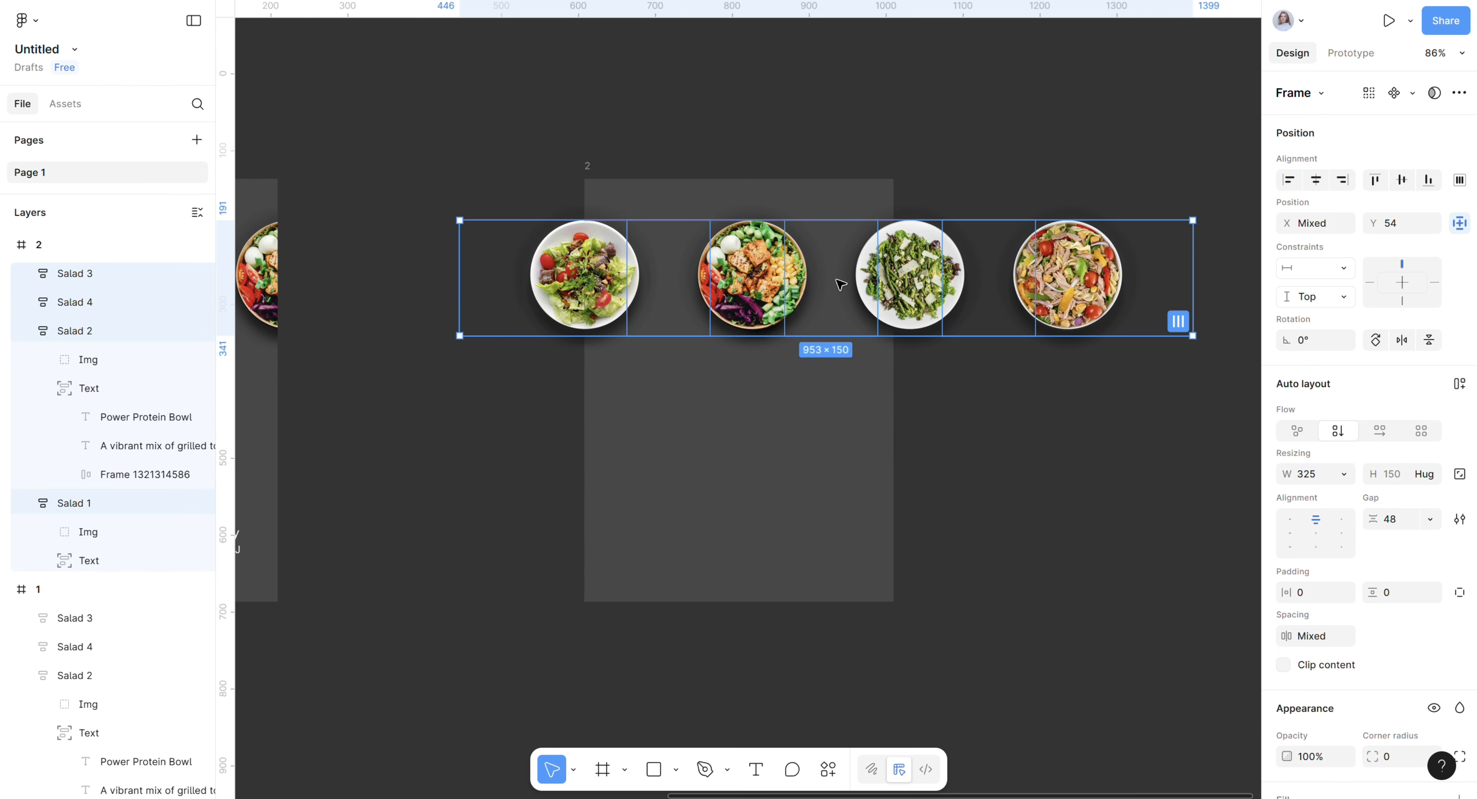
{"action": "left_click", "coordinate": [786, 418]}
{"action": "left_click", "coordinate": [749, 298]}
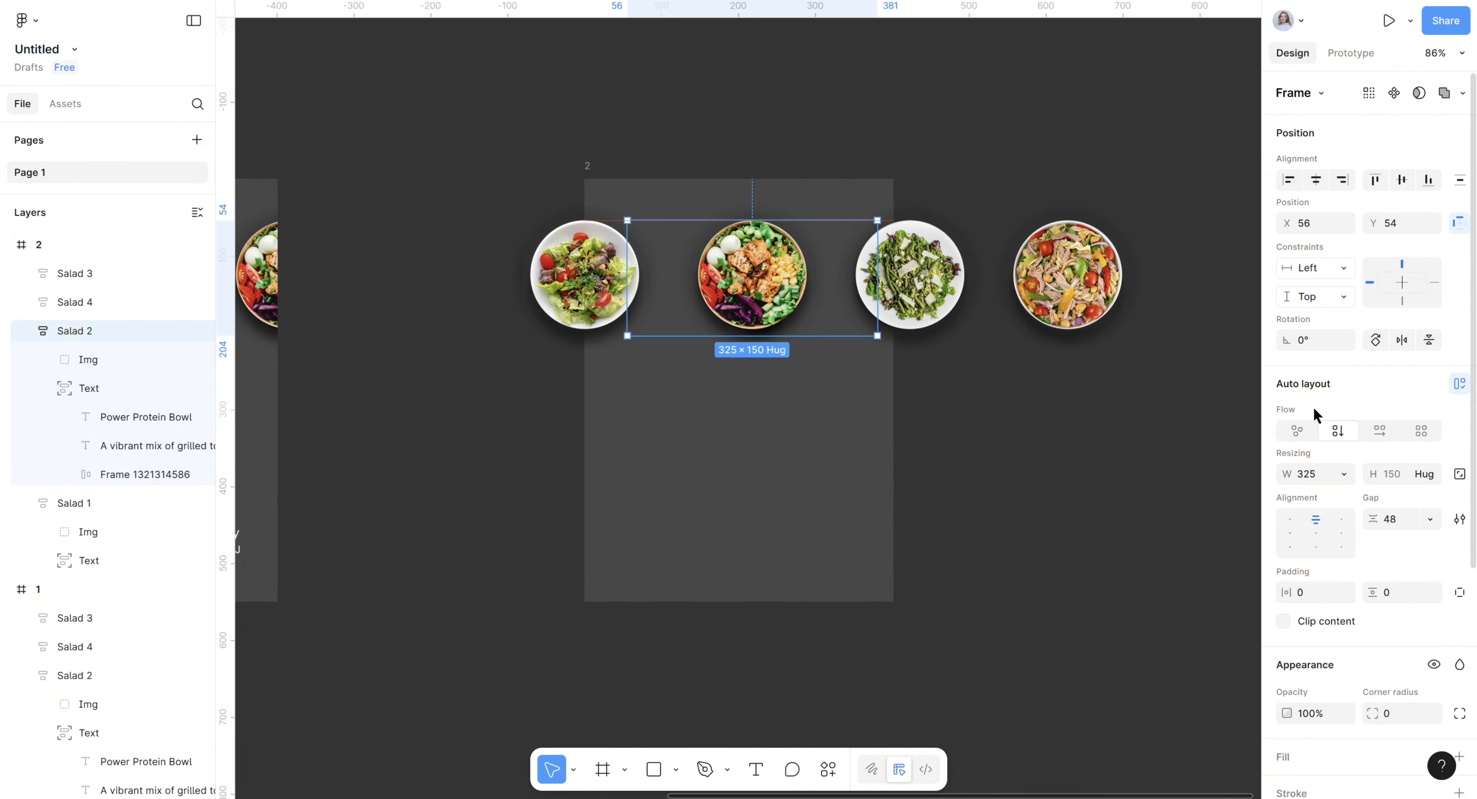
{"action": "left_click", "coordinate": [1459, 473]}
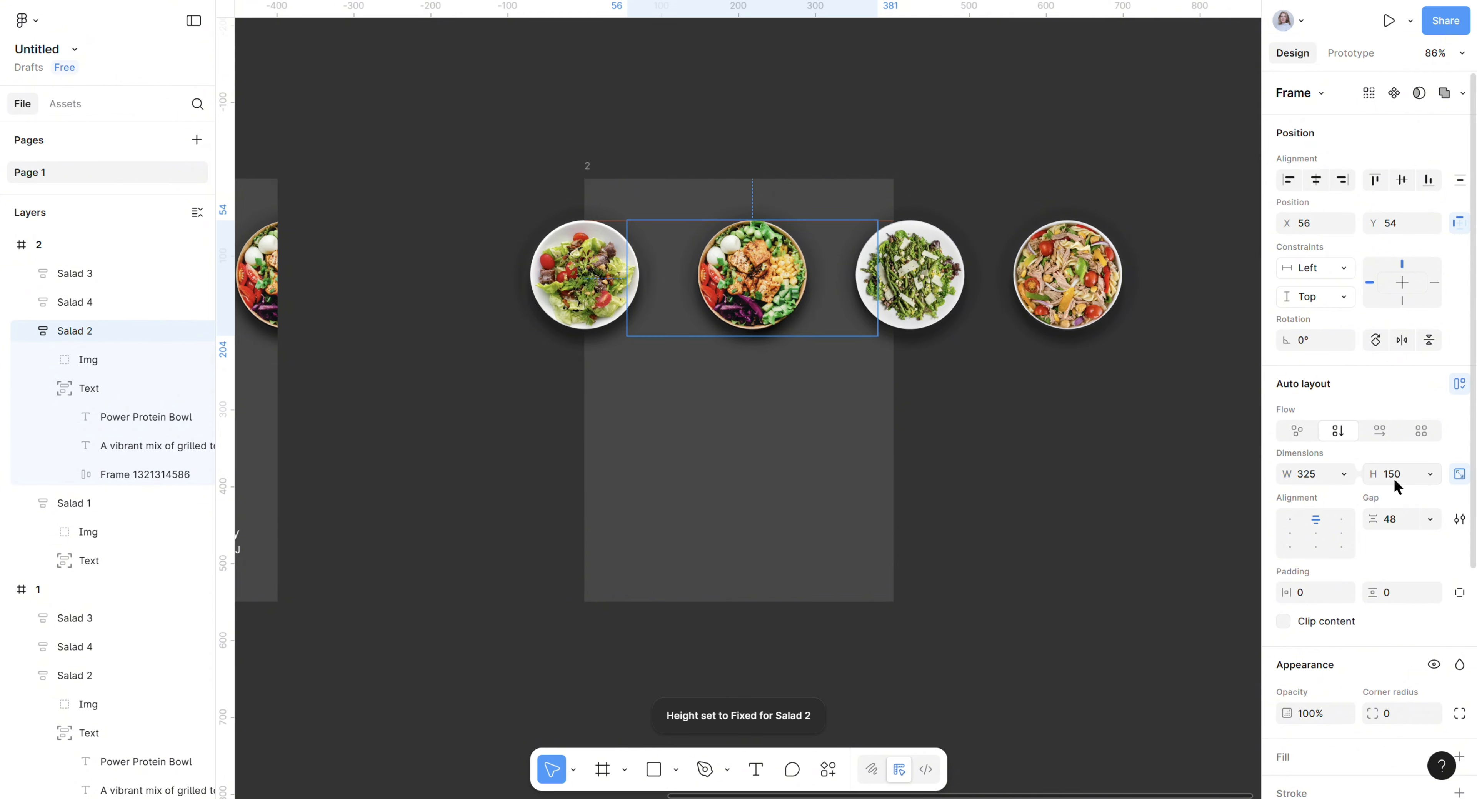
{"action": "type", "text": "244"}
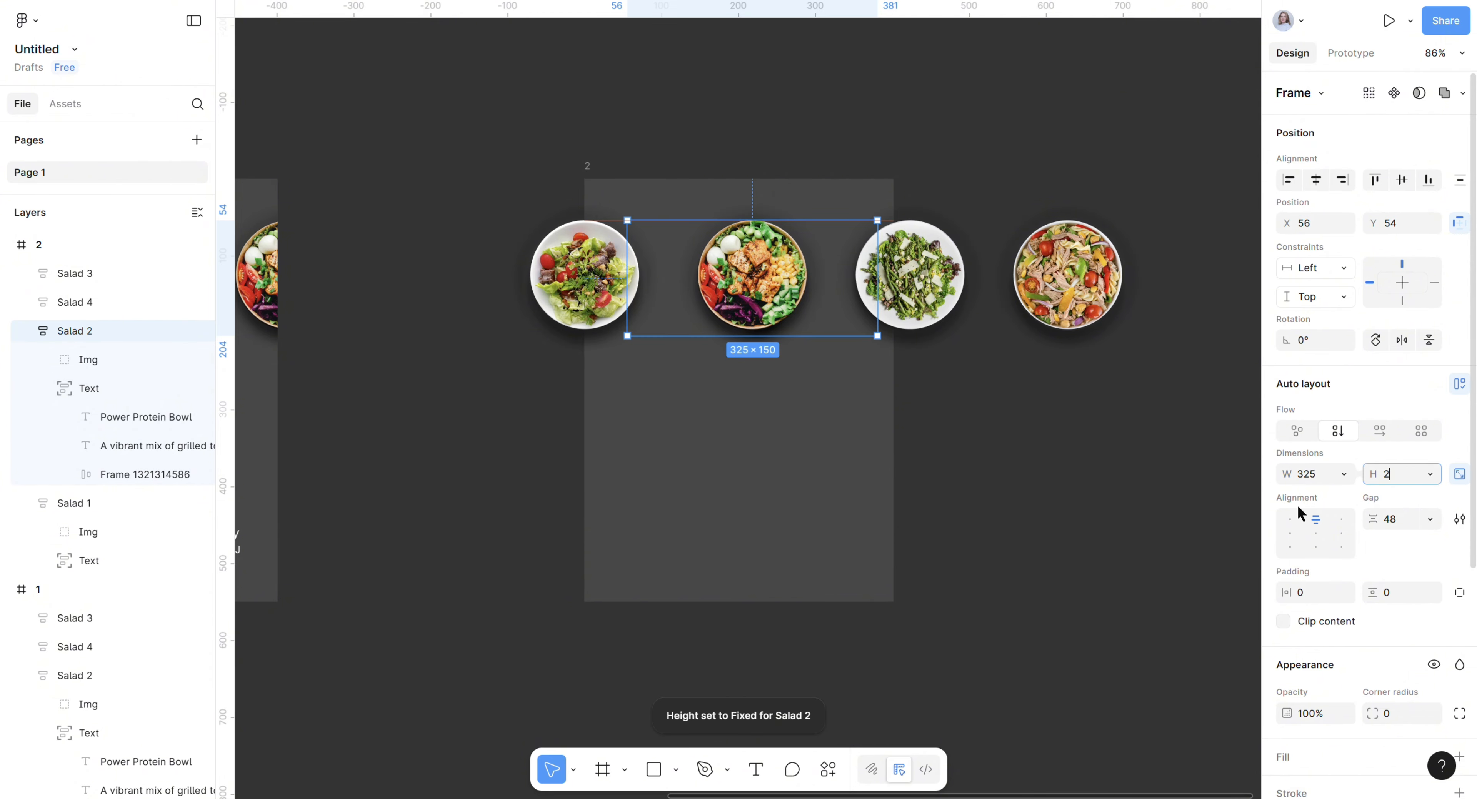
{"action": "key", "text": "Return"}
{"action": "key", "text": "ctrl+z"}
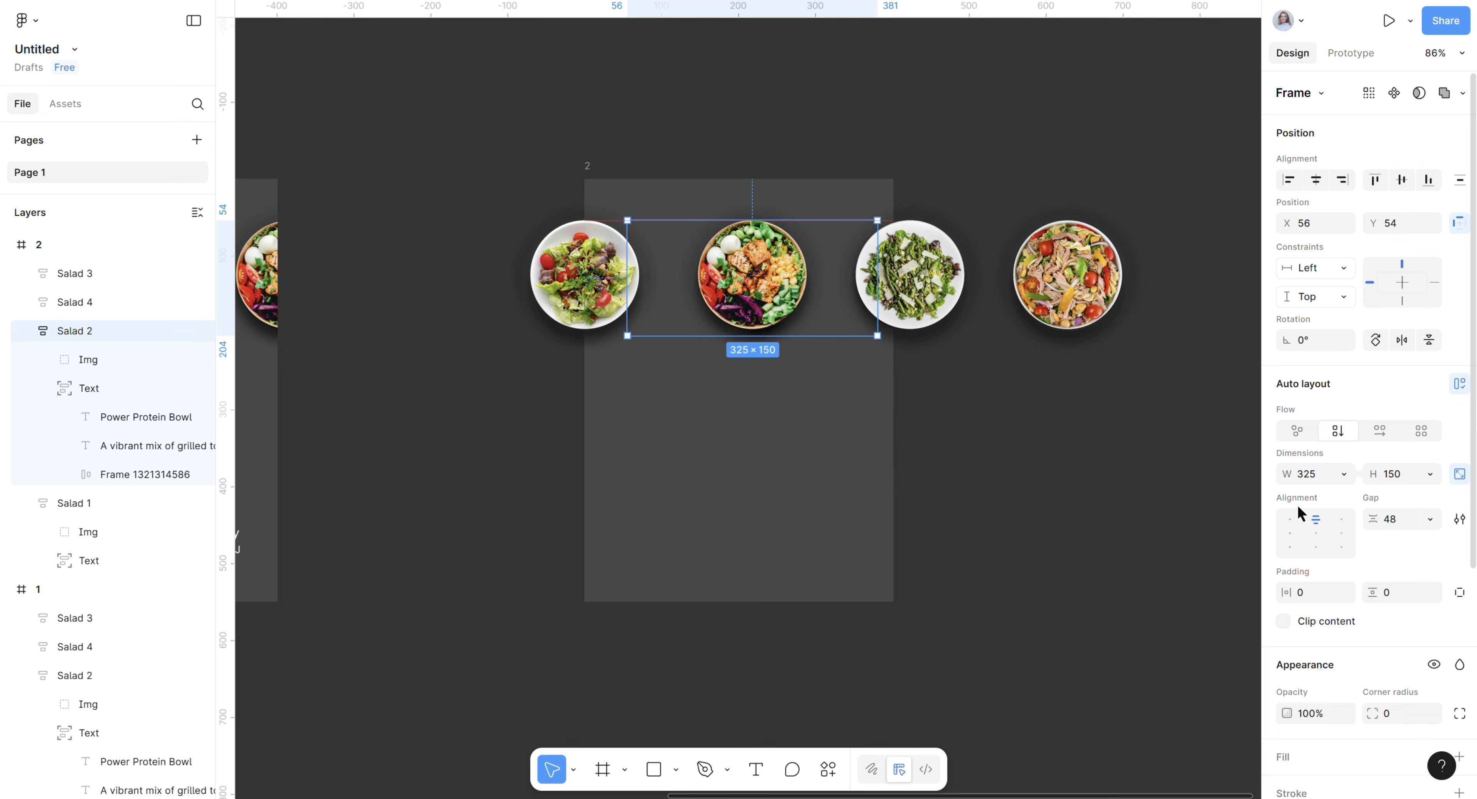
Set the height of Salad 2's image to 244 and align Salad 2 to the top of frame 2.
{"action": "left_click", "coordinate": [123, 361]}
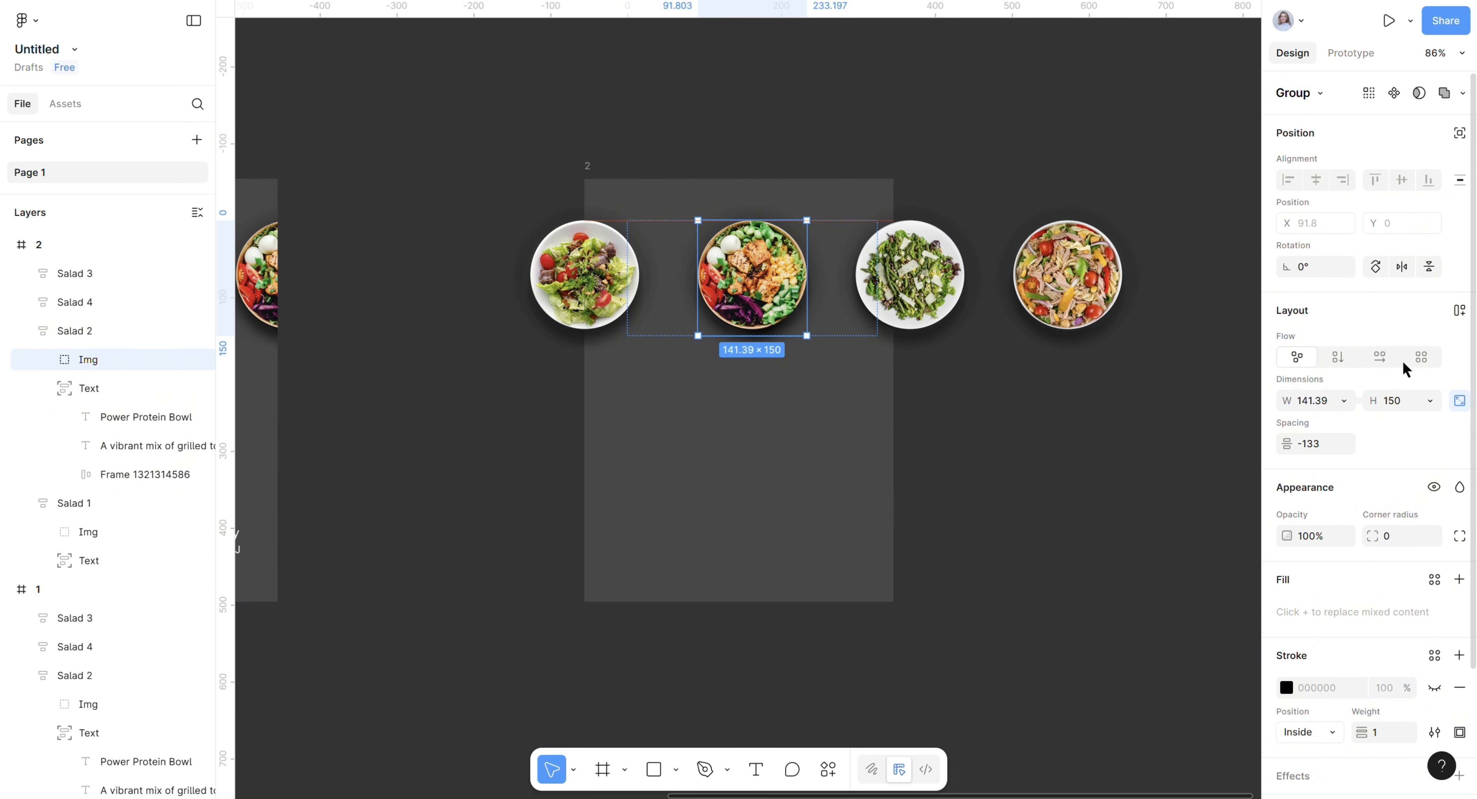
{"action": "left_click", "coordinate": [1404, 402]}
{"action": "type", "text": "244"}
{"action": "key", "text": "Return"}
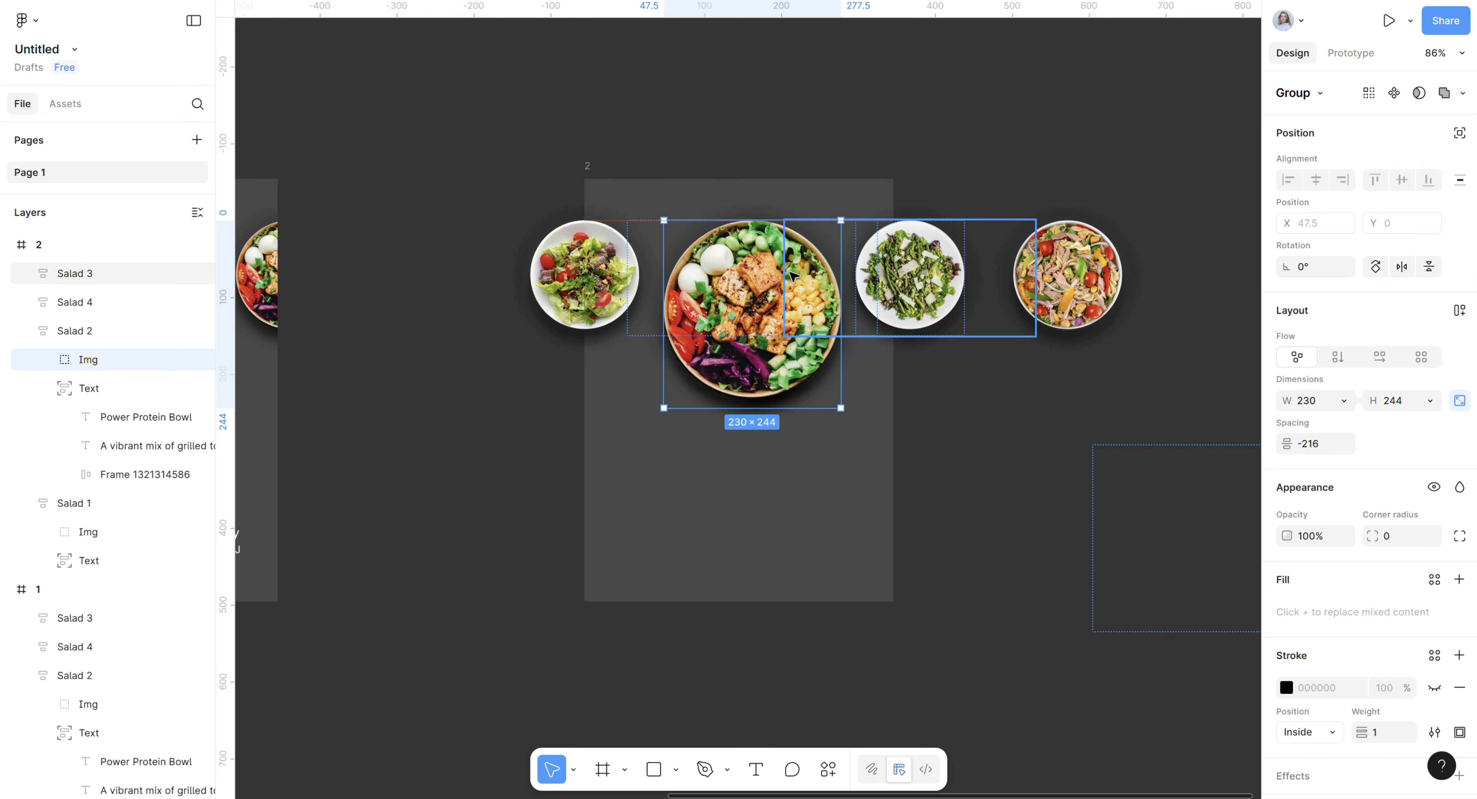
{"action": "left_click", "coordinate": [92, 339]}
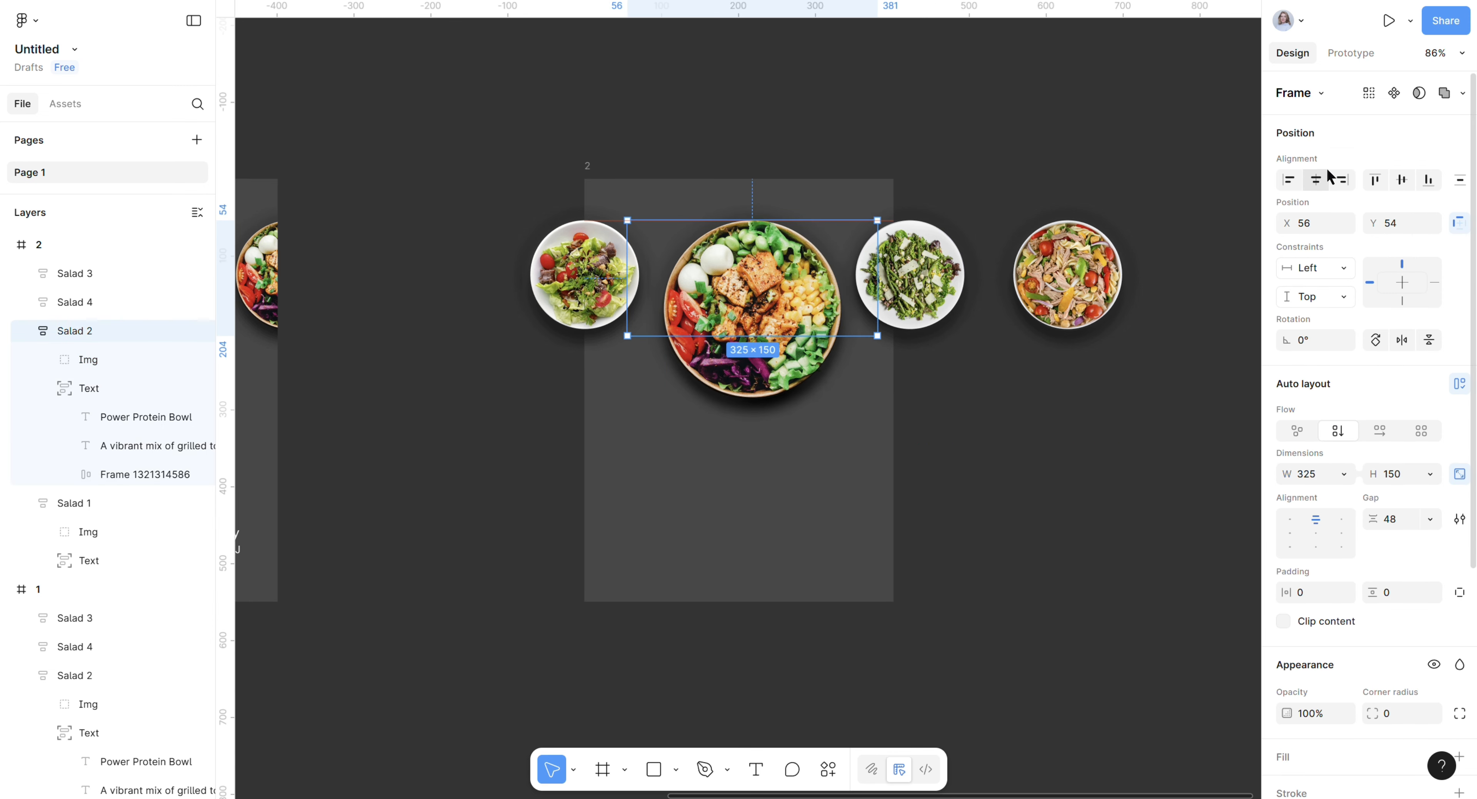
{"action": "left_click", "coordinate": [1375, 180]}
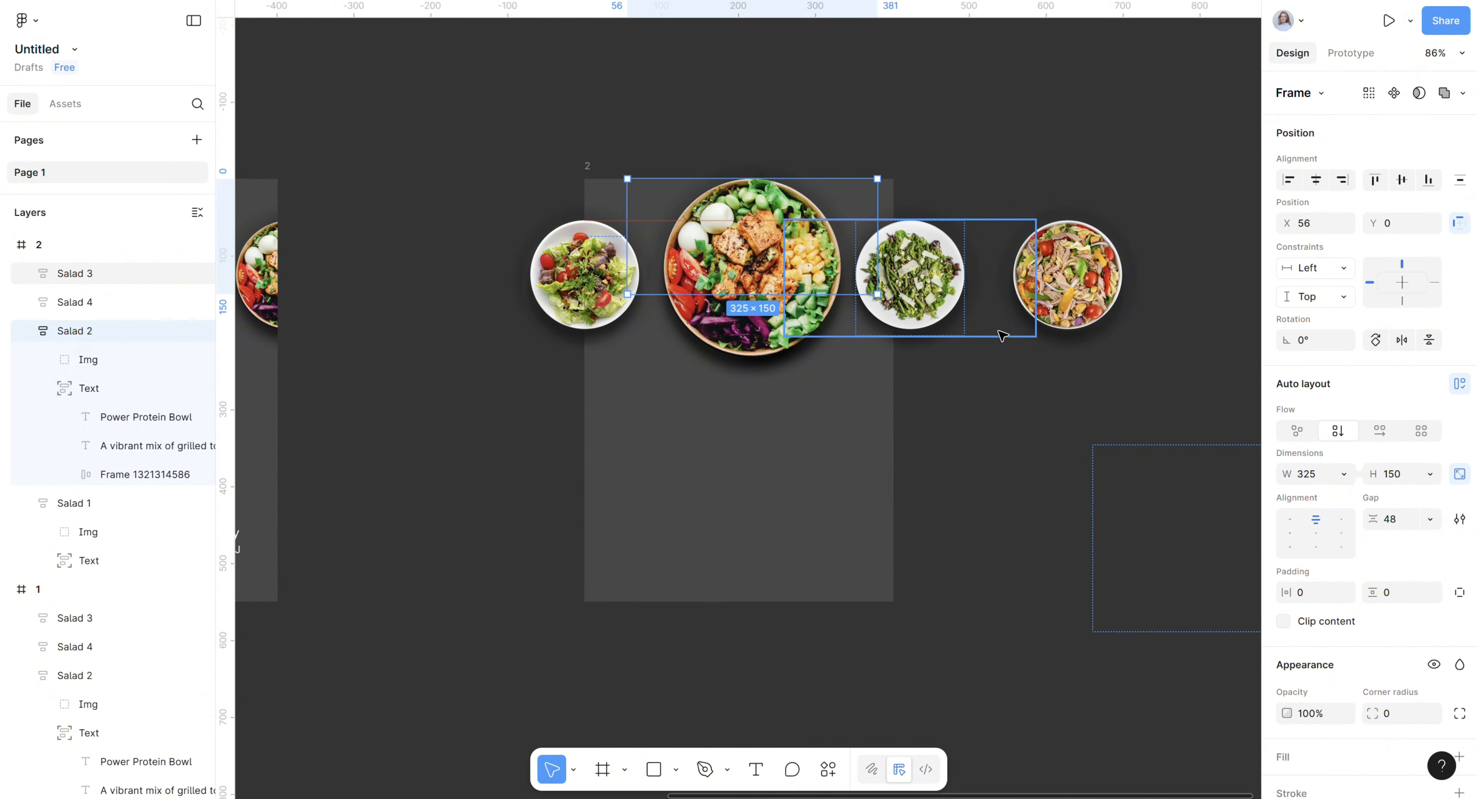
Center Salad 2's text block horizontally within Salad 2 and set its opacity to 100%.
{"action": "left_click", "coordinate": [80, 361]}
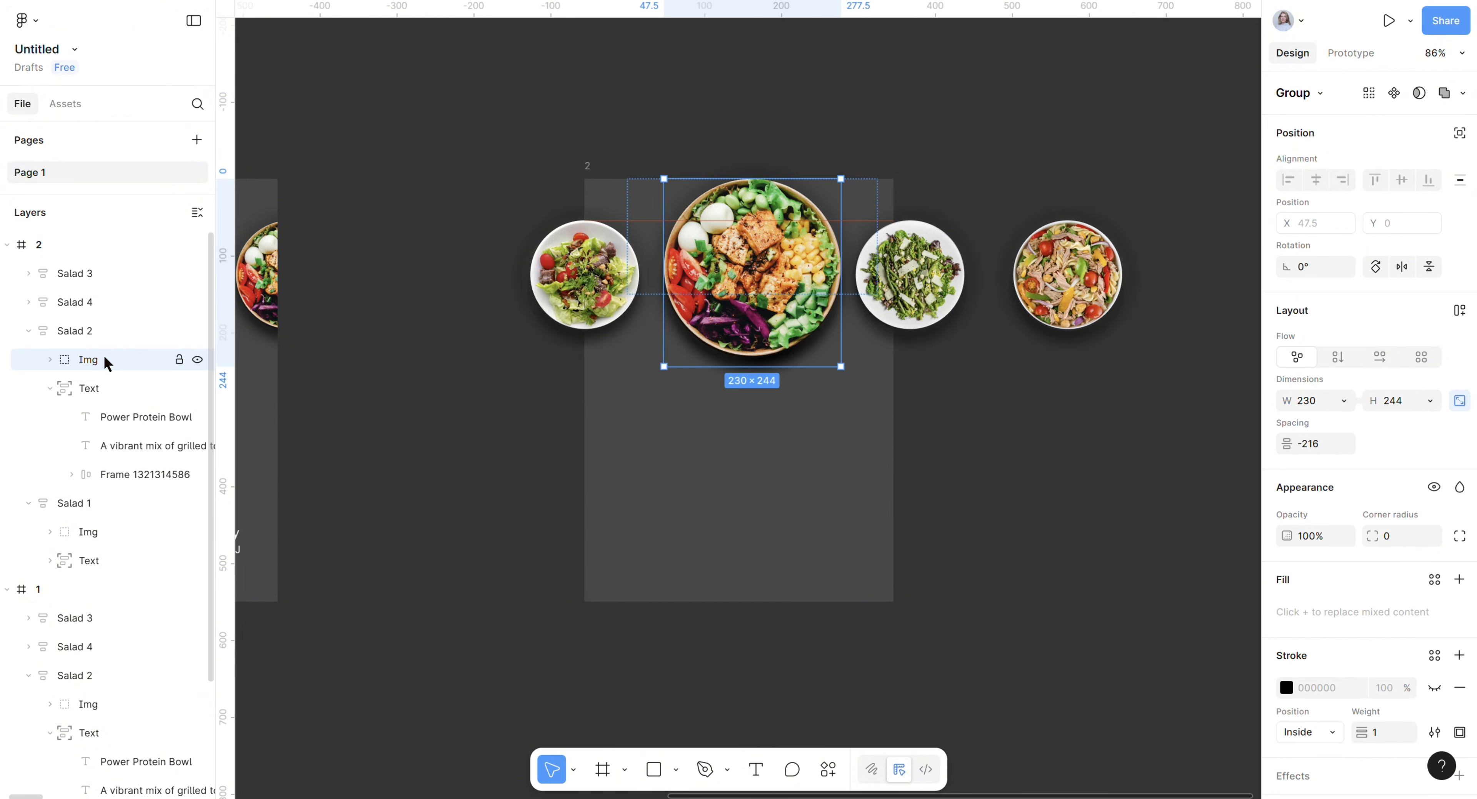
{"action": "left_click", "coordinate": [134, 385]}
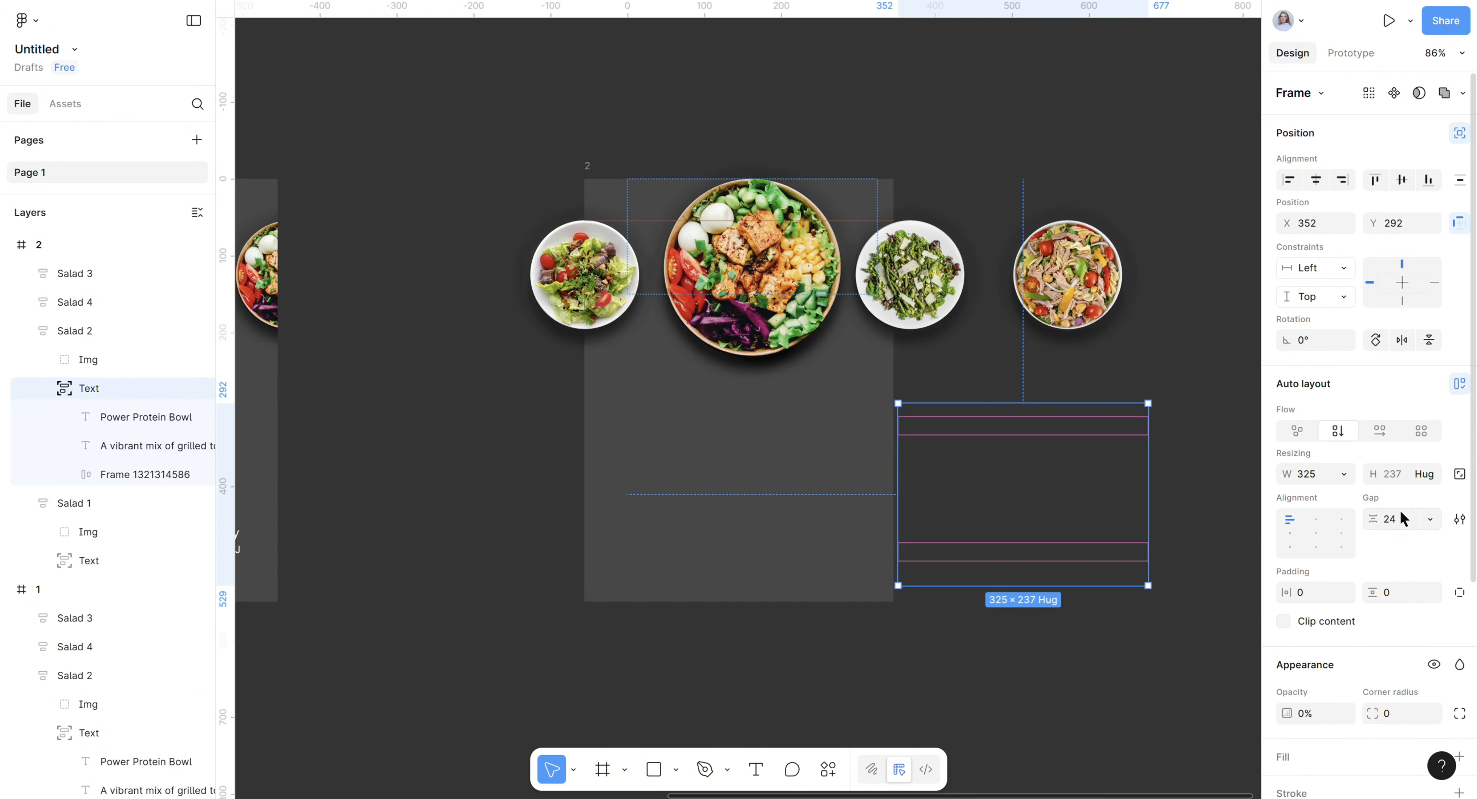
{"action": "key", "text": "alt+h"}
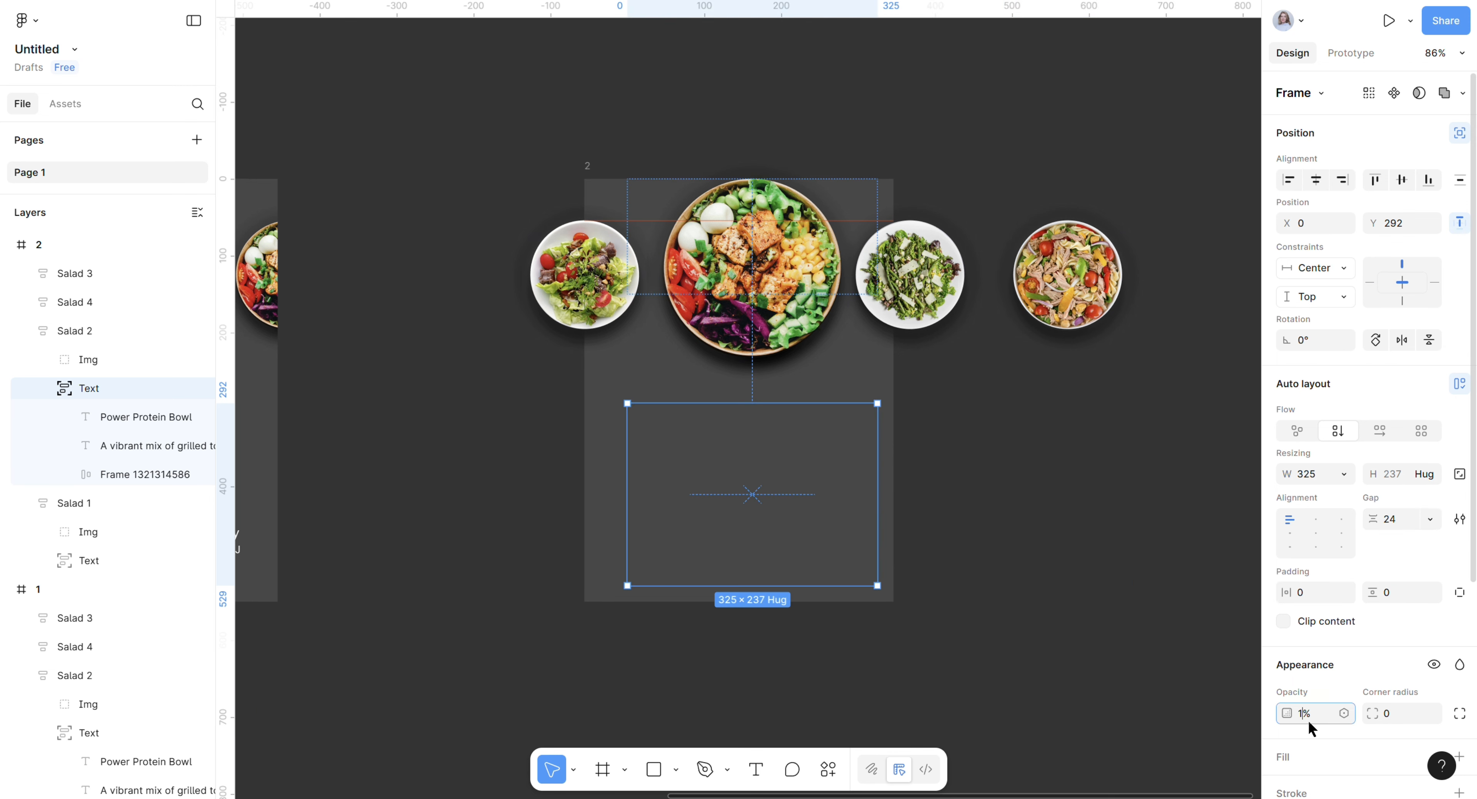
{"action": "type", "text": "00"}
{"action": "key", "text": "Return"}
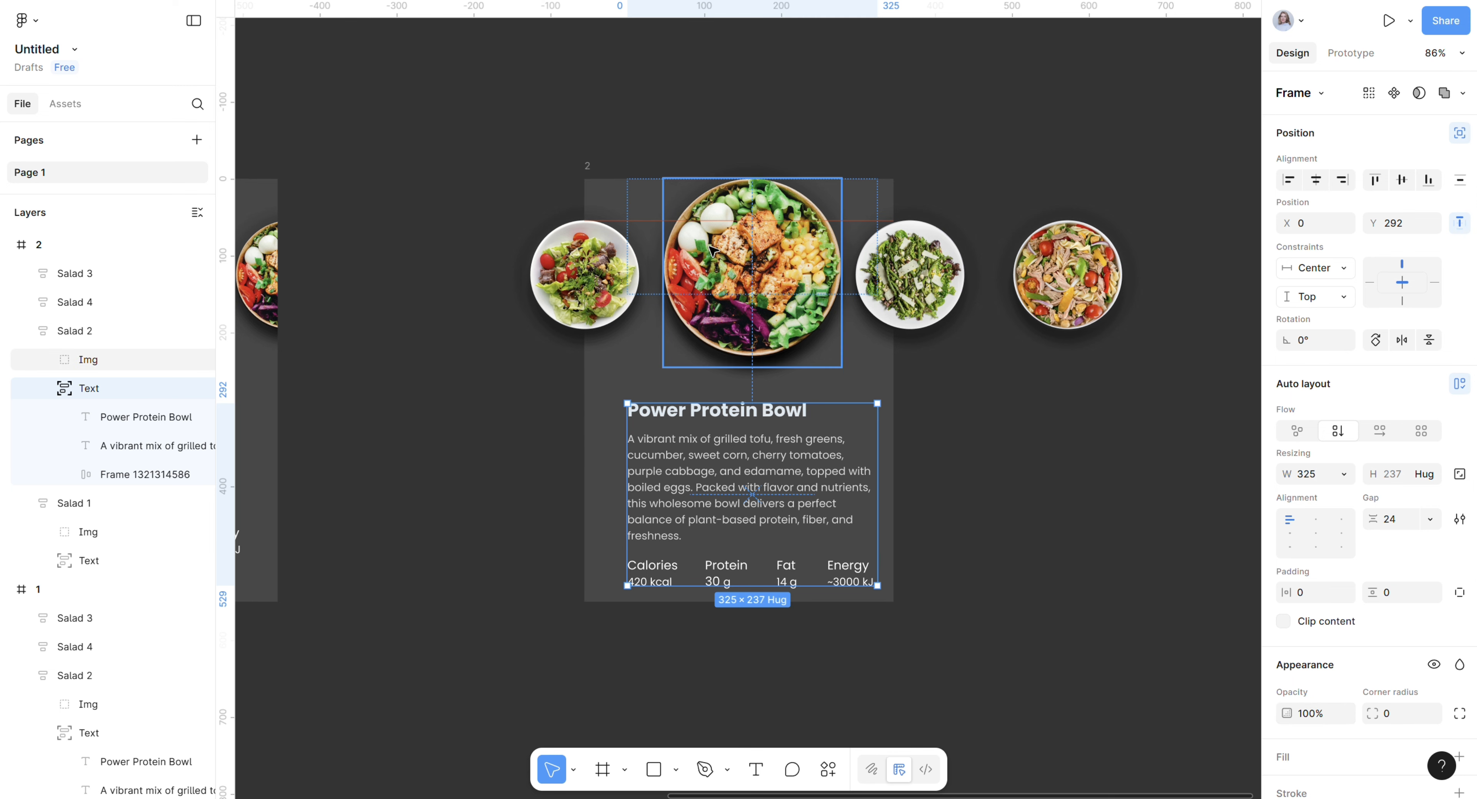
Center Salad 2 horizontally within frame 2.
{"action": "left_click", "coordinate": [56, 337]}
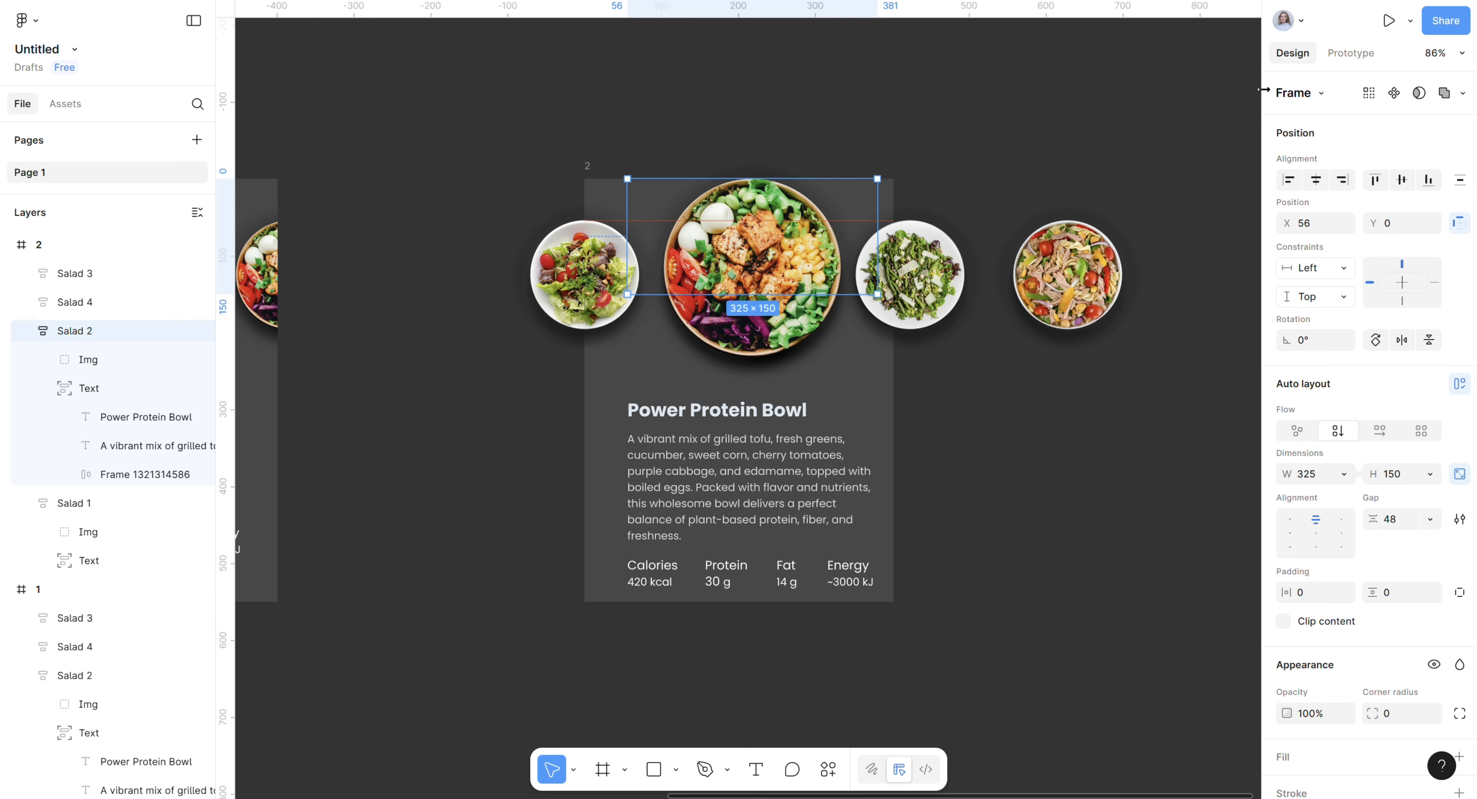
{"action": "left_click", "coordinate": [1316, 180]}
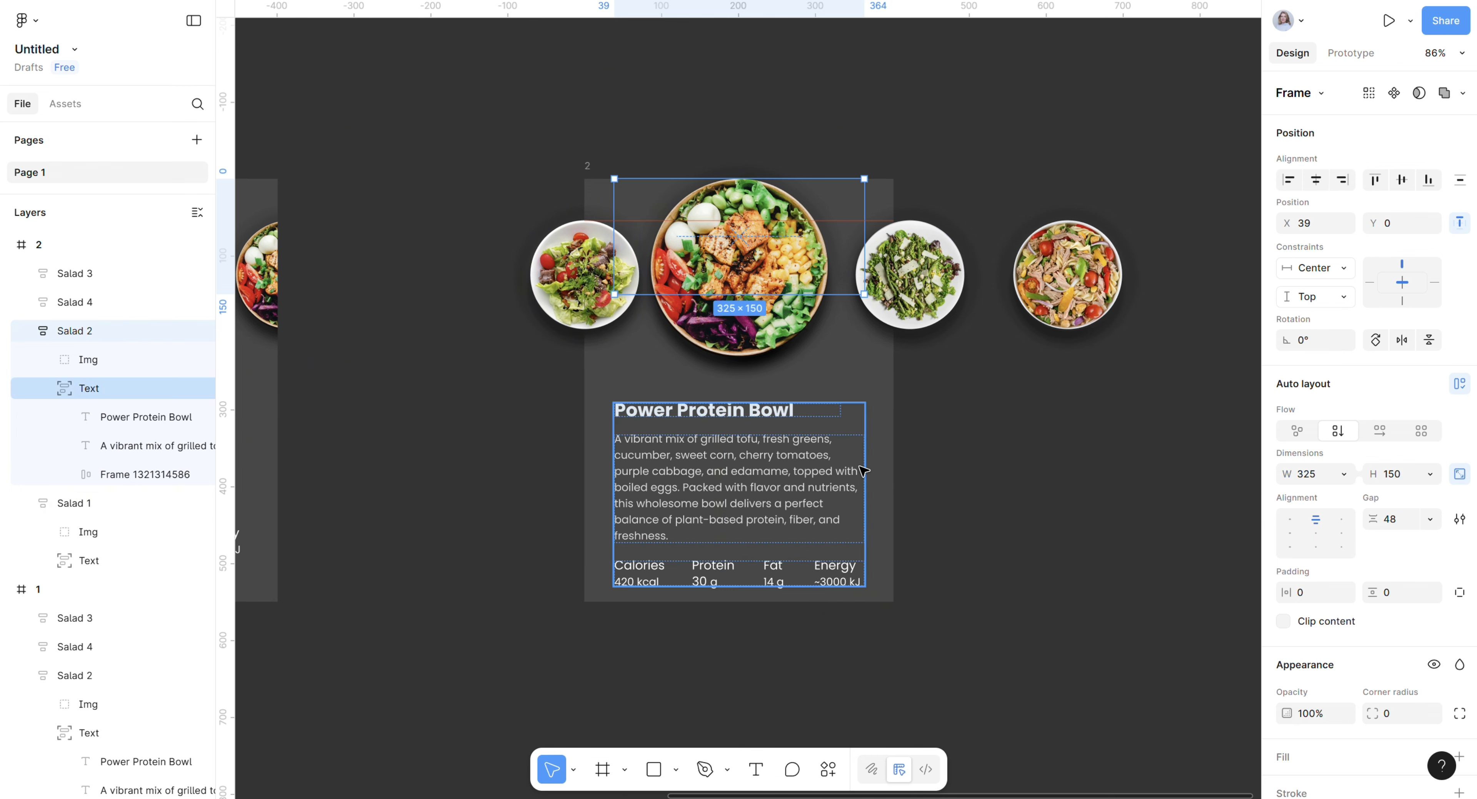
{"action": "left_click_drag", "start_coordinate": [448, 541], "coordinate": [413, 561]}
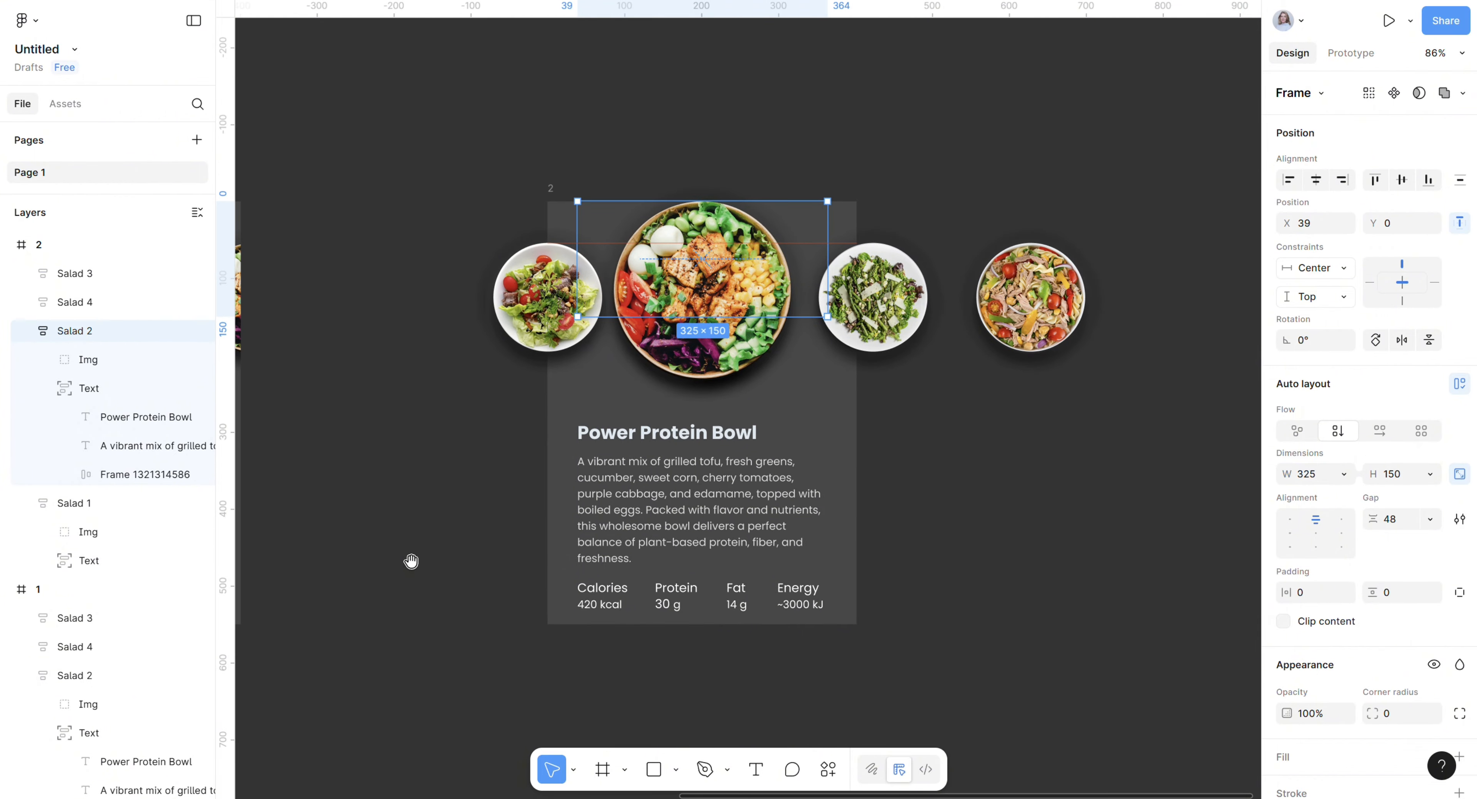
{"action": "left_click", "coordinate": [388, 402]}
Draw a tall rectangle over frame 2 between Salad 1 and Salad 2, and set its width to 32 as a spacer.
{"action": "scroll", "coordinate": [545, 310], "scroll_direction": "up", "scroll_amount": 1}
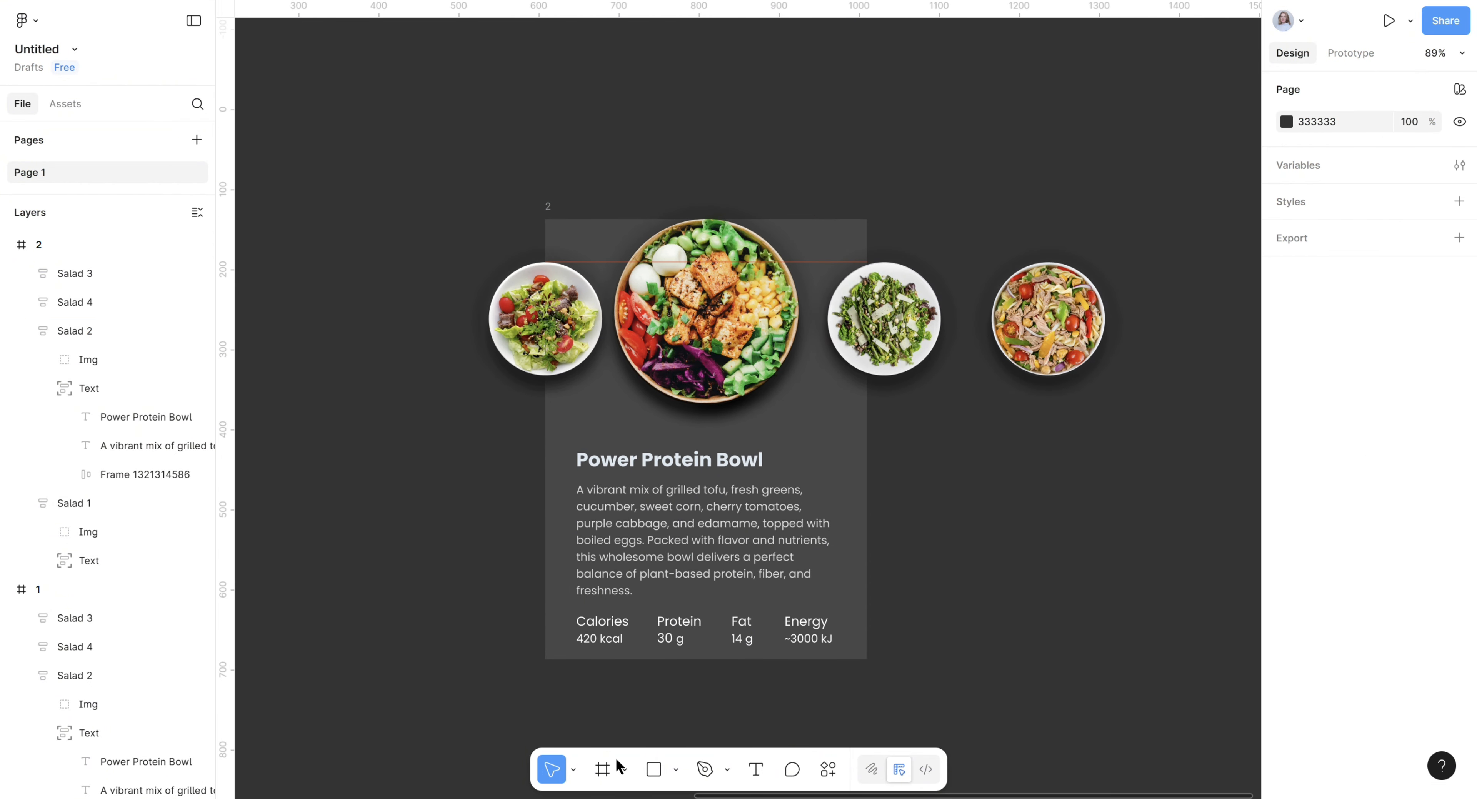
{"action": "left_click", "coordinate": [653, 769]}
{"action": "mouse_move", "coordinate": [593, 153]}
{"action": "left_mouse_down"}
{"action": "mouse_move", "coordinate": [595, 321]}
{"action": "mouse_move", "coordinate": [616, 321]}
{"action": "left_mouse_up"}
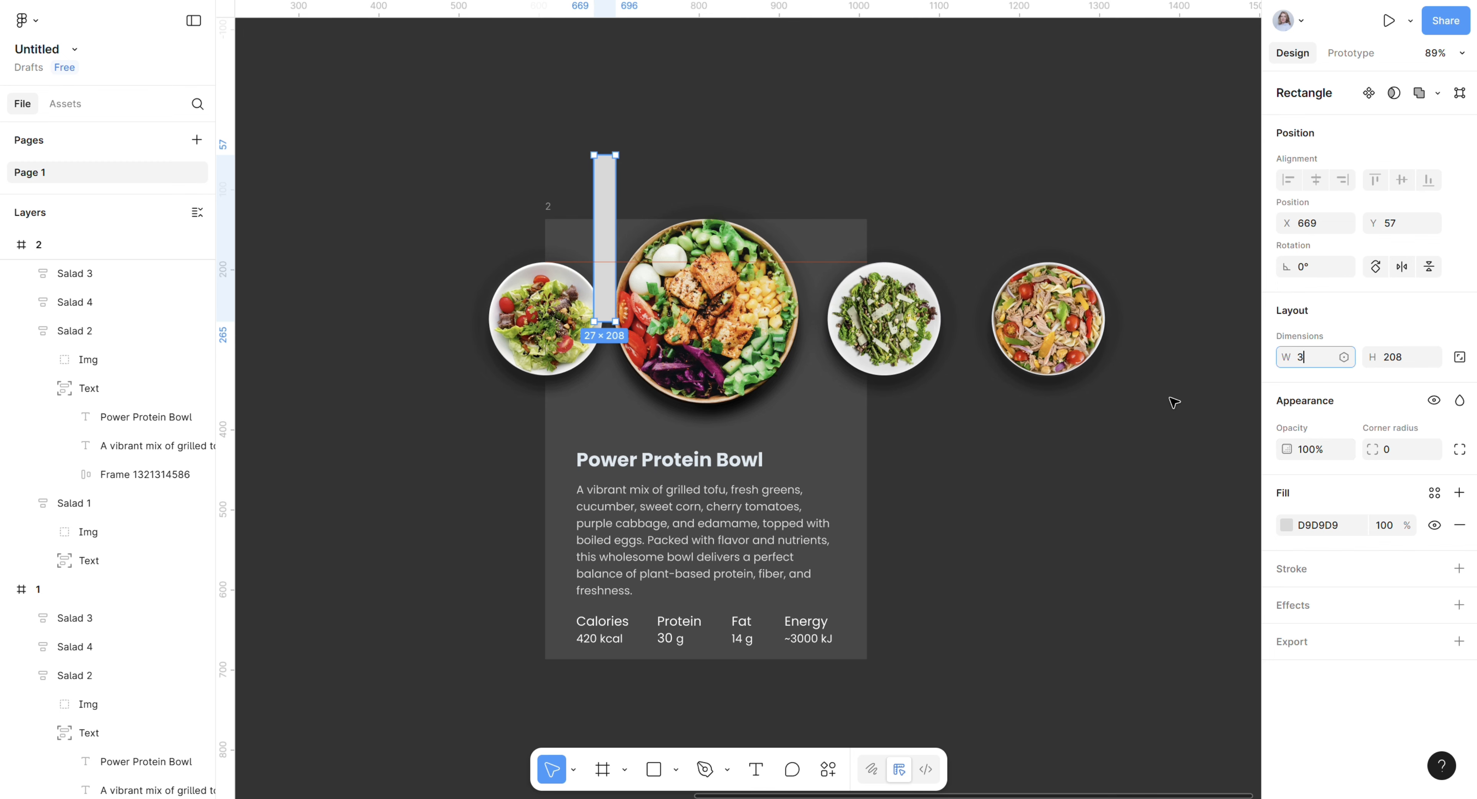
{"action": "type", "text": "2"}
{"action": "key", "text": "Return"}
Place the spacer against the left edge of Salad 2's image and shift Salad 1 left to X -179, touching the spacer.
{"action": "scroll", "coordinate": [640, 354], "scroll_direction": "up", "scroll_amount": 5}
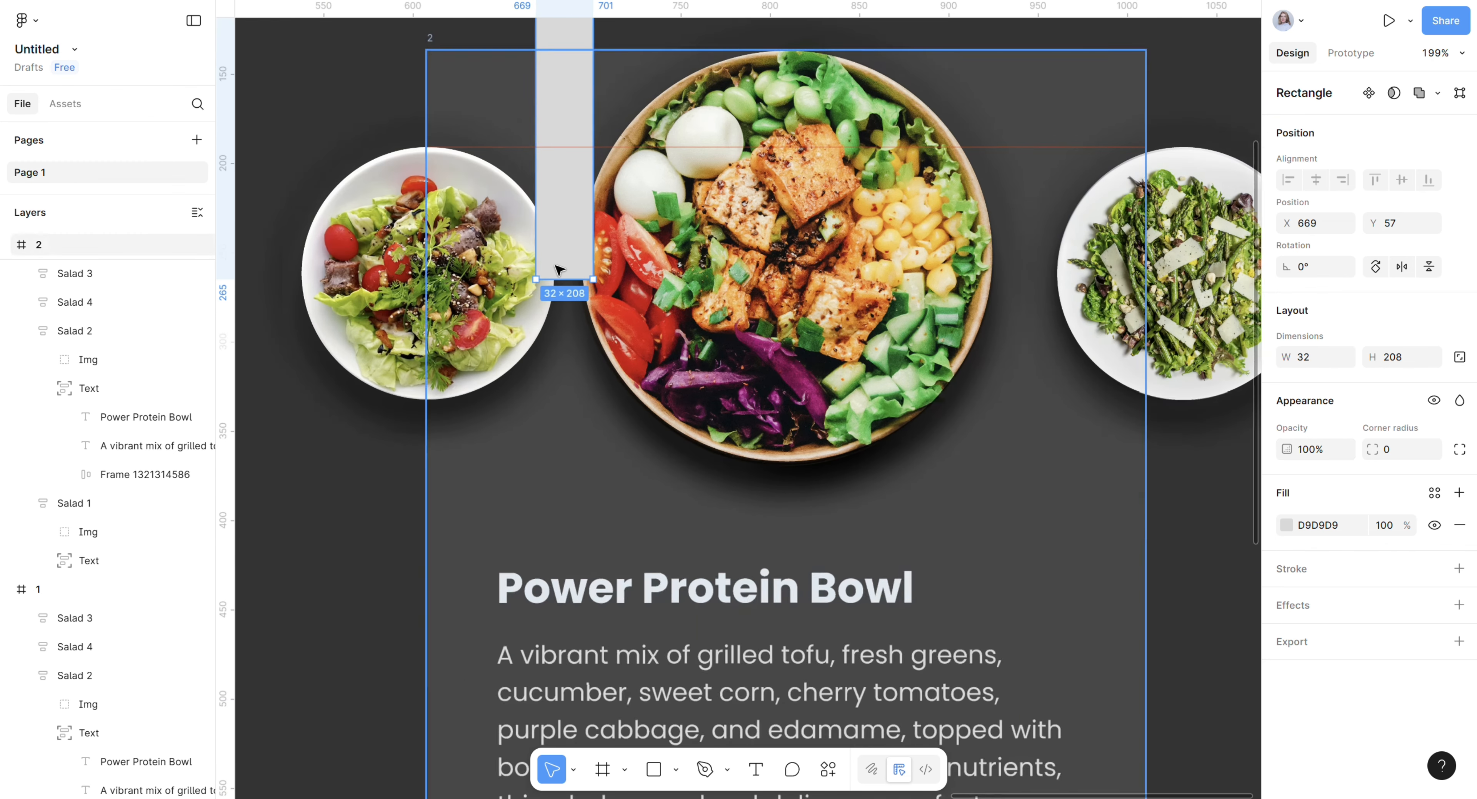
{"action": "left_click_drag", "start_coordinate": [571, 235], "coordinate": [553, 270]}
{"action": "left_click", "coordinate": [451, 293]}
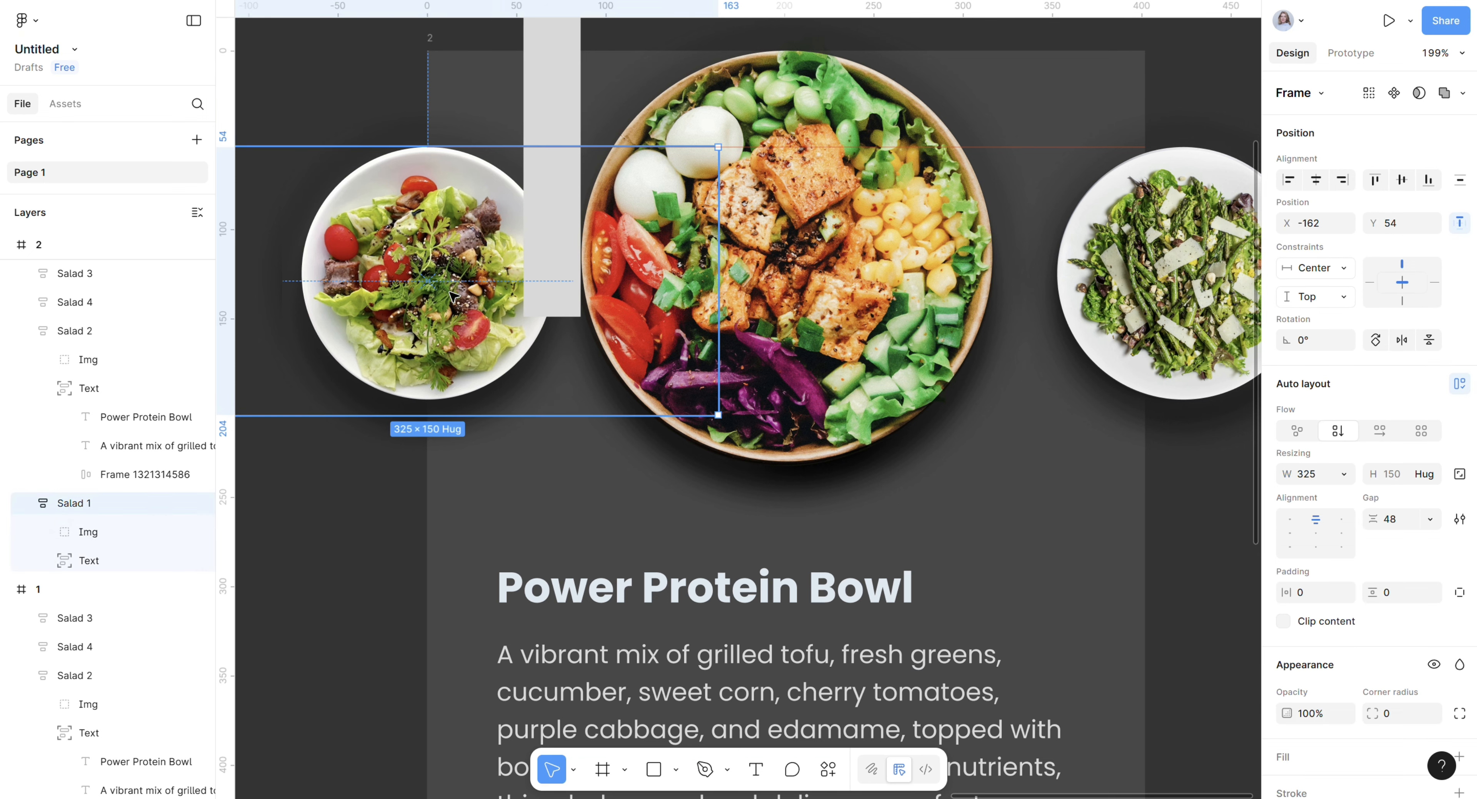
{"action": "key", "text": "shift+Left"}
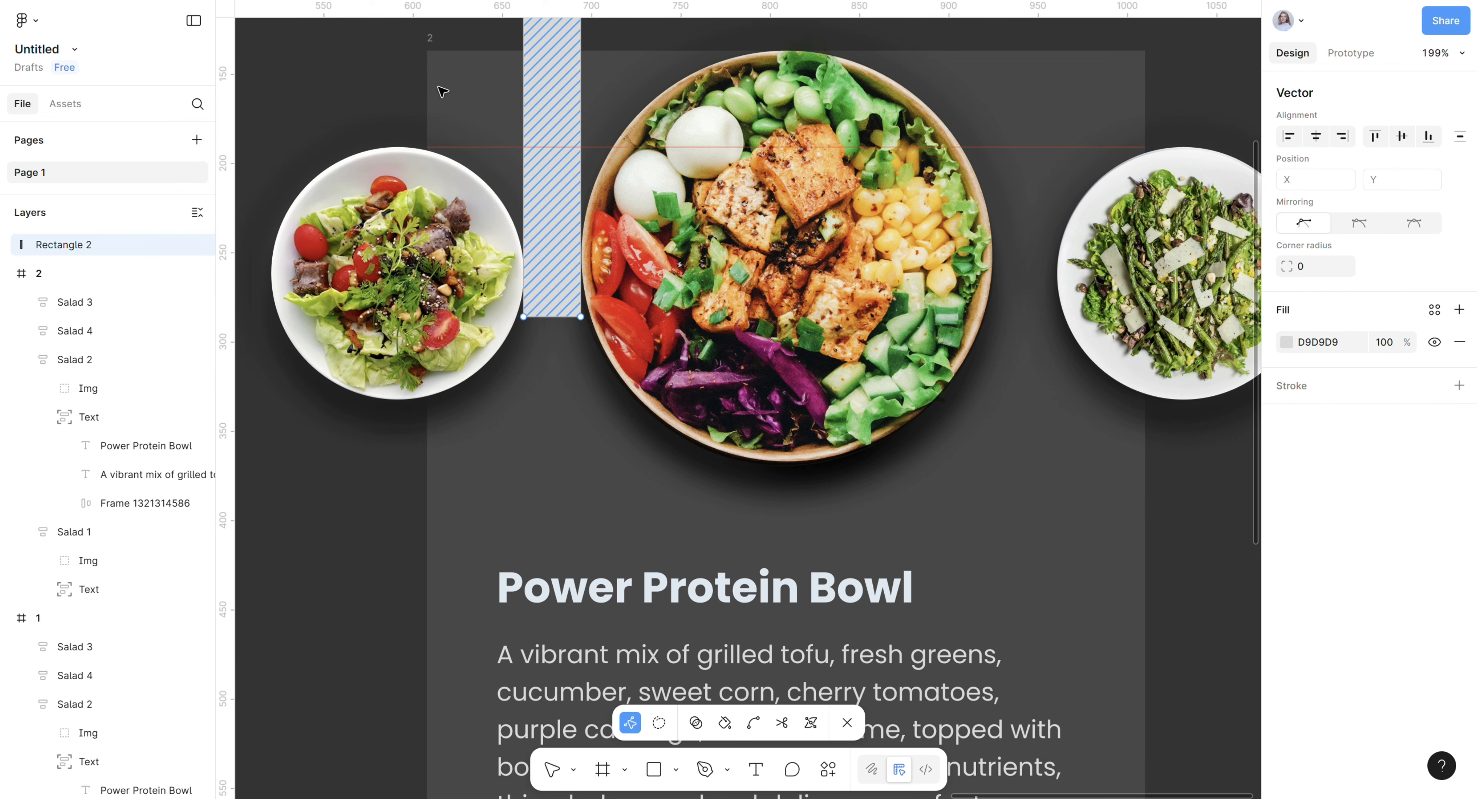
{"action": "key", "text": "Escape"}
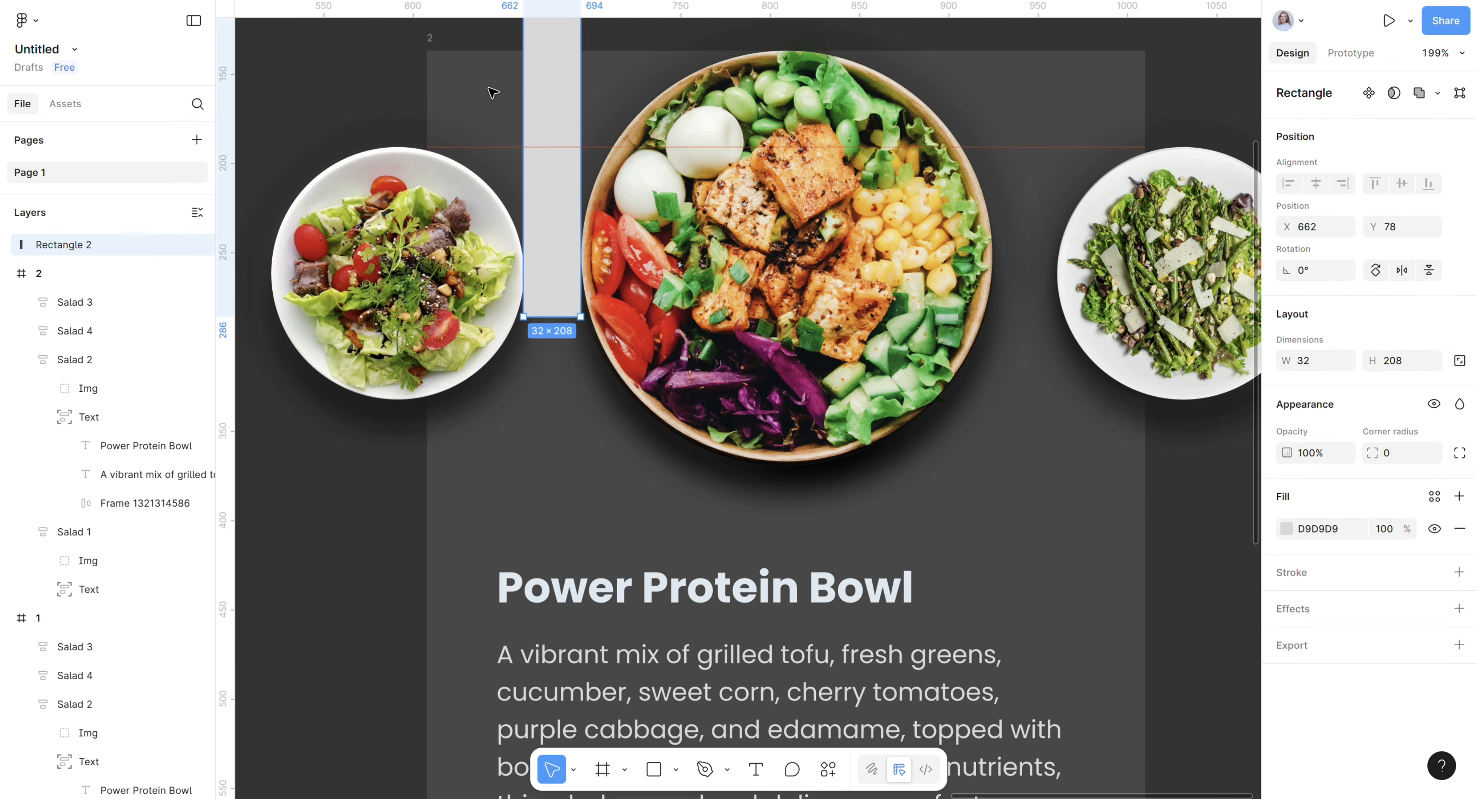
Place the spacer against the right edge of Salad 2's image and shift Salads 3 and 4 left until Salad 3 meets it.
{"action": "left_click_drag", "start_coordinate": [563, 109], "coordinate": [1023, 184]}
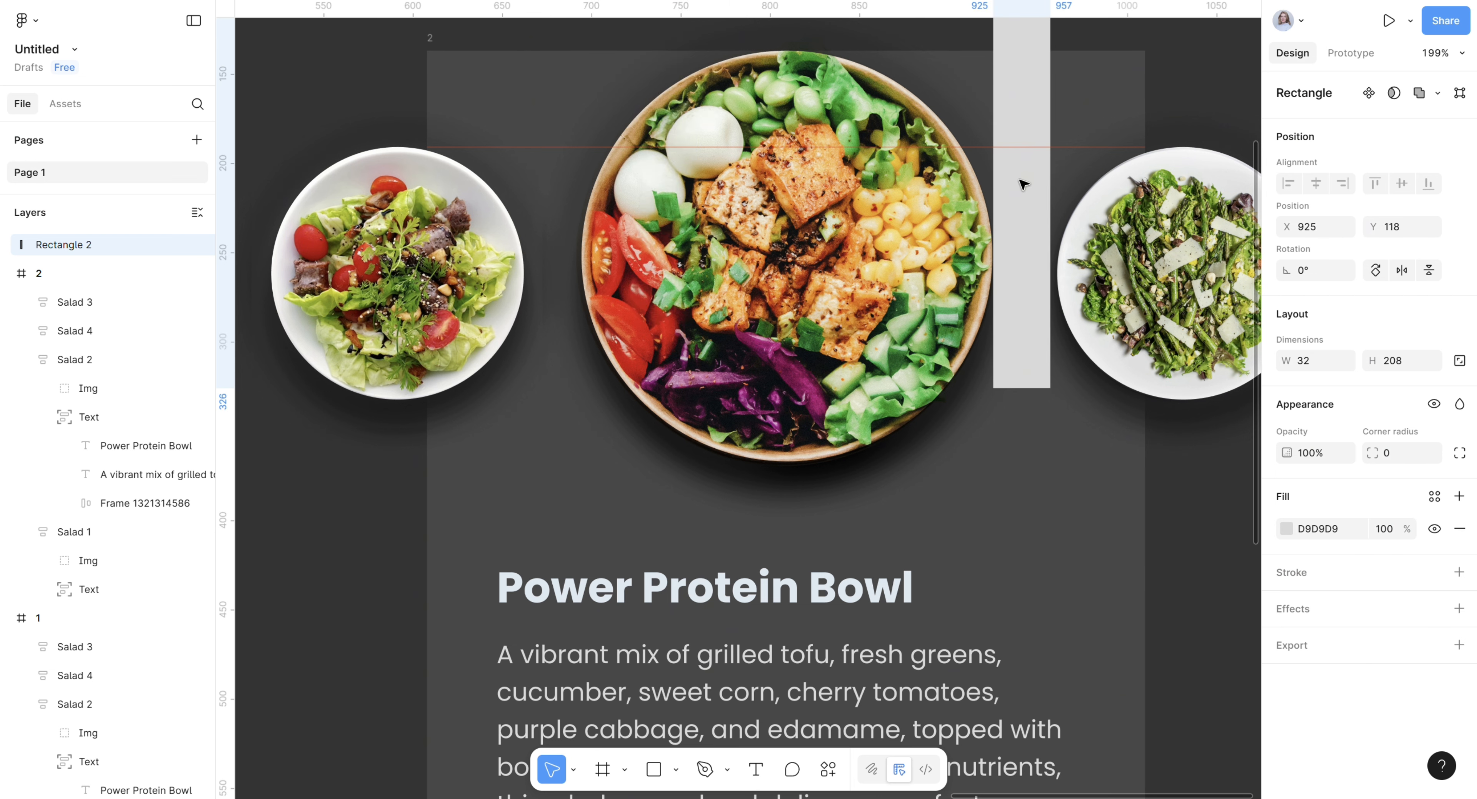
{"action": "left_click_drag", "start_coordinate": [1117, 505], "coordinate": [926, 482]}
{"action": "left_click", "coordinate": [977, 248]}
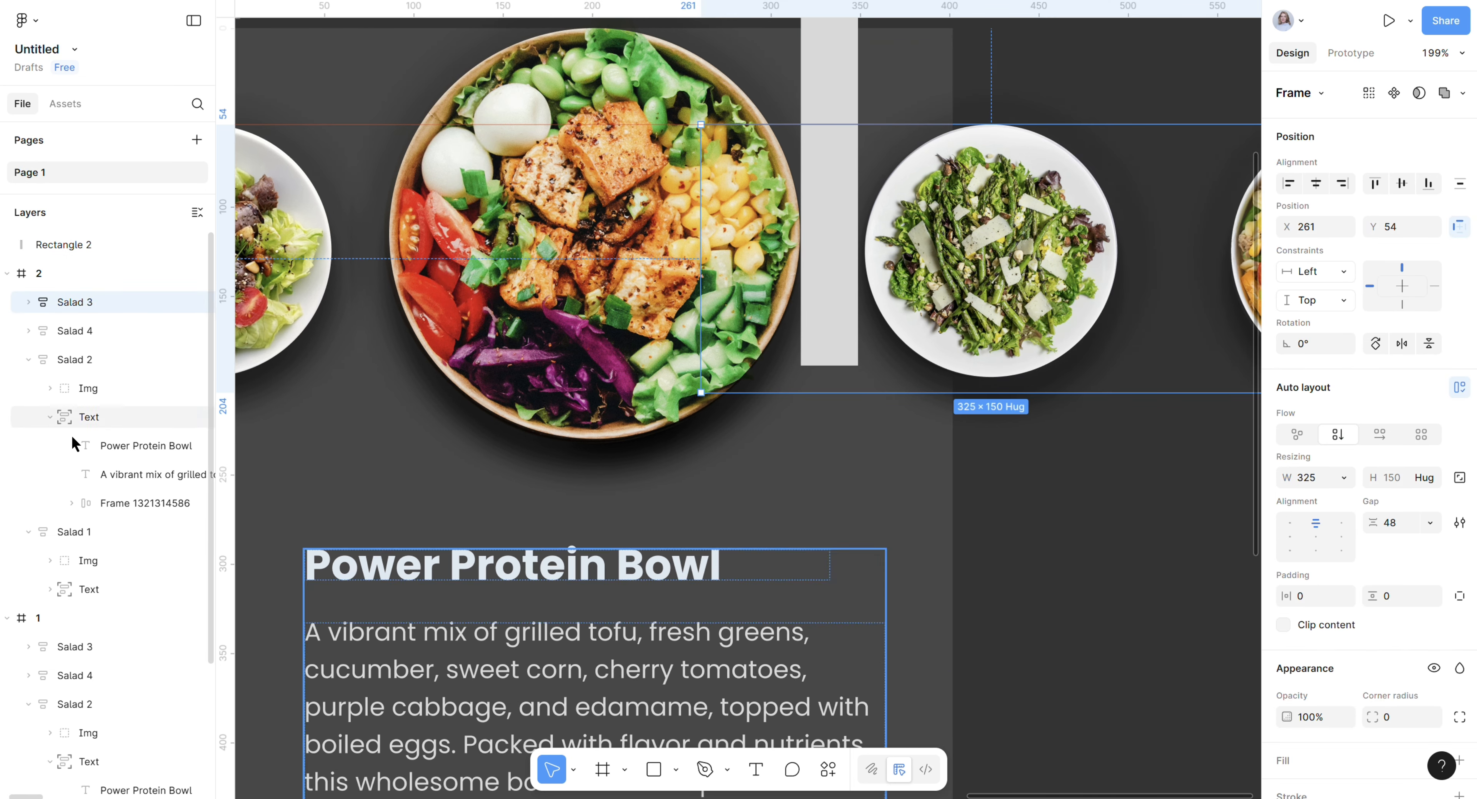
{"action": "left_click", "coordinate": [81, 329], "text": "shift"}
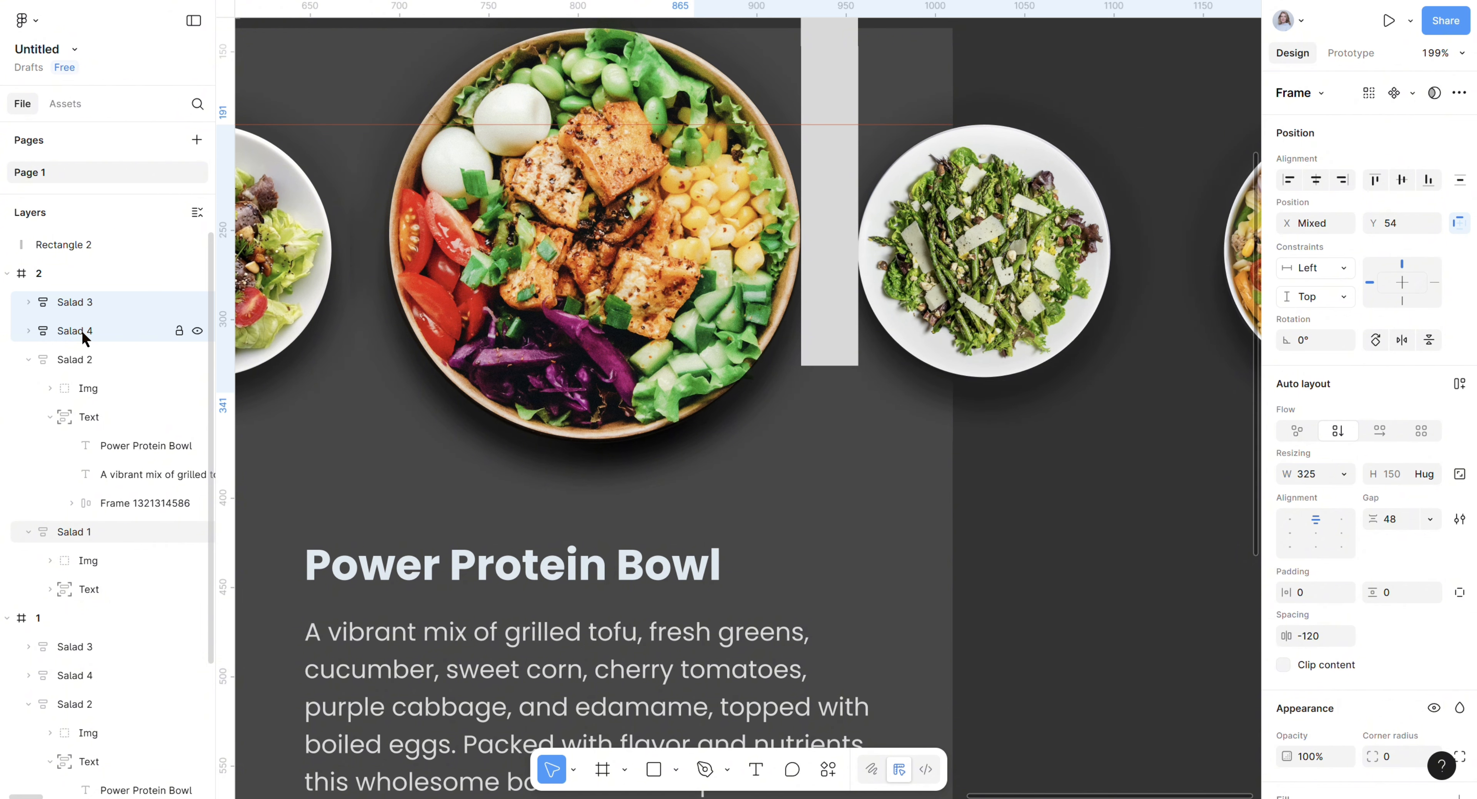
Move the spacer rectangle out above frame 2 and turn on Clip content for frame 2.
{"action": "left_click", "coordinate": [840, 91]}
{"action": "scroll", "coordinate": [840, 91], "scroll_direction": "down", "scroll_amount": 5, "text": "ctrl"}
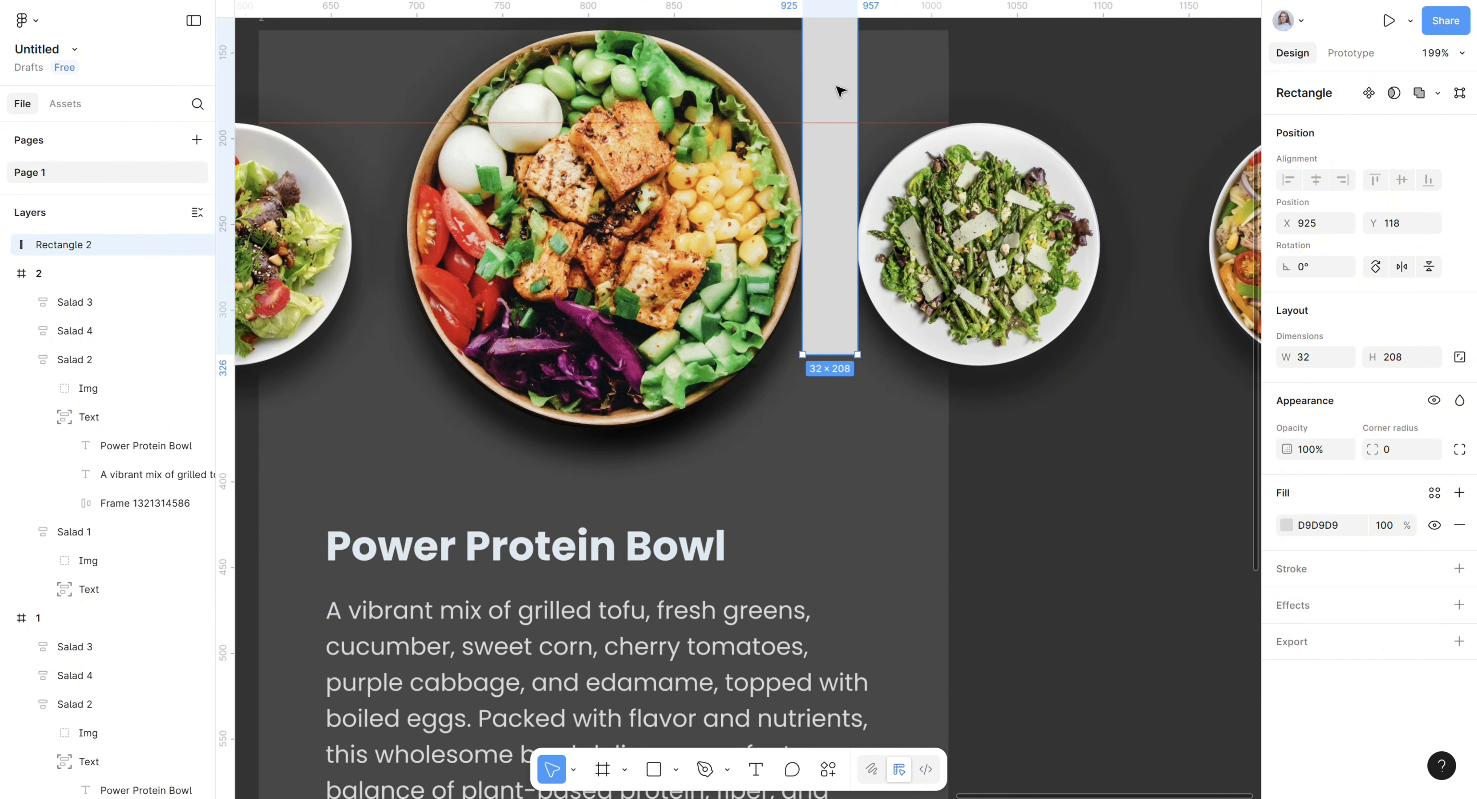
{"action": "scroll", "coordinate": [841, 101], "scroll_direction": "up", "scroll_amount": 5}
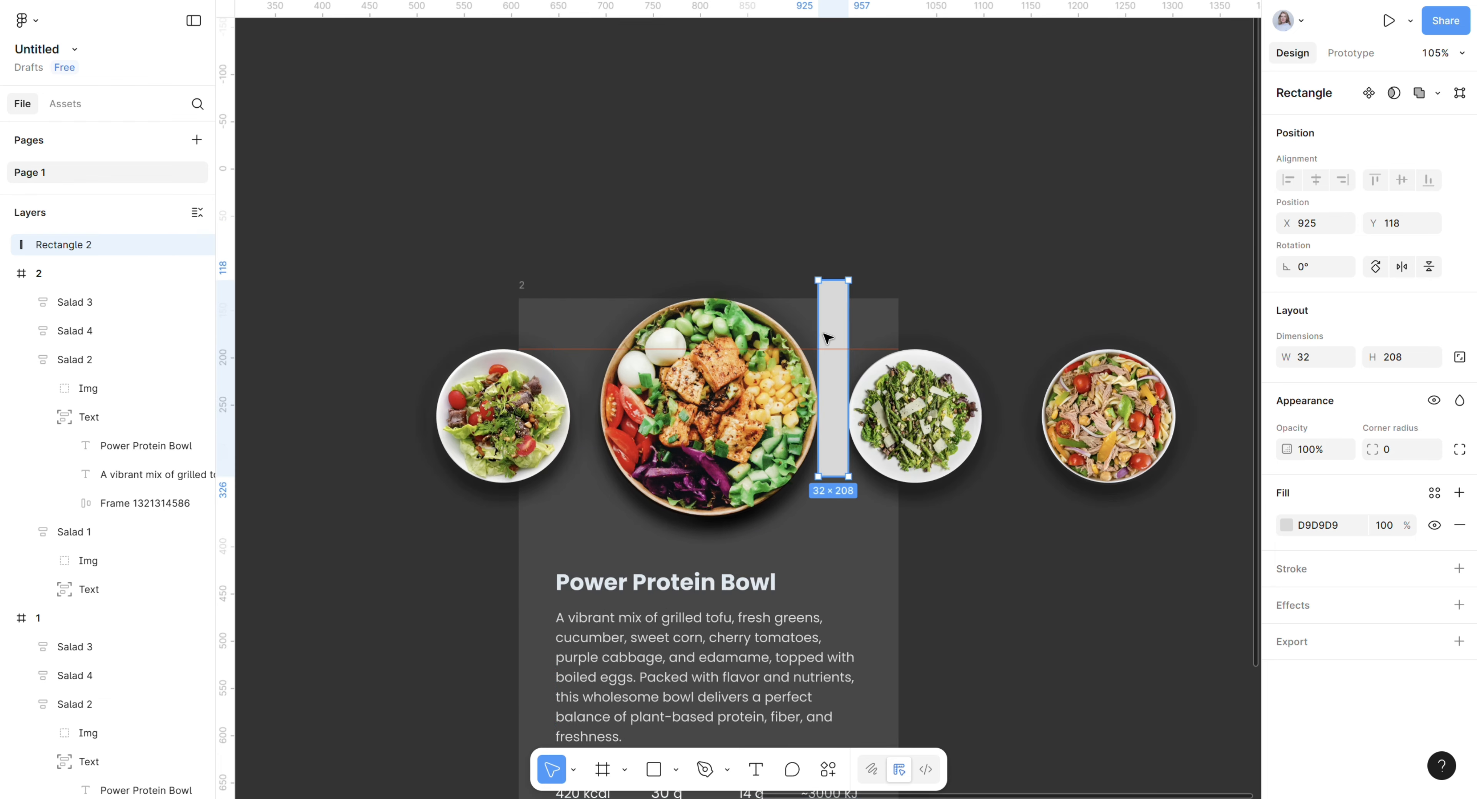
{"action": "left_click_drag", "start_coordinate": [830, 339], "coordinate": [910, 94]}
{"action": "left_click", "coordinate": [517, 290]}
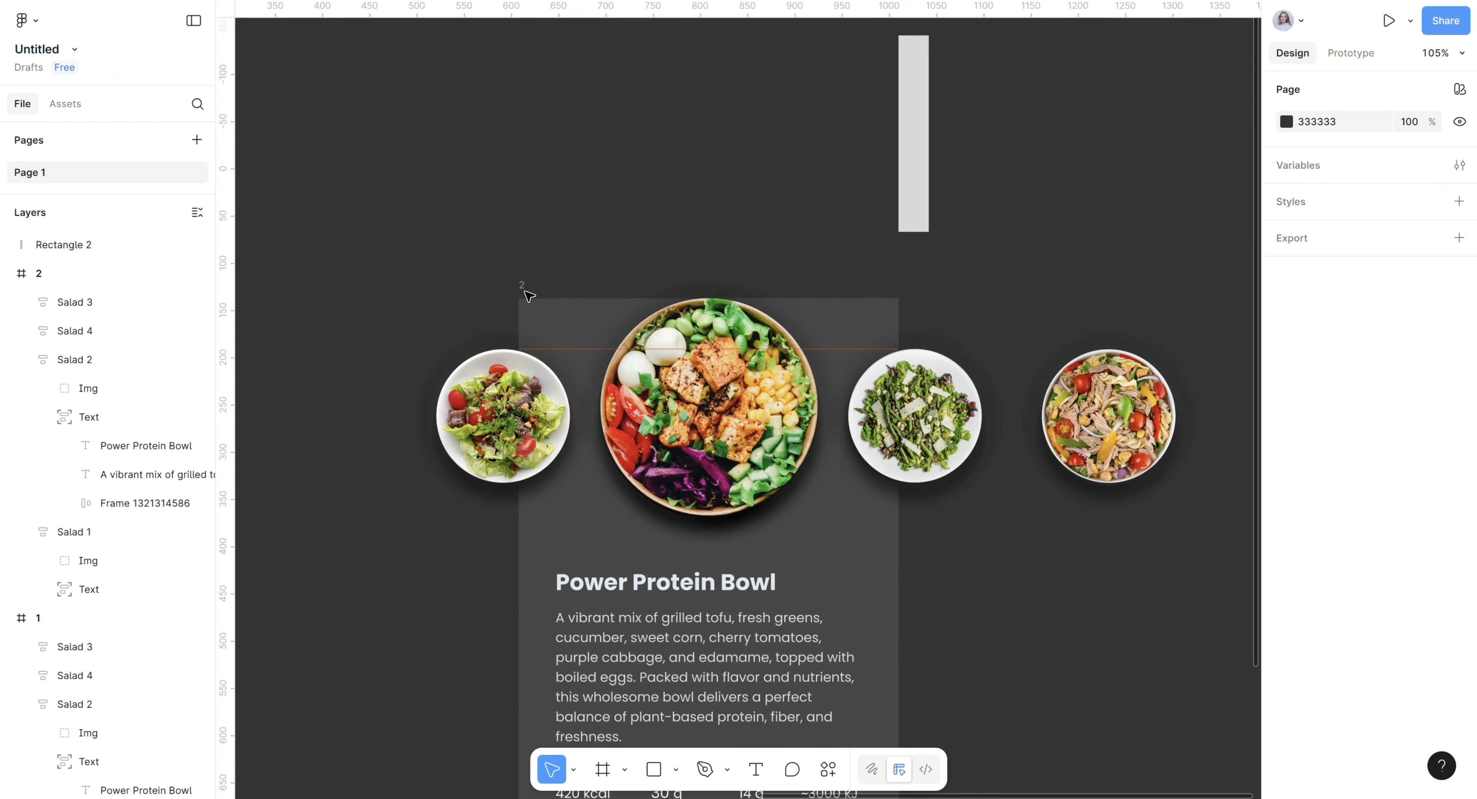
{"action": "left_click", "coordinate": [522, 285]}
{"action": "left_click", "coordinate": [1283, 429]}
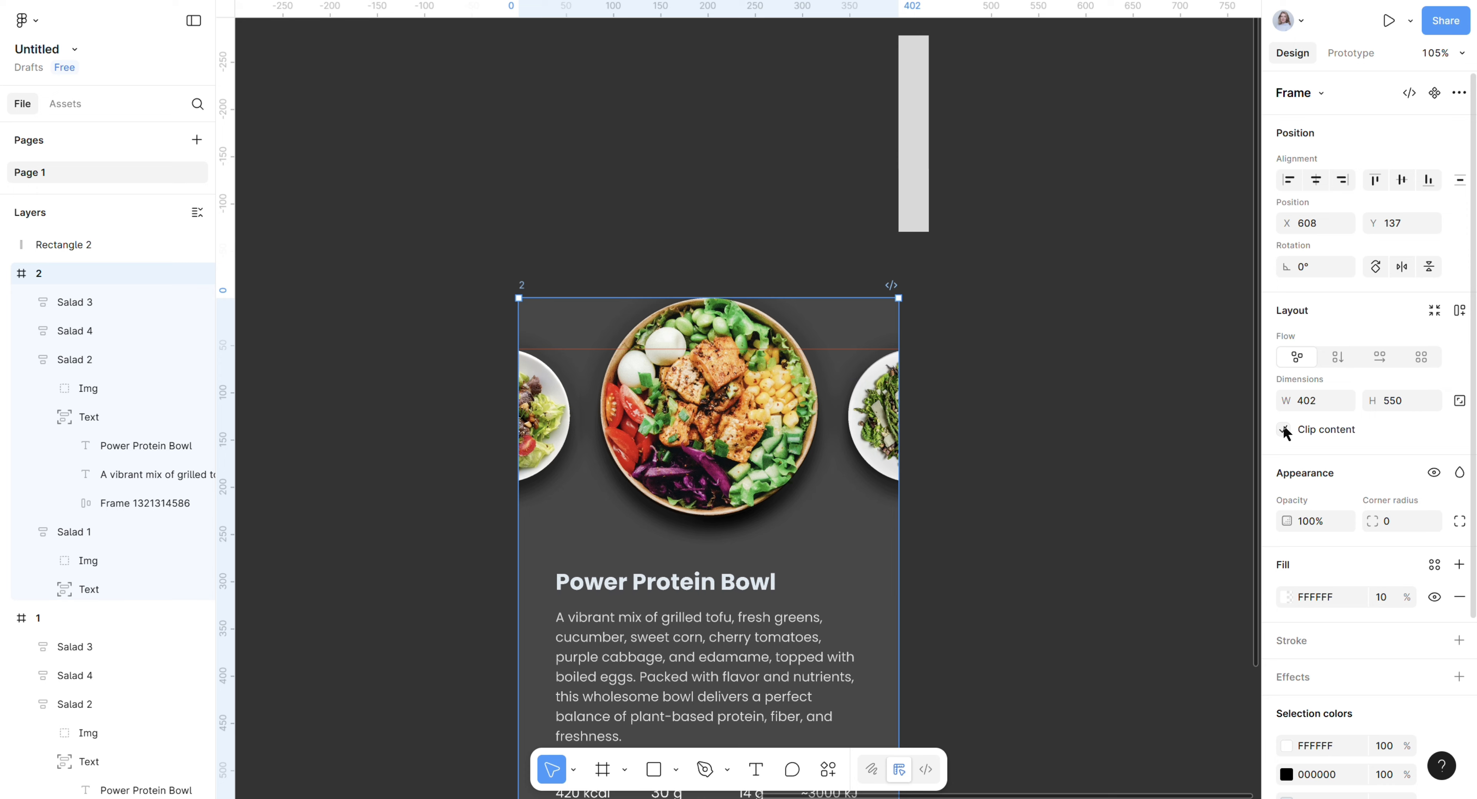
{"action": "left_click", "coordinate": [1041, 564]}
Move frame 2 next to frame 1 at X 241, Y 137 and duplicate it as frame 3.
{"action": "scroll", "coordinate": [918, 524], "scroll_direction": "down", "scroll_amount": 5}
{"action": "left_click_drag", "start_coordinate": [740, 412], "coordinate": [588, 415]}
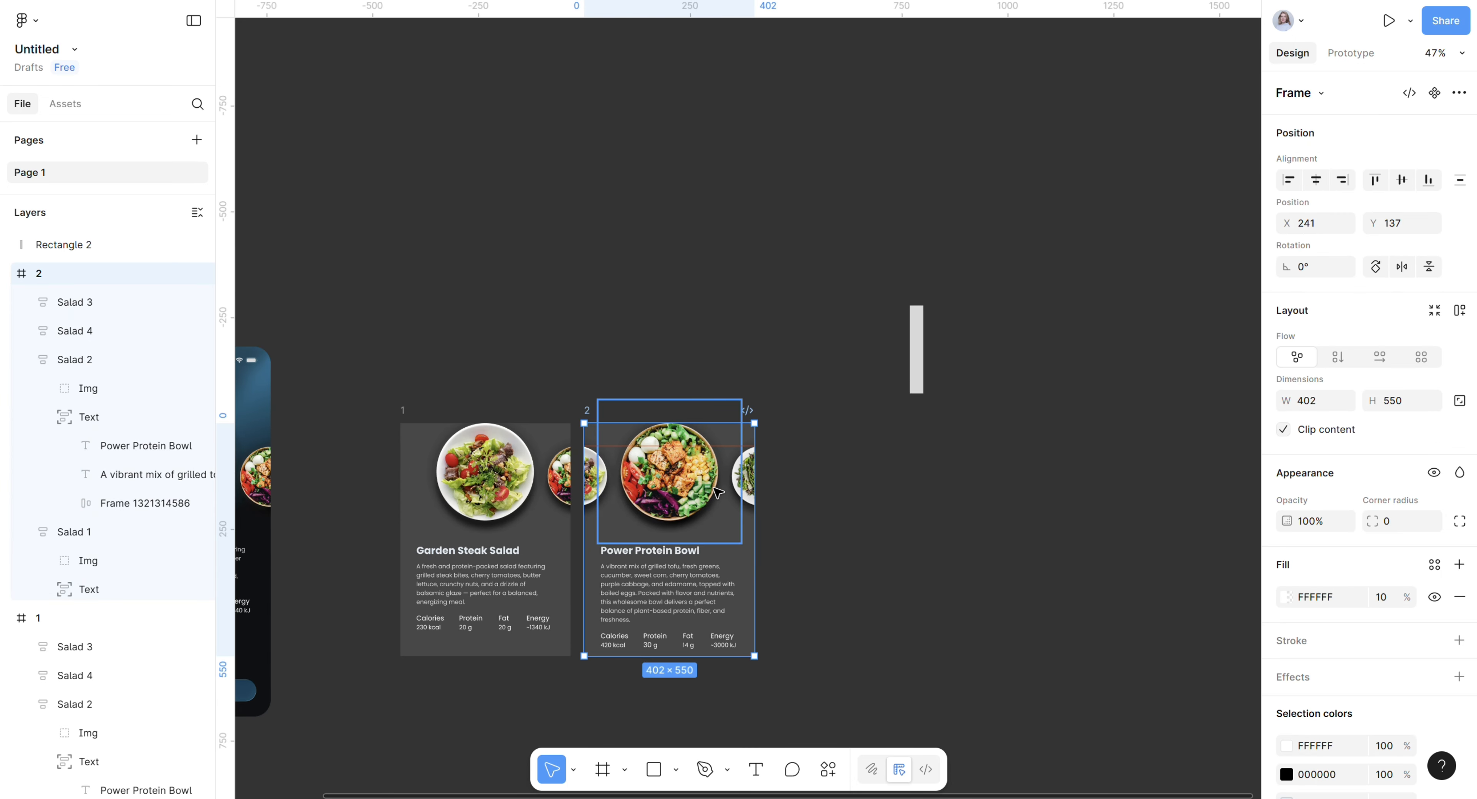
{"action": "key", "text": "ctrl+d"}
Move frame 3 right into empty canvas to X 1253, Y 136 and turn off its Clip content.
{"action": "scroll", "coordinate": [877, 426], "scroll_direction": "up", "scroll_amount": 5}
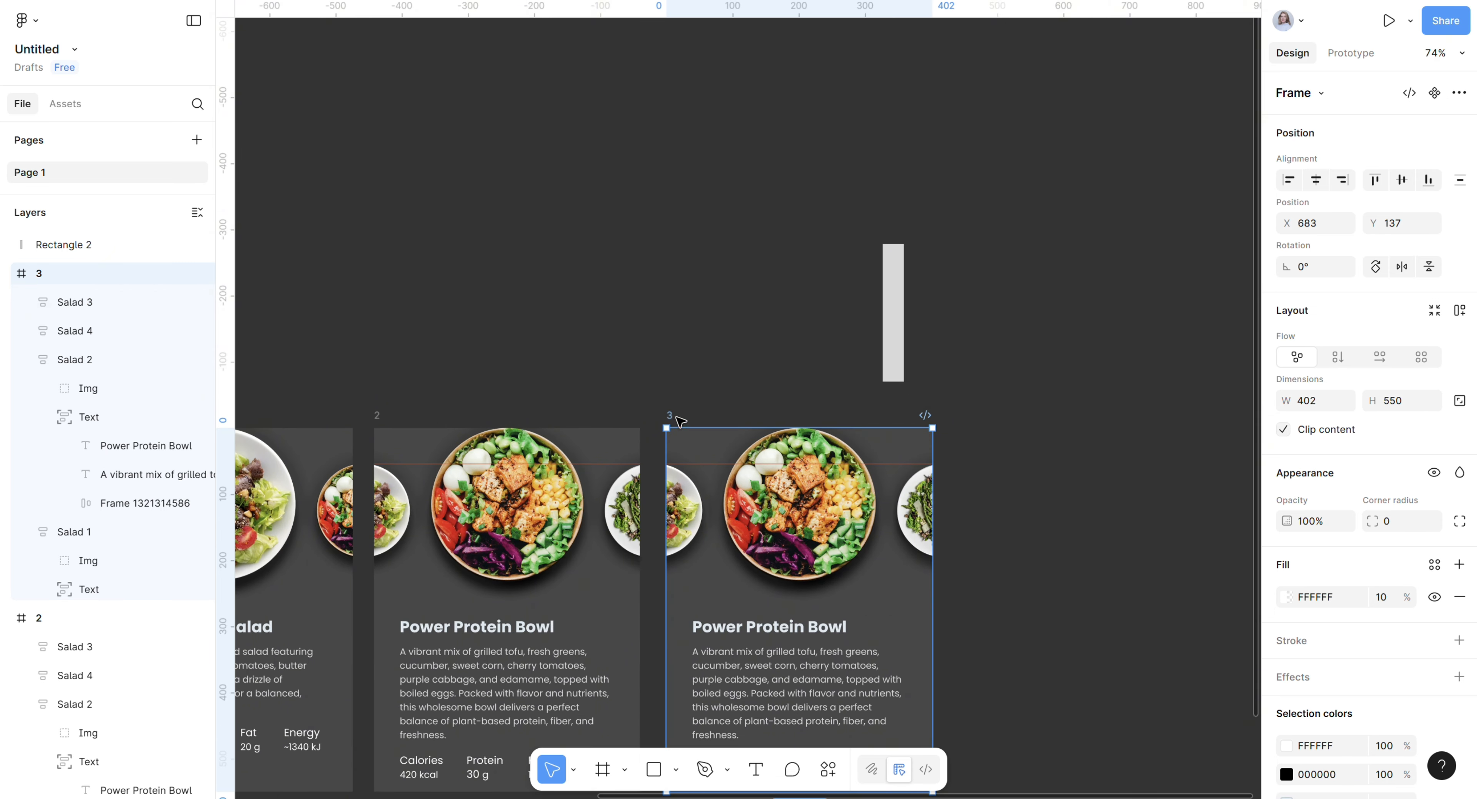
{"action": "left_click_drag", "start_coordinate": [717, 480], "coordinate": [1006, 477]}
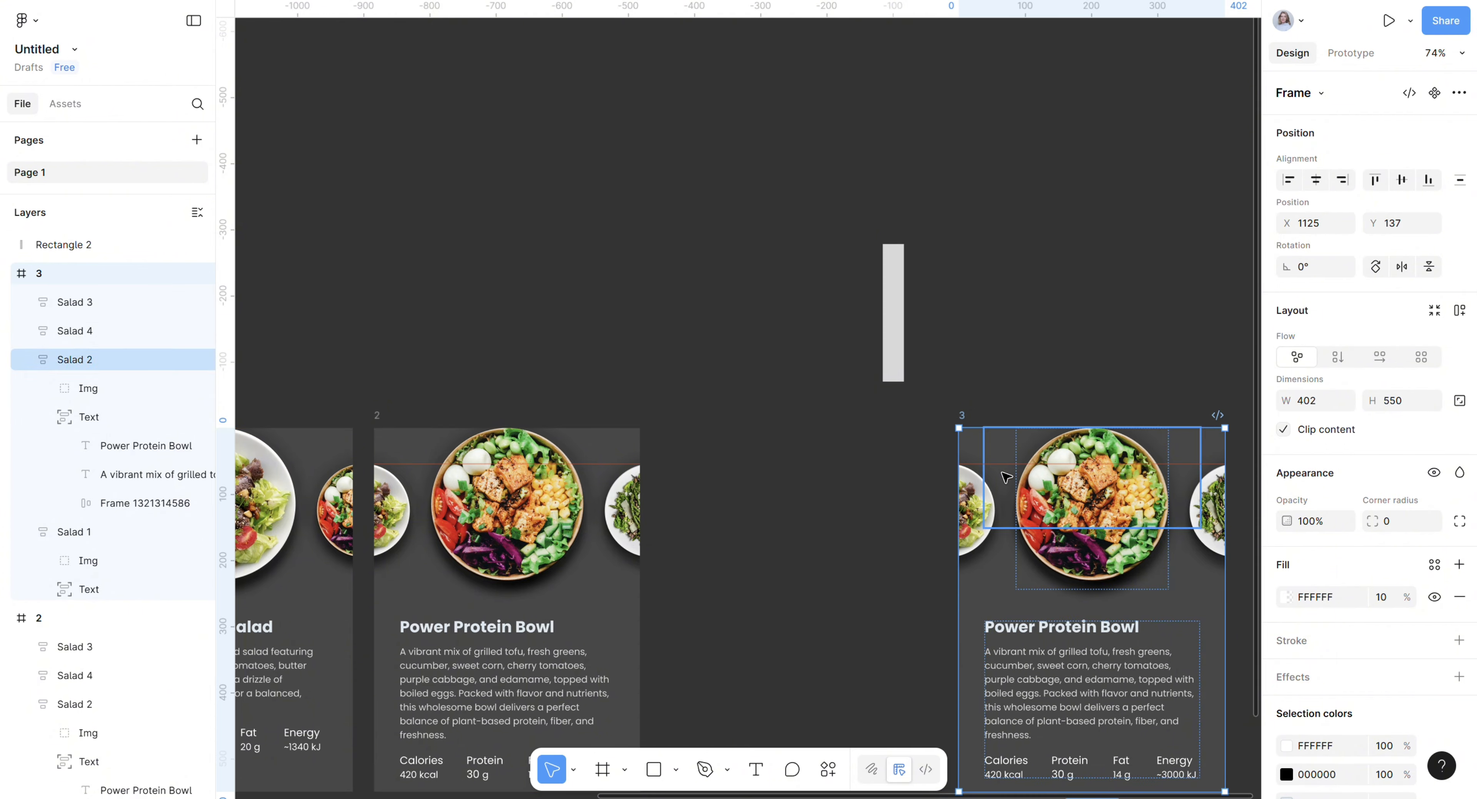
{"action": "scroll", "coordinate": [1006, 477], "scroll_direction": "right", "scroll_amount": 8}
{"action": "scroll", "coordinate": [834, 290], "scroll_direction": "down", "scroll_amount": 3}
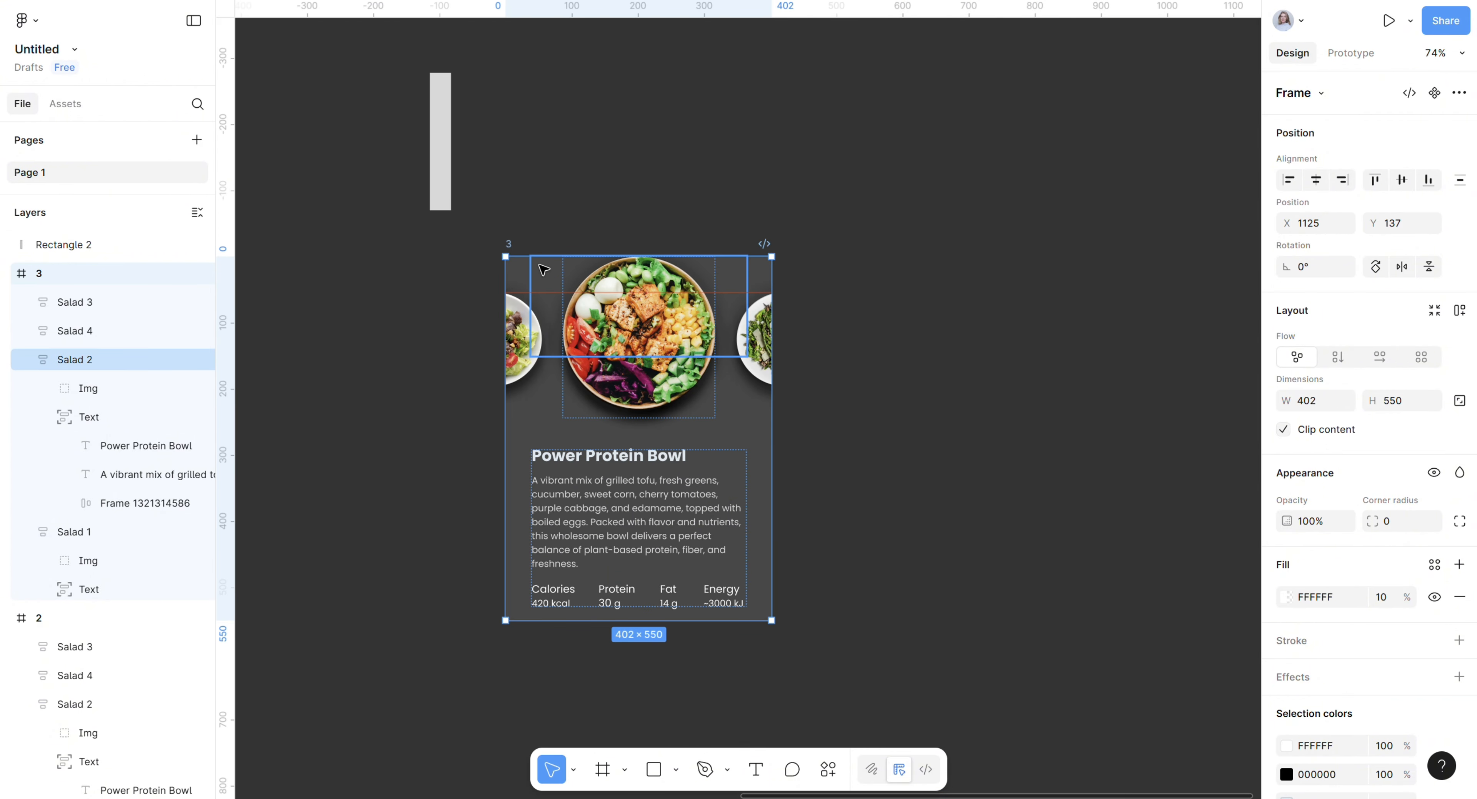
{"action": "left_click_drag", "start_coordinate": [544, 270], "coordinate": [629, 269]}
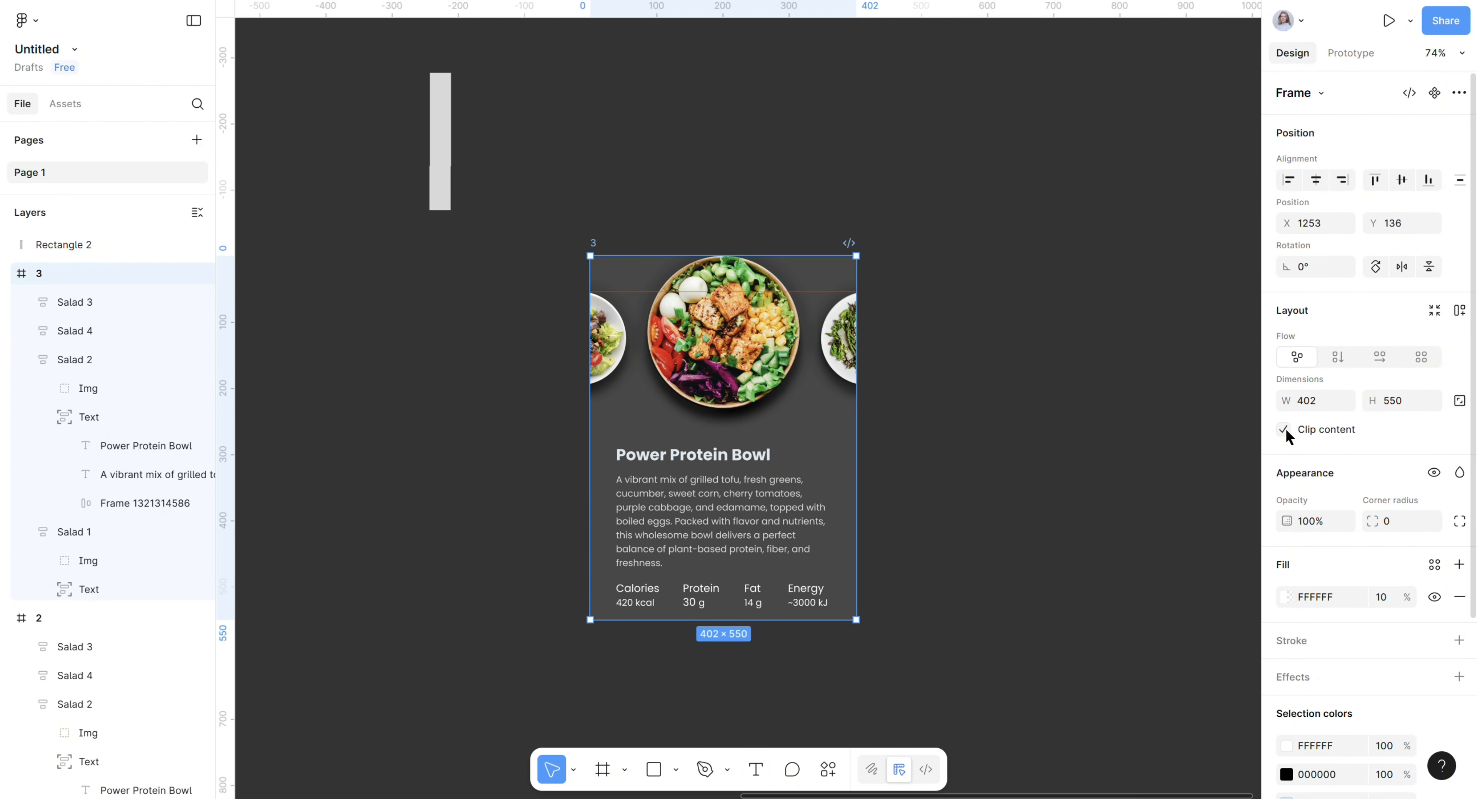
{"action": "left_click", "coordinate": [1285, 431]}
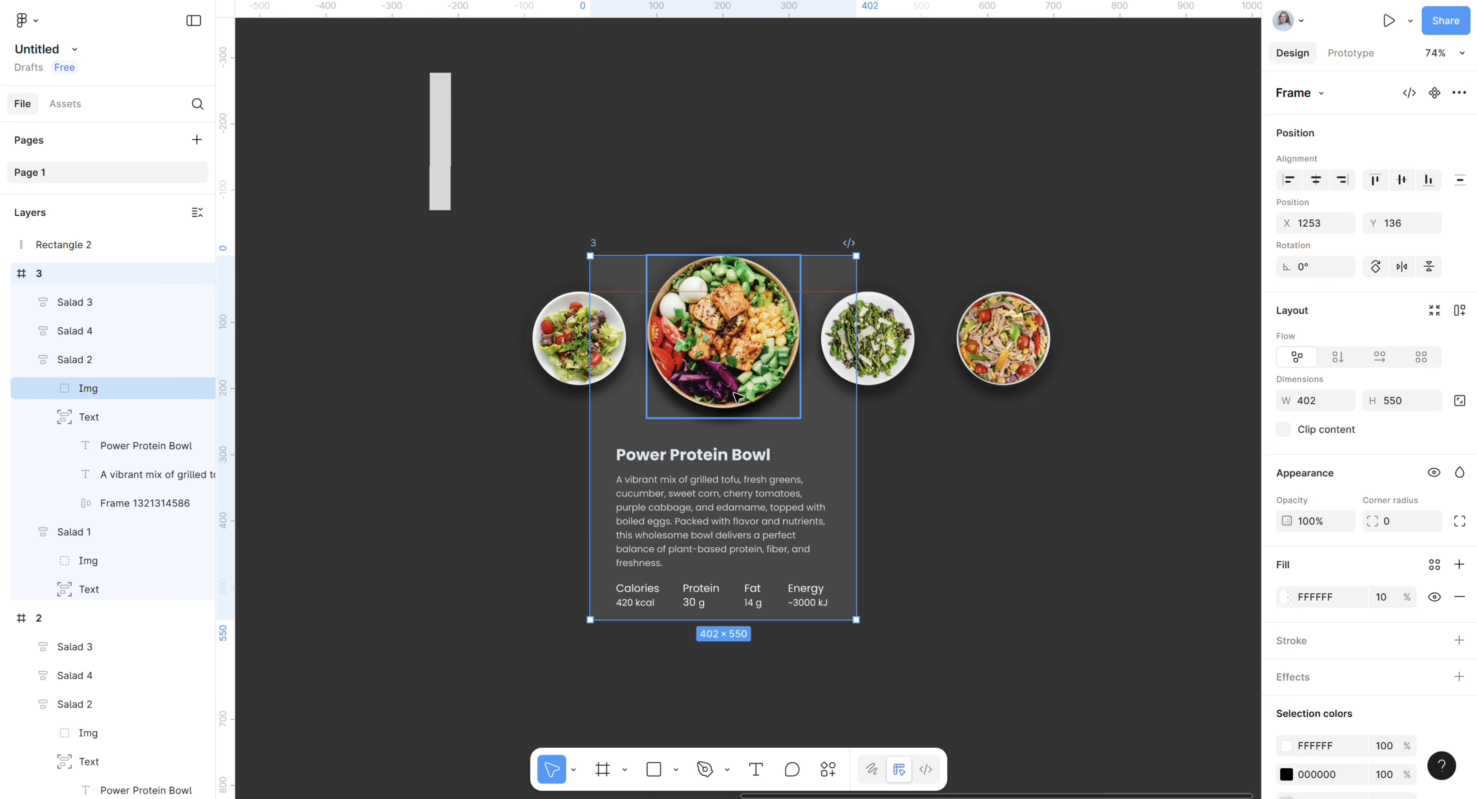
Set the height of Salad 2's image in frame 3 to 150.
{"action": "left_click", "coordinate": [738, 397], "text": "ctrl"}
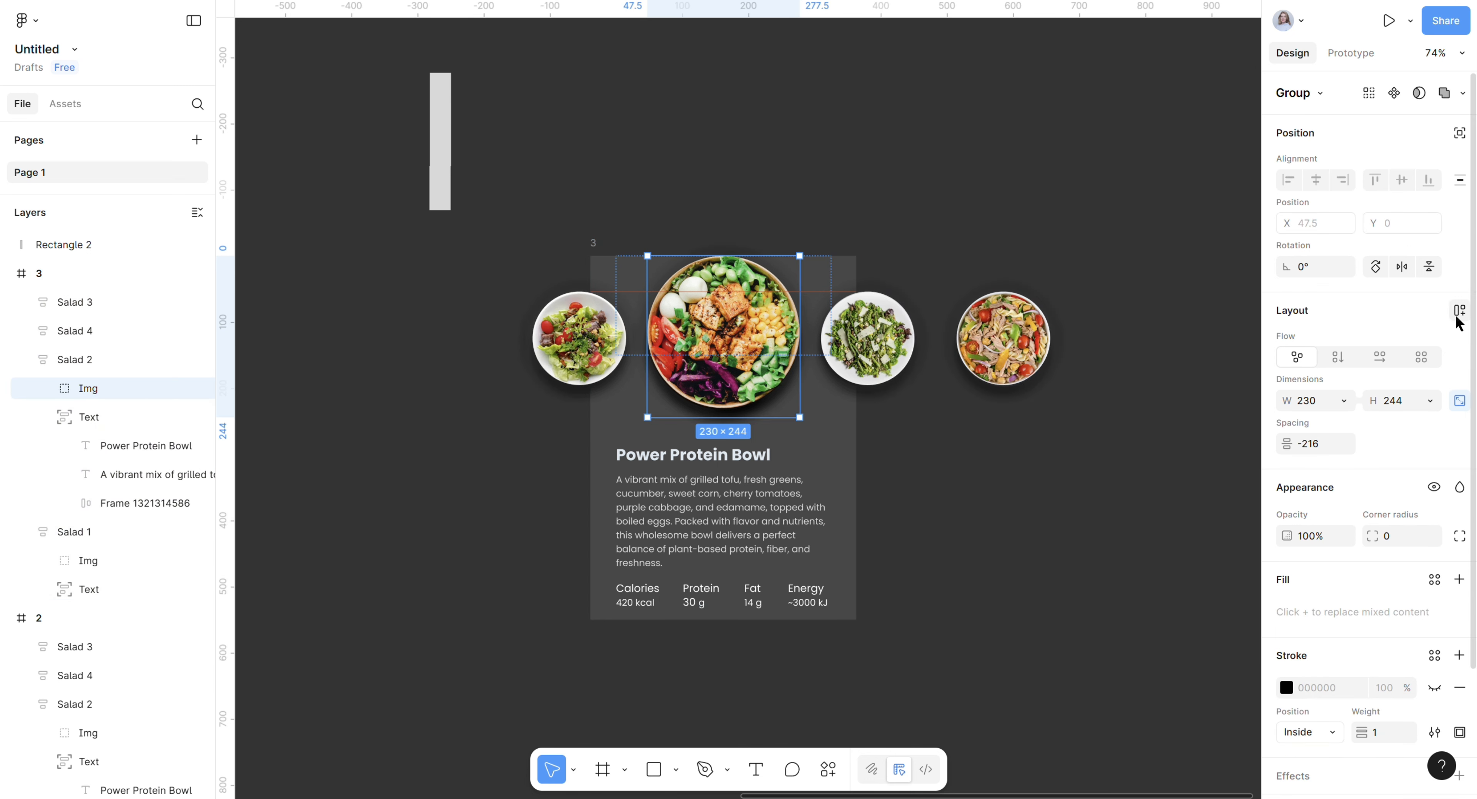
{"action": "left_click", "coordinate": [1397, 400]}
{"action": "type", "text": "1"}
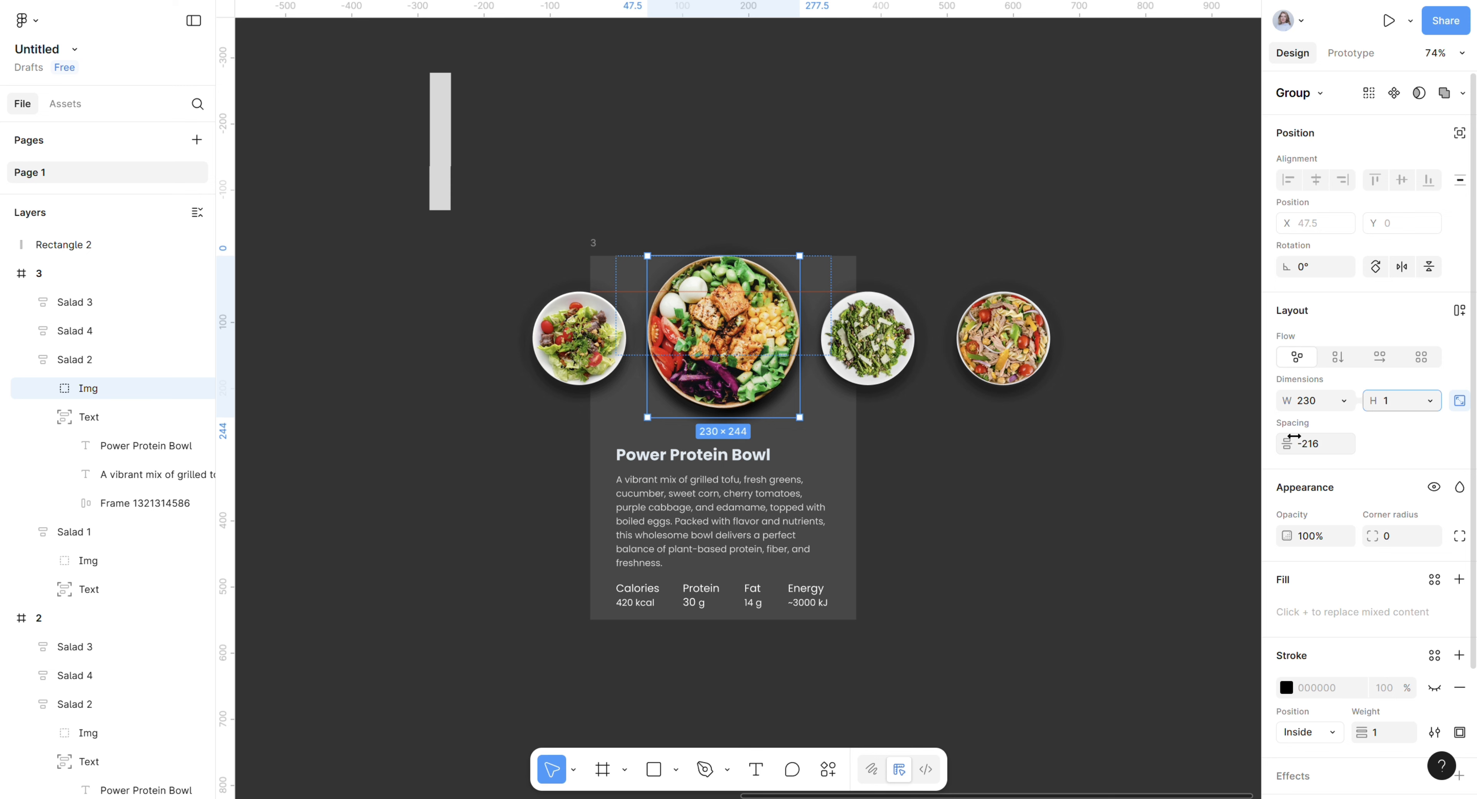
{"action": "type", "text": "50"}
{"action": "key", "text": "Return"}
Move Salad 2's text block in frame 3 left to X -336 and set its opacity to 0%.
{"action": "left_click", "coordinate": [701, 507]}
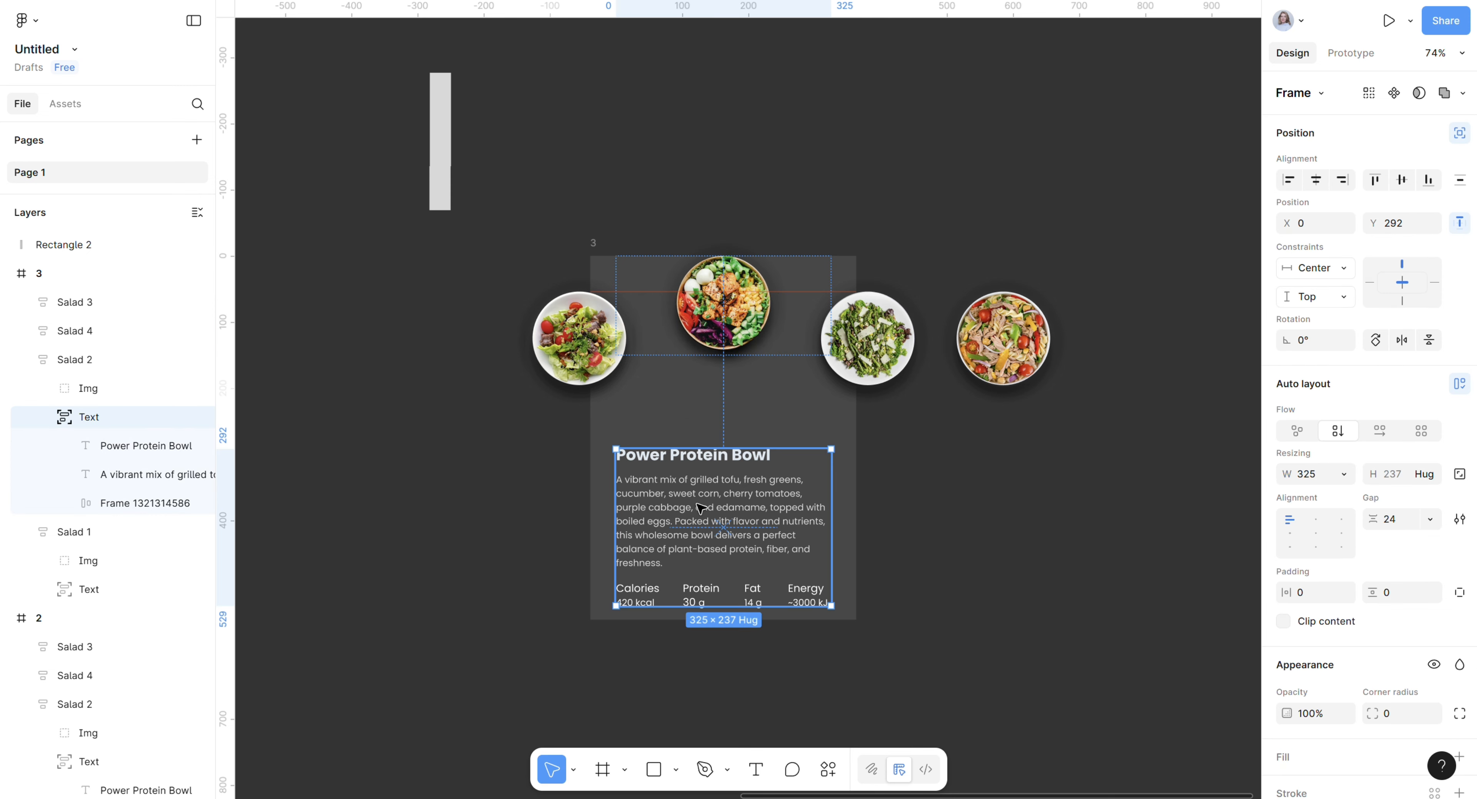
{"action": "key", "text": "shift+Left"}
{"action": "key", "text": "shift+Left"}
{"action": "key", "text": "shift+Left"}
{"action": "key", "text": "shift+Left"}
{"action": "key", "text": "shift+Left"}
{"action": "key", "text": "shift+Left"}
{"action": "key", "text": "shift+Left"}
{"action": "key", "text": "shift+Left"}
{"action": "key", "text": "shift+Left"}
{"action": "key", "text": "shift+Left"}
{"action": "key", "text": "shift+Left"}
{"action": "key", "text": "shift+Left"}
{"action": "key", "text": "shift+Left"}
{"action": "key", "text": "shift+Left"}
{"action": "key", "text": "shift+Left"}
{"action": "key", "text": "shift+Left"}
{"action": "key", "text": "shift+Left"}
{"action": "key", "text": "shift+Left"}
{"action": "key", "text": "shift+Left"}
{"action": "key", "text": "shift+Left"}
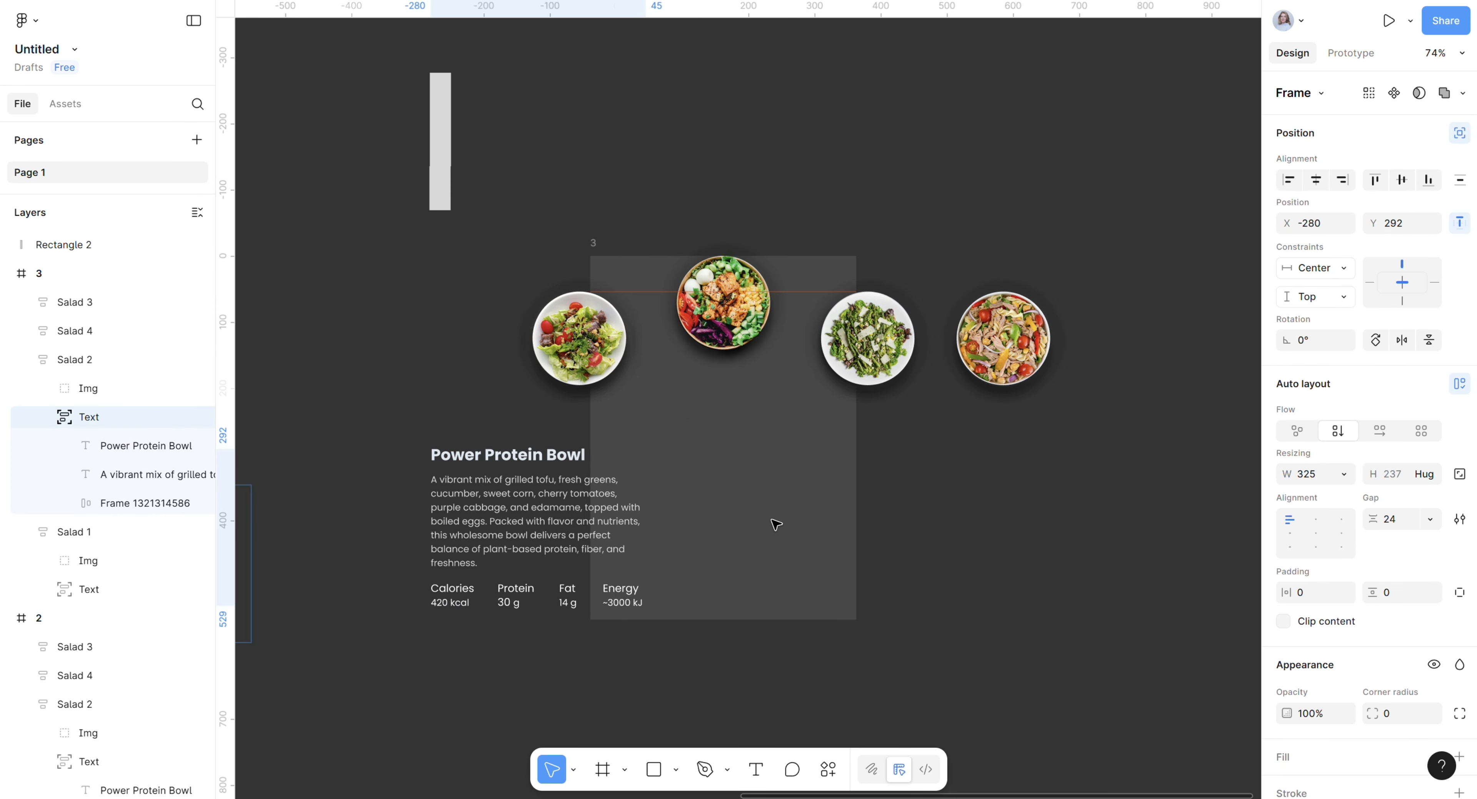
{"action": "key", "text": "shift+Left"}
{"action": "key", "text": "shift+Left"}
{"action": "key", "text": "shift+Left"}
{"action": "key", "text": "shift+Left"}
{"action": "key", "text": "shift+Left"}
{"action": "key", "text": "shift+Left"}
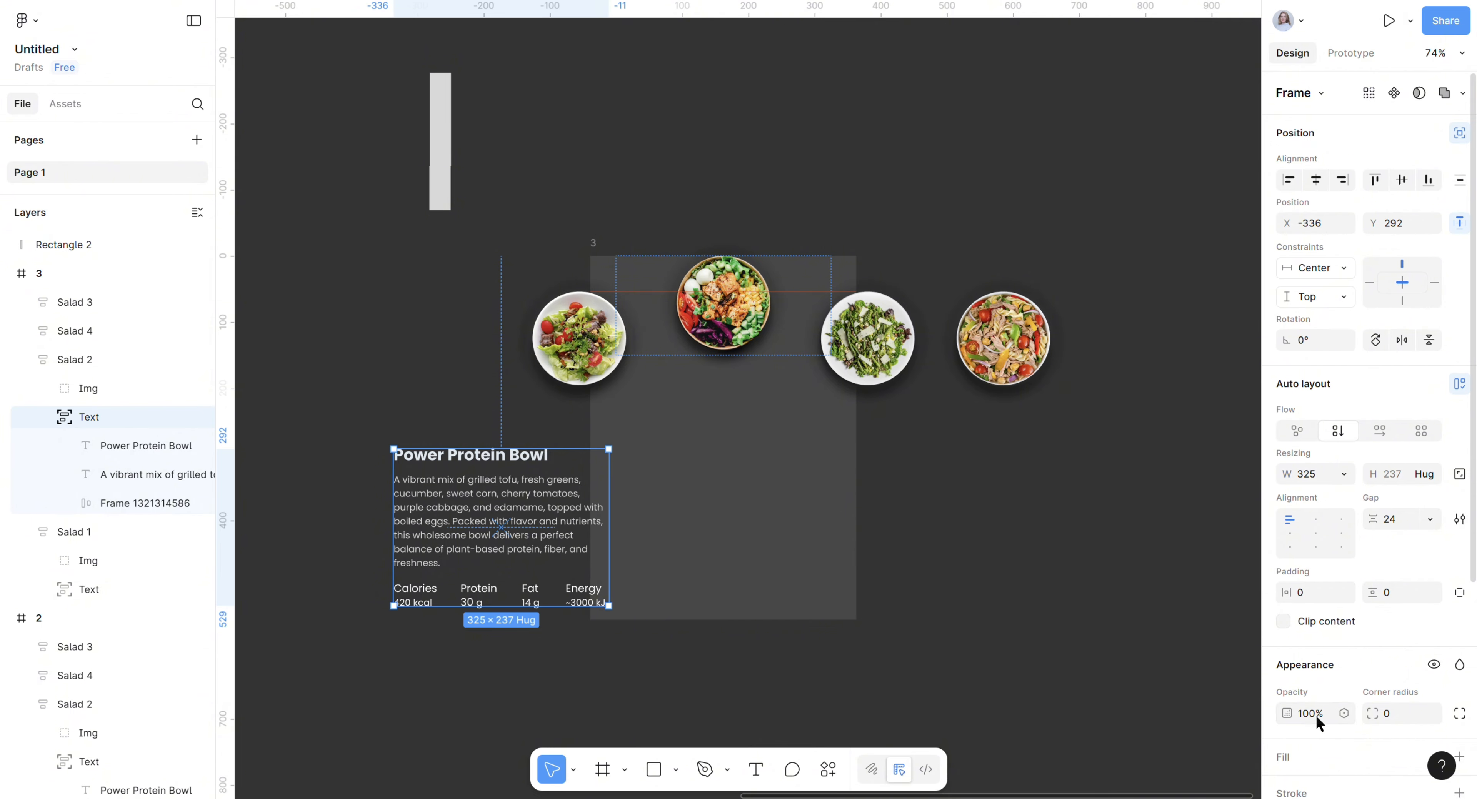
{"action": "type", "text": "0"}
{"action": "key", "text": "Return"}
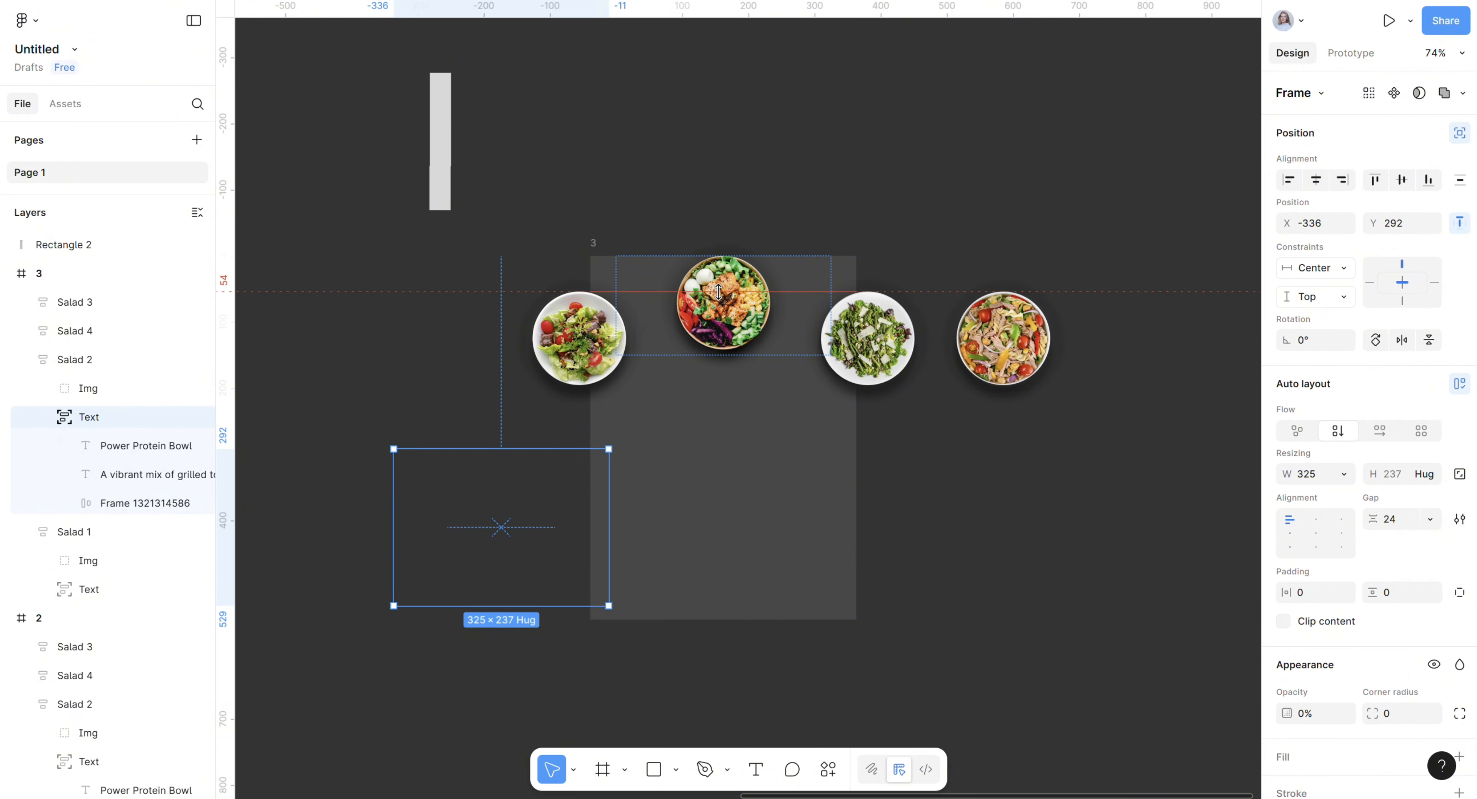
Move Salad 2 in frame 3 down to Y 56, in line with the other small salads.
{"action": "left_click", "coordinate": [92, 355]}
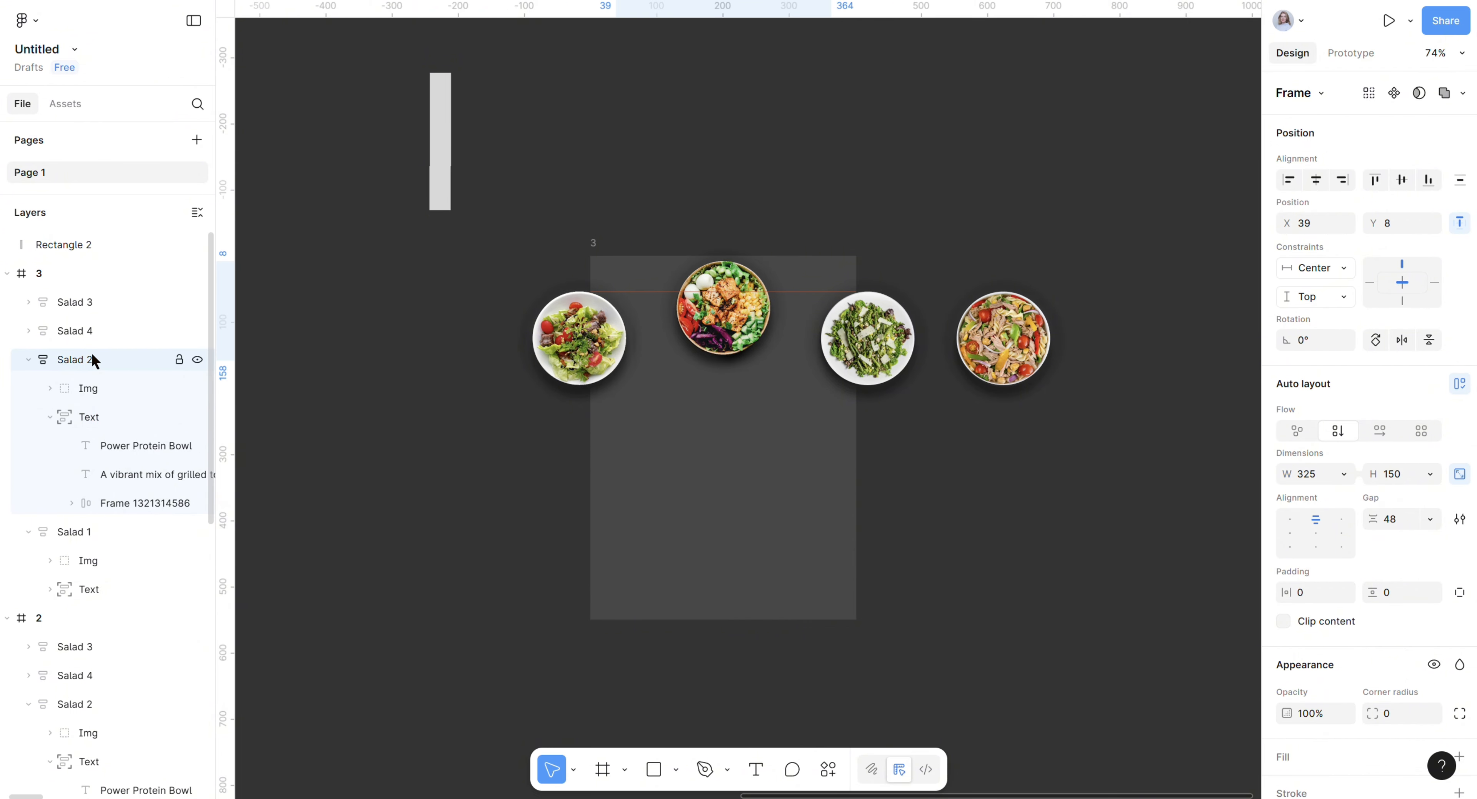
{"action": "key", "text": "Down"}
{"action": "key", "text": "Down"}
{"action": "key", "text": "Down"}
{"action": "key", "text": "Down"}
{"action": "key", "text": "Down"}
{"action": "key", "text": "Down"}
{"action": "key", "text": "Down"}
{"action": "key", "text": "Down"}
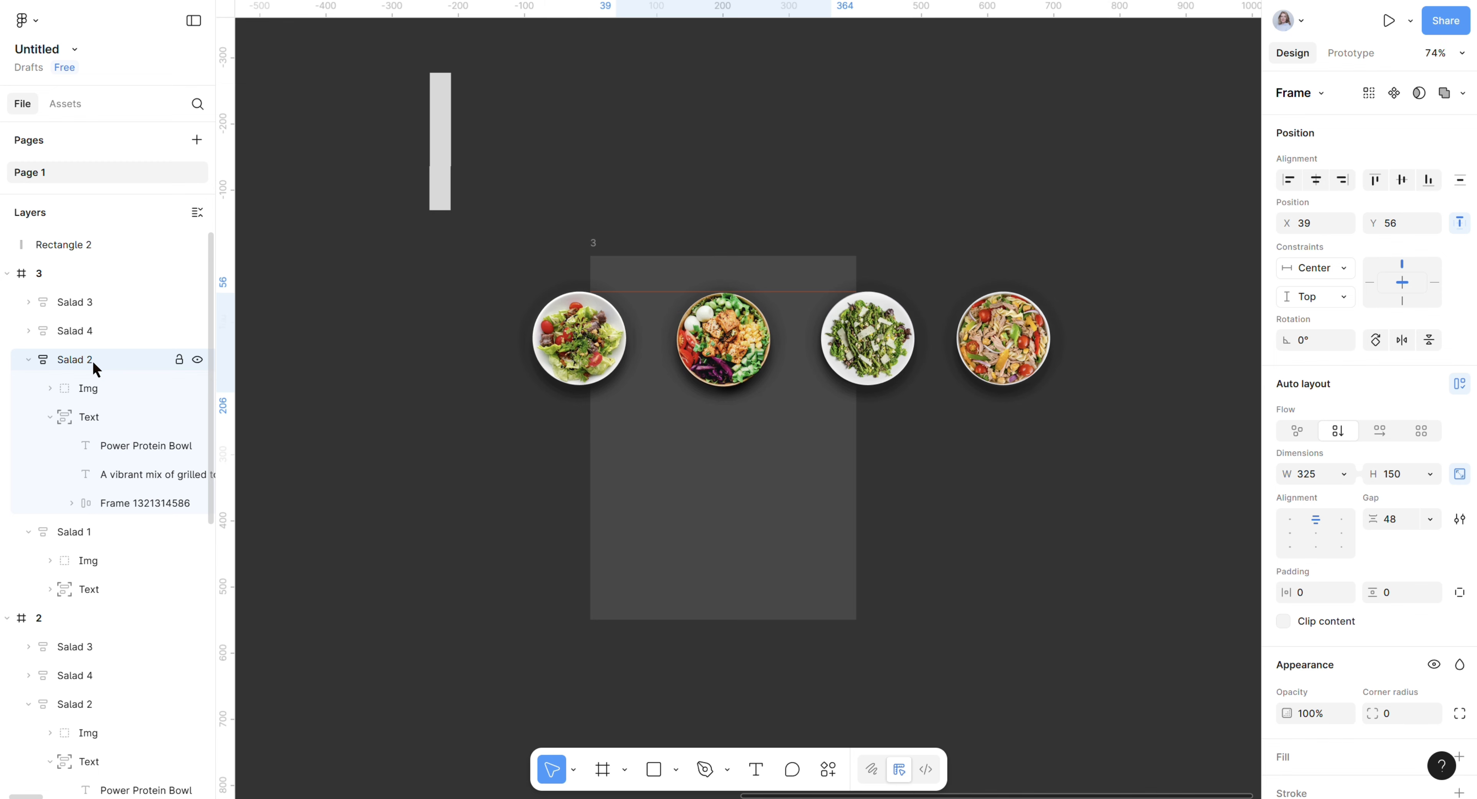
Move Salad 1's hidden text block in frame 2 left to X -16.
{"action": "left_click", "coordinate": [366, 511]}
{"action": "scroll", "coordinate": [366, 511], "scroll_direction": "left", "scroll_amount": 10}
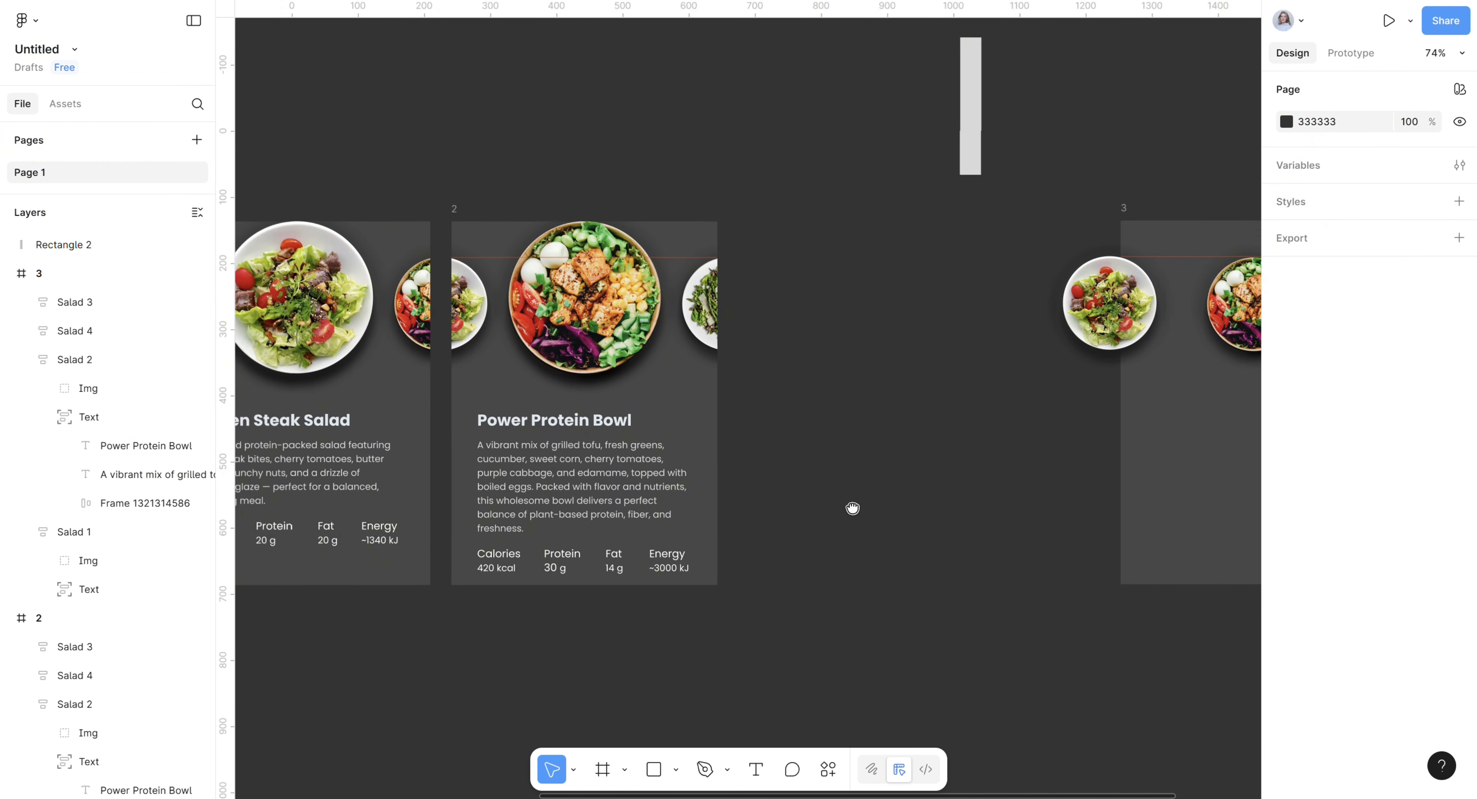
{"action": "left_click", "coordinate": [574, 299]}
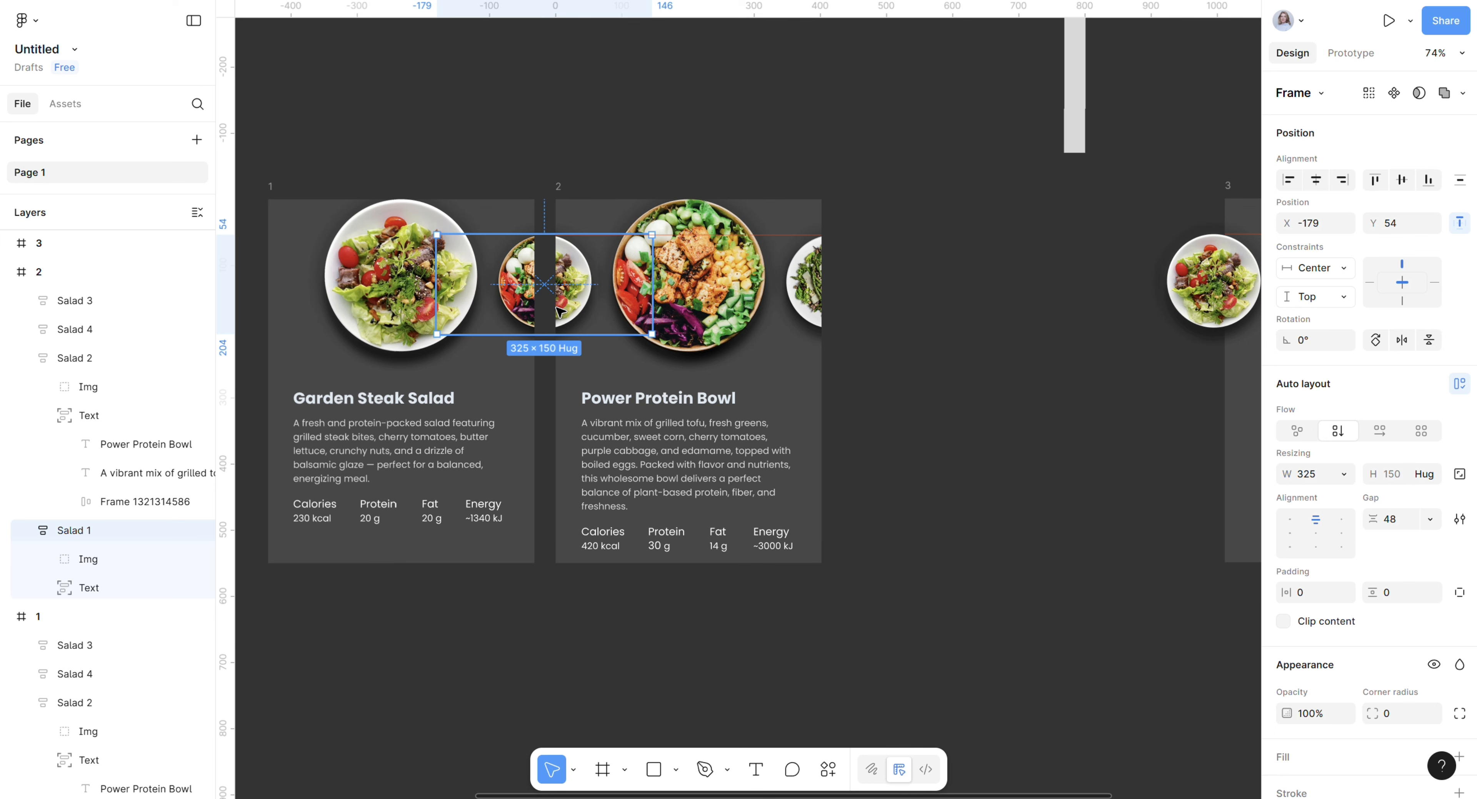
{"action": "left_click", "coordinate": [88, 587]}
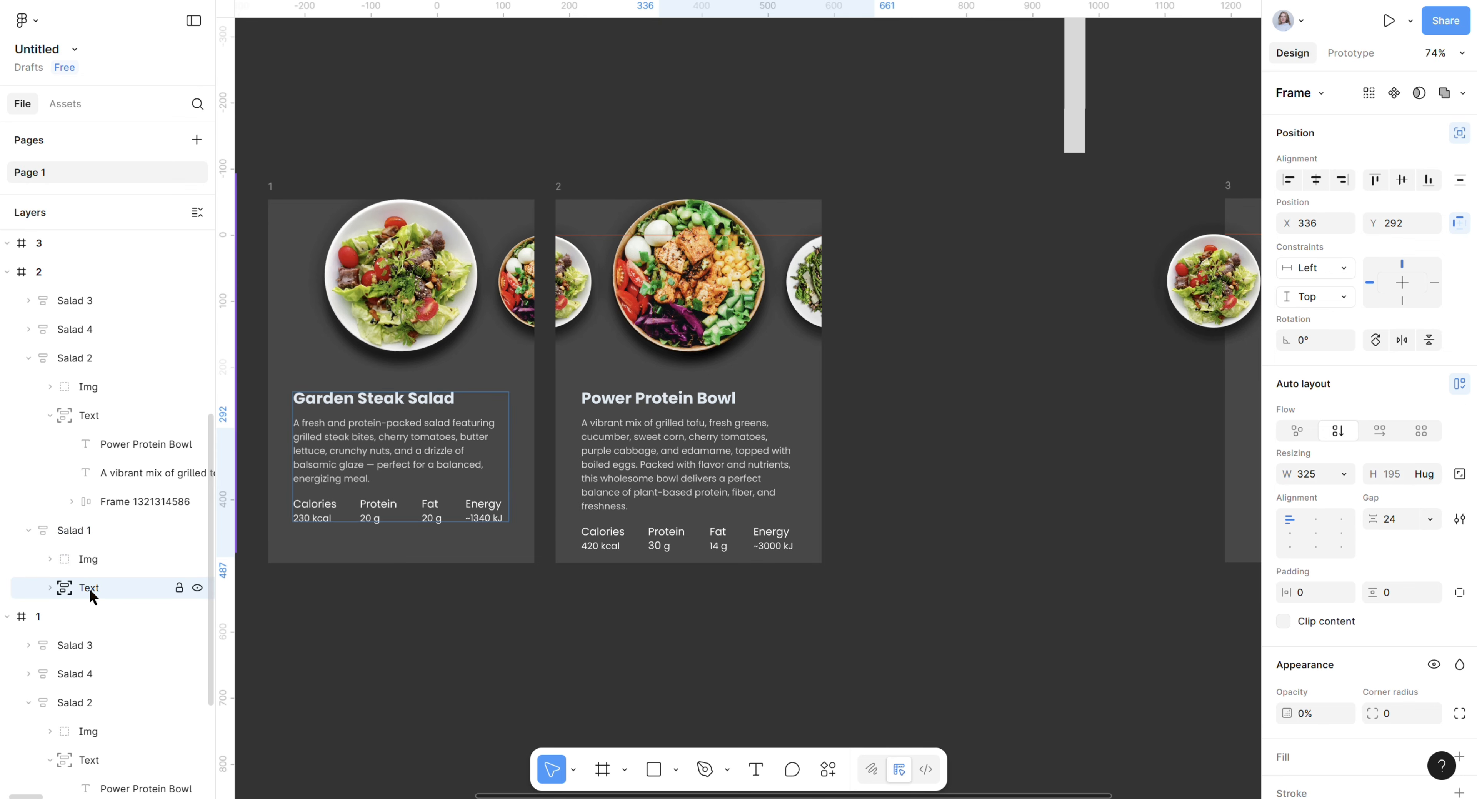
{"action": "key", "text": "shift+Left"}
{"action": "key", "text": "shift+Left"}
{"action": "key", "text": "shift+Left"}
{"action": "key", "text": "shift+Left"}
{"action": "key", "text": "shift+Left"}
{"action": "key", "text": "shift+Left"}
{"action": "key", "text": "shift+Left"}
{"action": "key", "text": "shift+Left"}
{"action": "key", "text": "shift+Left"}
{"action": "key", "text": "shift+Left"}
{"action": "key", "text": "shift+Left"}
{"action": "key", "text": "shift+Left"}
{"action": "key", "text": "shift+Left"}
{"action": "key", "text": "shift+Left"}
{"action": "key", "text": "shift+Left"}
{"action": "key", "text": "shift+Left"}
{"action": "key", "text": "shift+Left"}
{"action": "key", "text": "shift+Left"}
{"action": "key", "text": "shift+Left"}
{"action": "key", "text": "shift+Left"}
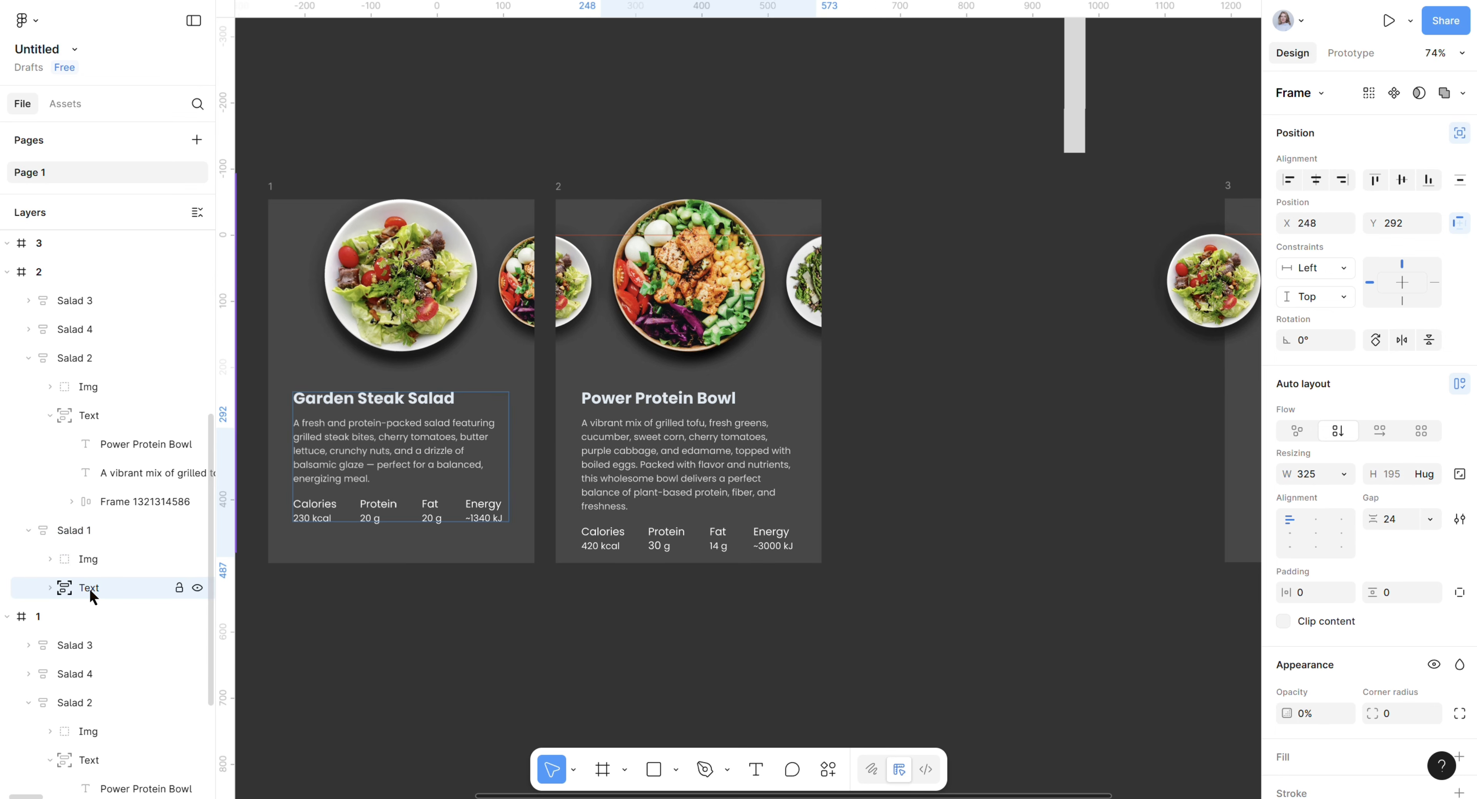
{"action": "key", "text": "shift+Left"}
{"action": "key", "text": "shift+Left"}
{"action": "key", "text": "shift+Left"}
{"action": "key", "text": "shift+Left"}
{"action": "key", "text": "shift+Left"}
{"action": "key", "text": "shift+Left"}
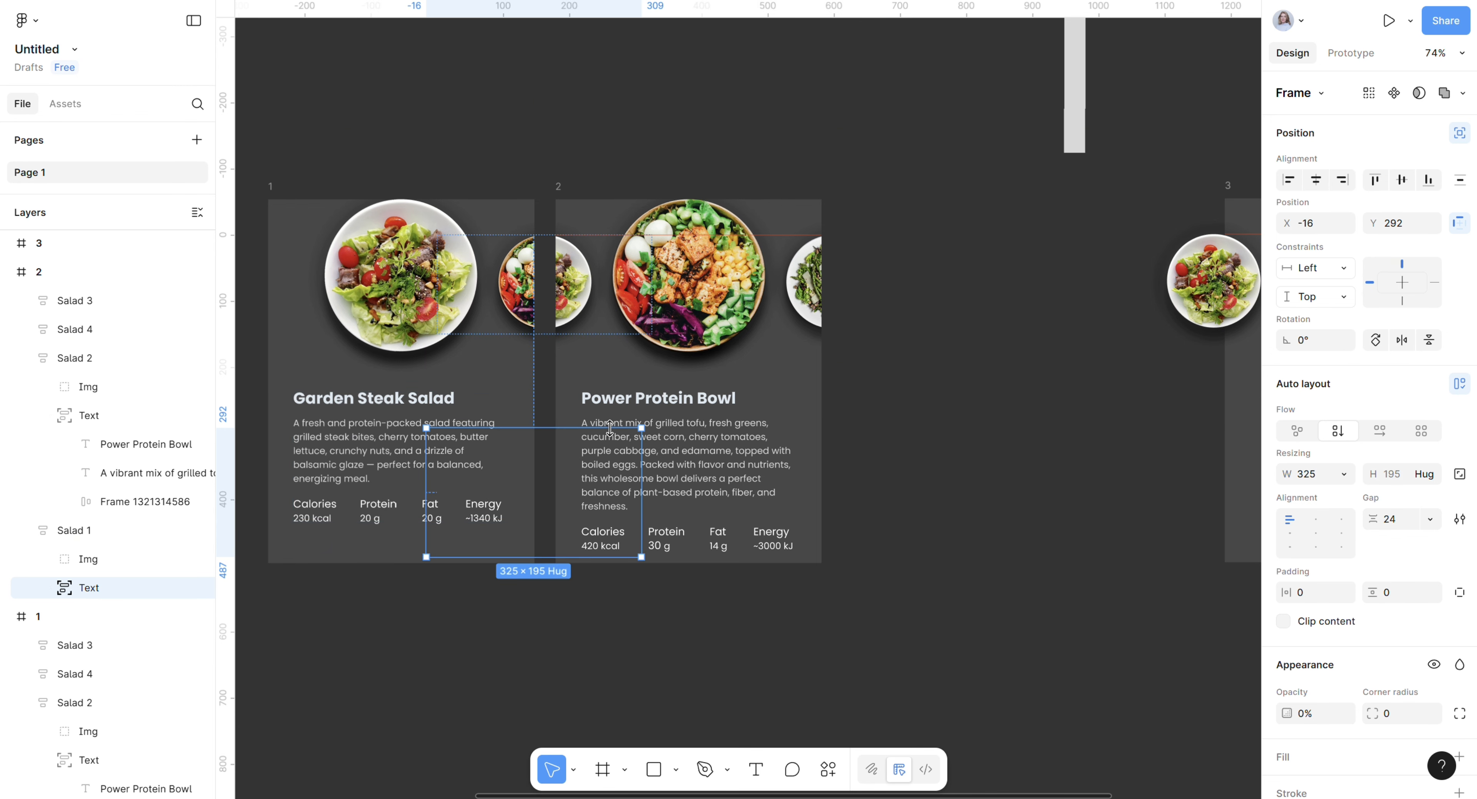
Move frame 2 to X 568, Y 157, clear of frame 1, and turn off its content clipping.
{"action": "left_click_drag", "start_coordinate": [559, 186], "coordinate": [775, 199]}
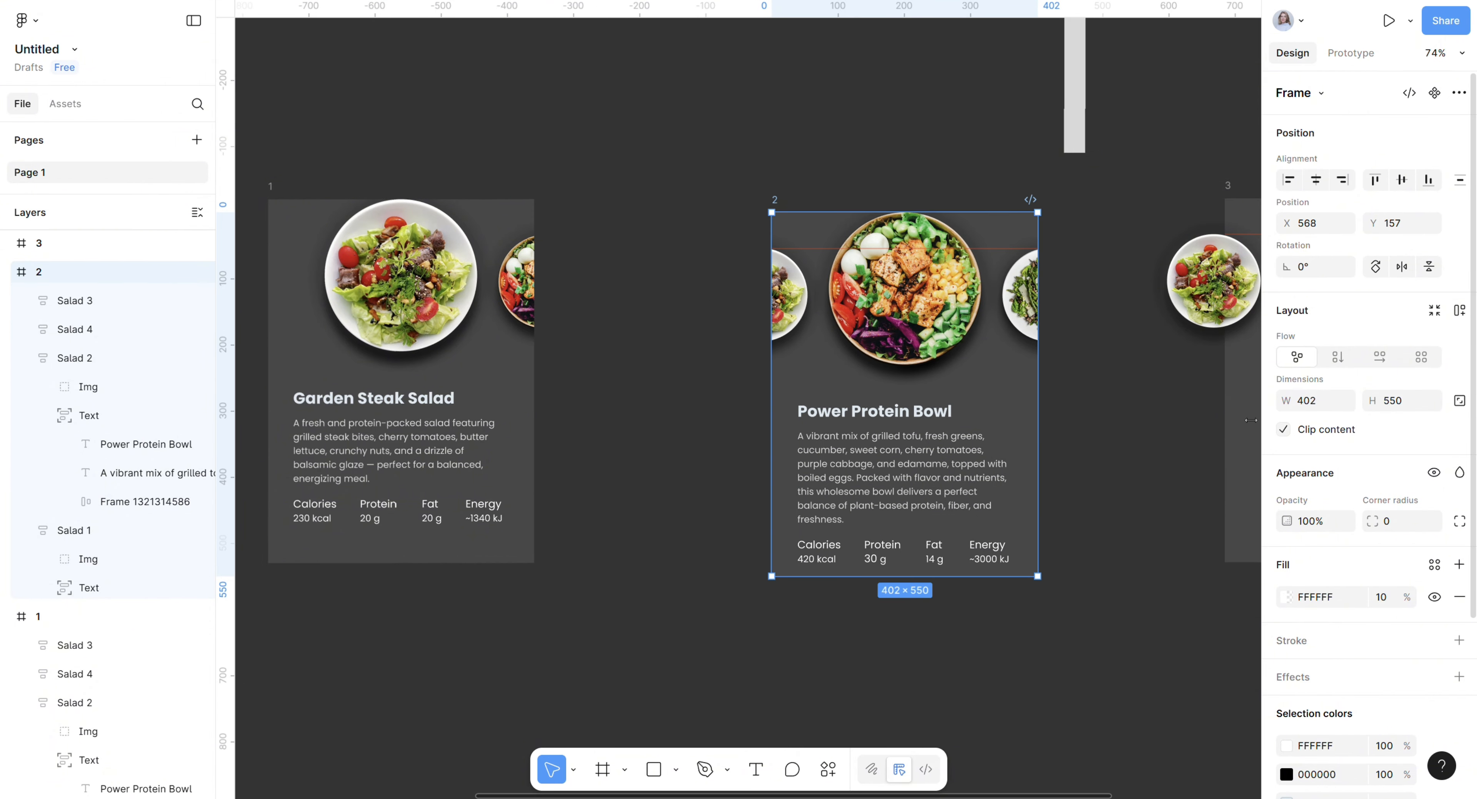
{"action": "left_click", "coordinate": [1283, 429]}
{"action": "left_click", "coordinate": [735, 328]}
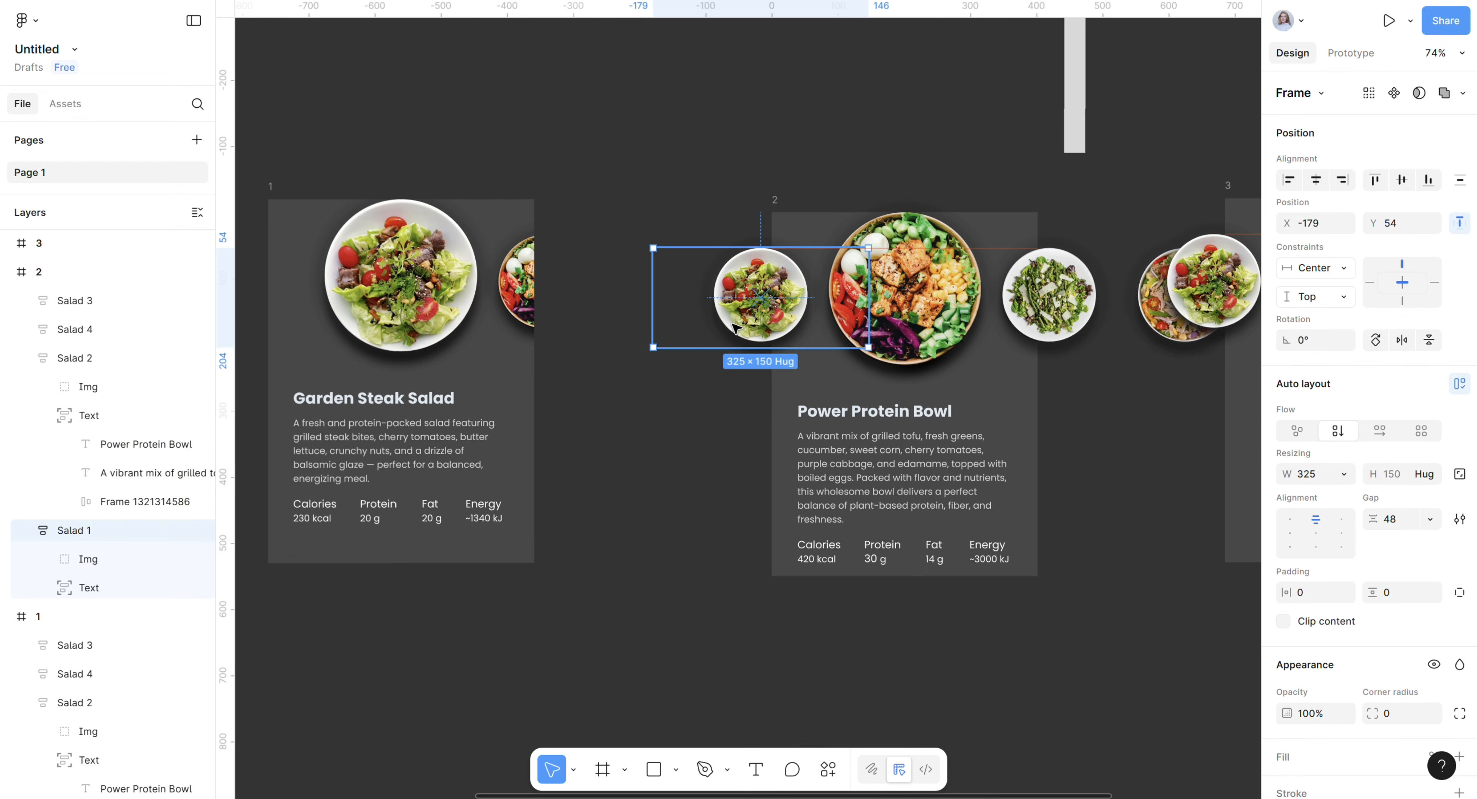
Move Salad 1's text block in frame 2 left to X -48 and set its opacity to 100%.
{"action": "left_click", "coordinate": [89, 587]}
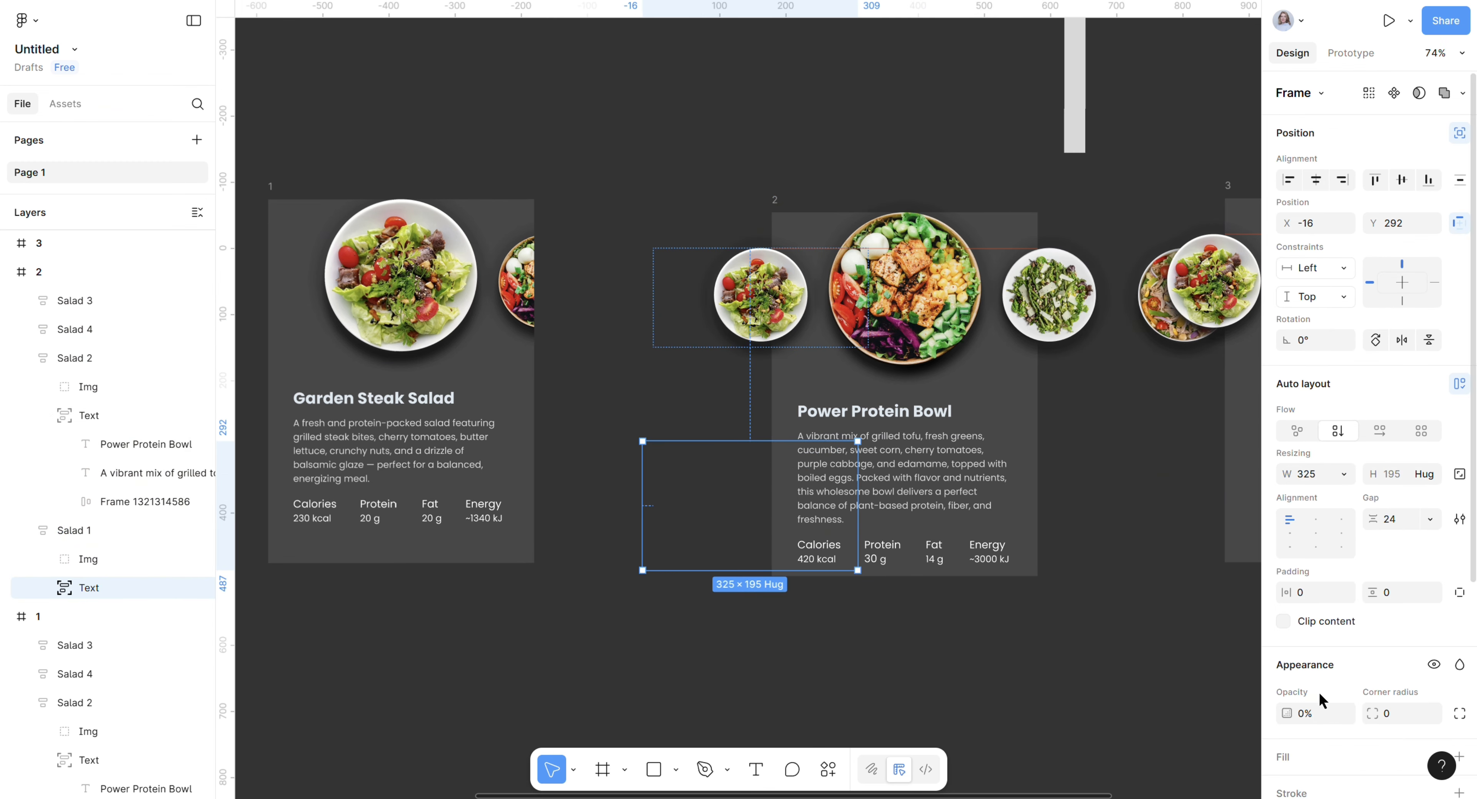
{"action": "key", "text": "shift+Left"}
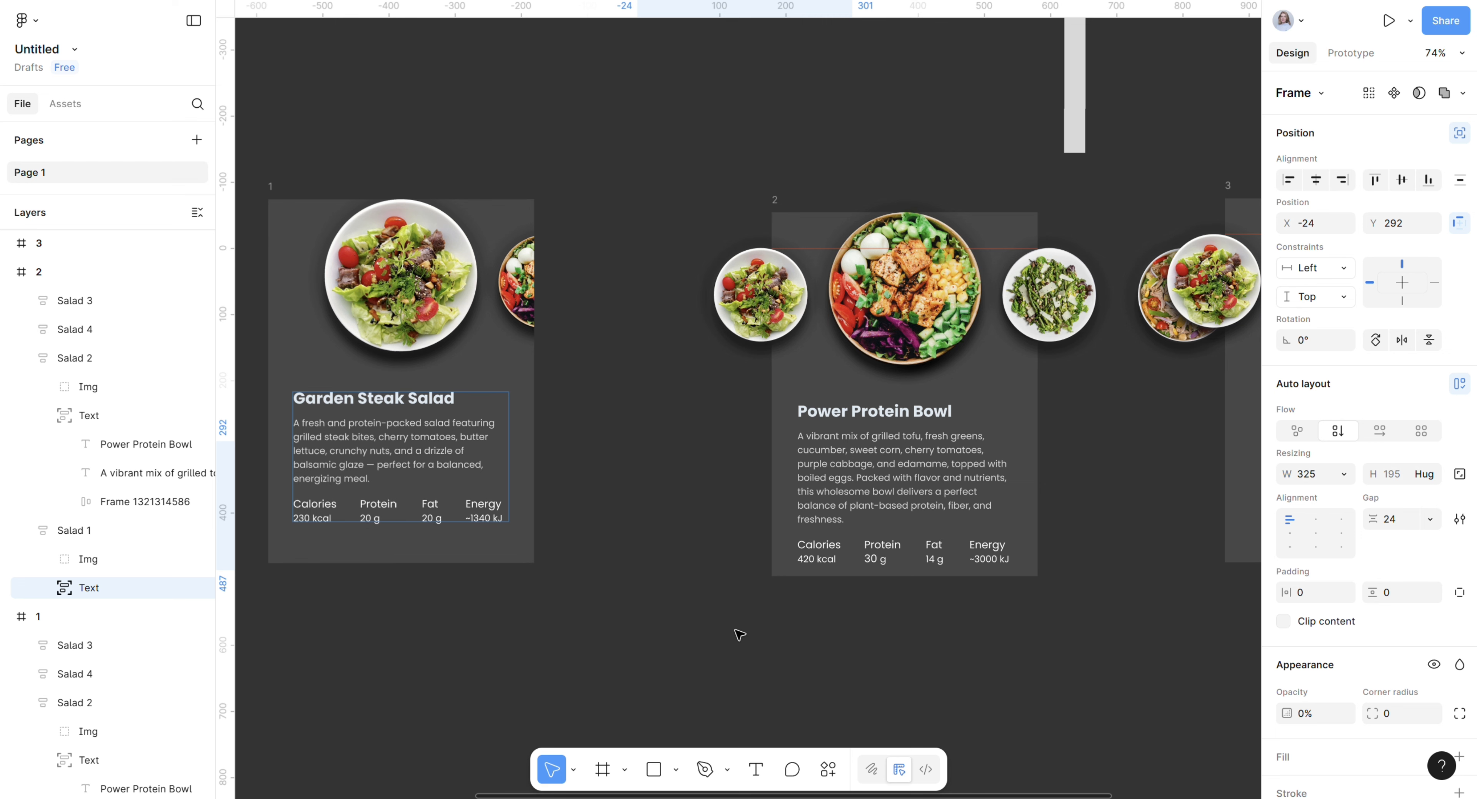
{"action": "key", "text": "shift+Left"}
{"action": "key", "text": "shift+Left"}
{"action": "left_click", "coordinate": [1316, 594]}
{"action": "type", "text": "1"}
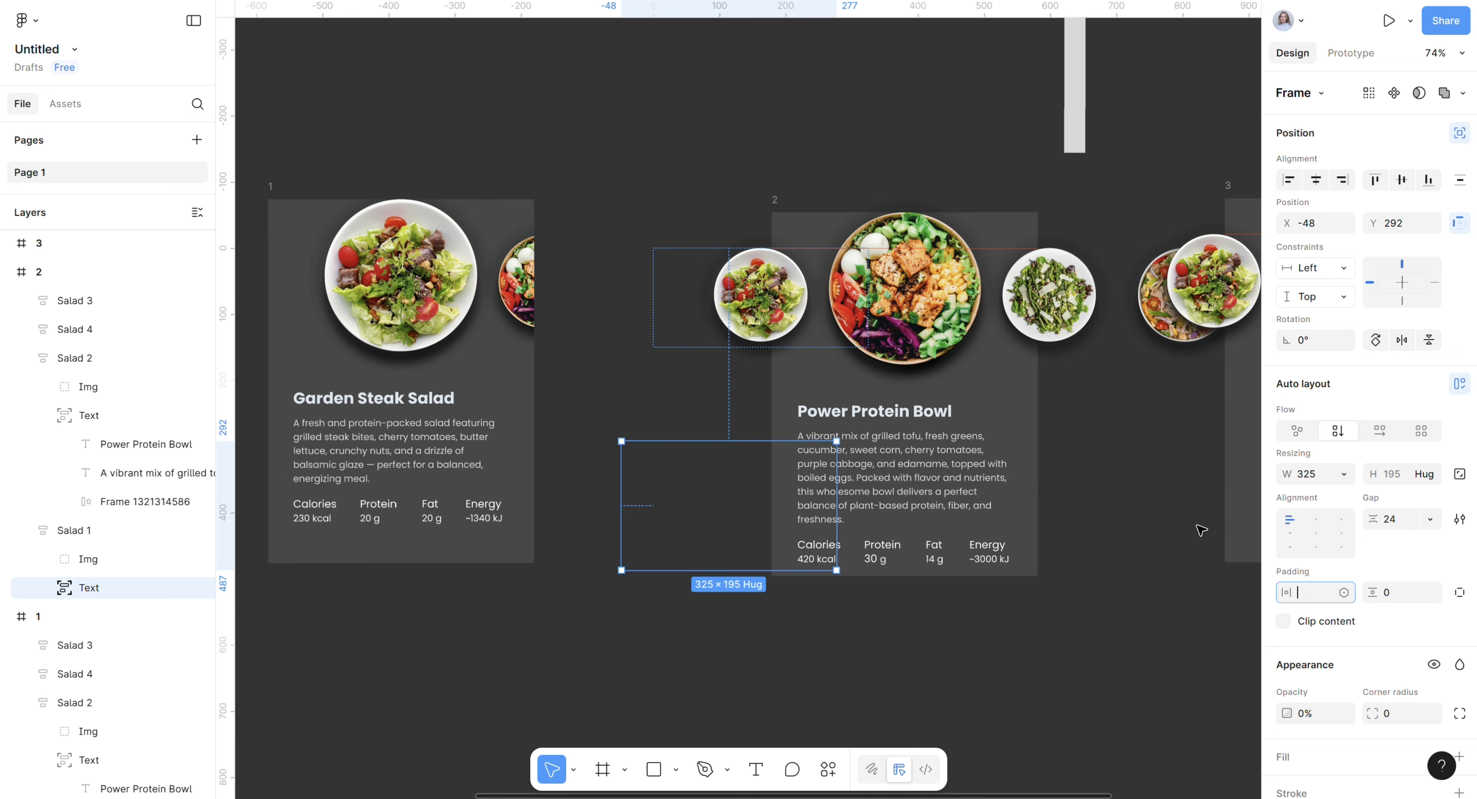
{"action": "left_click", "coordinate": [1316, 713]}
{"action": "type", "text": "100"}
{"action": "key", "text": "Return"}
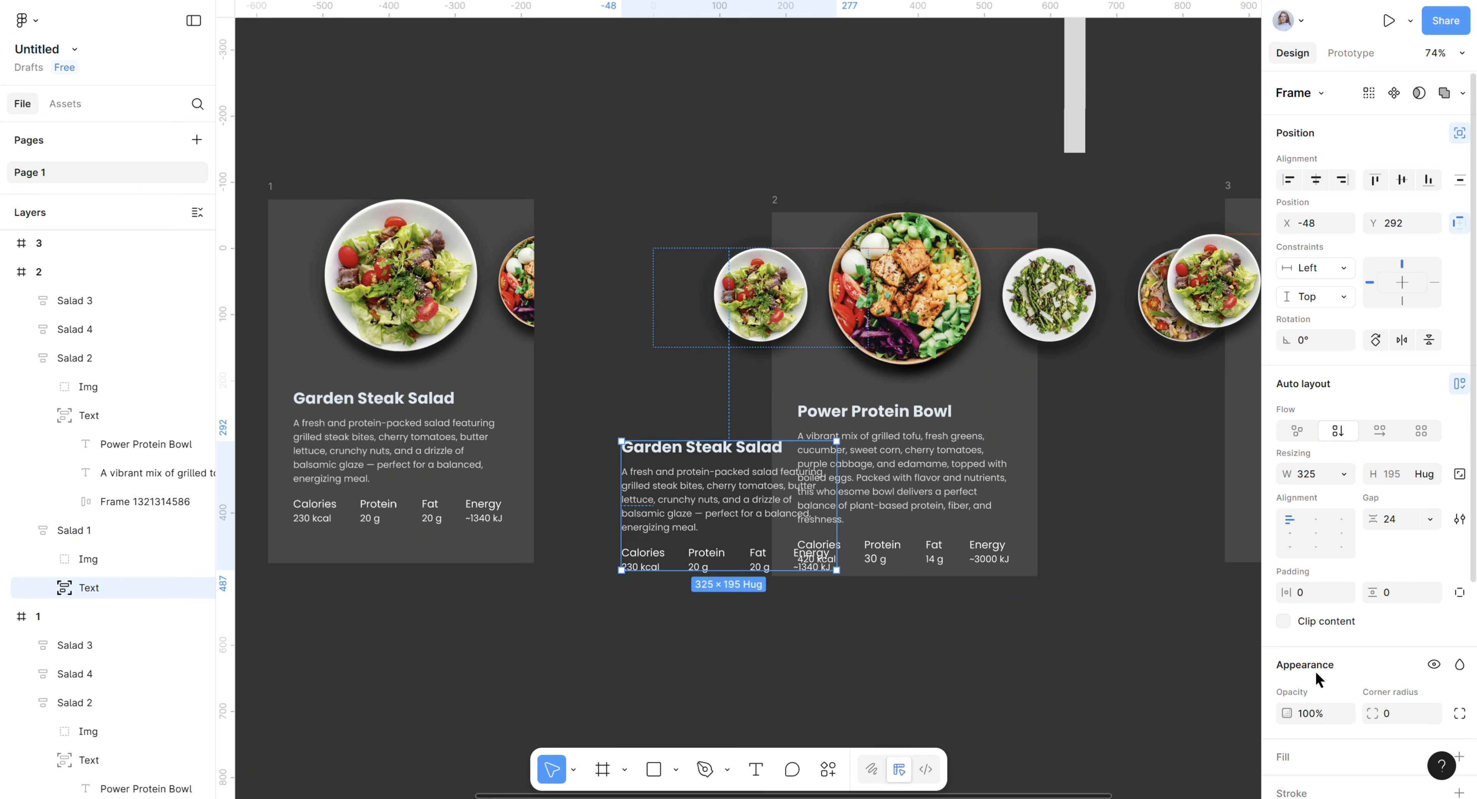
Shift Salad 1's text block in frame 2 further left to X -296 and set its opacity to 0%.
{"action": "key", "text": "shift+Left"}
{"action": "key", "text": "shift+Left"}
{"action": "key", "text": "shift+Left"}
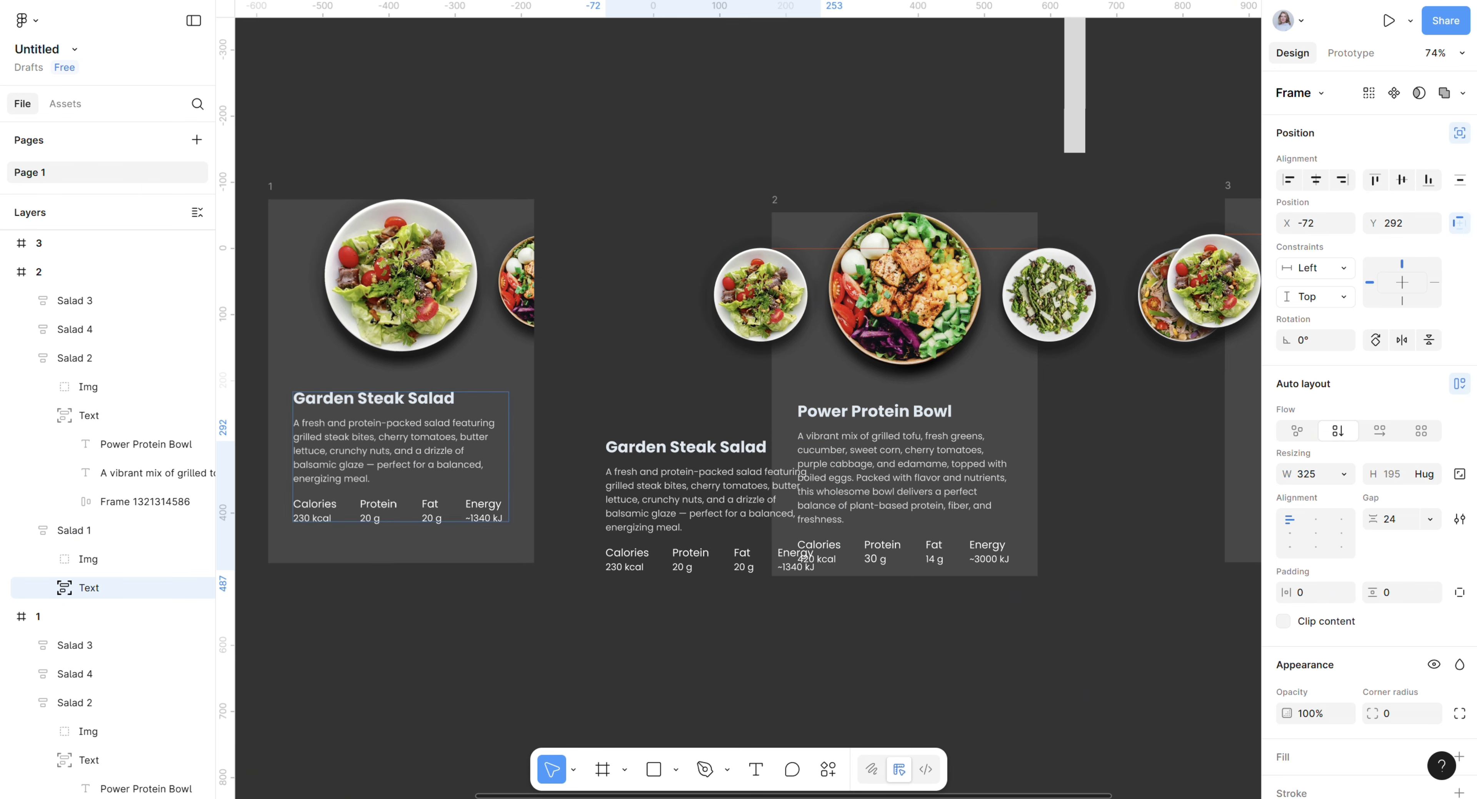
{"action": "key", "text": "shift+Left"}
{"action": "key", "text": "shift+Left"}
{"action": "key", "text": "shift+Left"}
{"action": "key", "text": "shift+Left"}
{"action": "key", "text": "shift+Left"}
{"action": "key", "text": "shift+Left"}
{"action": "key", "text": "shift+Left"}
{"action": "key", "text": "shift+Left"}
{"action": "key", "text": "shift+Left"}
{"action": "key", "text": "shift+Left"}
{"action": "key", "text": "shift+Left"}
{"action": "key", "text": "shift+Left"}
{"action": "key", "text": "shift+Left"}
{"action": "key", "text": "shift+Left"}
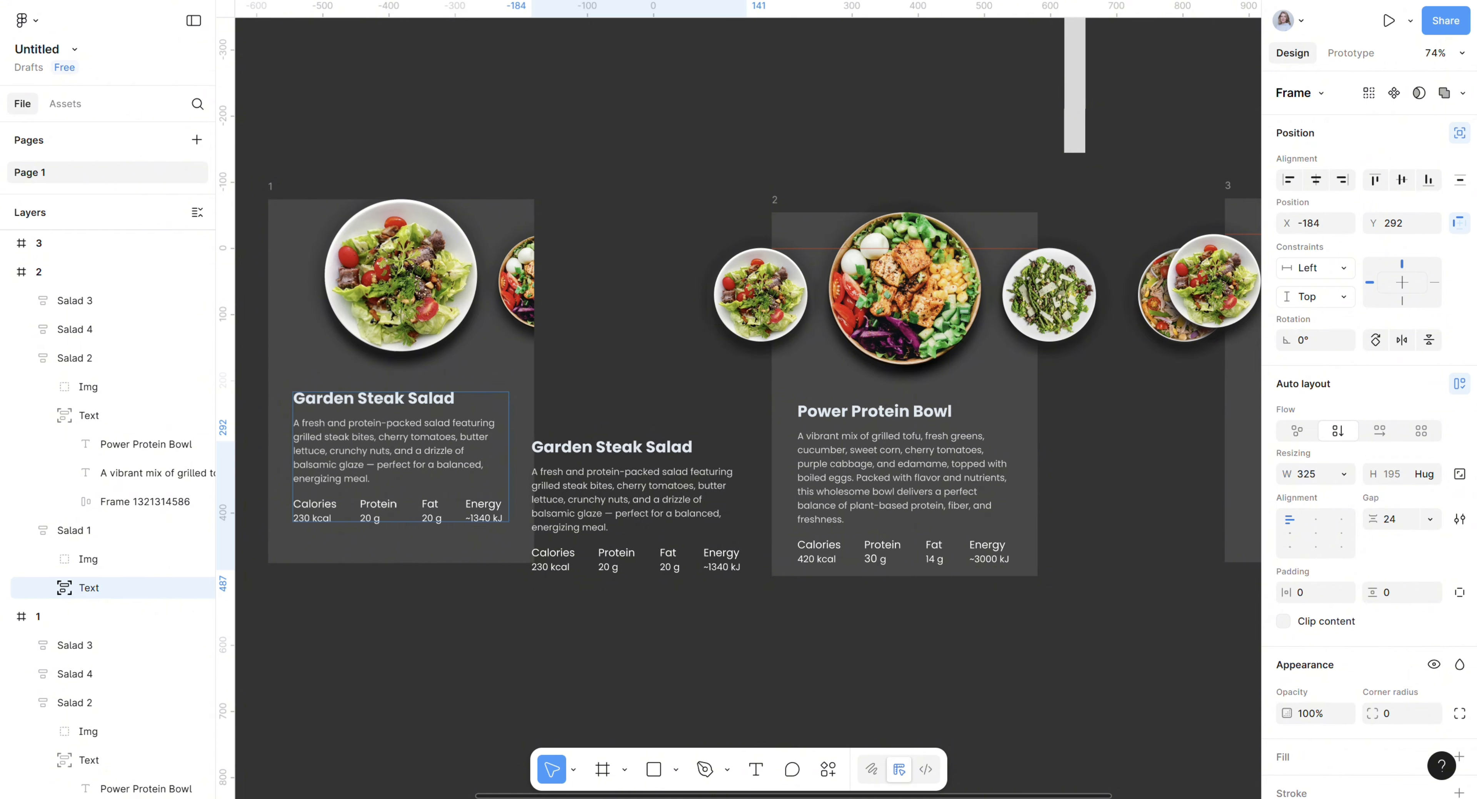
{"action": "key", "text": "shift+Left"}
{"action": "key", "text": "shift+Left"}
{"action": "key", "text": "shift+Left"}
{"action": "key", "text": "shift+Left"}
{"action": "key", "text": "shift+Left"}
{"action": "key", "text": "shift+Left"}
{"action": "key", "text": "shift+Left"}
{"action": "key", "text": "shift+Left"}
{"action": "key", "text": "shift+Left"}
{"action": "key", "text": "shift+Left"}
{"action": "key", "text": "shift+Left"}
{"action": "key", "text": "shift+Left"}
{"action": "key", "text": "shift+Left"}
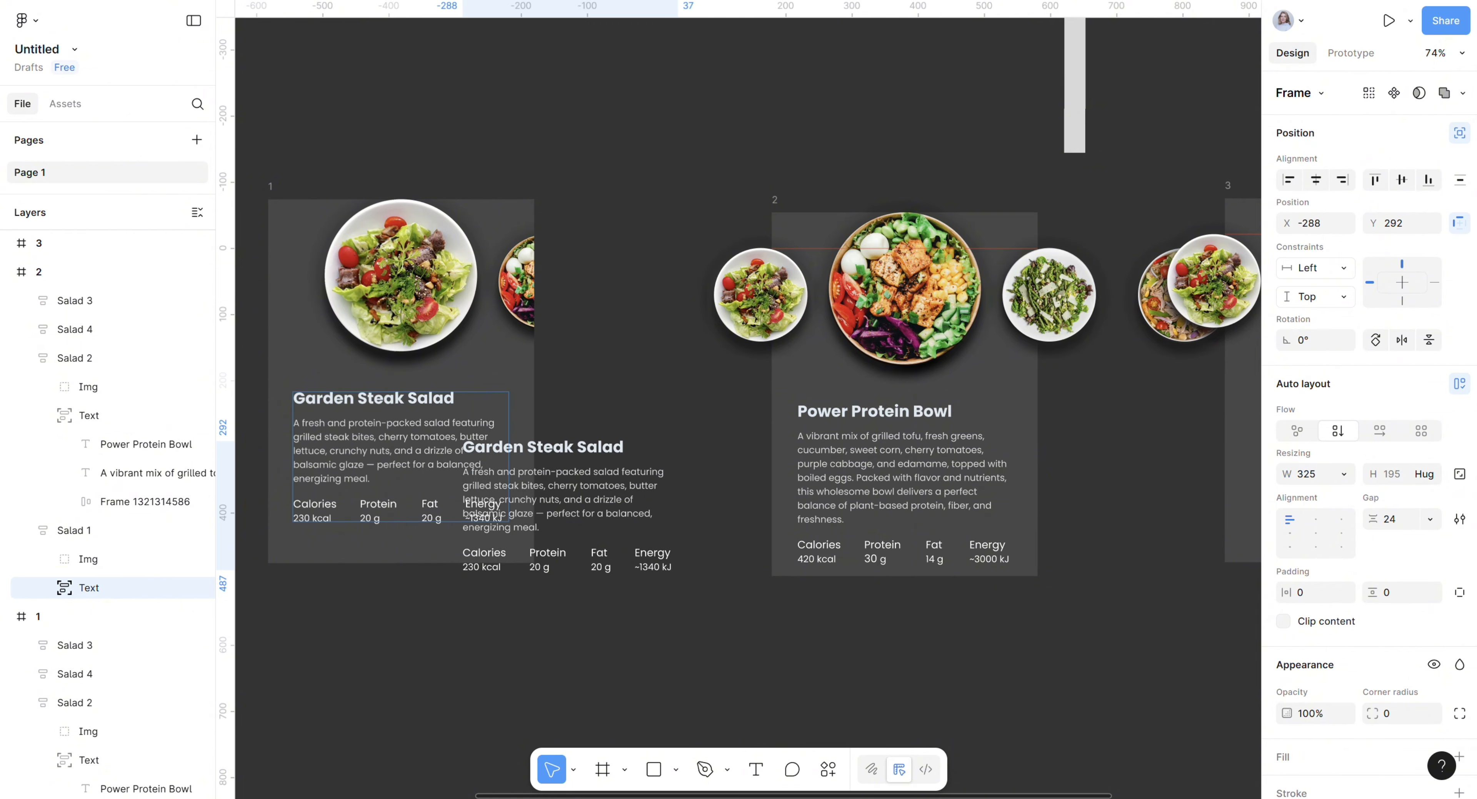
{"action": "key", "text": "shift+Left"}
{"action": "key", "text": "shift+Left"}
{"action": "key", "text": "shift+Left"}
{"action": "key", "text": "shift+Left"}
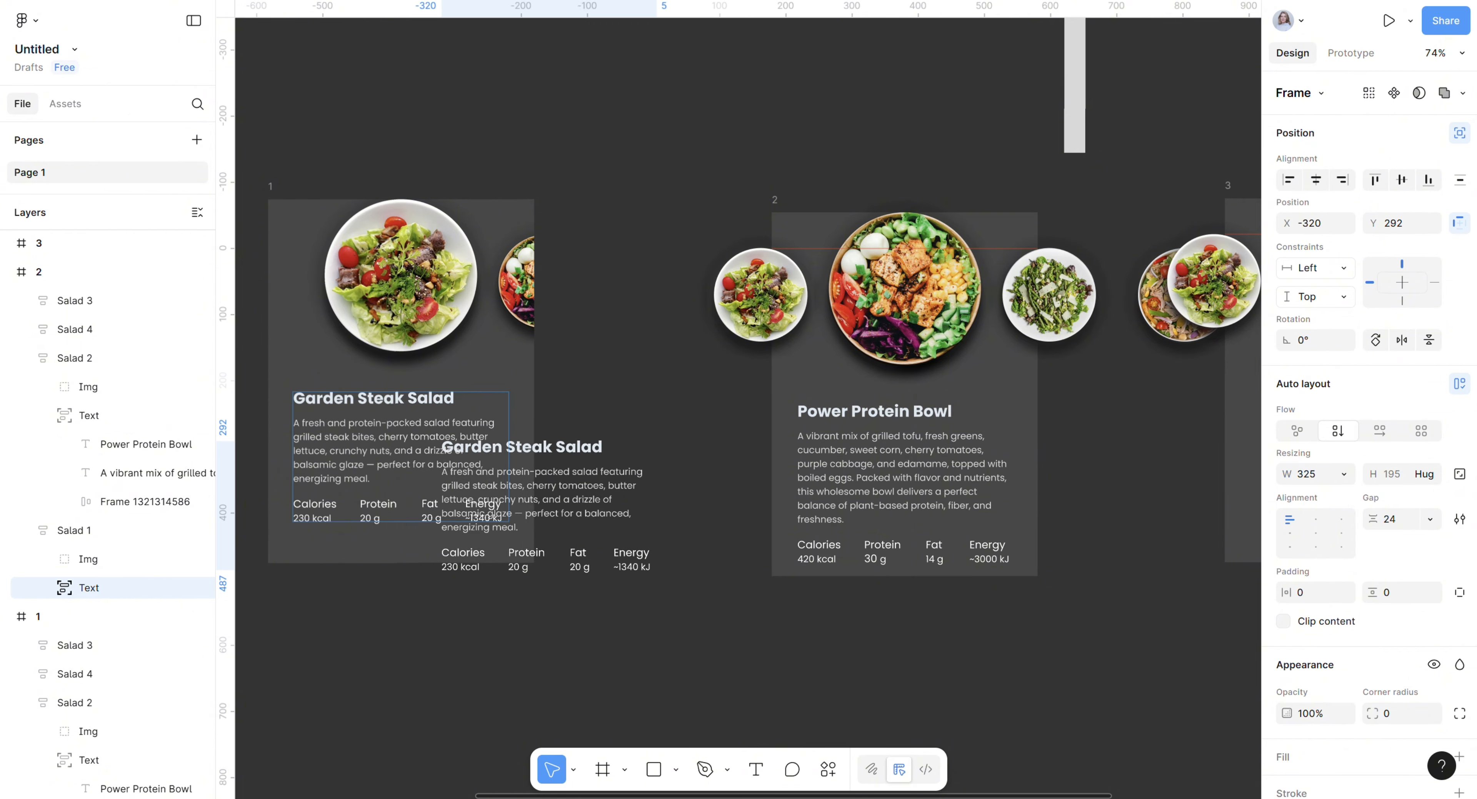
{"action": "key", "text": "shift+Left"}
{"action": "key", "text": "shift+Right"}
{"action": "key", "text": "shift+Right"}
{"action": "key", "text": "shift+Right"}
{"action": "key", "text": "shift+Right"}
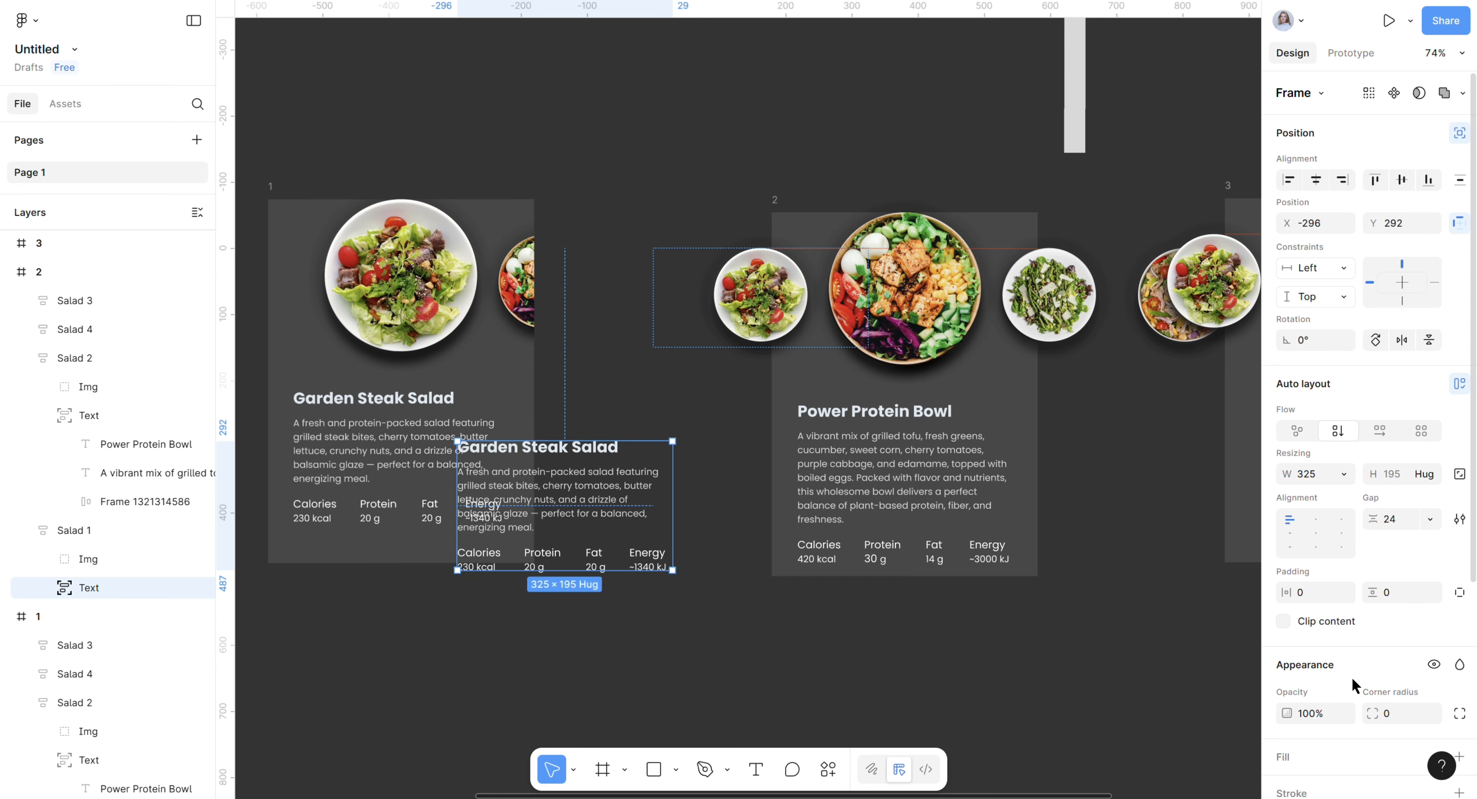
{"action": "left_click", "coordinate": [1333, 712]}
{"action": "key", "text": "Return"}
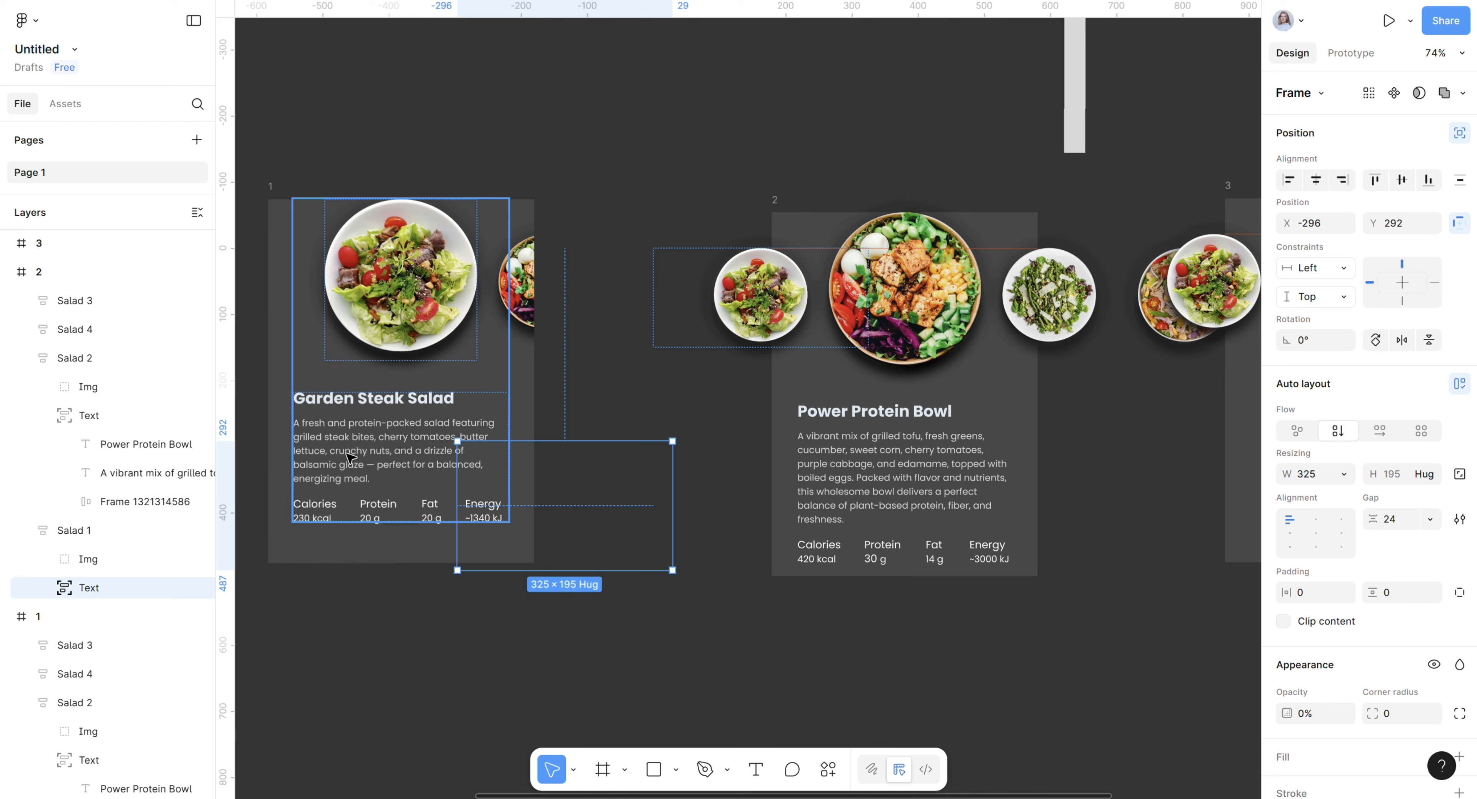
Turn content clipping back on for frame 2 and move it next to frame 1 at X 268, Y 137.
{"action": "left_click", "coordinate": [86, 276]}
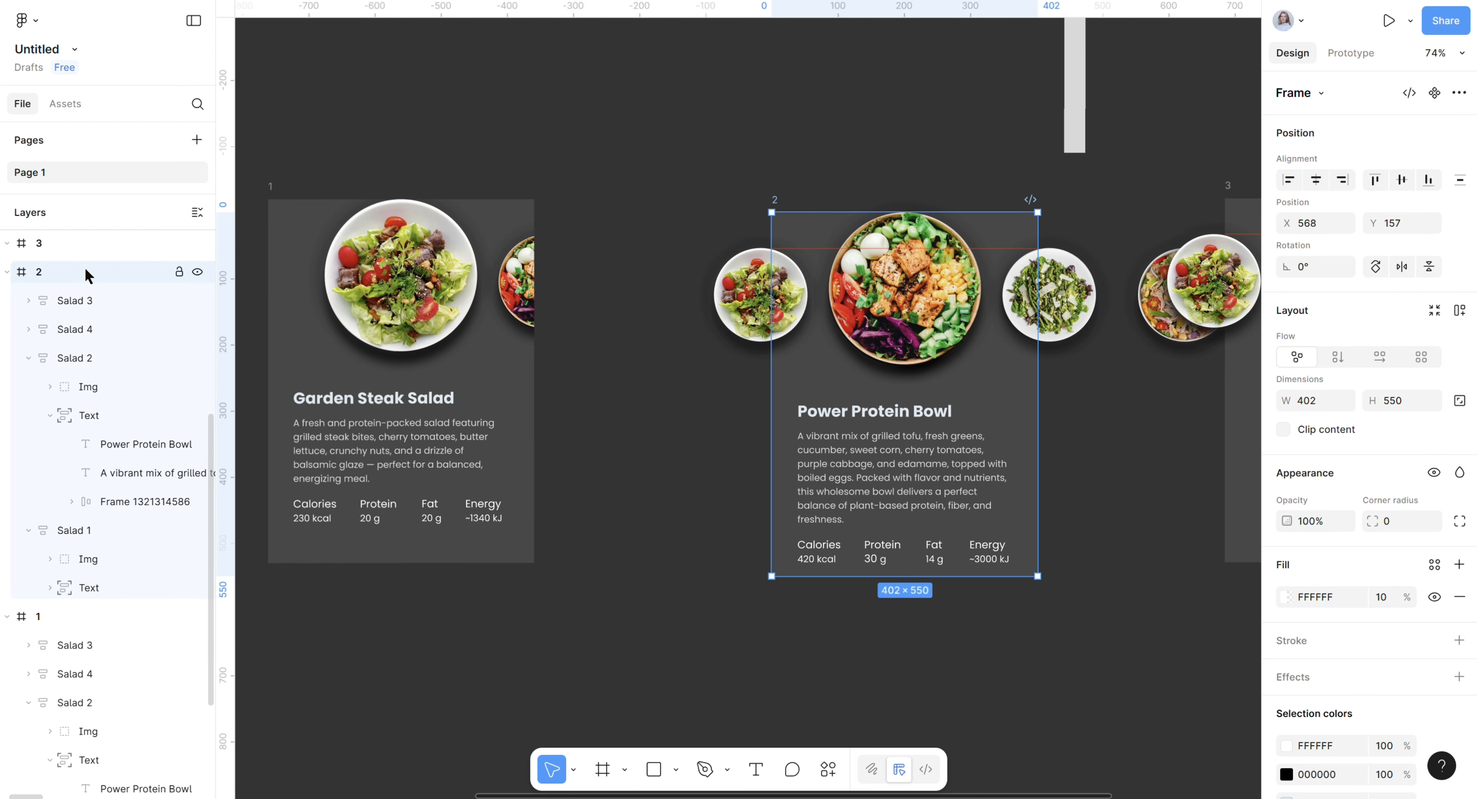
{"action": "left_click", "coordinate": [1283, 430]}
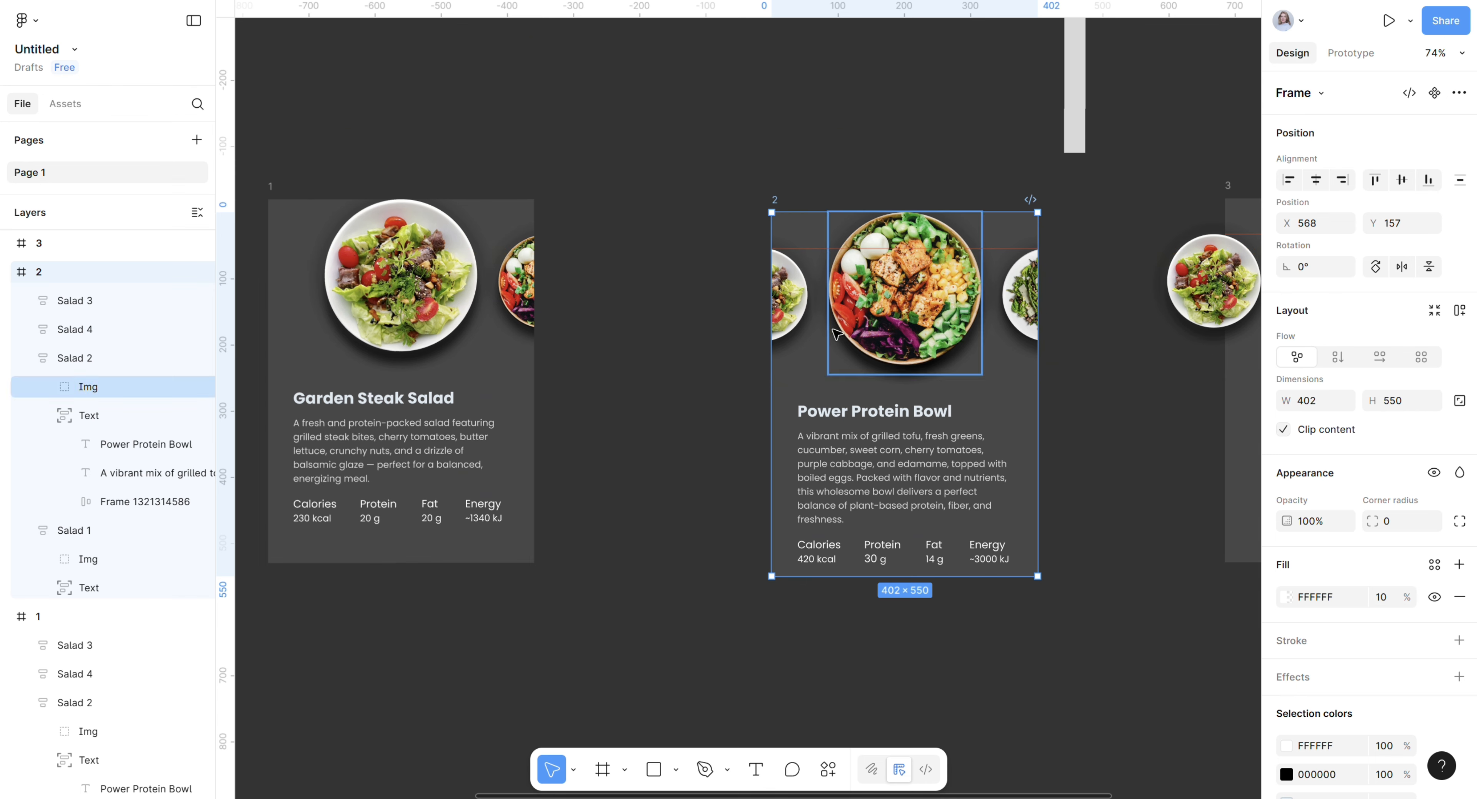
{"action": "left_click_drag", "start_coordinate": [848, 392], "coordinate": [661, 383]}
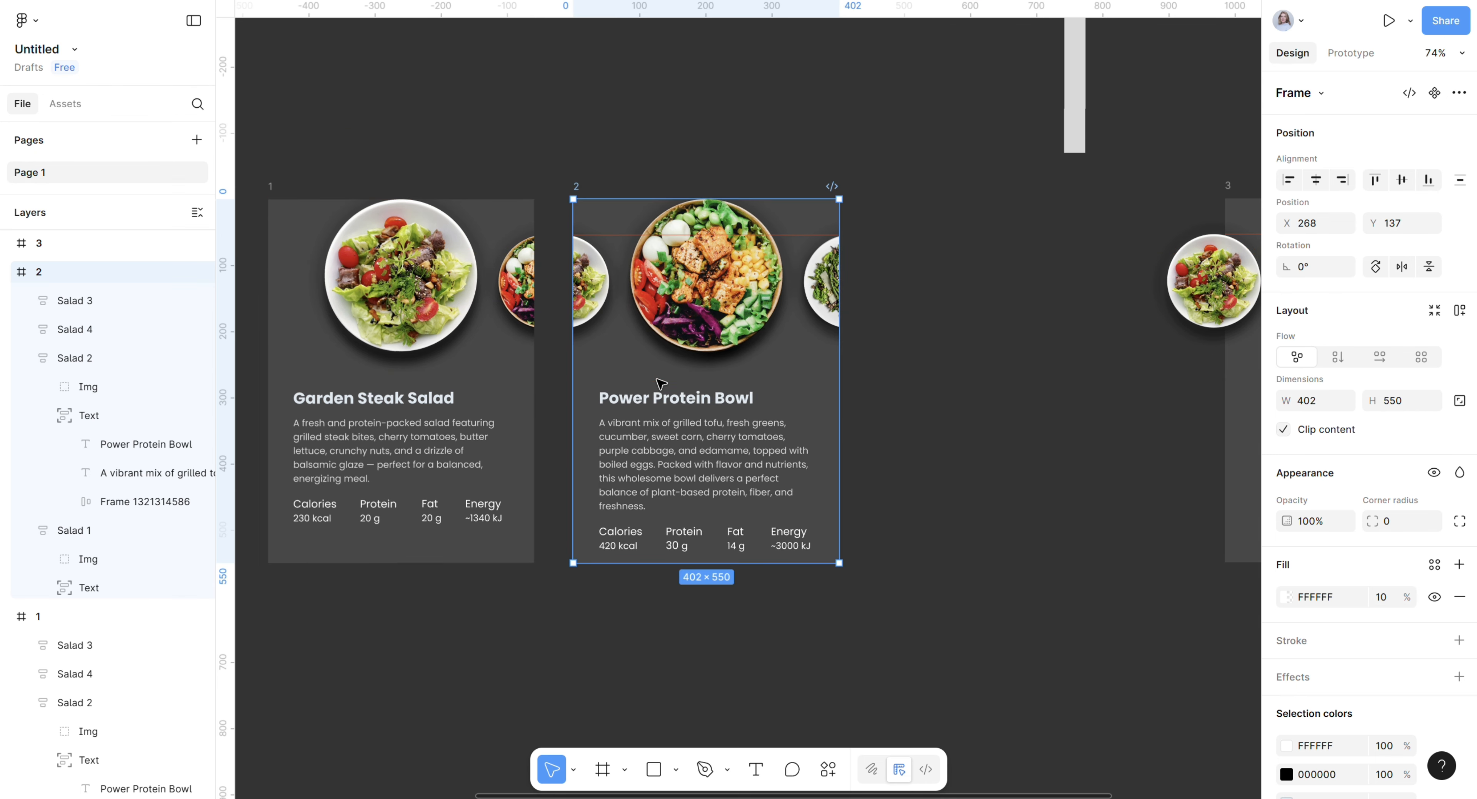
Shift all four salads in frame 3 left together by about 216 px so Salad 3 sits in the middle.
{"action": "left_click", "coordinate": [1065, 441]}
{"action": "left_click_drag", "start_coordinate": [1065, 442], "coordinate": [429, 396]}
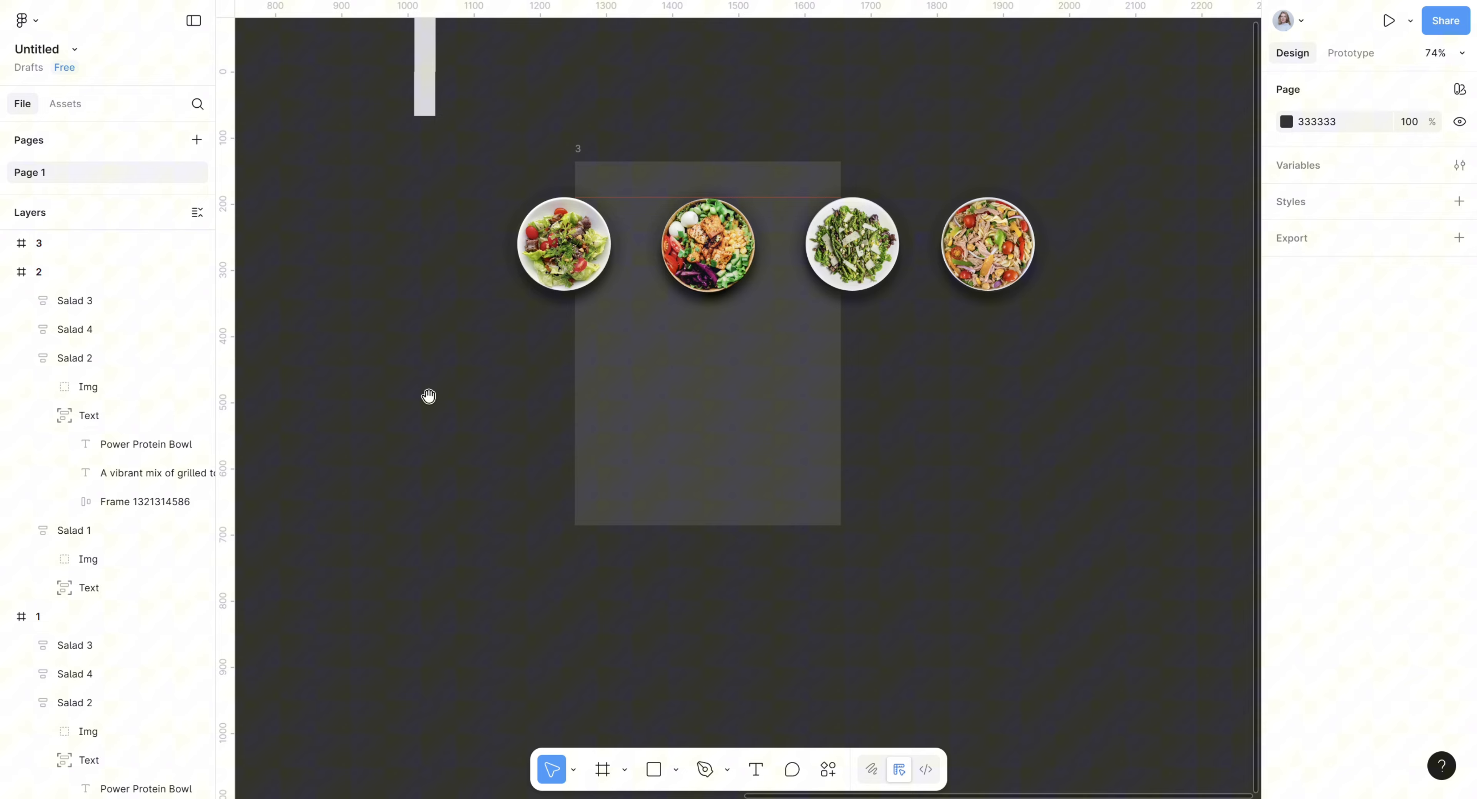
{"action": "left_click", "coordinate": [688, 265]}
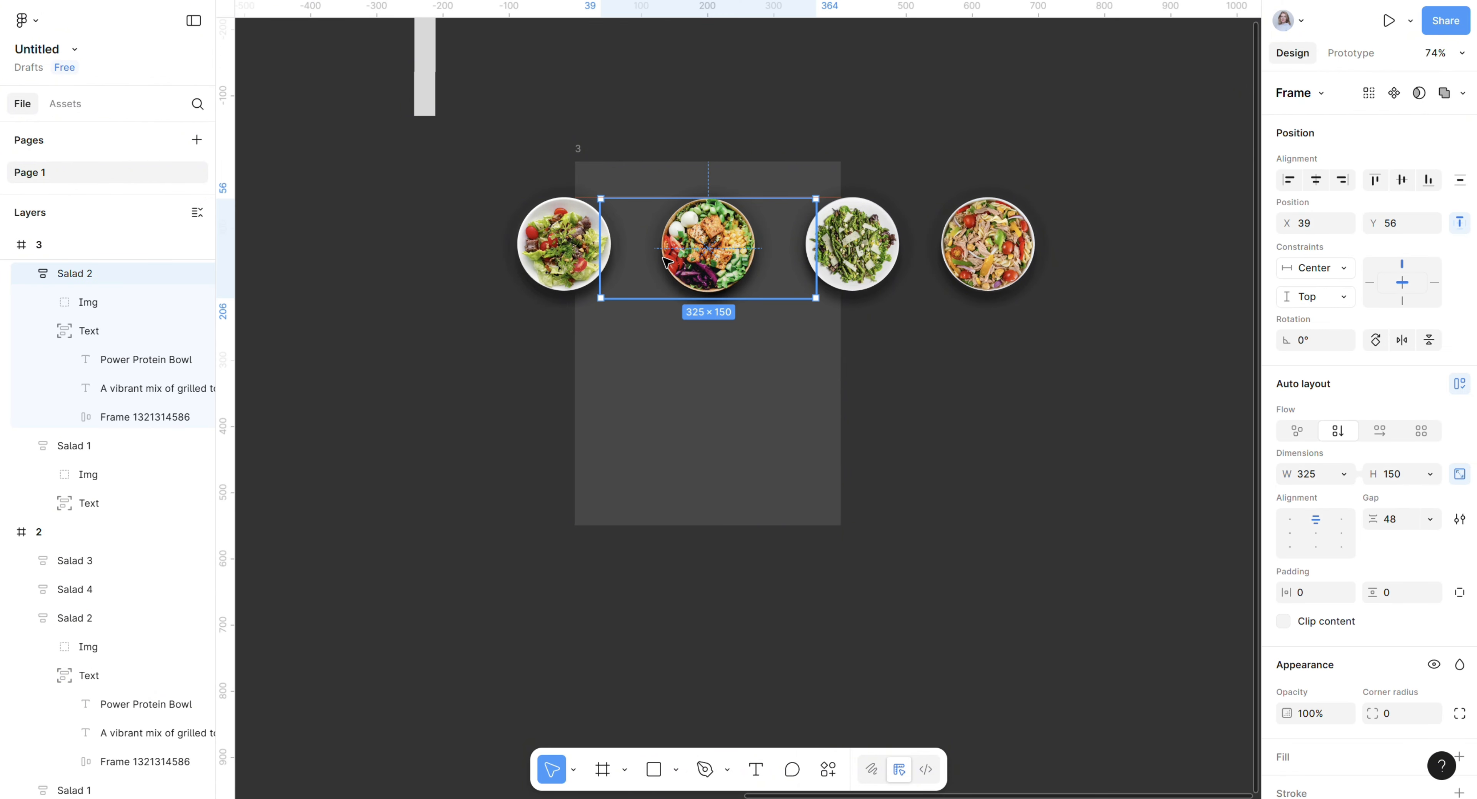
{"action": "left_click", "coordinate": [561, 244], "text": "shift"}
{"action": "left_click", "coordinate": [874, 271], "text": "shift"}
{"action": "left_click", "coordinate": [998, 262], "text": "shift"}
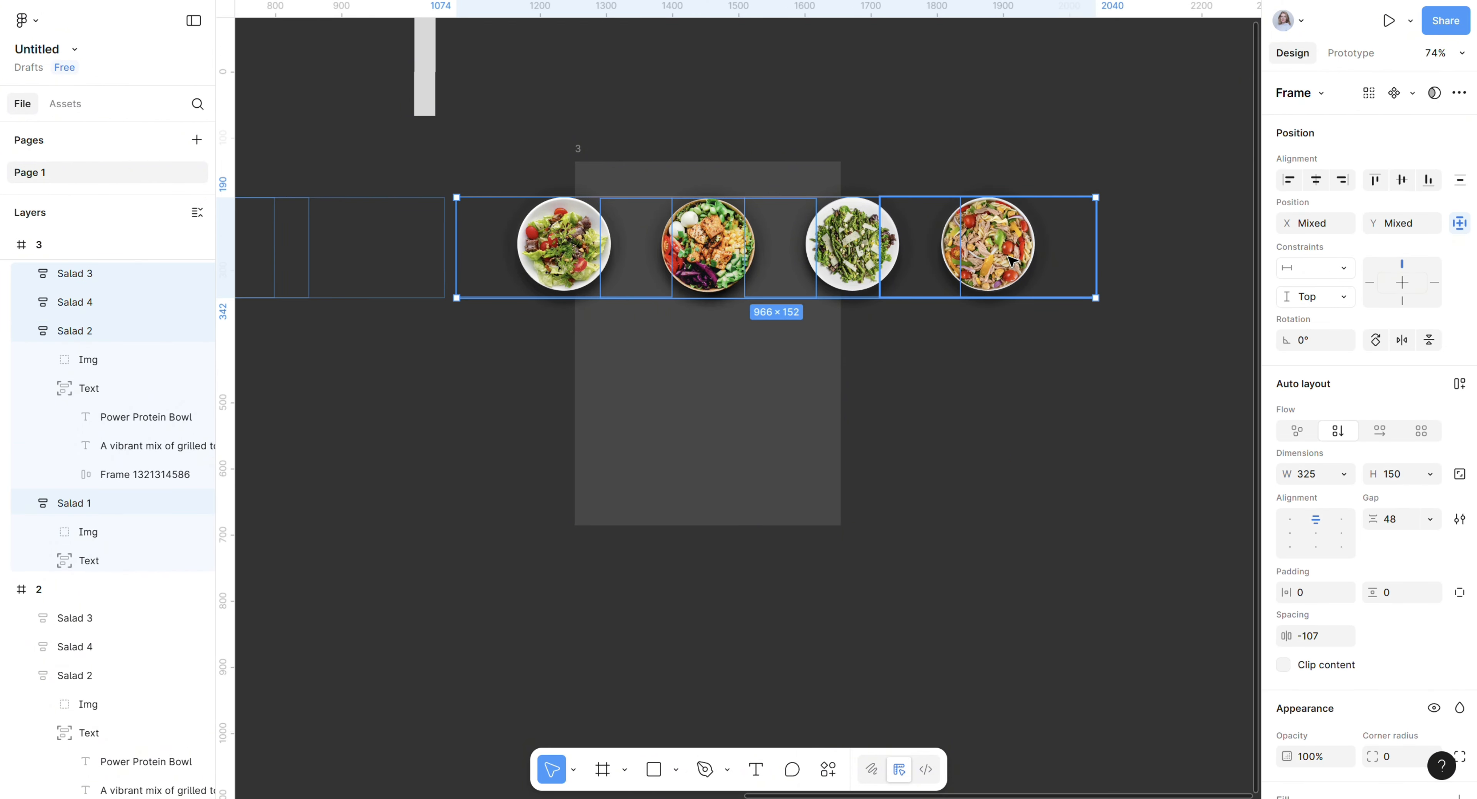
{"action": "key", "text": "shift+Left"}
{"action": "key", "text": "shift+Left"}
{"action": "key", "text": "shift+Left"}
{"action": "key", "text": "shift+Left"}
{"action": "key", "text": "shift+Left"}
{"action": "key", "text": "shift+Left"}
{"action": "key", "text": "shift+Left"}
{"action": "key", "text": "shift+Left"}
{"action": "key", "text": "shift+Left"}
{"action": "key", "text": "shift+Left"}
{"action": "key", "text": "shift+Left"}
{"action": "key", "text": "shift+Left"}
{"action": "key", "text": "shift+Left"}
{"action": "key", "text": "shift+Left"}
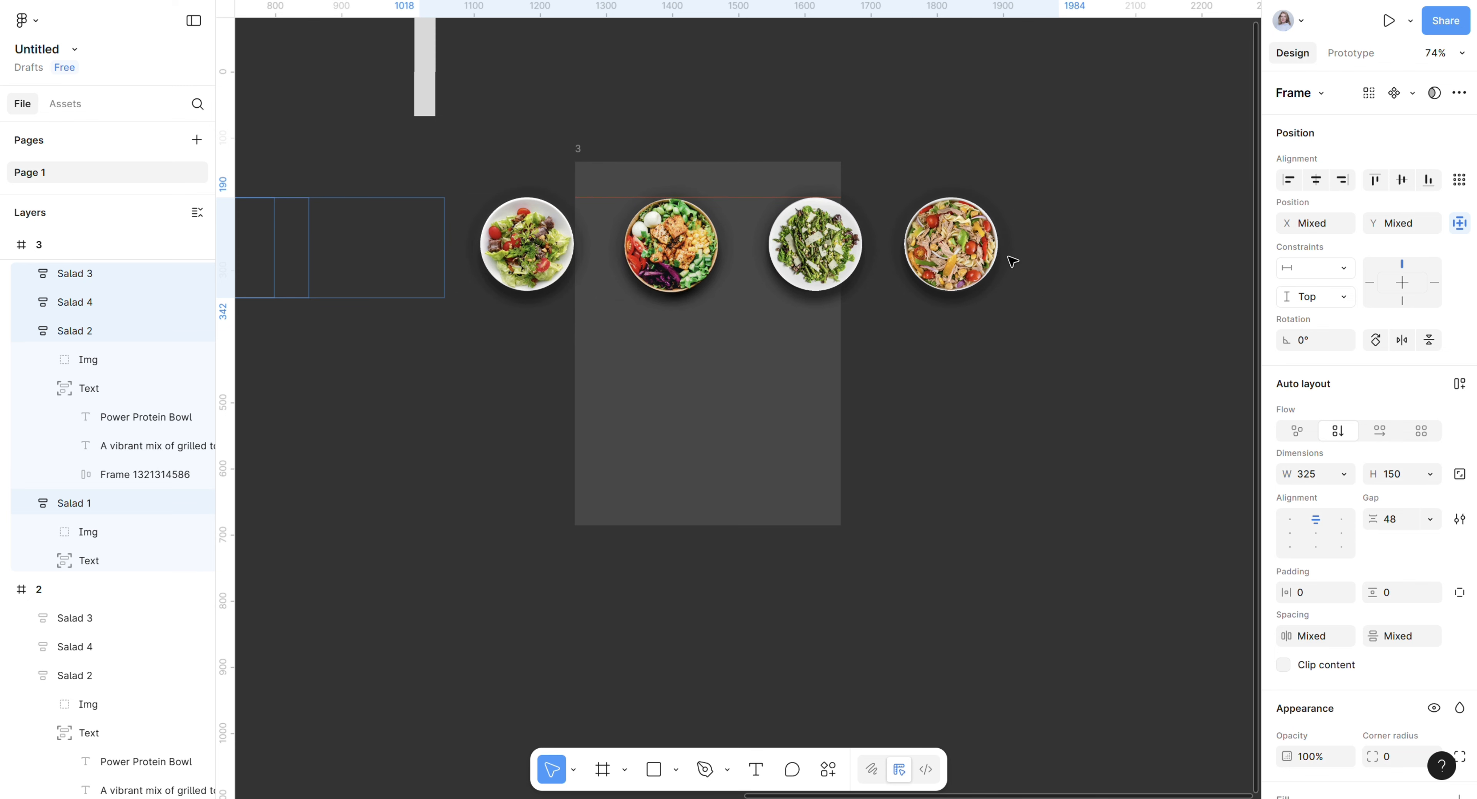
{"action": "key", "text": "shift+Left"}
{"action": "key", "text": "shift+Left"}
{"action": "key", "text": "shift+Left"}
{"action": "key", "text": "shift+Left"}
{"action": "key", "text": "shift+Left"}
{"action": "key", "text": "shift+Left"}
{"action": "key", "text": "shift+Left"}
{"action": "key", "text": "shift+Left"}
{"action": "key", "text": "shift+Left"}
{"action": "key", "text": "shift+Left"}
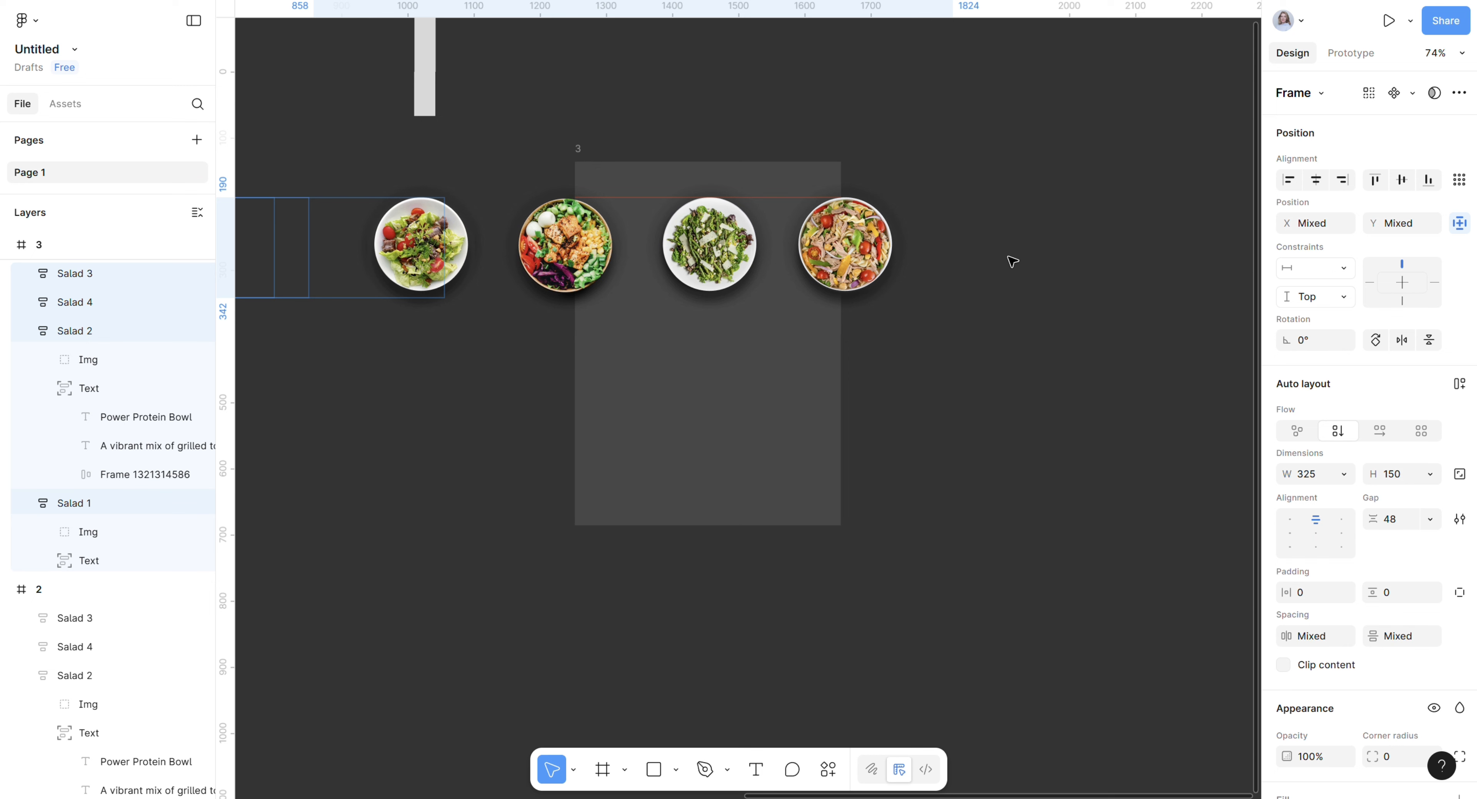
Set the height of Salad 3's image in frame 3 to 244.
{"action": "double_click", "coordinate": [722, 252]}
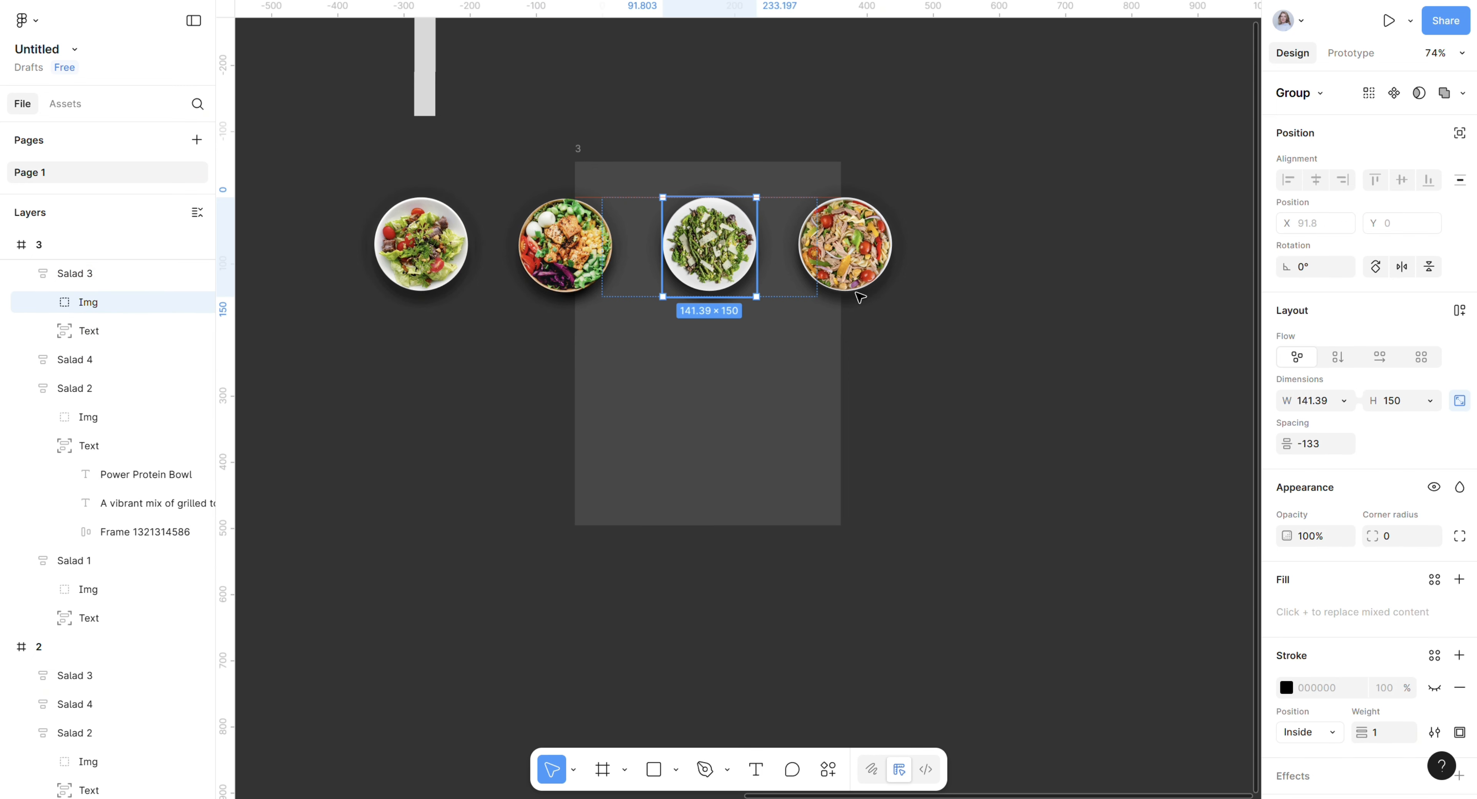
{"action": "left_click", "coordinate": [1409, 402]}
{"action": "type", "text": "2"}
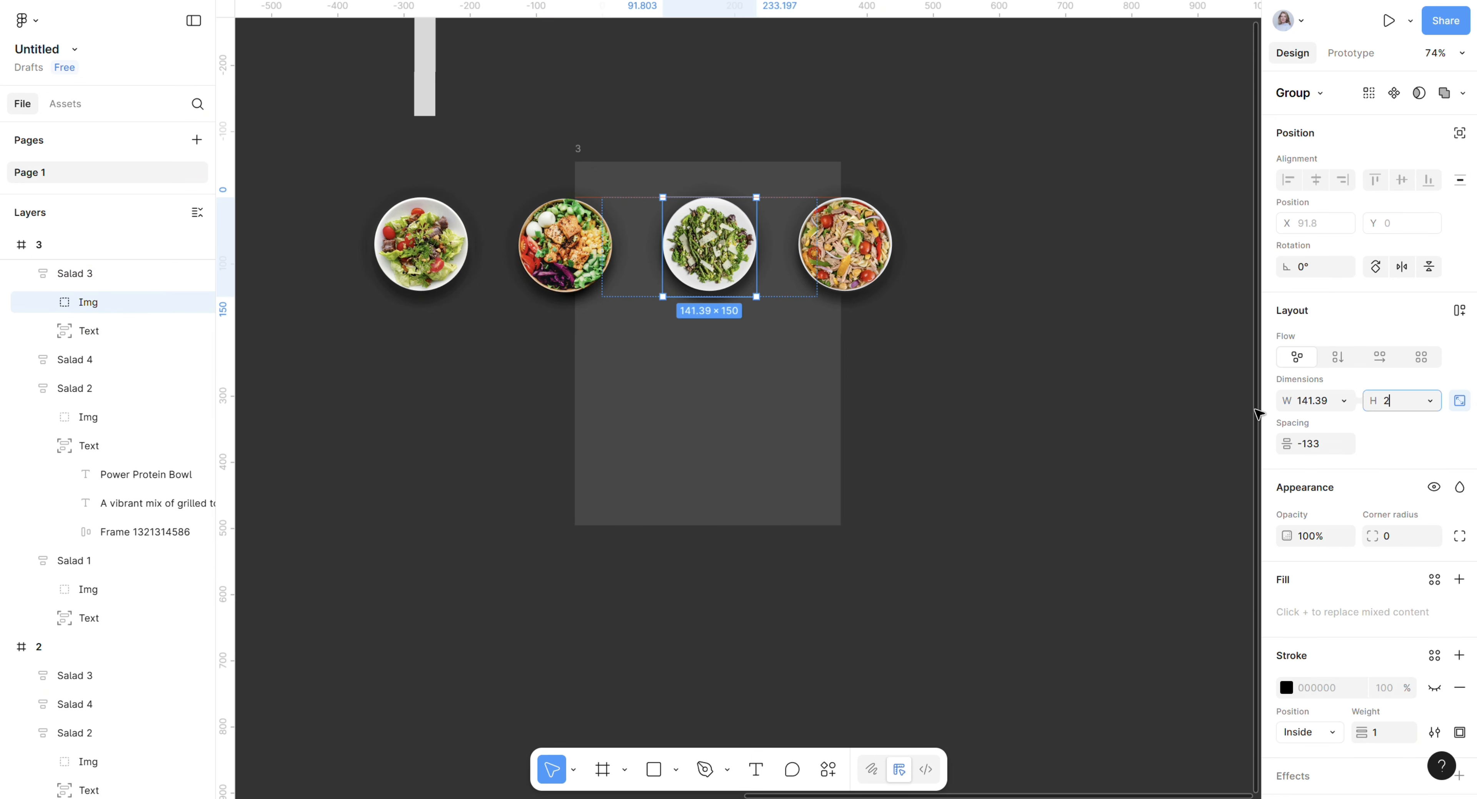
{"action": "type", "text": "44"}
{"action": "key", "text": "Return"}
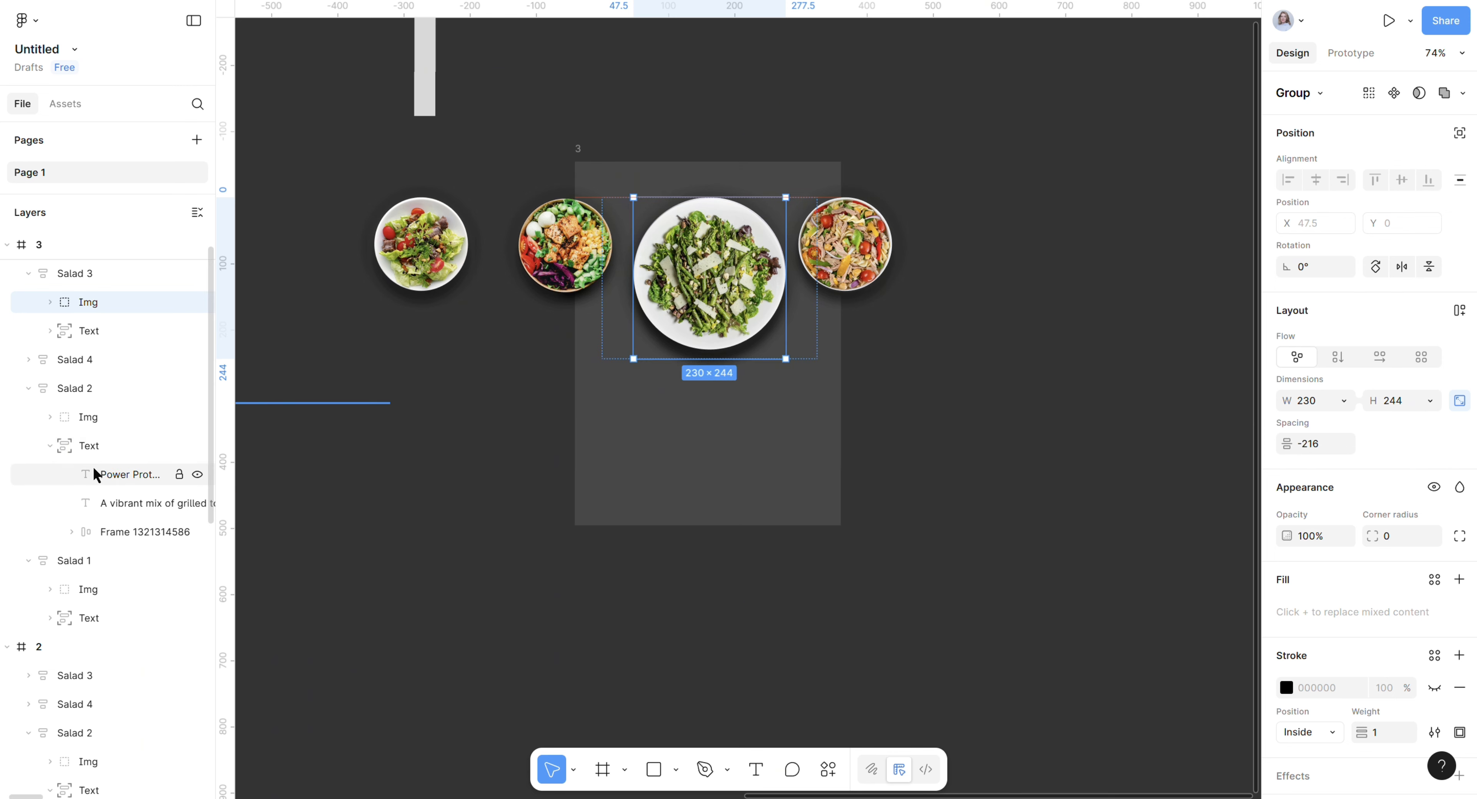
Set the opacity of Salad 3's text block in frame 3 to 100% and center it horizontally under the image.
{"action": "left_click", "coordinate": [89, 331]}
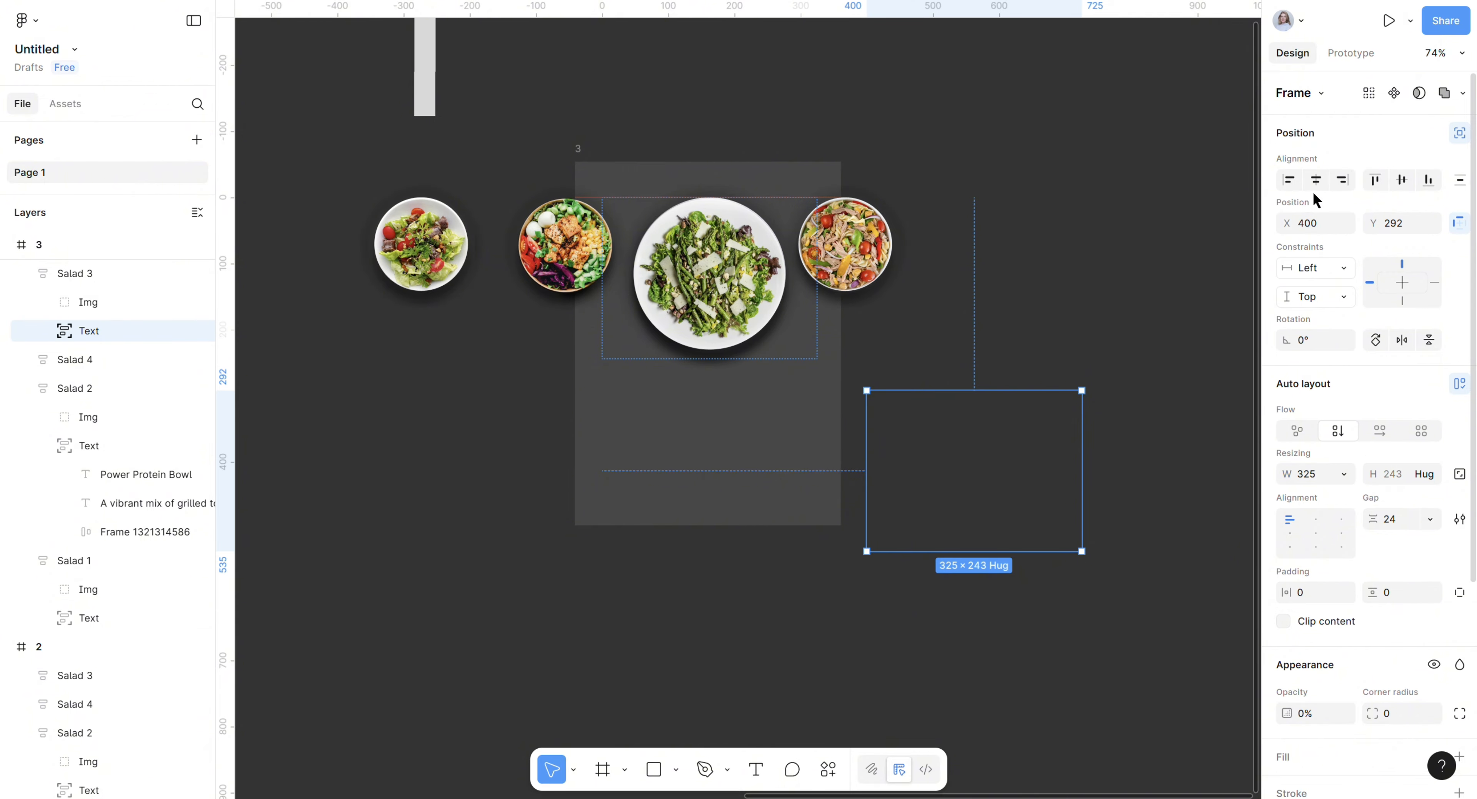
{"action": "left_click", "coordinate": [1313, 717]}
{"action": "type", "text": "100"}
{"action": "key", "text": "Return"}
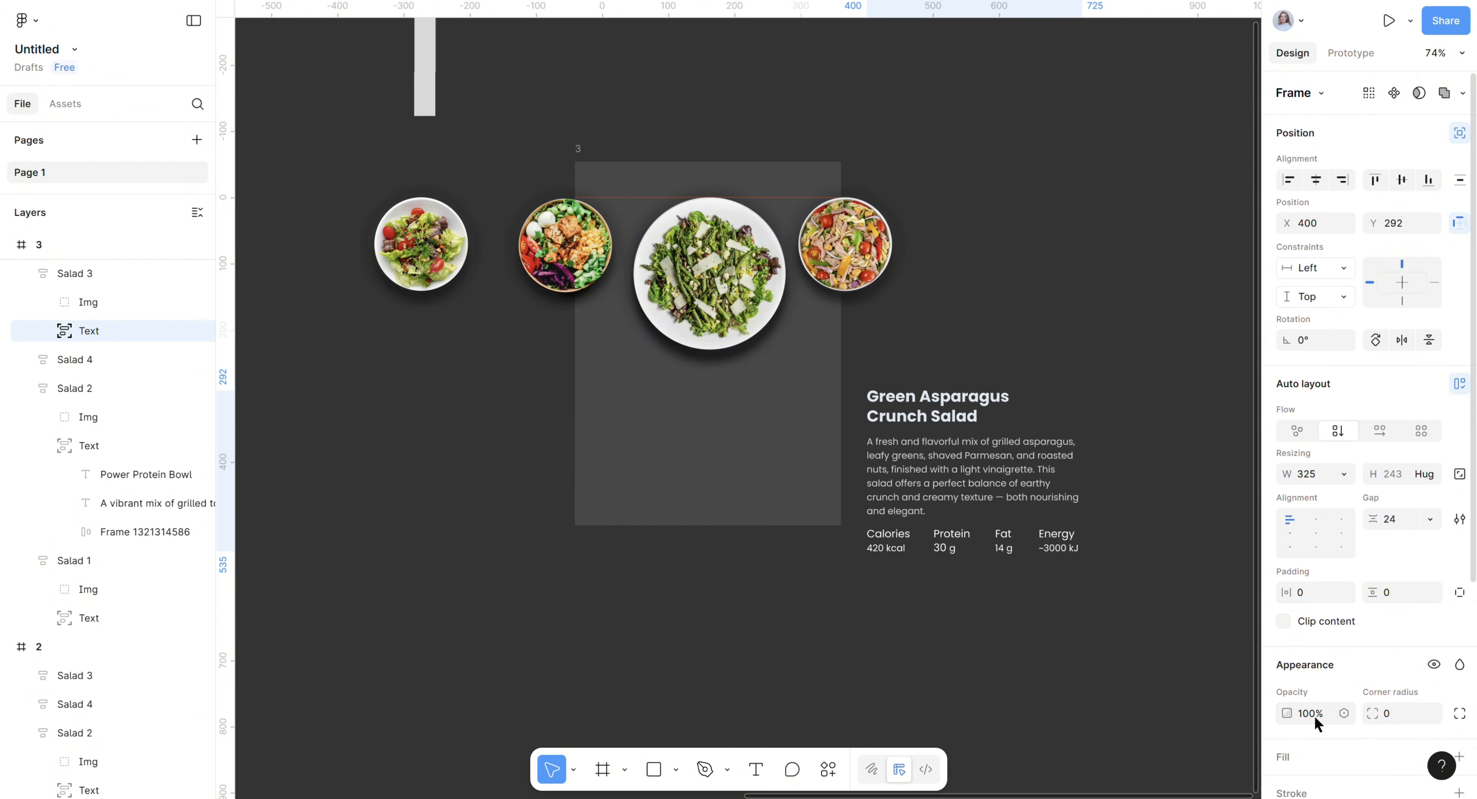
{"action": "left_click", "coordinate": [1314, 181]}
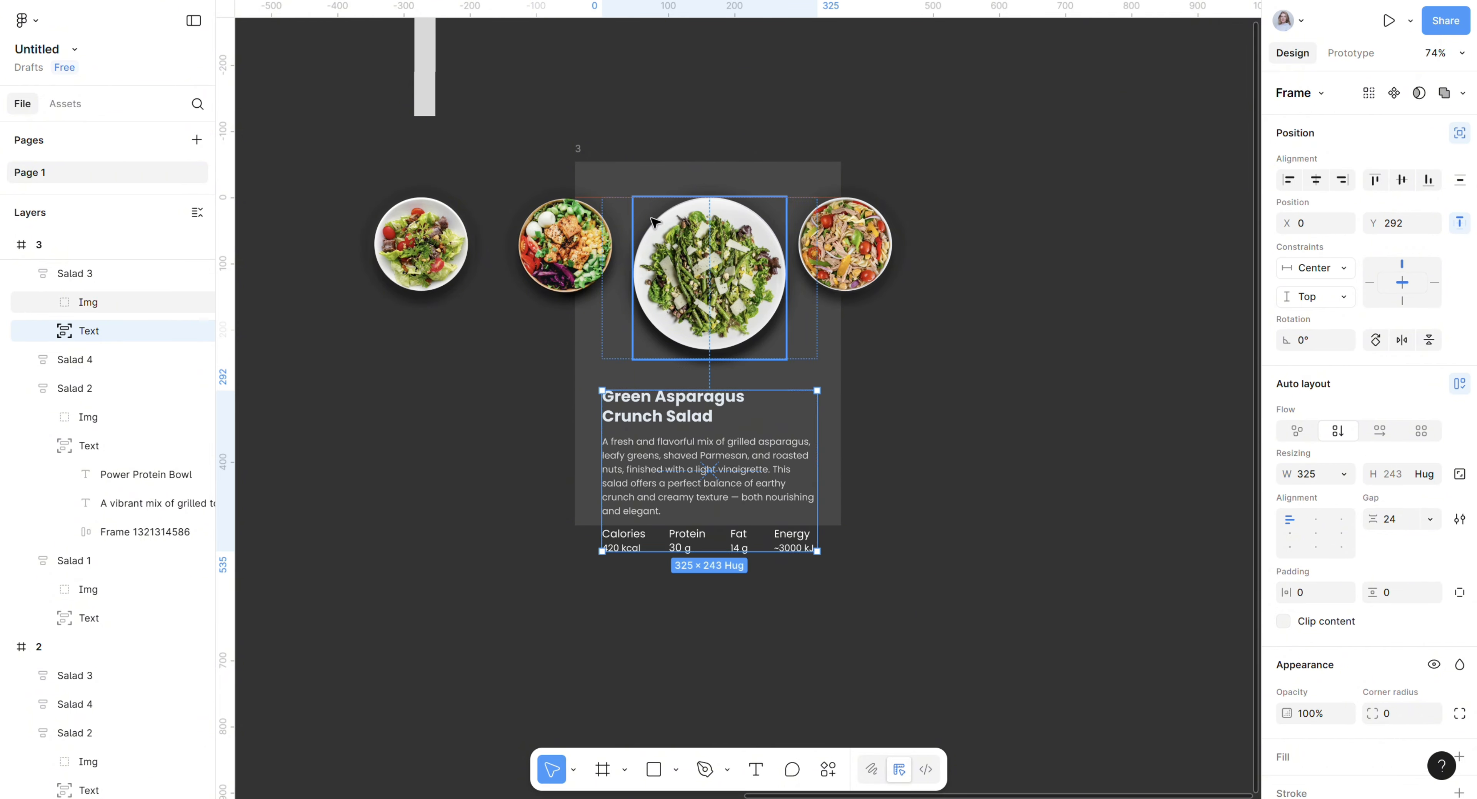
Align Salad 3 to the top edge of frame 3.
{"action": "left_click", "coordinate": [78, 275]}
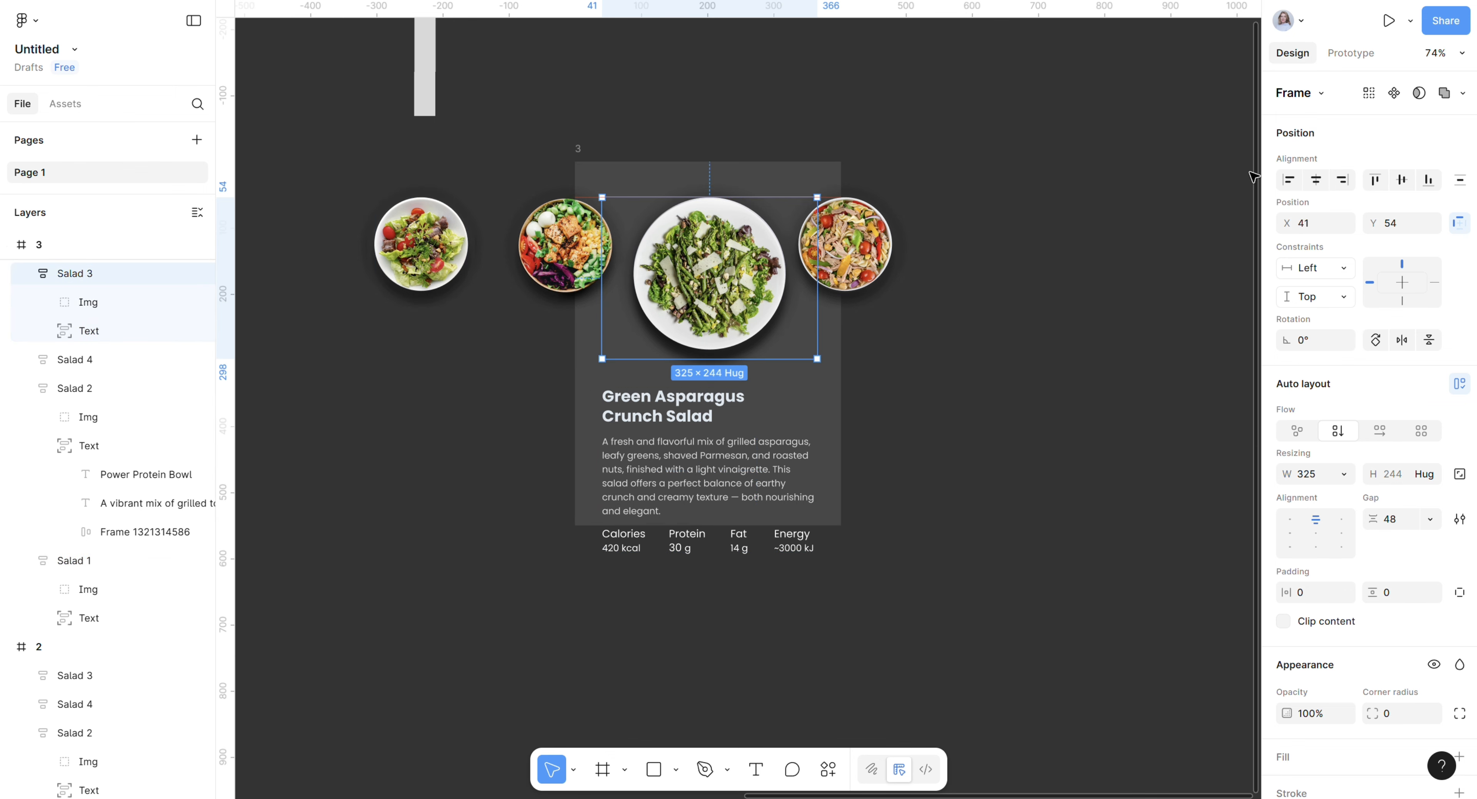
{"action": "left_click", "coordinate": [1374, 181]}
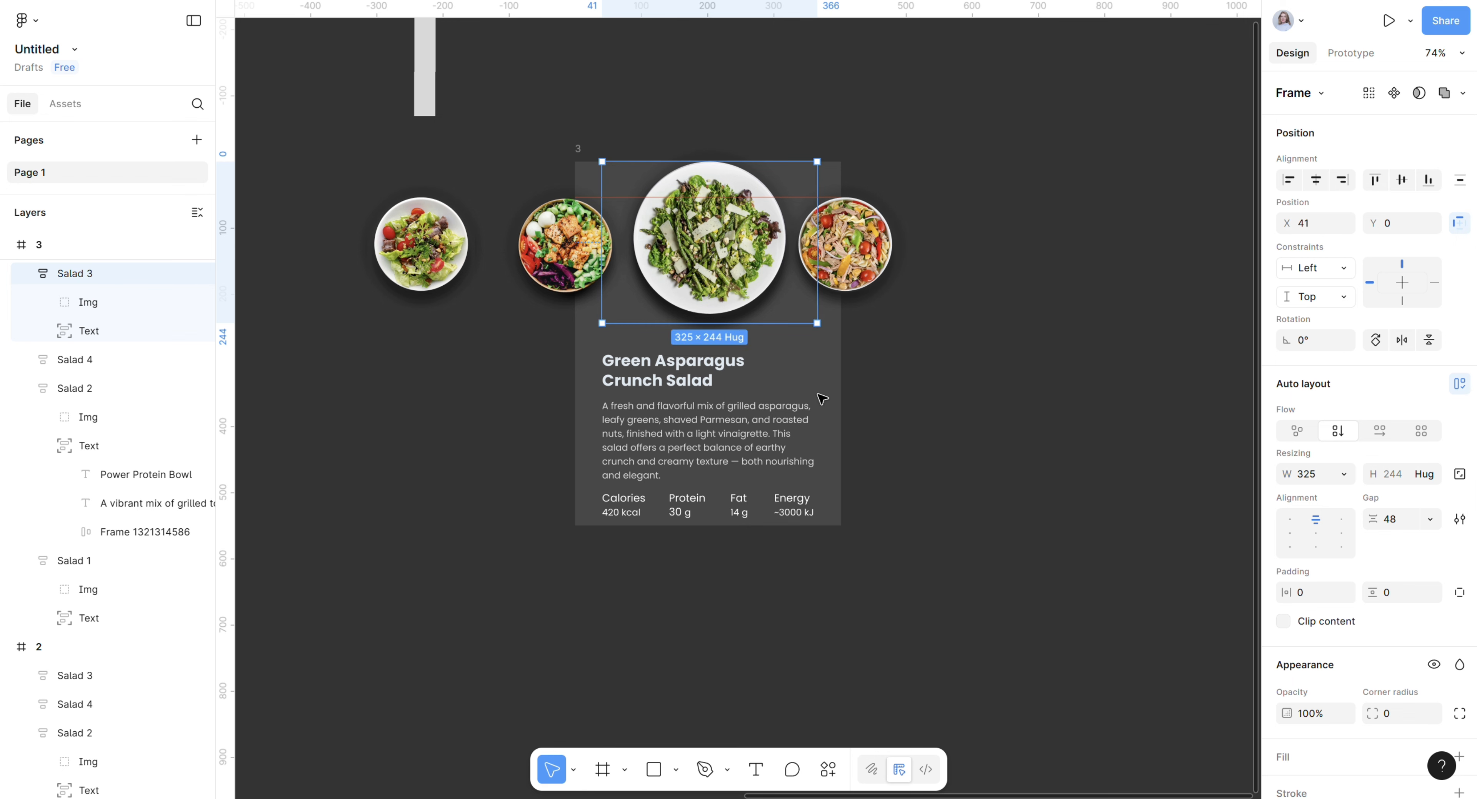
{"action": "left_click", "coordinate": [694, 427]}
Move the light gray spacer rectangle between Salad 2 and Salad 3 in frame 3, at X 1310, Y 63.
{"action": "left_click", "coordinate": [392, 60]}
{"action": "left_click", "coordinate": [423, 81]}
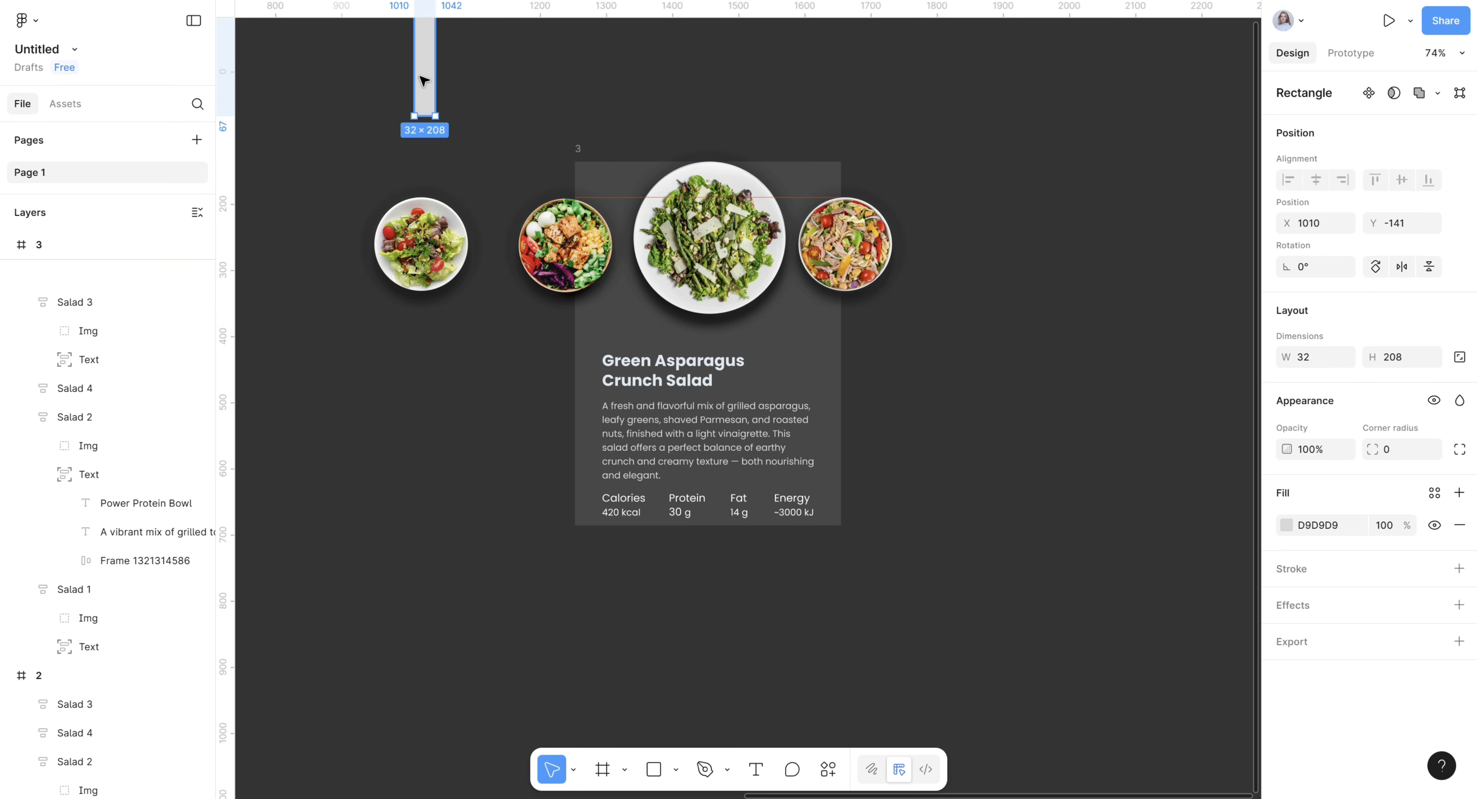
{"action": "left_click_drag", "start_coordinate": [423, 81], "coordinate": [571, 276]}
{"action": "scroll", "coordinate": [616, 204], "scroll_direction": "up", "scroll_amount": 5}
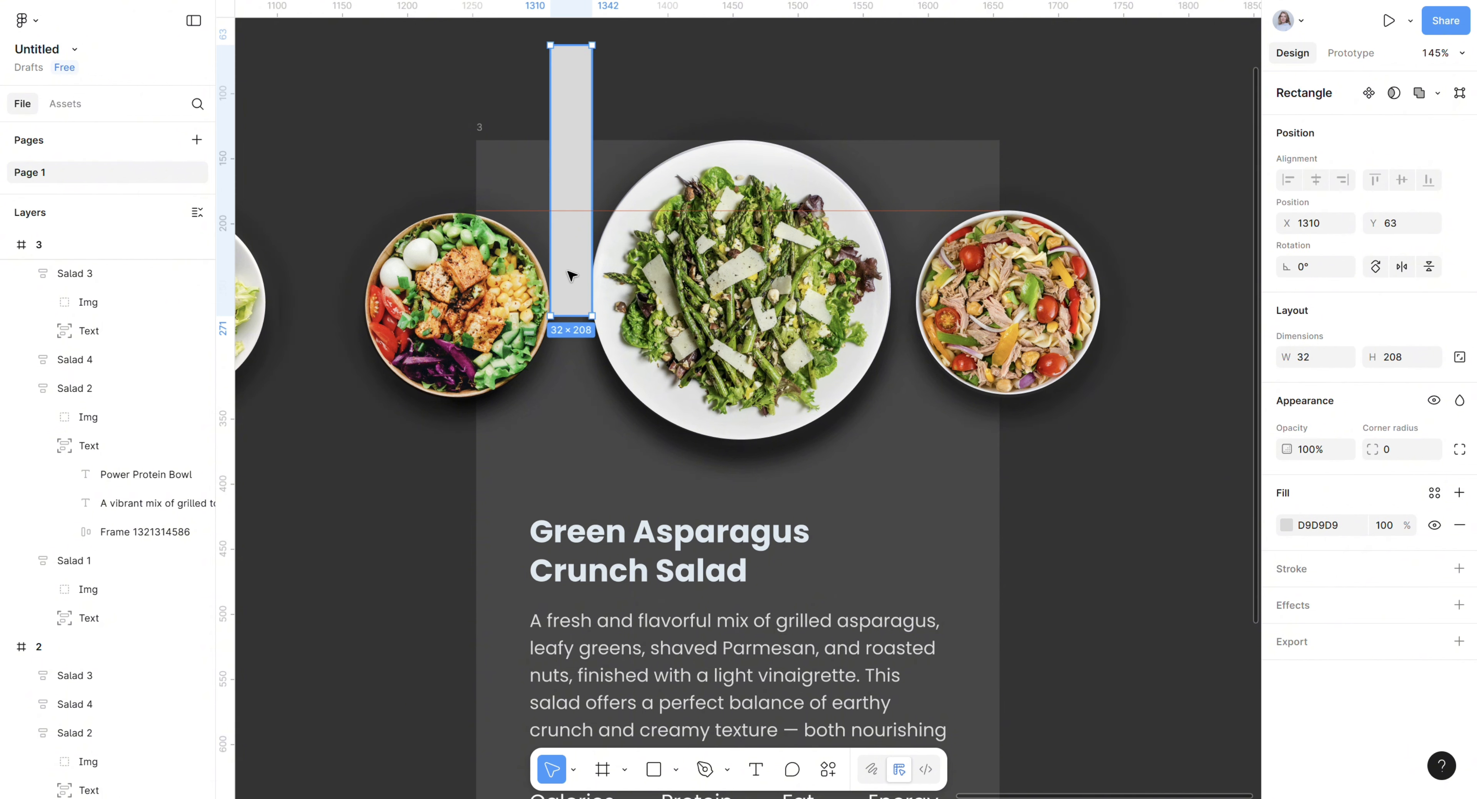
Center Salad 3 horizontally in frame 3 and shift the spacer rectangle against the left edge of its plate.
{"action": "left_click", "coordinate": [688, 276]}
{"action": "left_click", "coordinate": [1313, 185]}
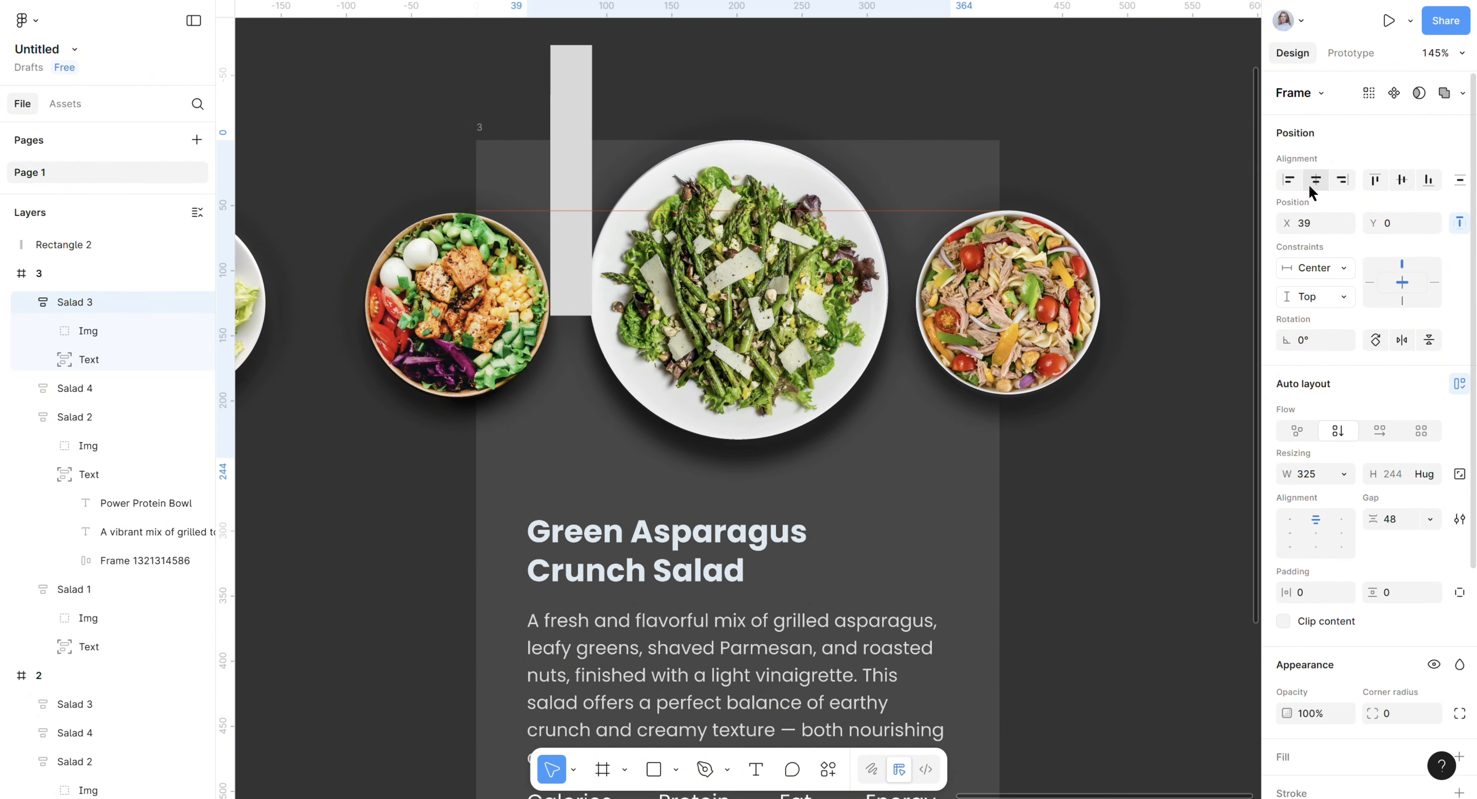
{"action": "left_click_drag", "start_coordinate": [568, 99], "coordinate": [567, 119]}
Move Salad 2 in frame 3 left to X -180 so its bowl touches the spacer rectangle.
{"action": "left_click", "coordinate": [446, 252]}
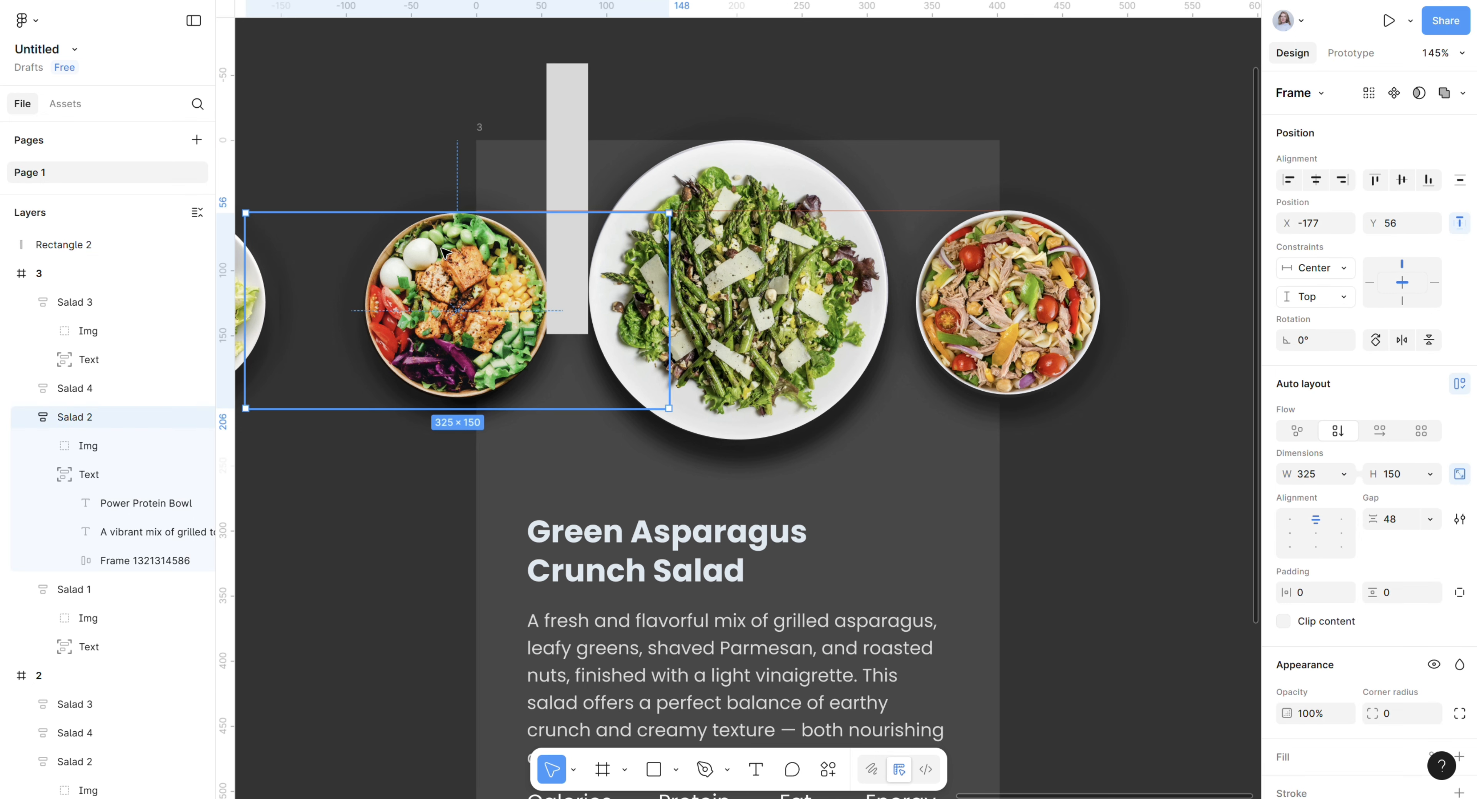
{"action": "key", "text": "Left"}
{"action": "key", "text": "Left"}
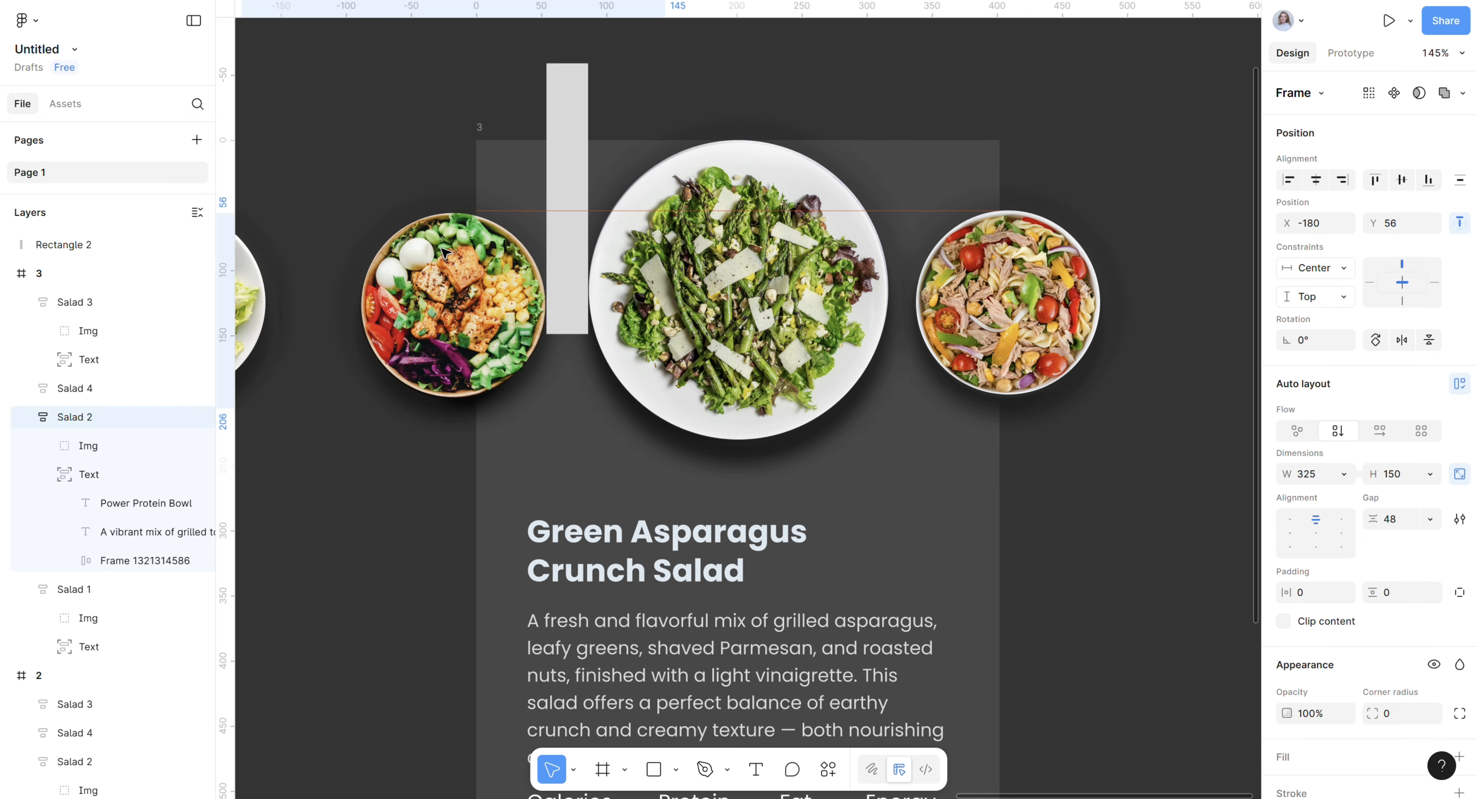
Place the spacer rectangle on the right of Salad 3's plate at X 1571, Y 78 and move Salad 4 against it at X 259.
{"action": "left_click_drag", "start_coordinate": [576, 123], "coordinate": [919, 109]}
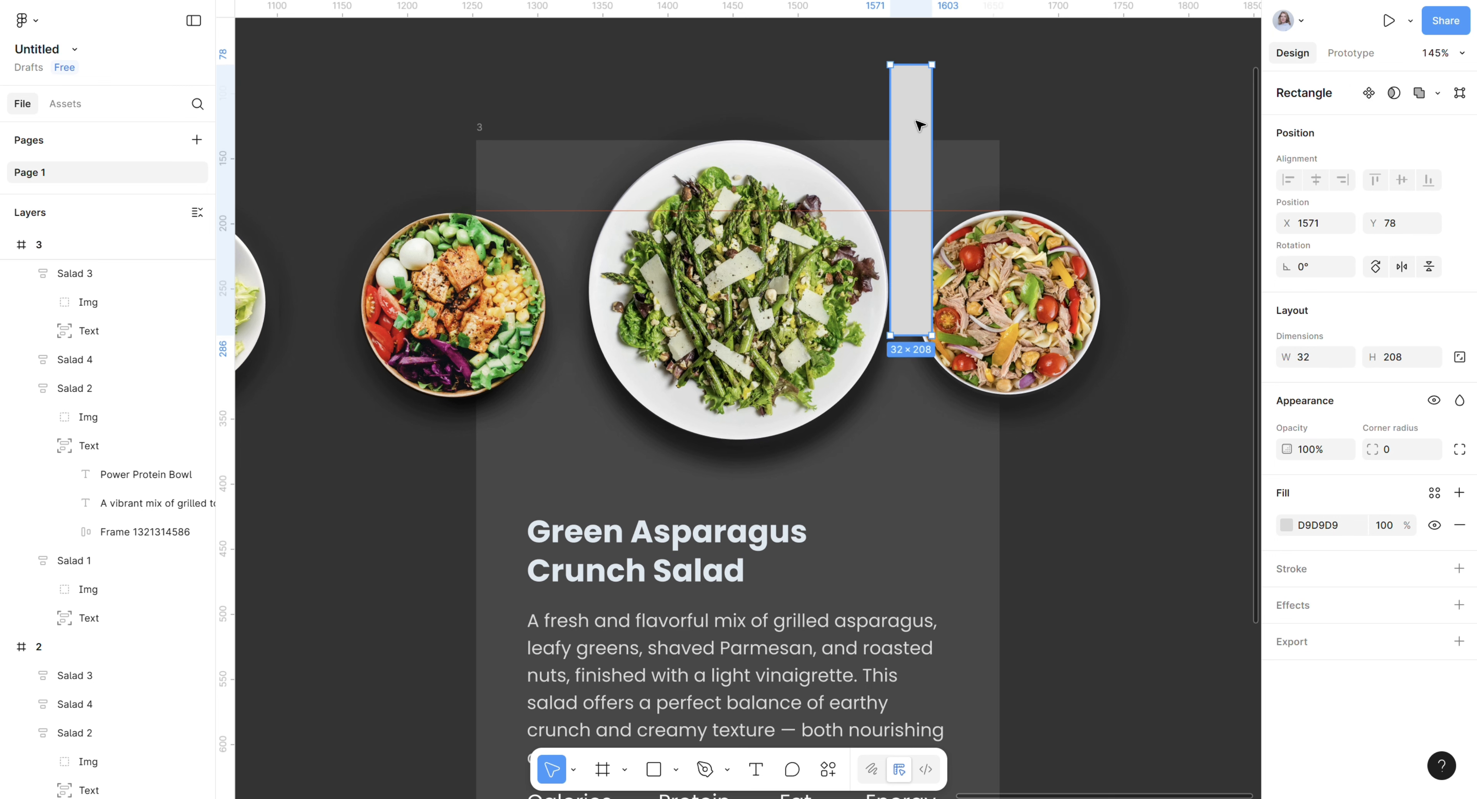
{"action": "left_click", "coordinate": [1068, 272]}
{"action": "key", "text": "shift+Right"}
{"action": "key", "text": "shift+Right"}
{"action": "key", "text": "Left"}
{"action": "key", "text": "Left"}
{"action": "key", "text": "Left"}
{"action": "key", "text": "Left"}
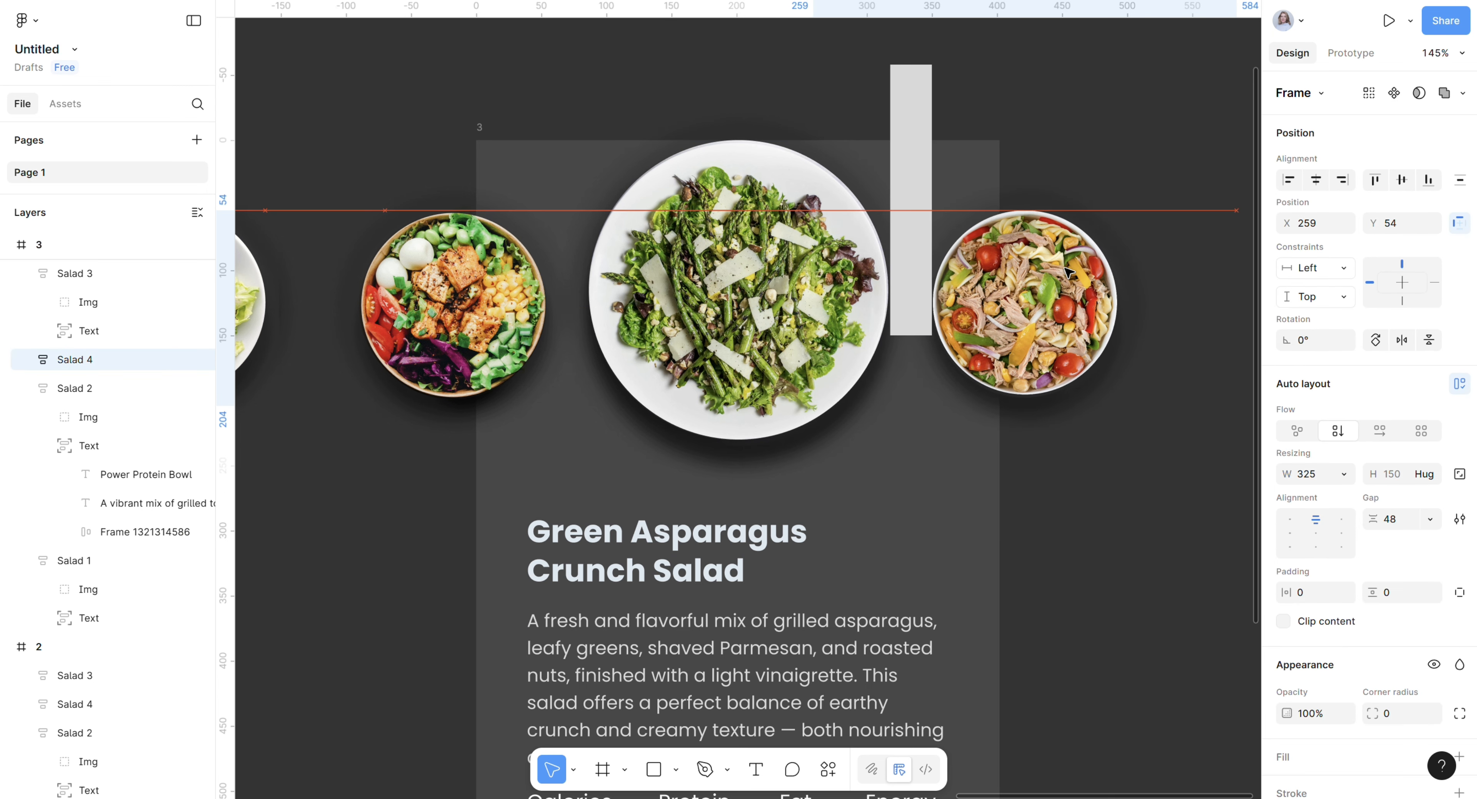
Move the spacer rectangle out of frame 3 to X 1829, Y 32 and turn on content clipping for frame 3.
{"action": "key", "text": "Right"}
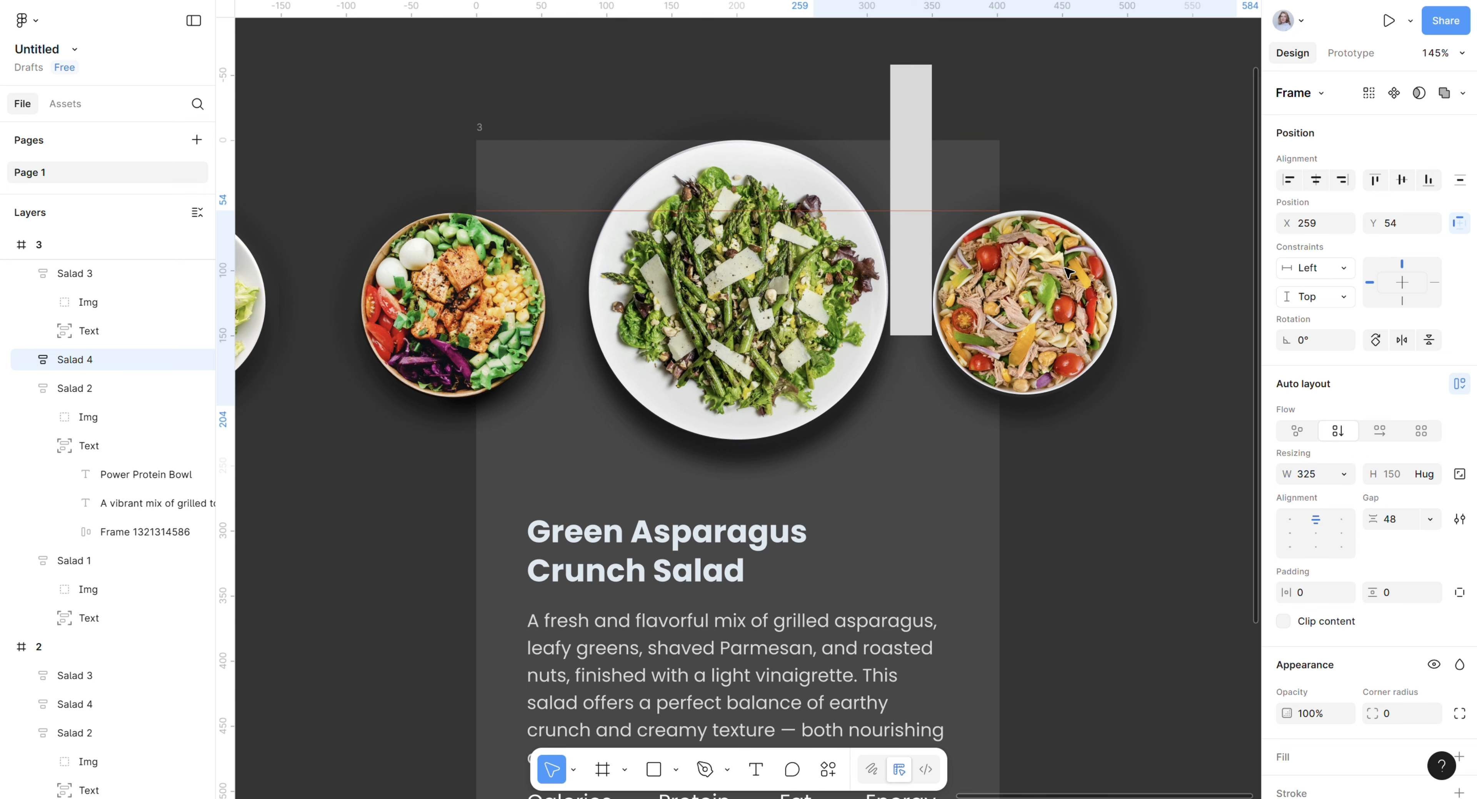
{"action": "left_click_drag", "start_coordinate": [914, 166], "coordinate": [1250, 110]}
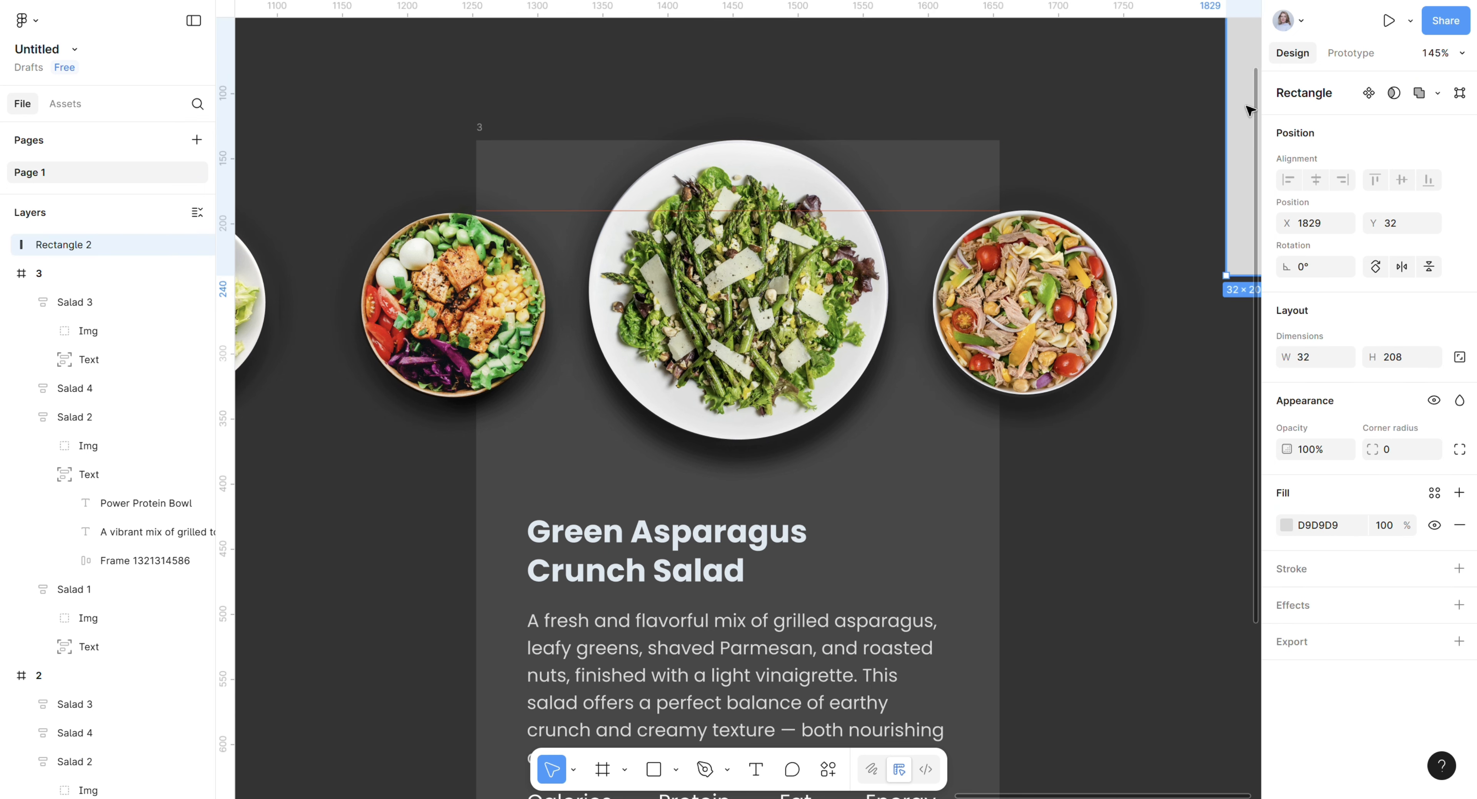
{"action": "left_click", "coordinate": [478, 131]}
{"action": "scroll", "coordinate": [840, 389], "scroll_direction": "down", "scroll_amount": 8}
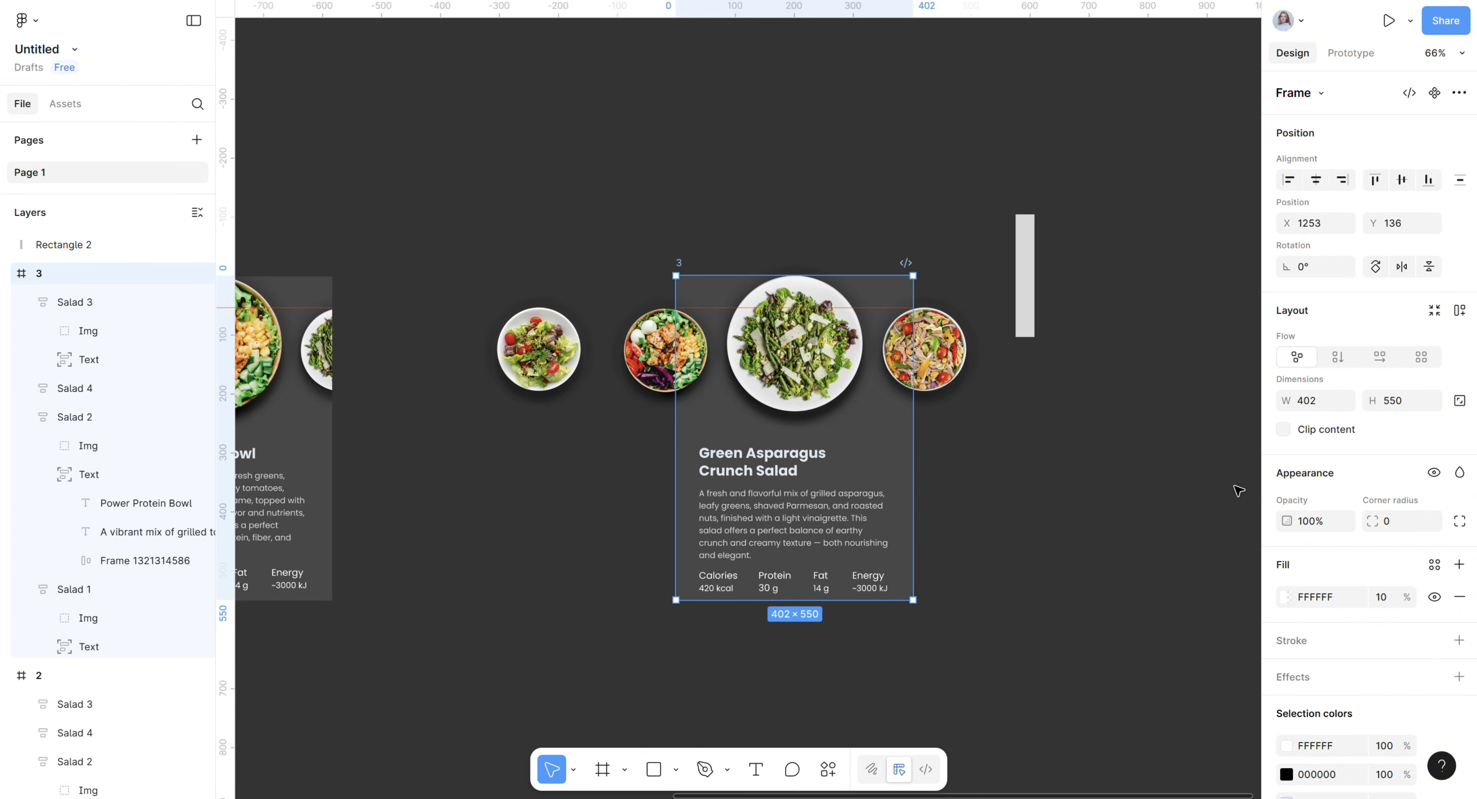
{"action": "left_click", "coordinate": [1282, 430]}
Place frame 3 beside frame 2 at X 729, Y 137.
{"action": "left_click_drag", "start_coordinate": [675, 268], "coordinate": [371, 271]}
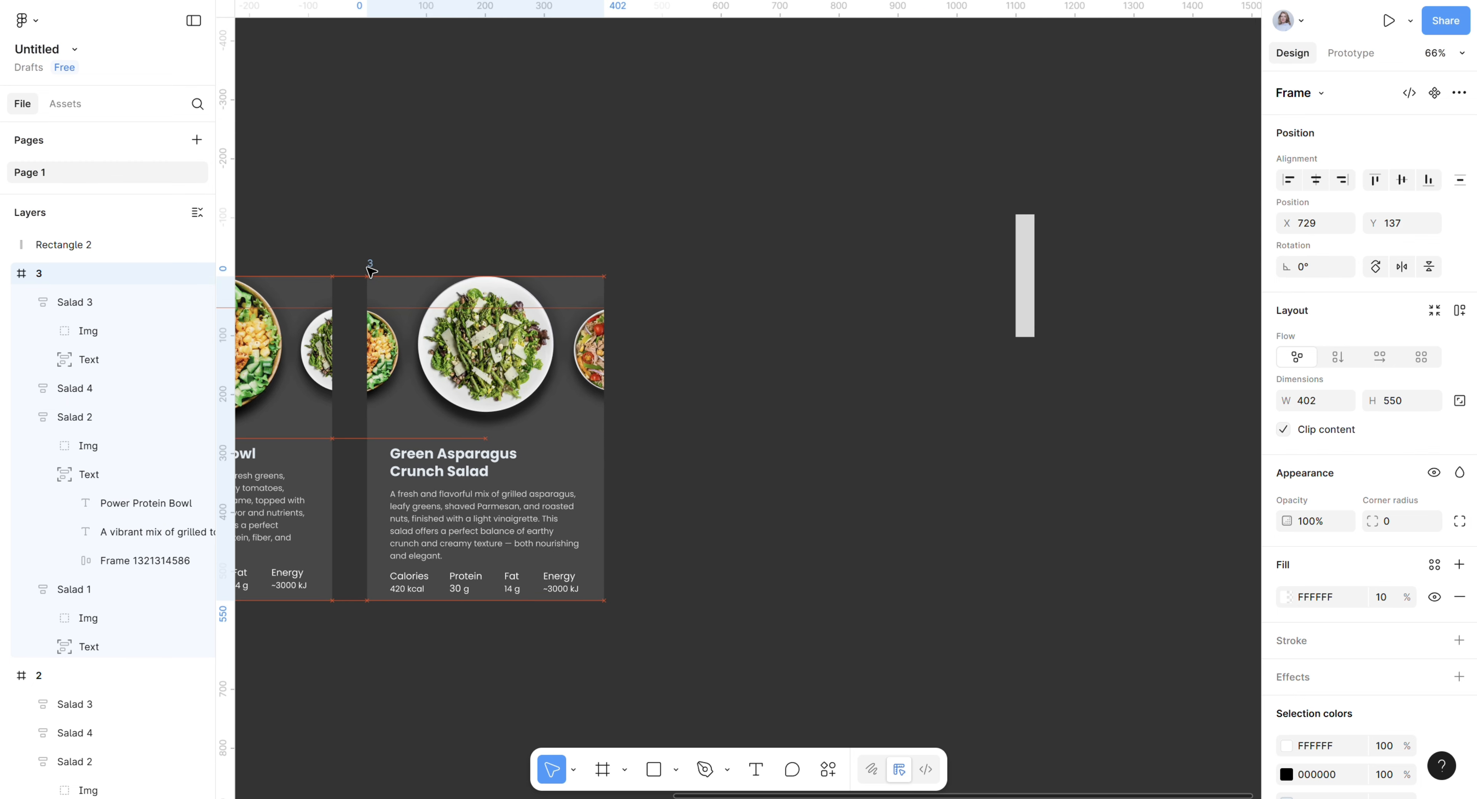
{"action": "left_click_drag", "start_coordinate": [439, 670], "coordinate": [722, 614]}
{"action": "left_click_drag", "start_coordinate": [579, 15], "coordinate": [606, 378]}
{"action": "key", "text": "Delete"}
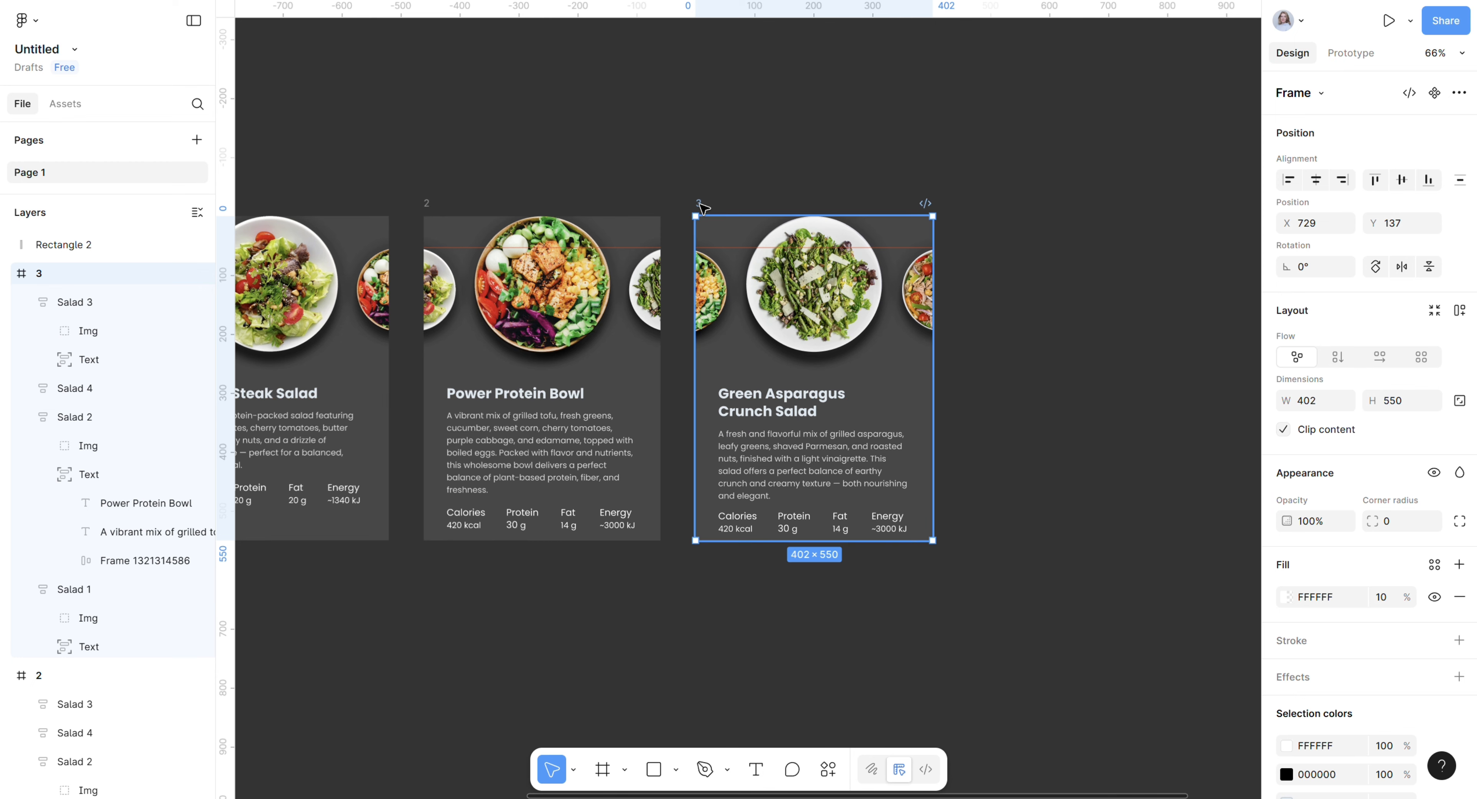
Duplicate frame 3 to its right and move the spacer rectangle farther away to X 2260, Y 9.
{"action": "key", "text": "ctrl+d"}
{"action": "scroll", "coordinate": [946, 633], "scroll_direction": "right", "scroll_amount": 10}
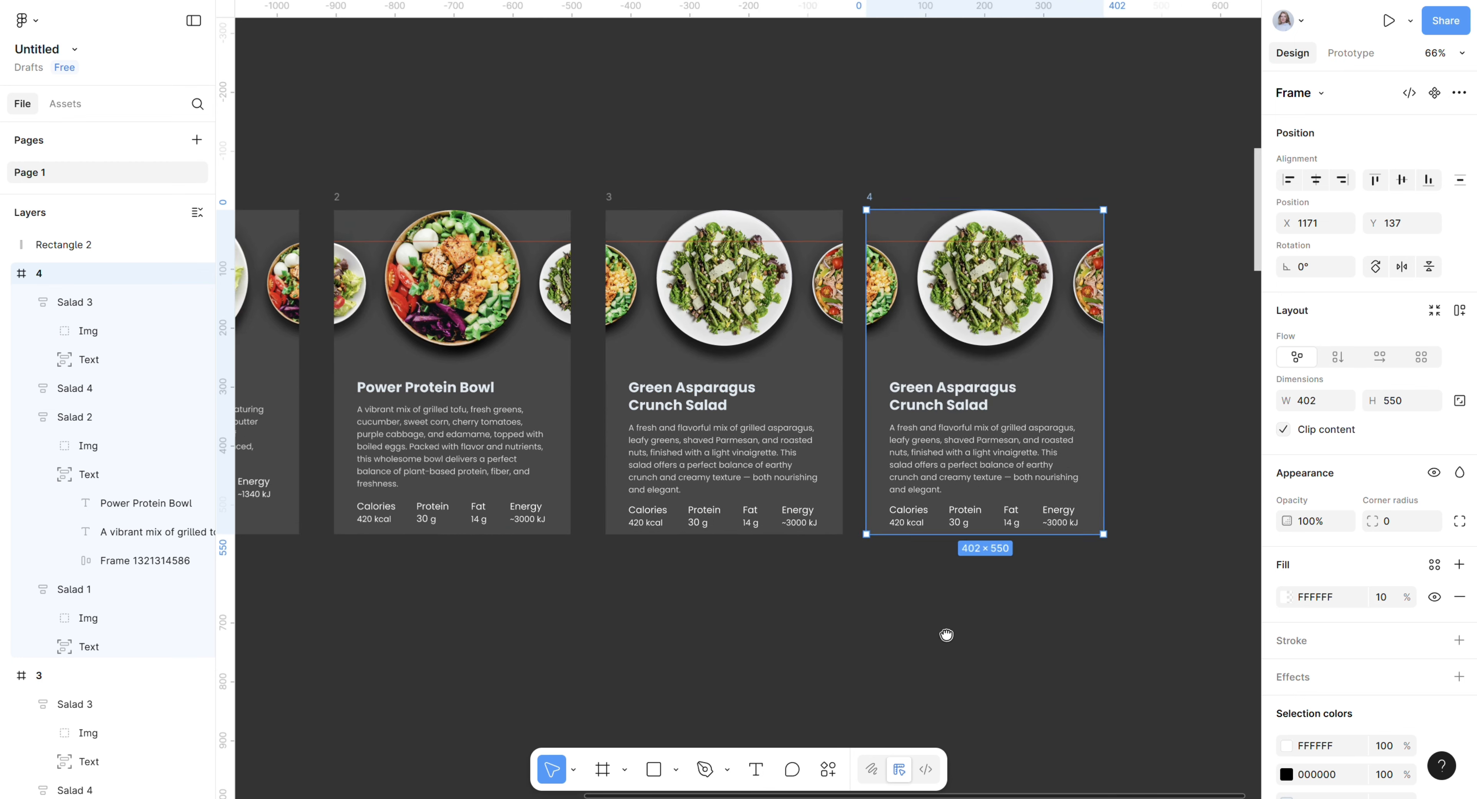
{"action": "left_click_drag", "start_coordinate": [731, 172], "coordinate": [985, 158]}
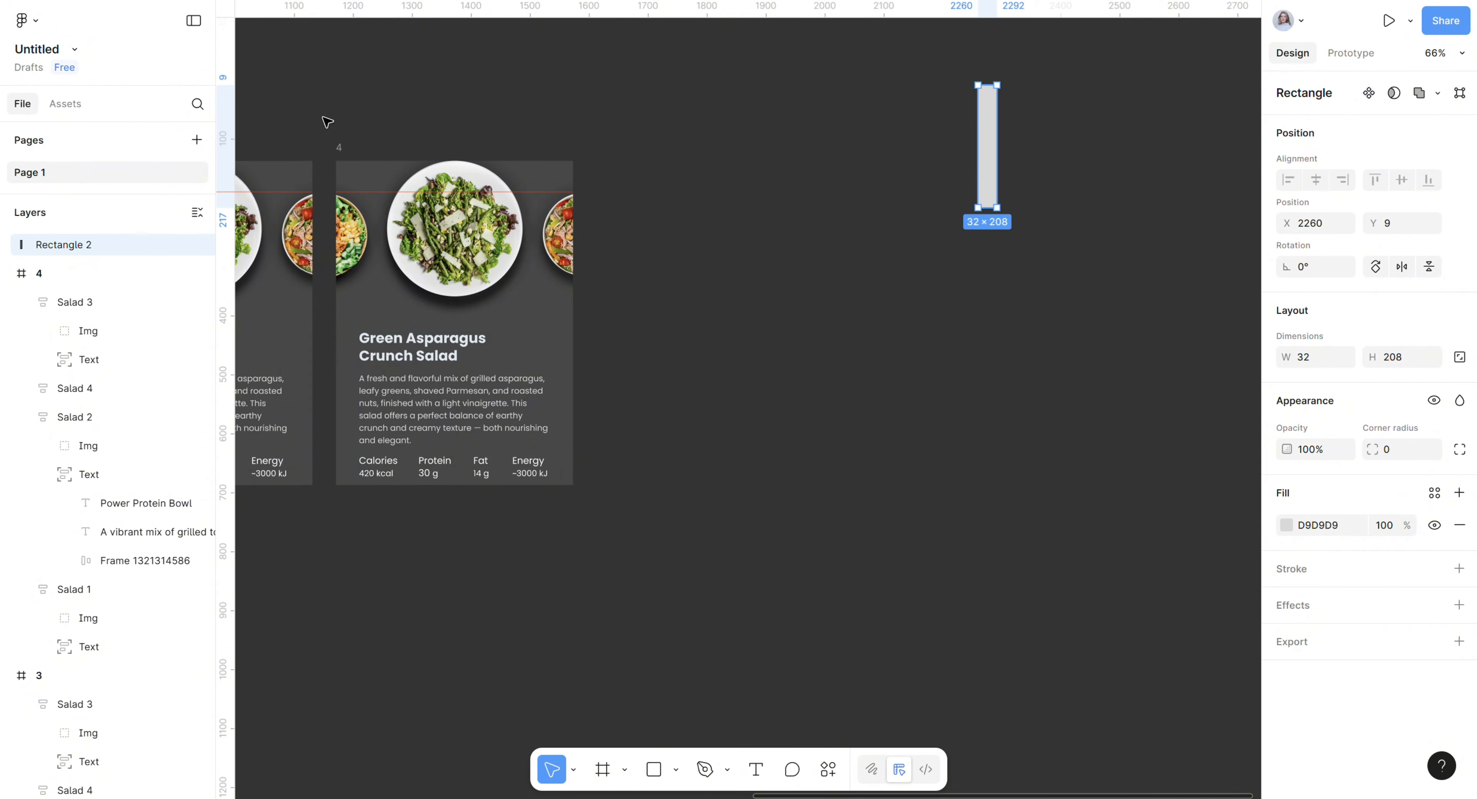
Turn off content clipping for frame 4 and move the frame to X 1702, Y 137.
{"action": "left_click", "coordinate": [346, 166]}
{"action": "left_click", "coordinate": [421, 192]}
{"action": "left_click", "coordinate": [340, 148]}
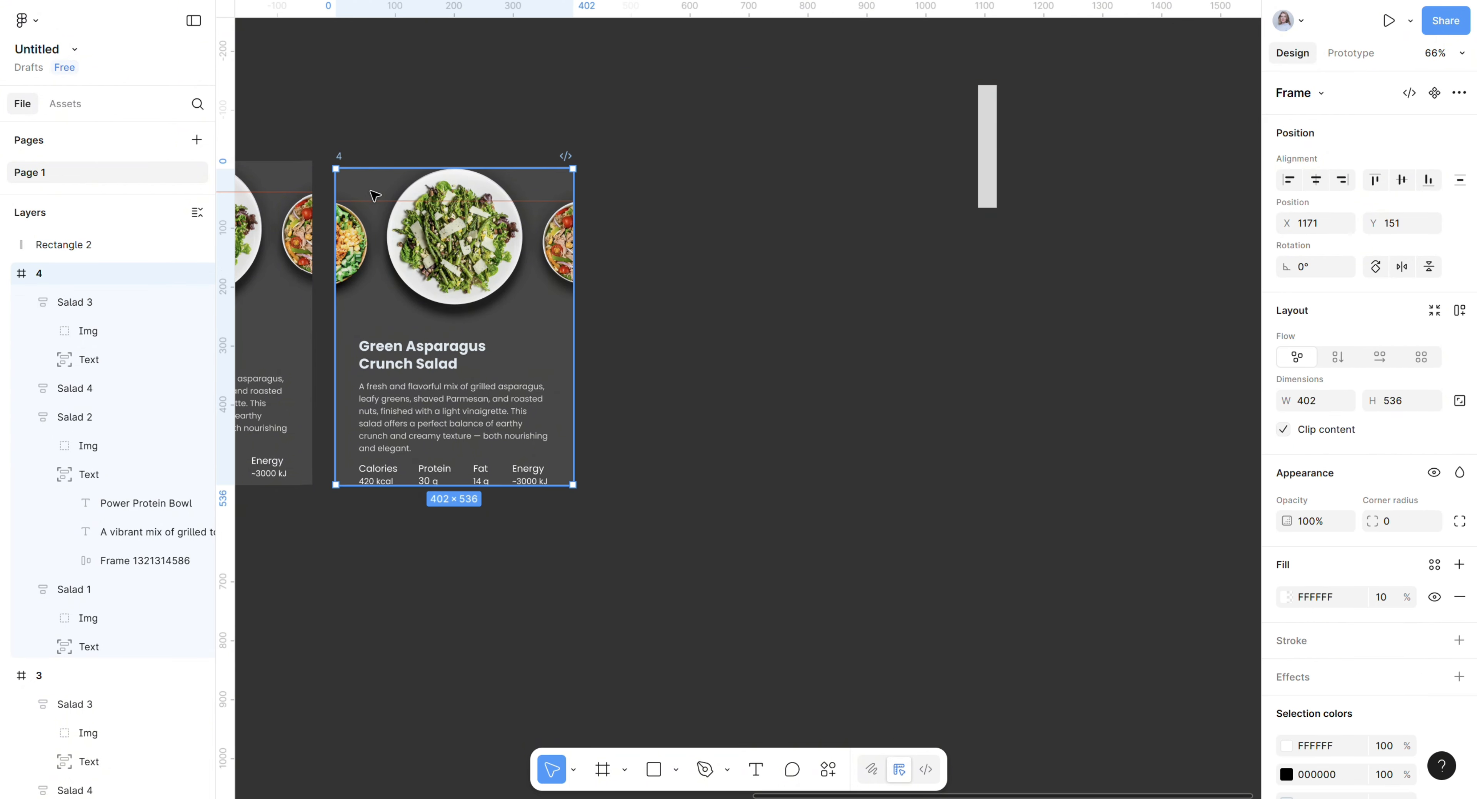
{"action": "left_click_drag", "start_coordinate": [367, 324], "coordinate": [575, 335]}
{"action": "scroll", "coordinate": [731, 310], "scroll_direction": "up", "scroll_amount": 1}
{"action": "scroll", "coordinate": [731, 309], "scroll_direction": "up", "scroll_amount": 1}
{"action": "left_click", "coordinate": [1283, 430]}
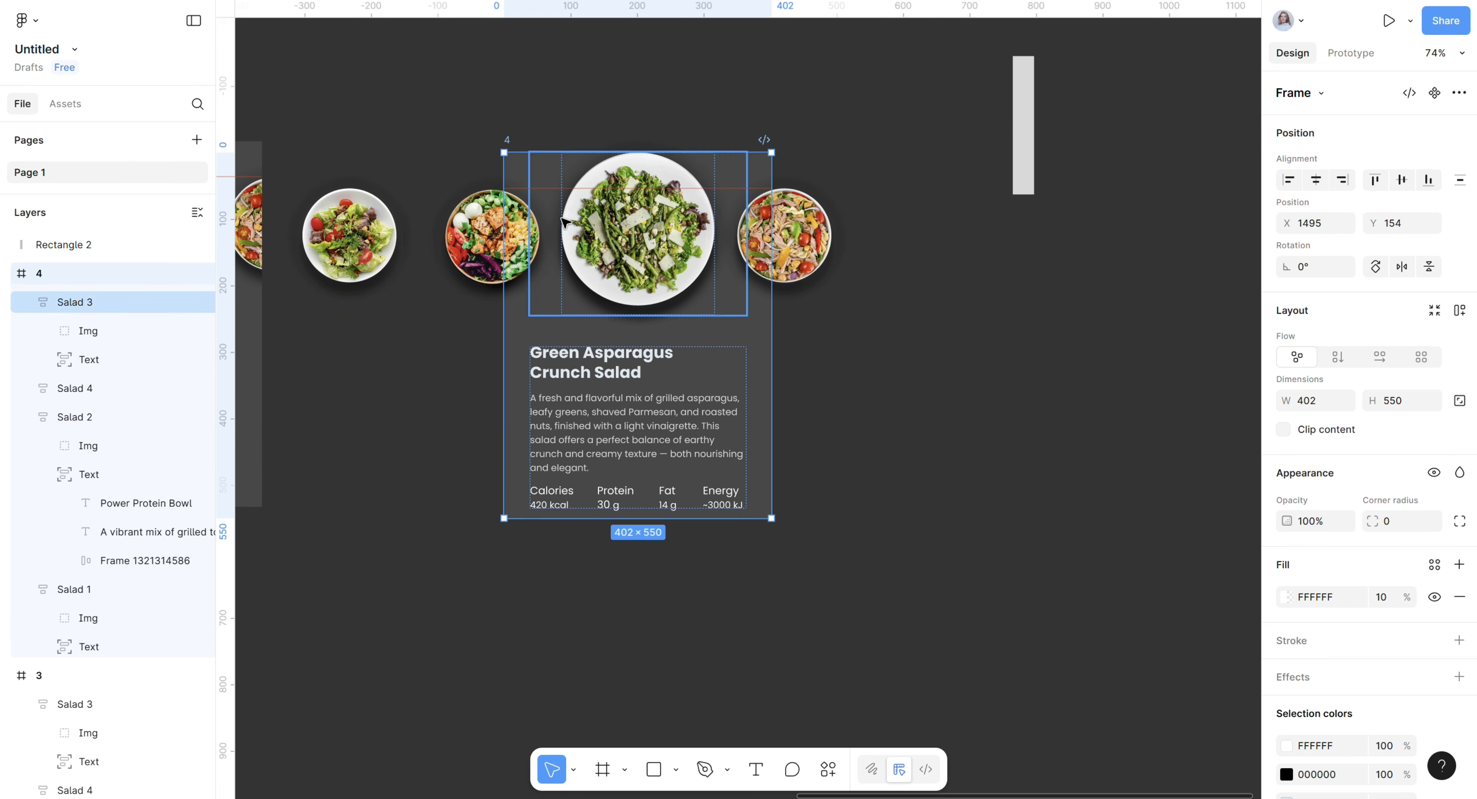
{"action": "left_click_drag", "start_coordinate": [688, 339], "coordinate": [825, 328]}
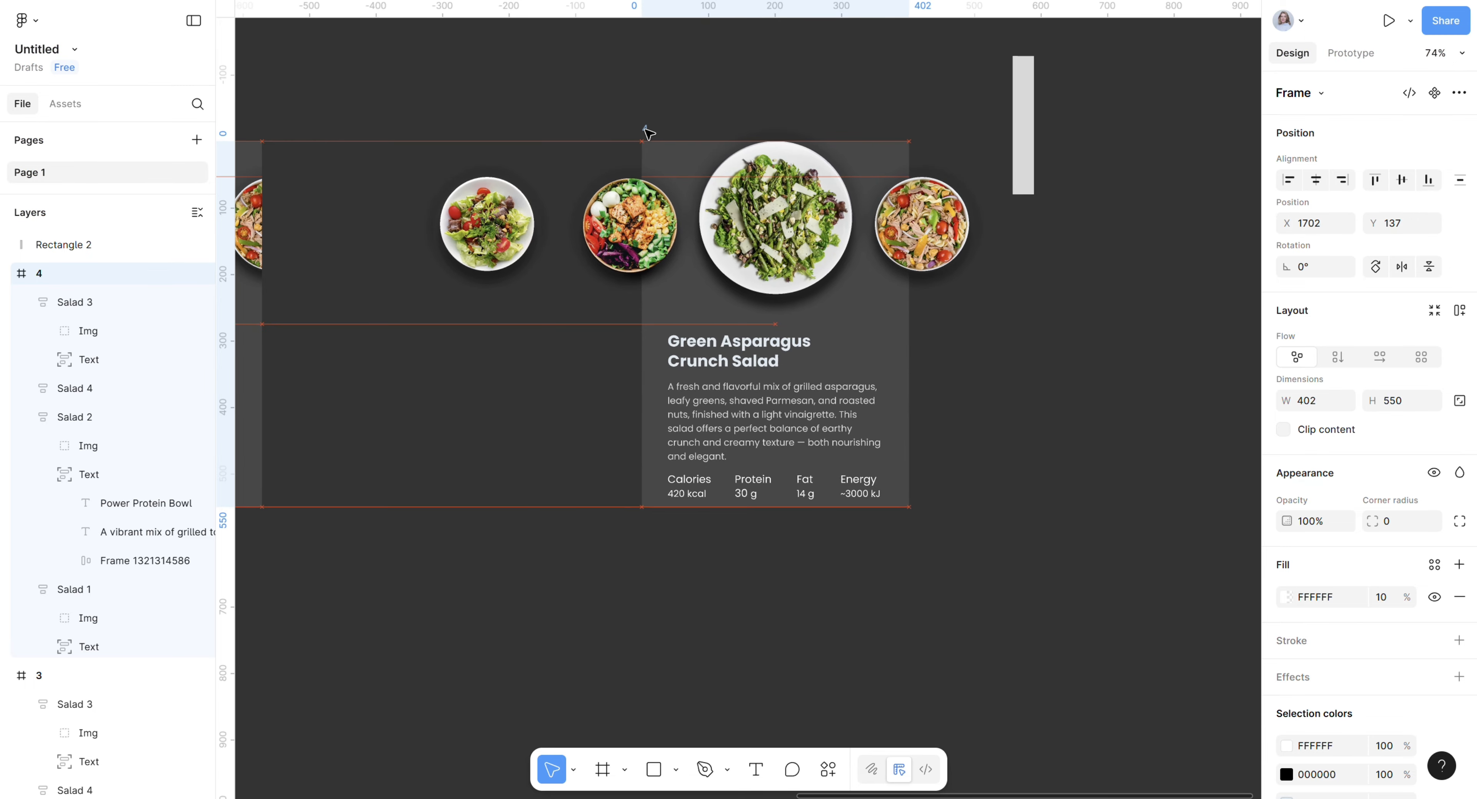
Shrink Salad 3's image in frame 4 proportionally to a height of 150.
{"action": "double_click", "coordinate": [820, 247]}
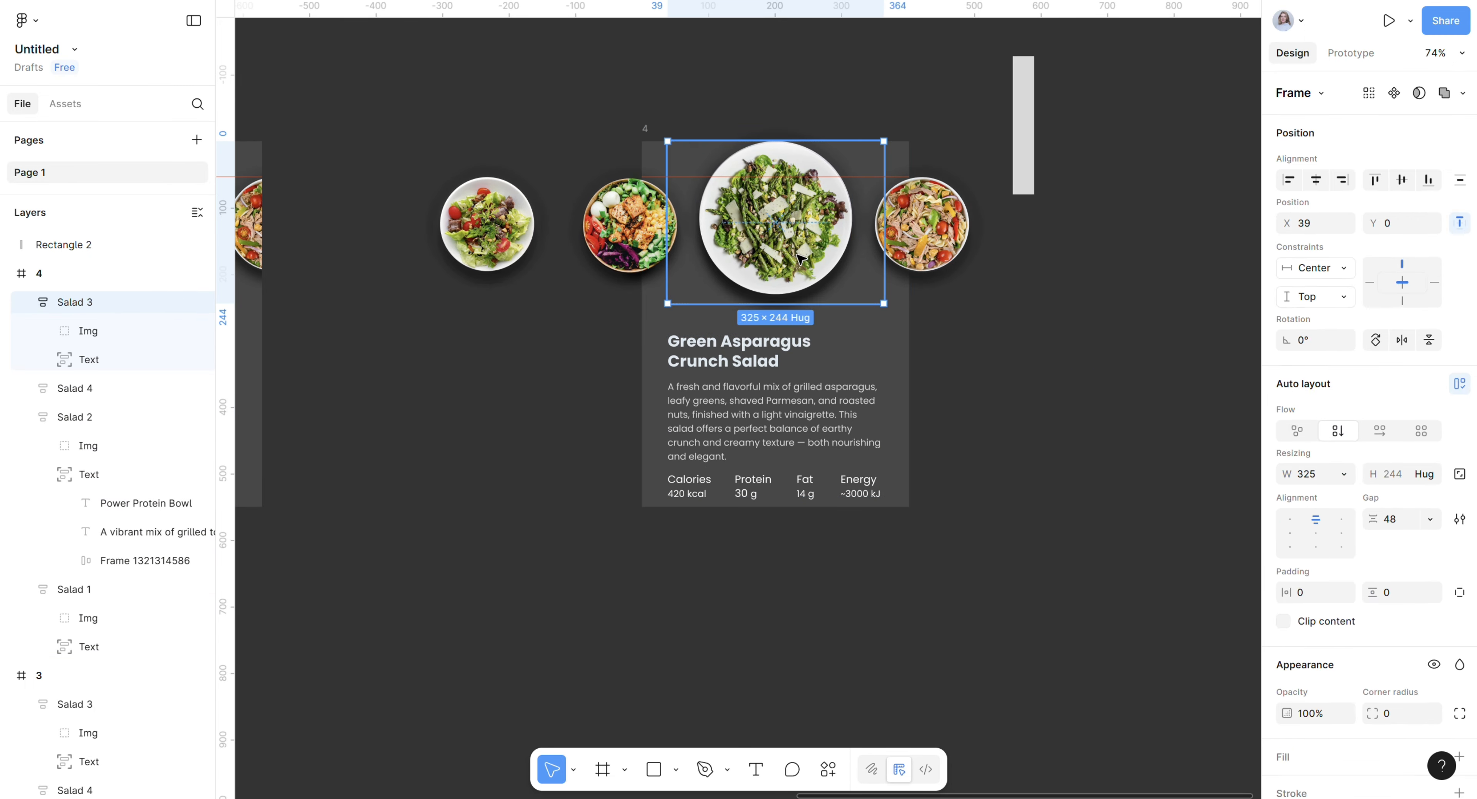
{"action": "left_click", "coordinate": [1402, 400]}
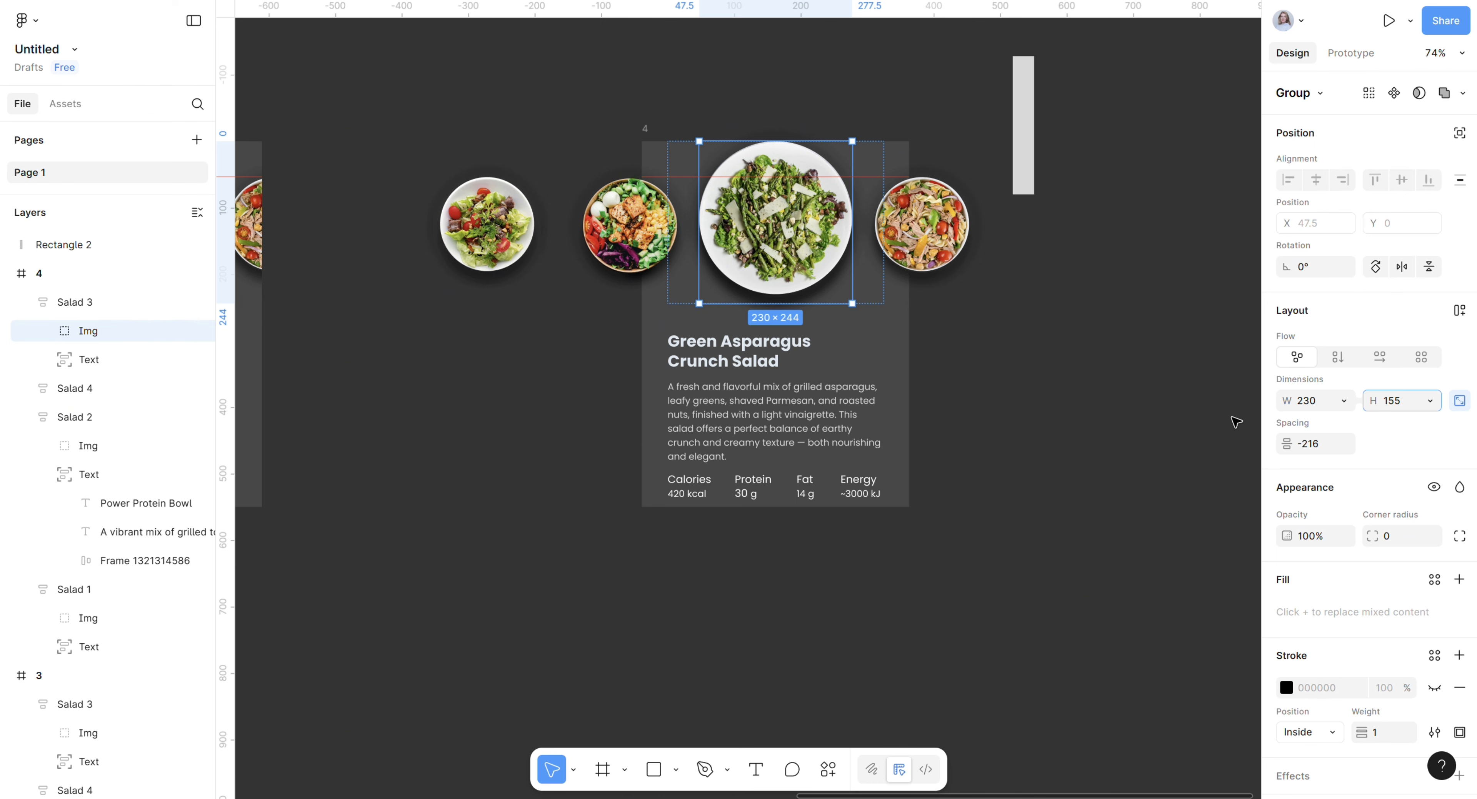
{"action": "key", "text": "Return"}
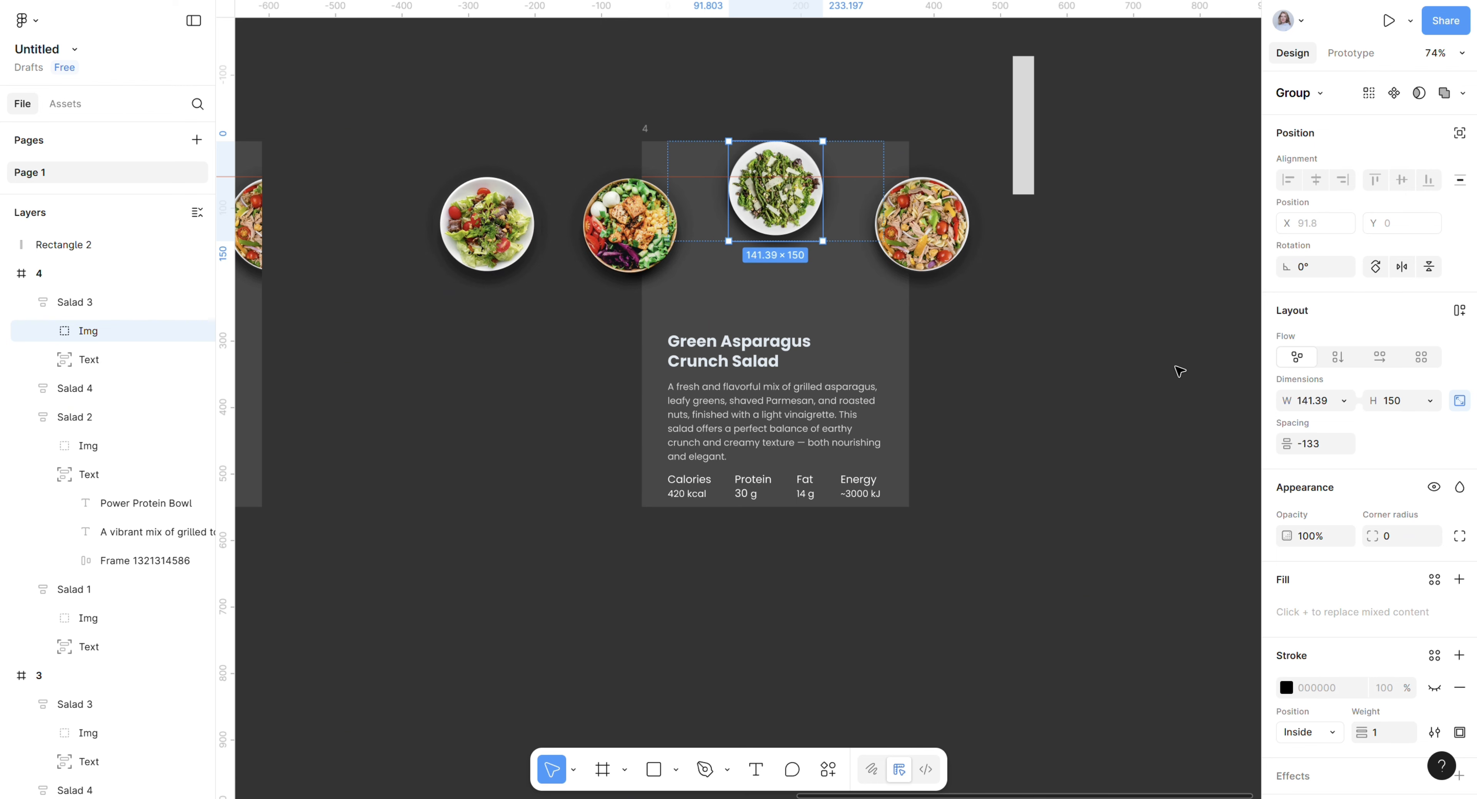
Shift Salad 3's text block in frame 4 left out of the frame to X -352.
{"action": "left_click", "coordinate": [750, 424]}
{"action": "key", "text": "Left"}
{"action": "key", "text": "Left"}
{"action": "key", "text": "Left"}
{"action": "key", "text": "Left"}
{"action": "key", "text": "Left"}
{"action": "key", "text": "Left"}
{"action": "key", "text": "Left"}
{"action": "key", "text": "Left"}
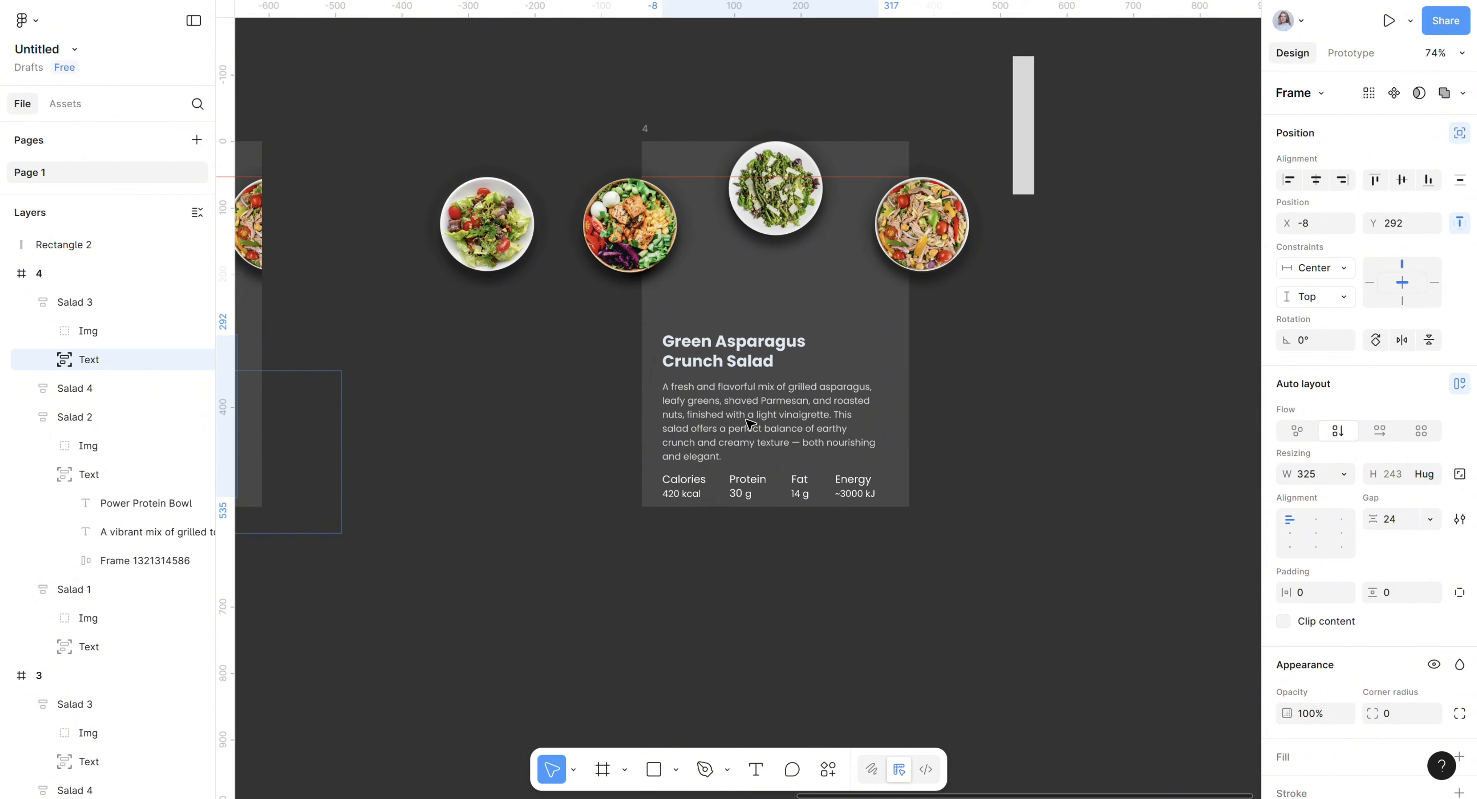
{"action": "key", "text": "shift+Left"}
{"action": "key", "text": "shift+Left"}
{"action": "key", "text": "shift+Left"}
{"action": "key", "text": "shift+Left"}
{"action": "key", "text": "shift+Left"}
{"action": "key", "text": "shift+Left"}
{"action": "key", "text": "shift+Left"}
{"action": "key", "text": "shift+Left"}
{"action": "key", "text": "shift+Left"}
{"action": "key", "text": "shift+Left"}
{"action": "key", "text": "shift+Left"}
{"action": "key", "text": "shift+Left"}
{"action": "key", "text": "shift+Left"}
{"action": "key", "text": "shift+Left"}
{"action": "key", "text": "shift+Left"}
{"action": "key", "text": "shift+Left"}
{"action": "key", "text": "shift+Left"}
{"action": "key", "text": "shift+Left"}
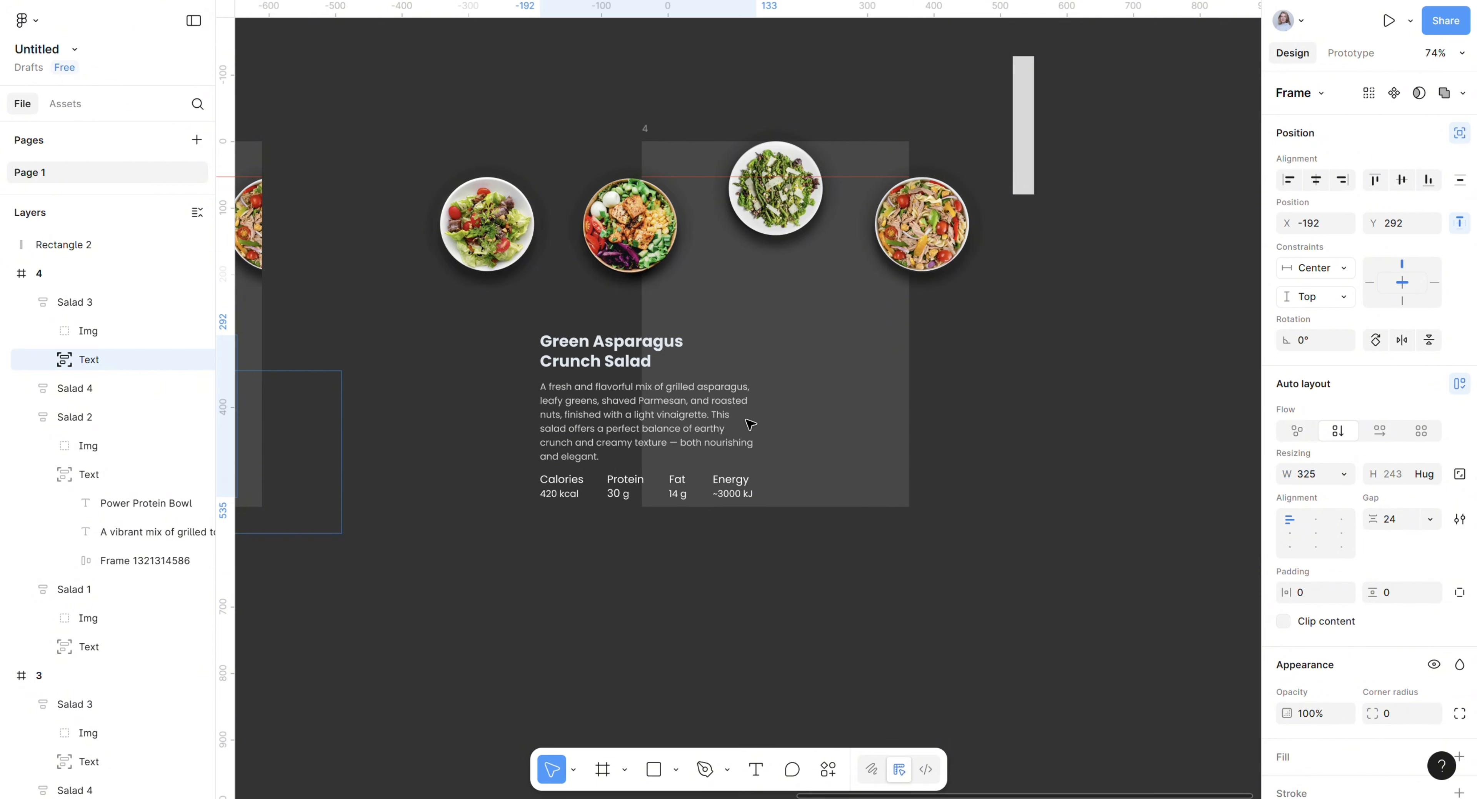
{"action": "key", "text": "shift+Left"}
{"action": "key", "text": "shift+Left"}
{"action": "key", "text": "shift+Left"}
{"action": "key", "text": "shift+Left"}
{"action": "key", "text": "shift+Left"}
{"action": "key", "text": "shift+Left"}
{"action": "key", "text": "shift+Left"}
{"action": "key", "text": "shift+Left"}
{"action": "key", "text": "shift+Left"}
{"action": "key", "text": "shift+Left"}
{"action": "key", "text": "shift+Left"}
{"action": "key", "text": "shift+Left"}
{"action": "key", "text": "shift+Left"}
{"action": "key", "text": "shift+Left"}
{"action": "key", "text": "shift+Left"}
{"action": "key", "text": "shift+Left"}
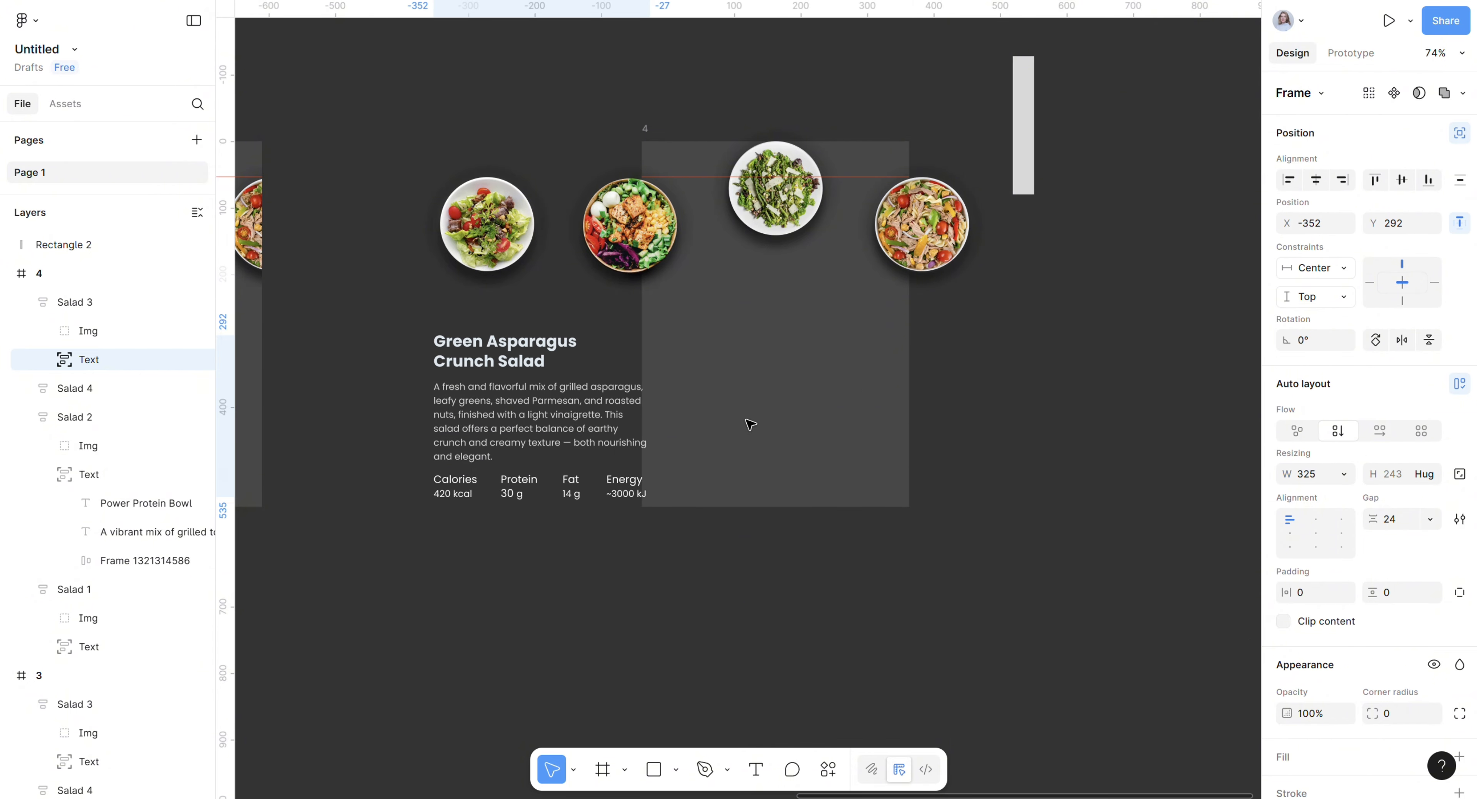
Set the opacity of Salad 3's text to 0% and move Salad 3 down to Y 56, level with the other small salads.
{"action": "left_click", "coordinate": [1304, 712]}
{"action": "type", "text": "0"}
{"action": "key", "text": "Return"}
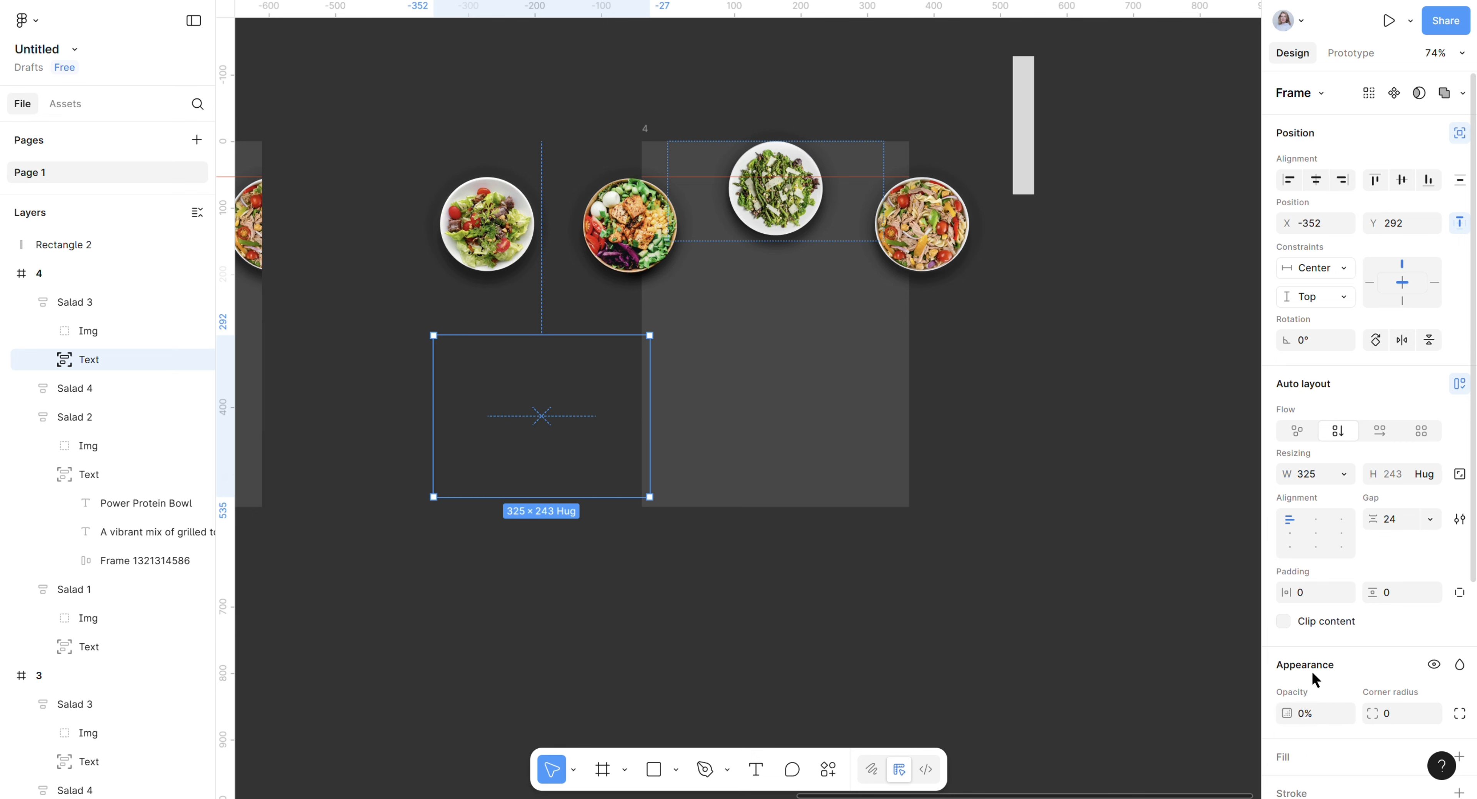
{"action": "left_click", "coordinate": [1155, 647]}
{"action": "left_click_drag", "start_coordinate": [778, 181], "coordinate": [766, 203]}
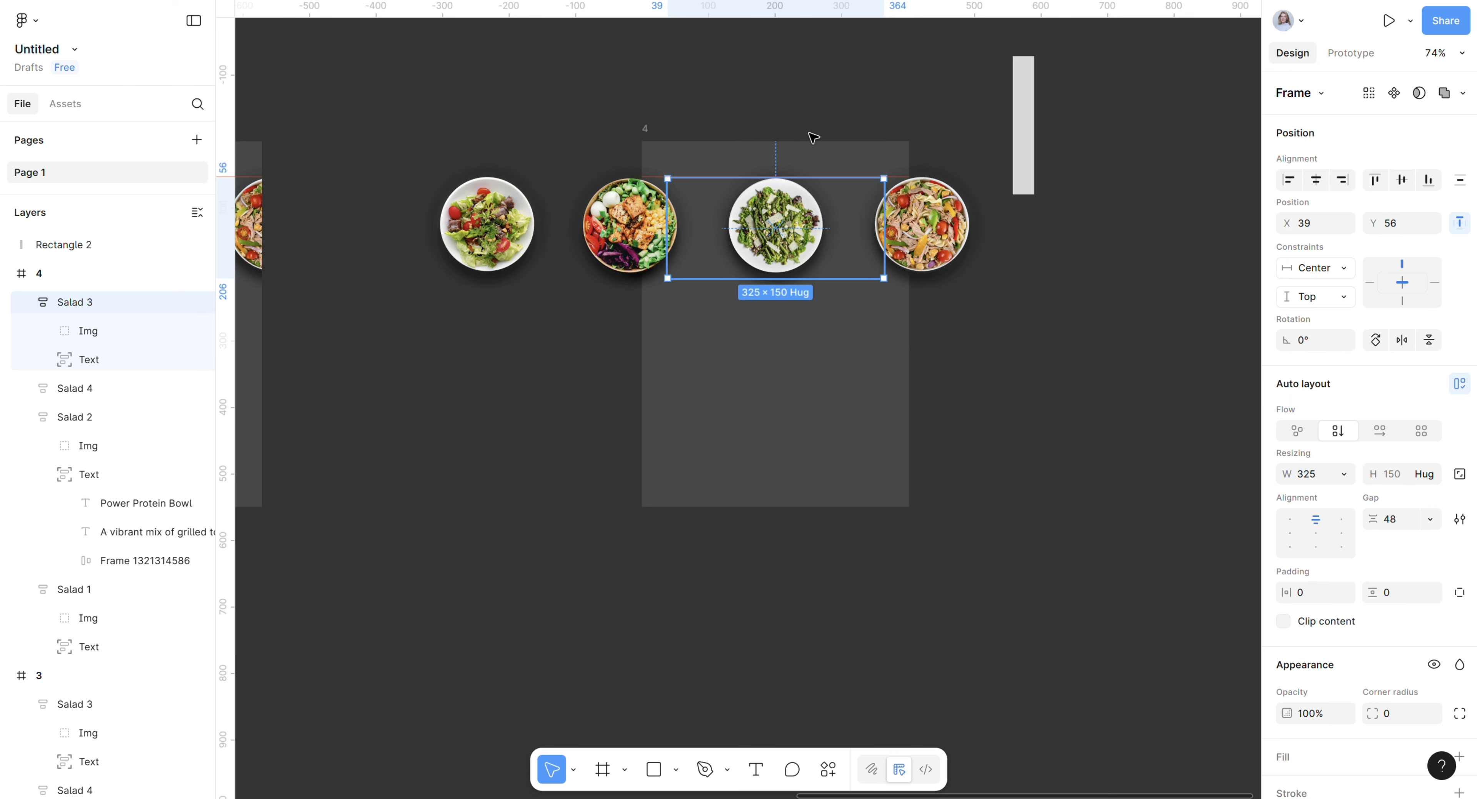
Shift all four salads in frame 4 left together by about 216 so that Salad 4 sits in the frame's center.
{"action": "left_click", "coordinate": [28, 388]}
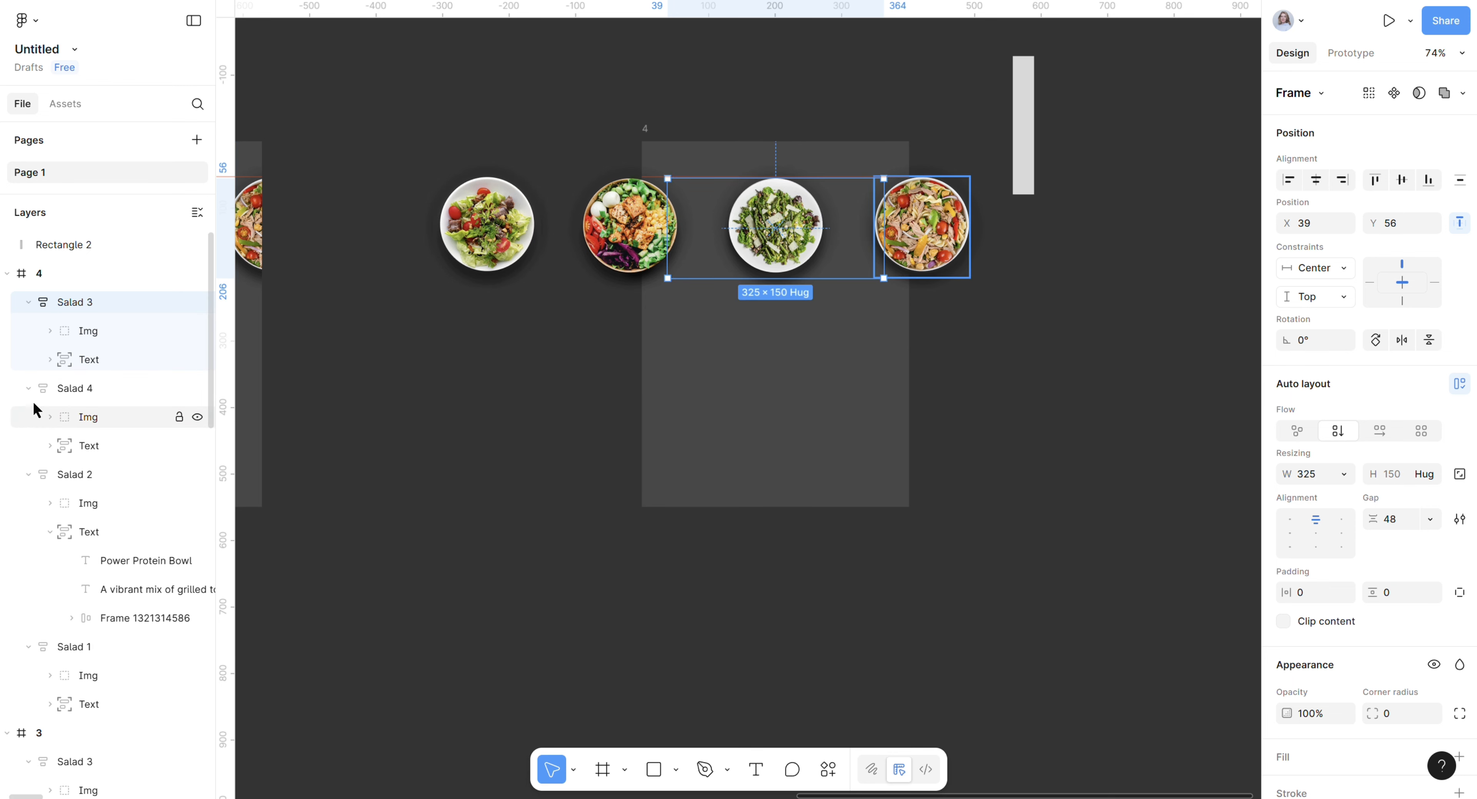
{"action": "left_click", "coordinate": [28, 388]}
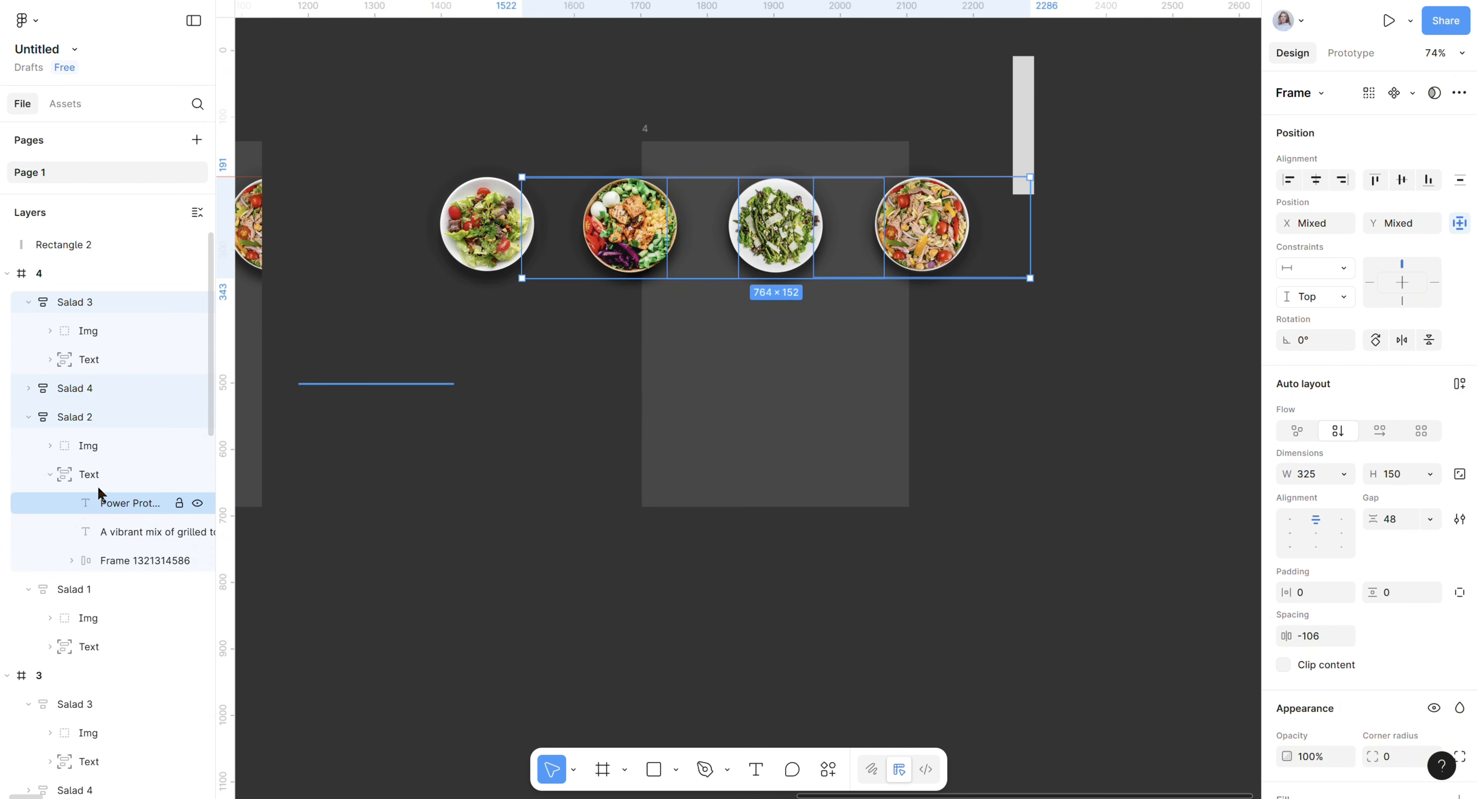
{"action": "left_click", "coordinate": [76, 593]}
{"action": "left_click", "coordinate": [108, 304], "text": "ctrl"}
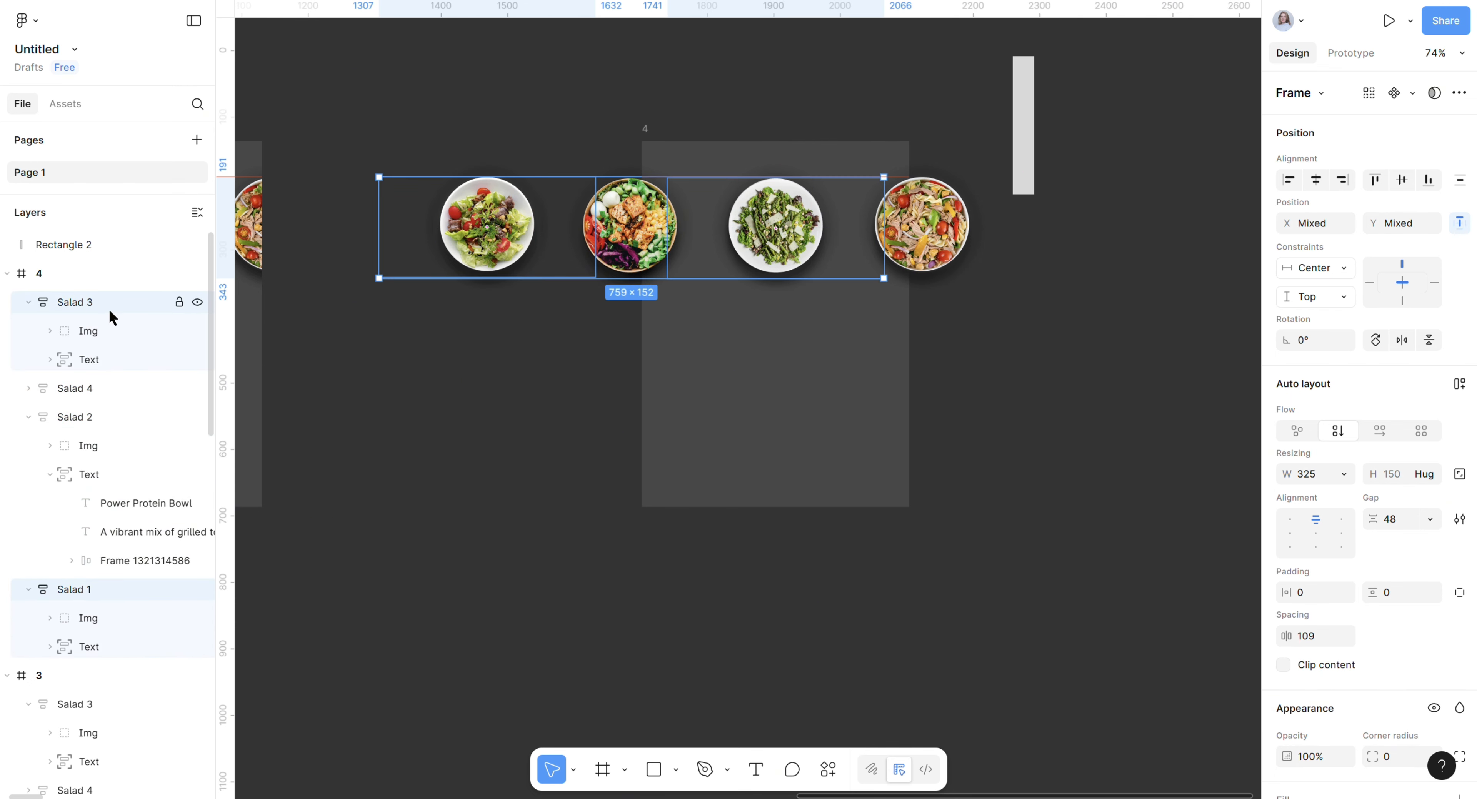
{"action": "left_click", "coordinate": [94, 389], "text": "ctrl"}
{"action": "left_click", "coordinate": [92, 424], "text": "ctrl"}
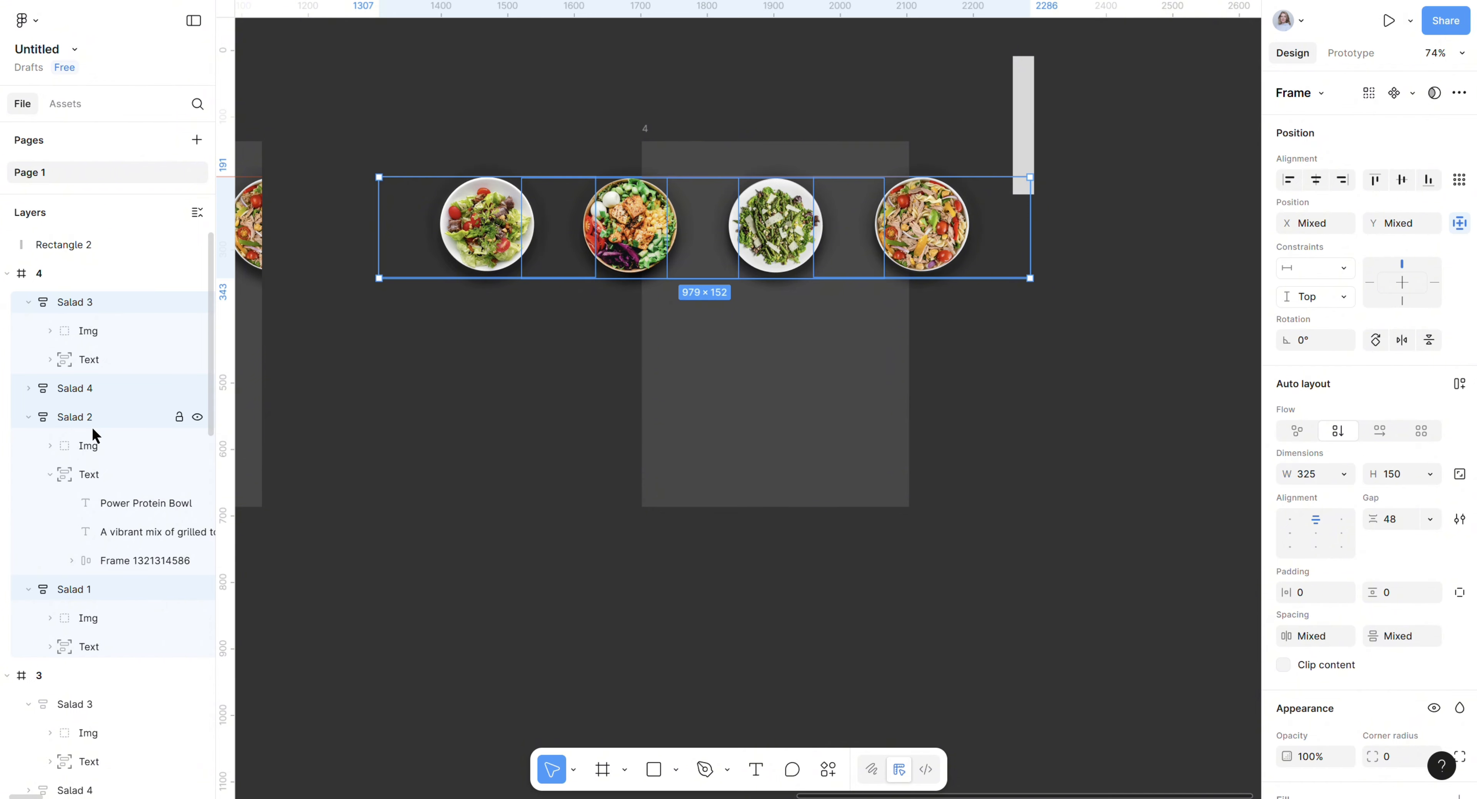
{"action": "key", "text": "shift+Left"}
{"action": "key", "text": "shift+Left"}
{"action": "key", "text": "shift+Left"}
{"action": "key", "text": "shift+Left"}
{"action": "key", "text": "shift+Left"}
{"action": "key", "text": "shift+Left"}
{"action": "key", "text": "shift+Left"}
{"action": "key", "text": "shift+Left"}
{"action": "key", "text": "shift+Left"}
{"action": "key", "text": "shift+Left"}
{"action": "key", "text": "shift+Left"}
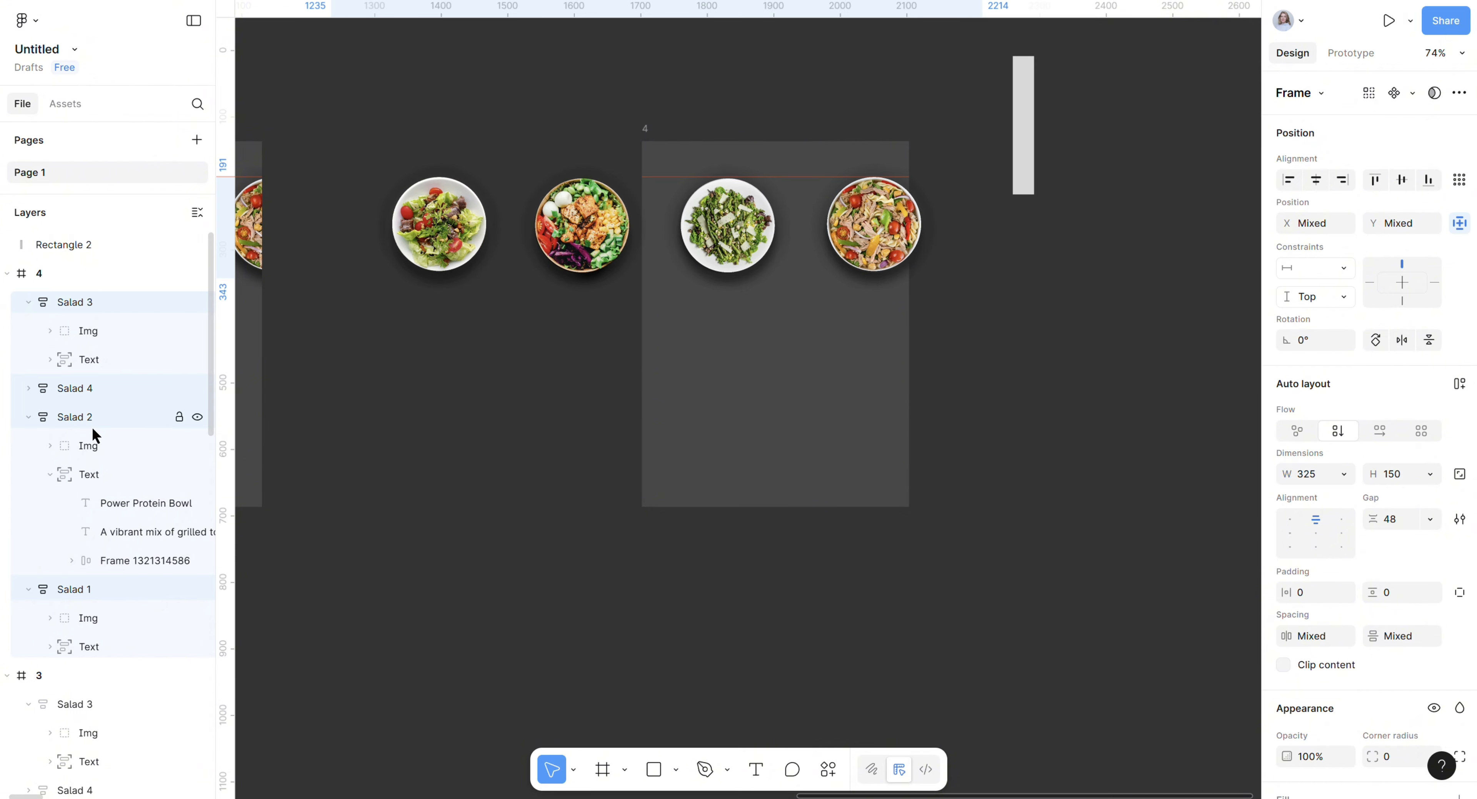
{"action": "key", "text": "shift+Left"}
{"action": "key", "text": "shift+Left"}
{"action": "key", "text": "shift+Left"}
{"action": "key", "text": "shift+Left"}
{"action": "key", "text": "shift+Left"}
{"action": "key", "text": "shift+Left"}
{"action": "key", "text": "shift+Left"}
{"action": "key", "text": "shift+Left"}
{"action": "key", "text": "shift+Left"}
{"action": "key", "text": "shift+Left"}
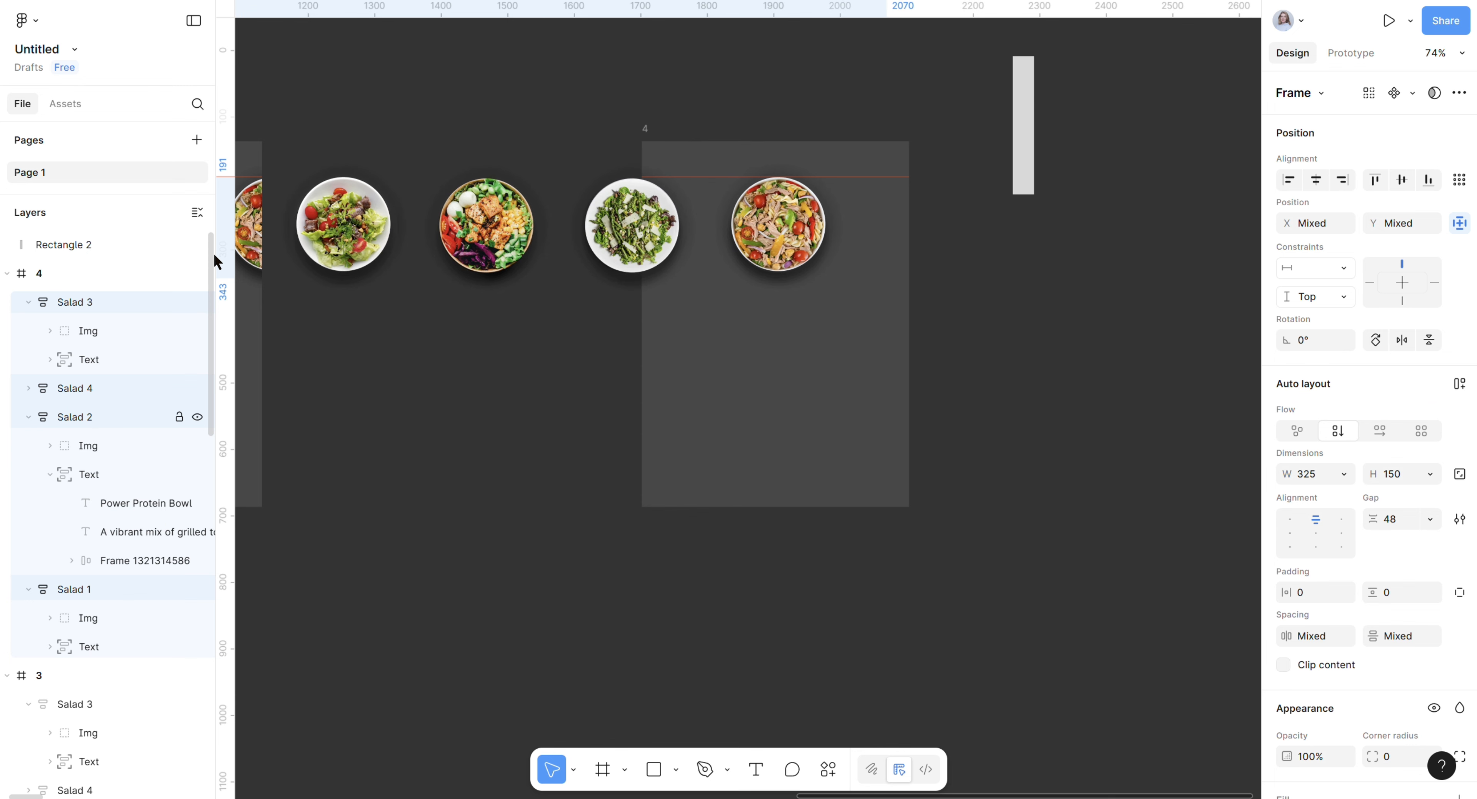
Enlarge Salad 4's image in frame 4 proportionally to a height of 244.
{"action": "left_click", "coordinate": [805, 216]}
{"action": "left_click", "coordinate": [1411, 402]}
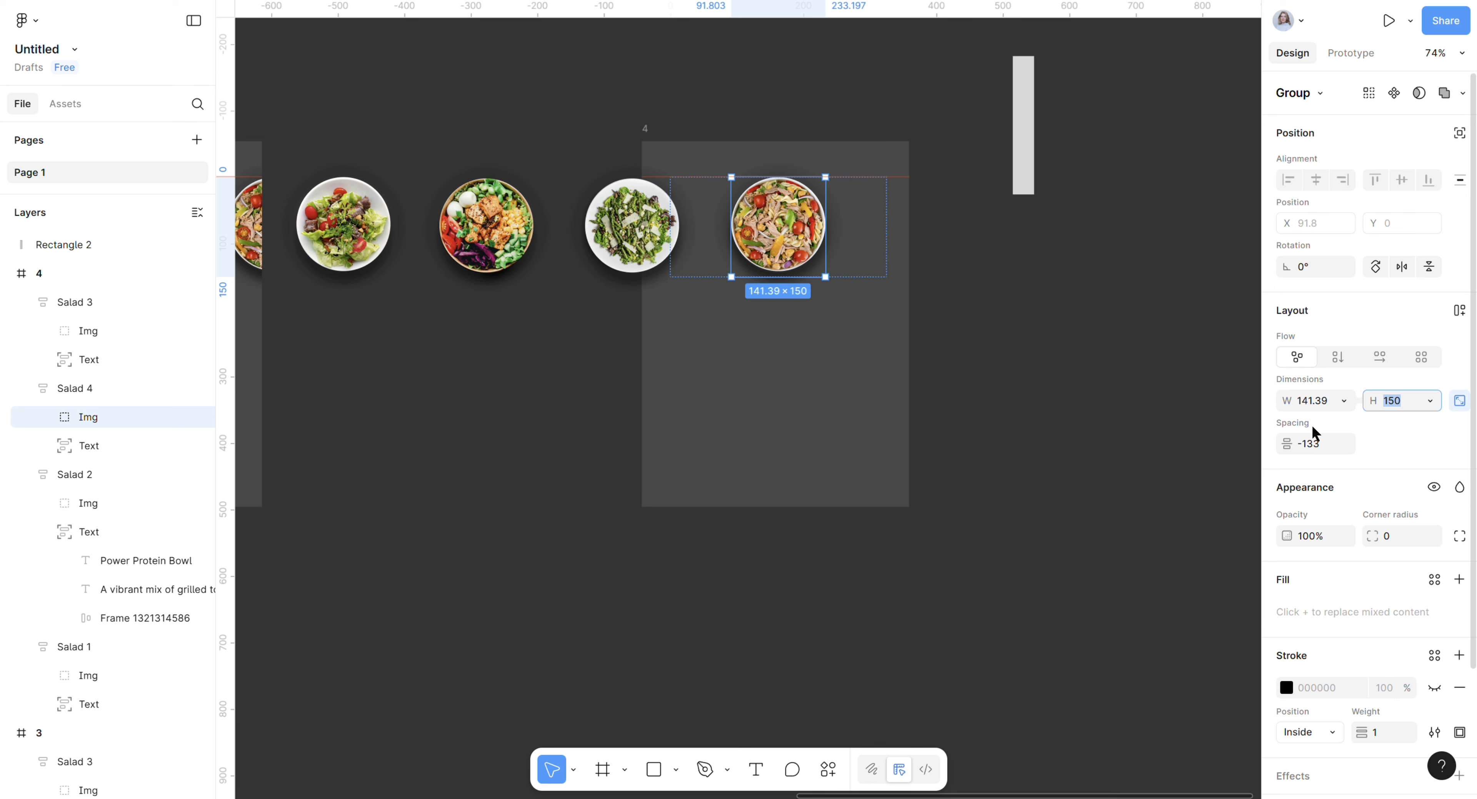
{"action": "type", "text": "244"}
{"action": "key", "text": "Return"}
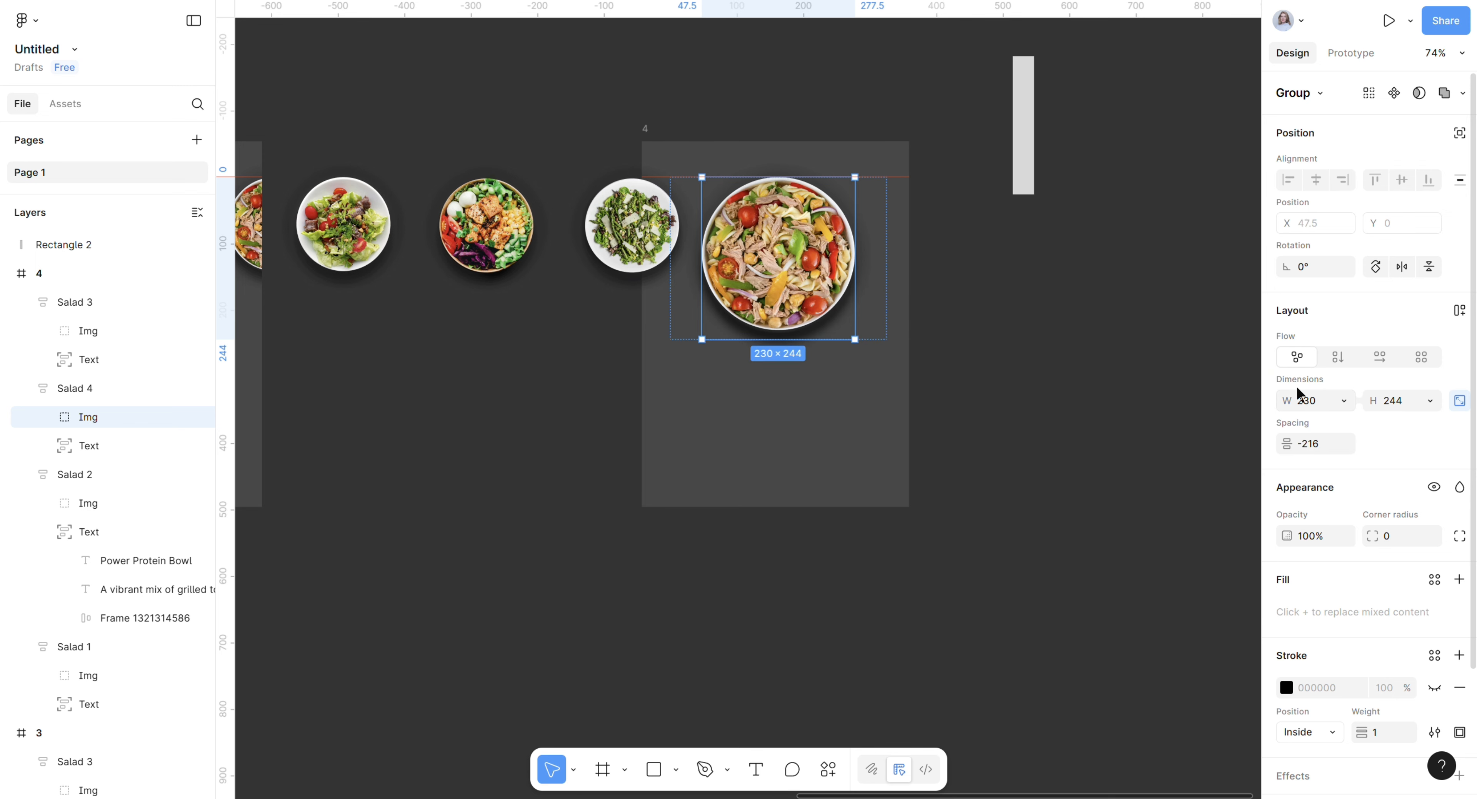
Set the opacity of Salad 4's text block in frame 4 to 100%.
{"action": "left_click", "coordinate": [114, 445]}
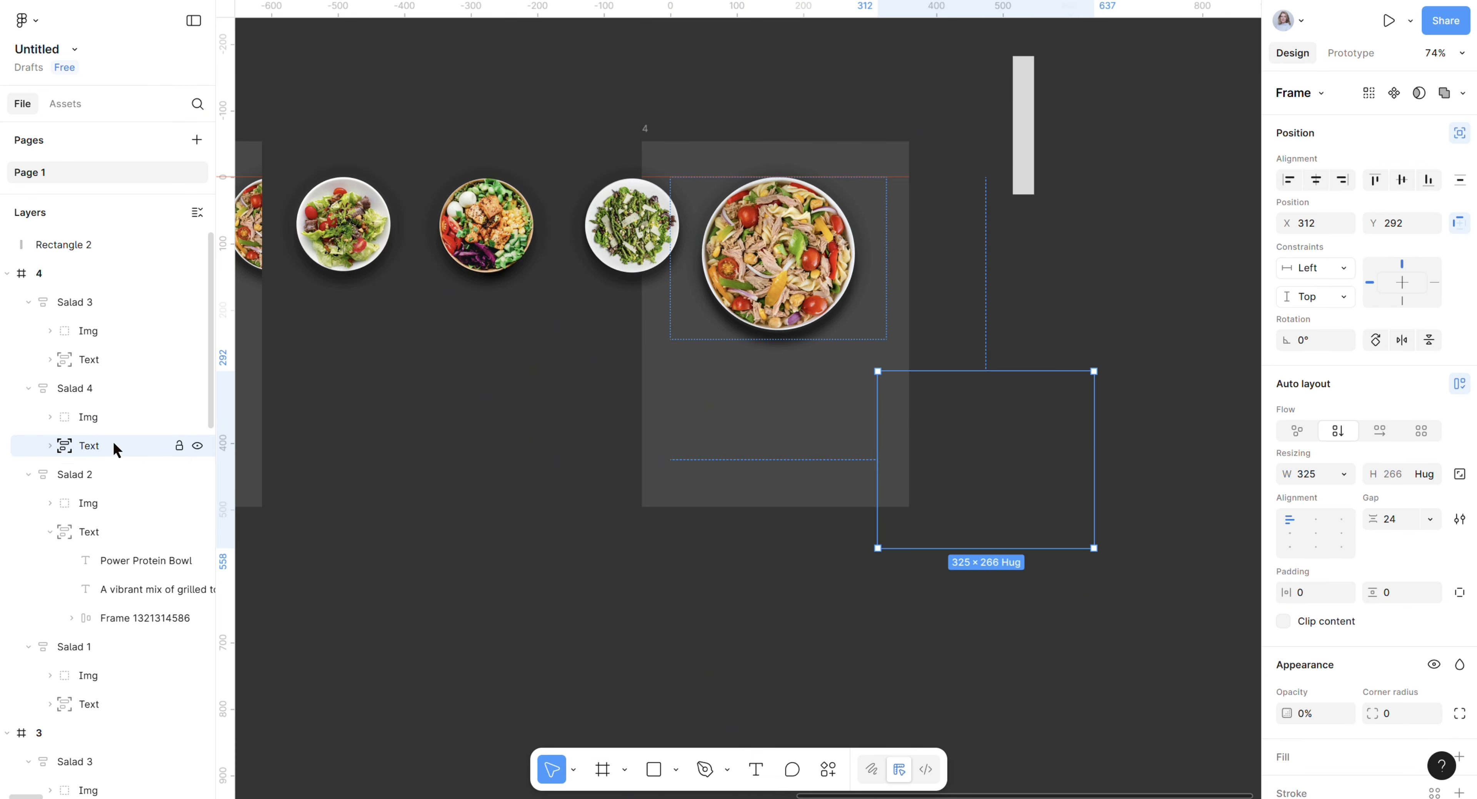
{"action": "left_click", "coordinate": [1314, 713]}
{"action": "type", "text": "1"}
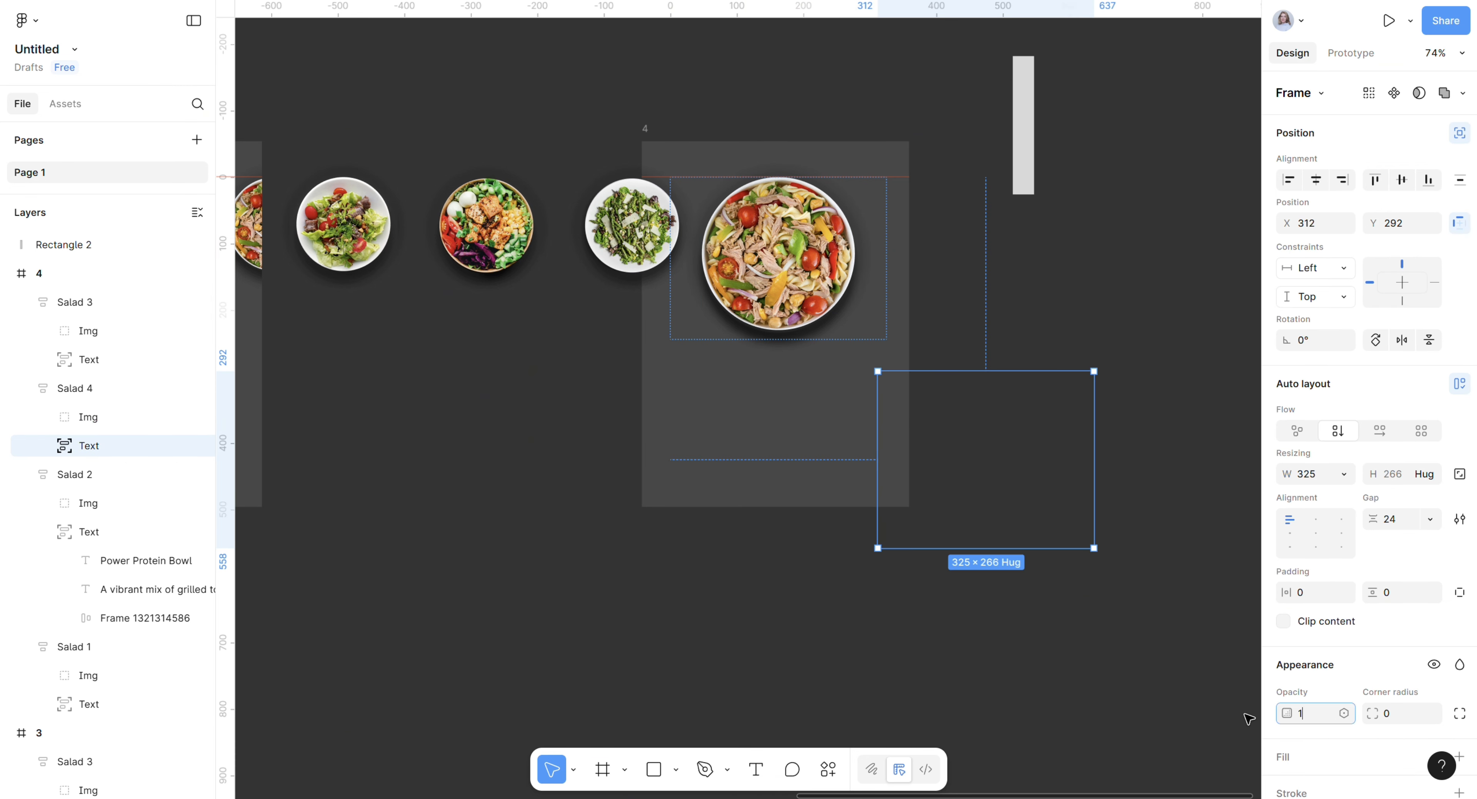
{"action": "type", "text": "00"}
{"action": "key", "text": "Return"}
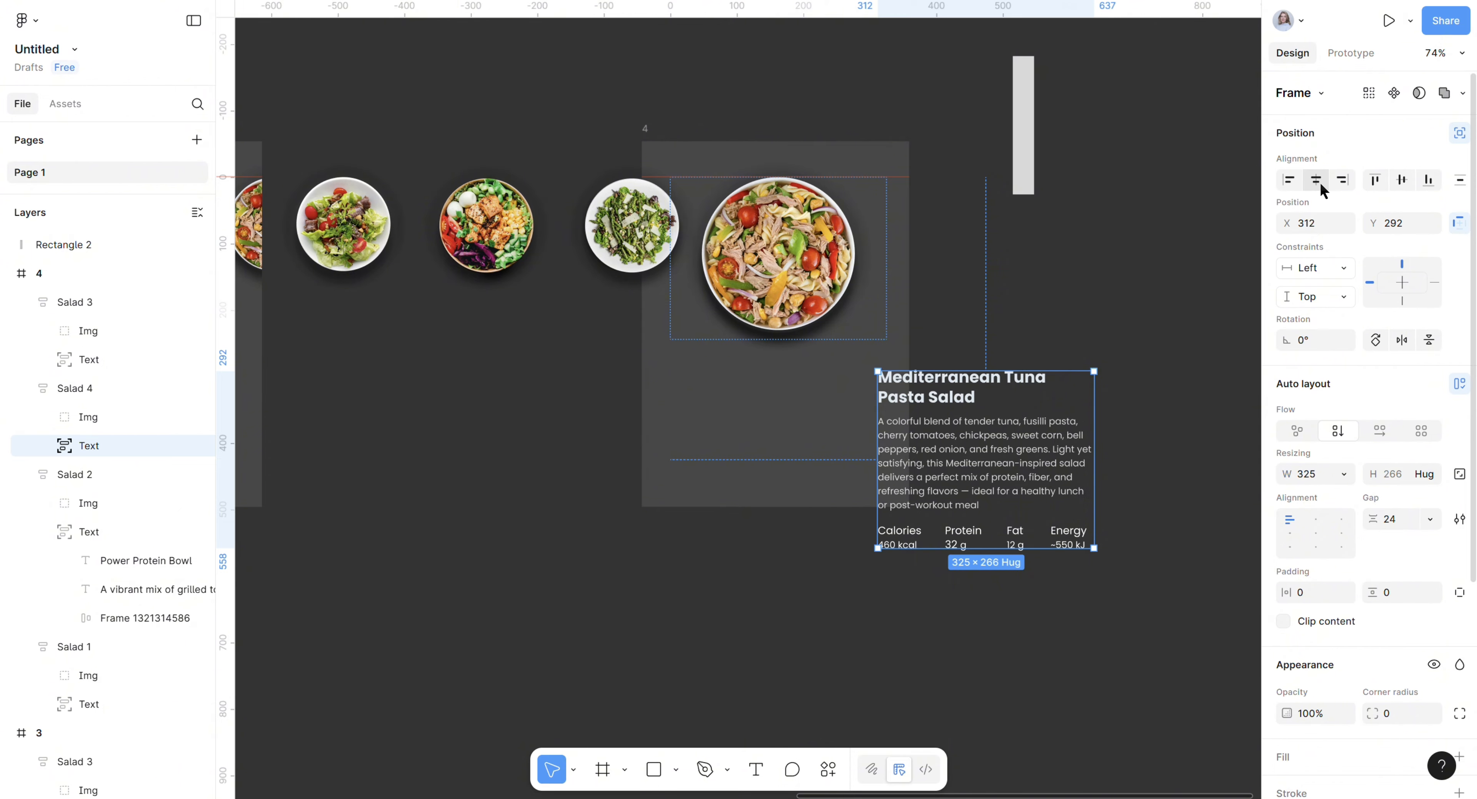
Center Salad 4's text horizontally under its plate and align Salad 4 with the top edge of frame 4.
{"action": "left_click", "coordinate": [1315, 181]}
{"action": "left_click", "coordinate": [78, 390]}
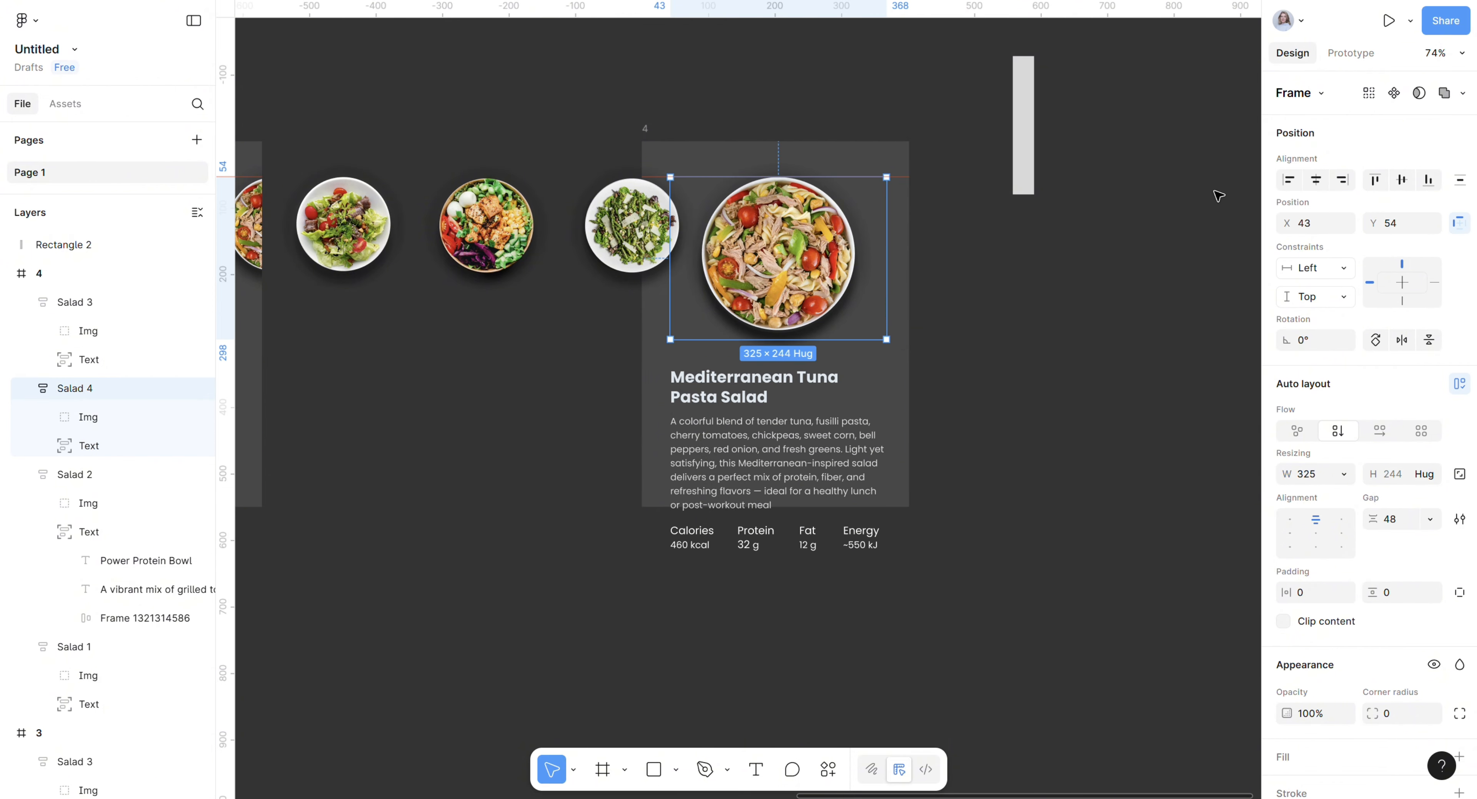
{"action": "left_click", "coordinate": [1375, 183]}
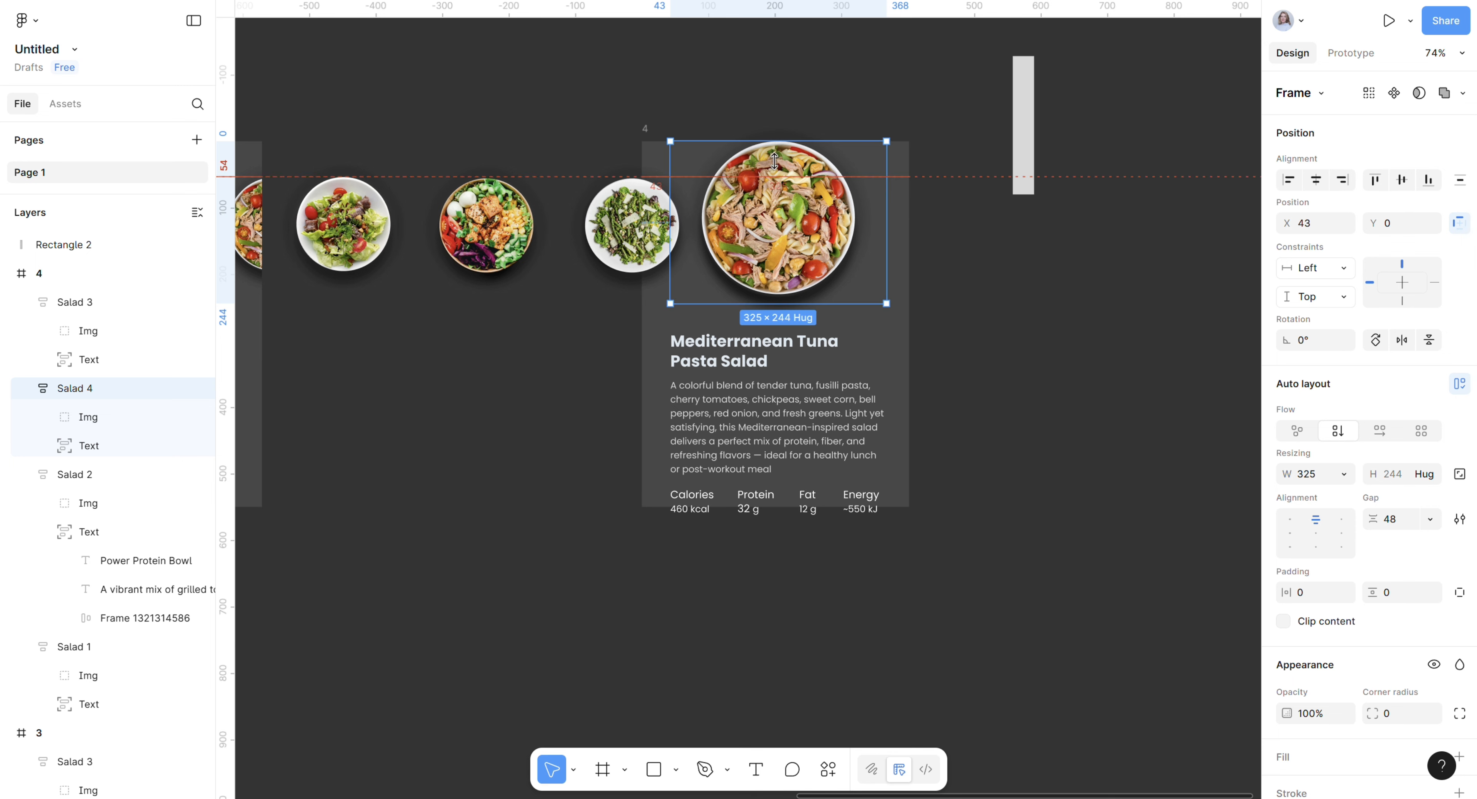
Set the height of frame 4 to 600 so that Salad 4's whole text fits inside.
{"action": "left_click", "coordinate": [647, 137]}
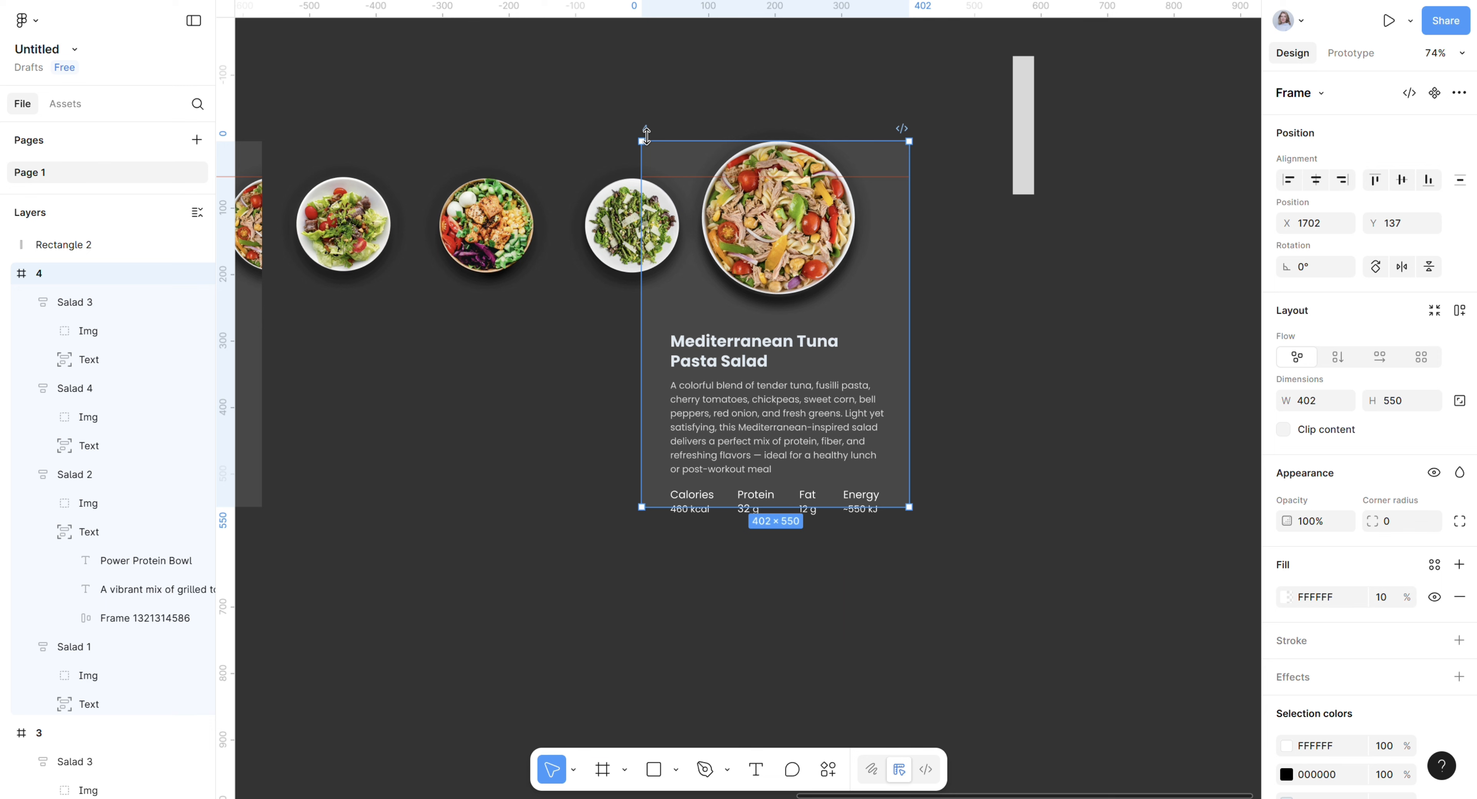
{"action": "left_click_drag", "start_coordinate": [830, 508], "coordinate": [859, 531]}
{"action": "left_click", "coordinate": [1396, 400]}
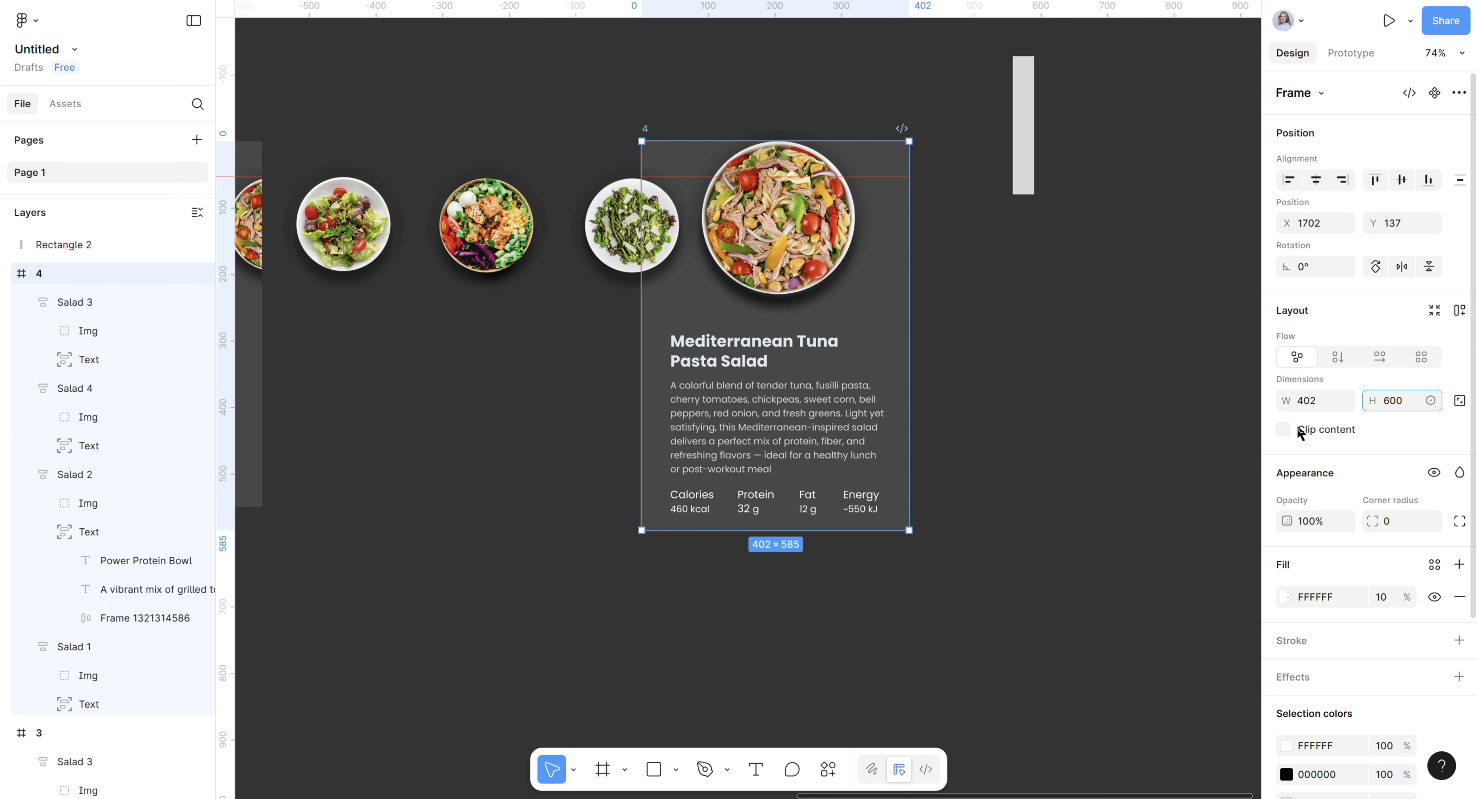
{"action": "type", "text": "600"}
{"action": "key", "text": "Return"}
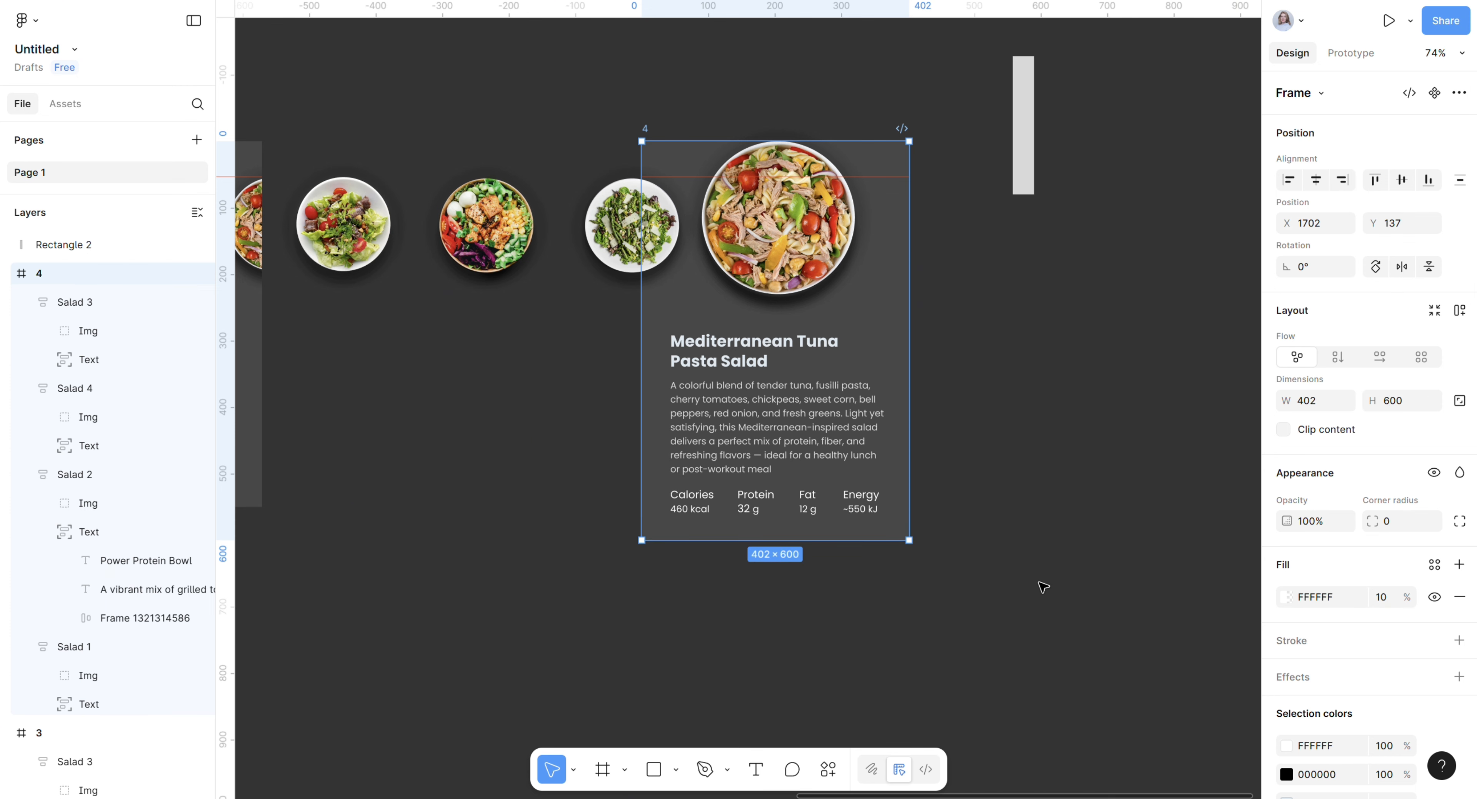
{"action": "left_click", "coordinate": [711, 633]}
{"action": "scroll", "coordinate": [507, 553], "scroll_direction": "left", "scroll_amount": 10}
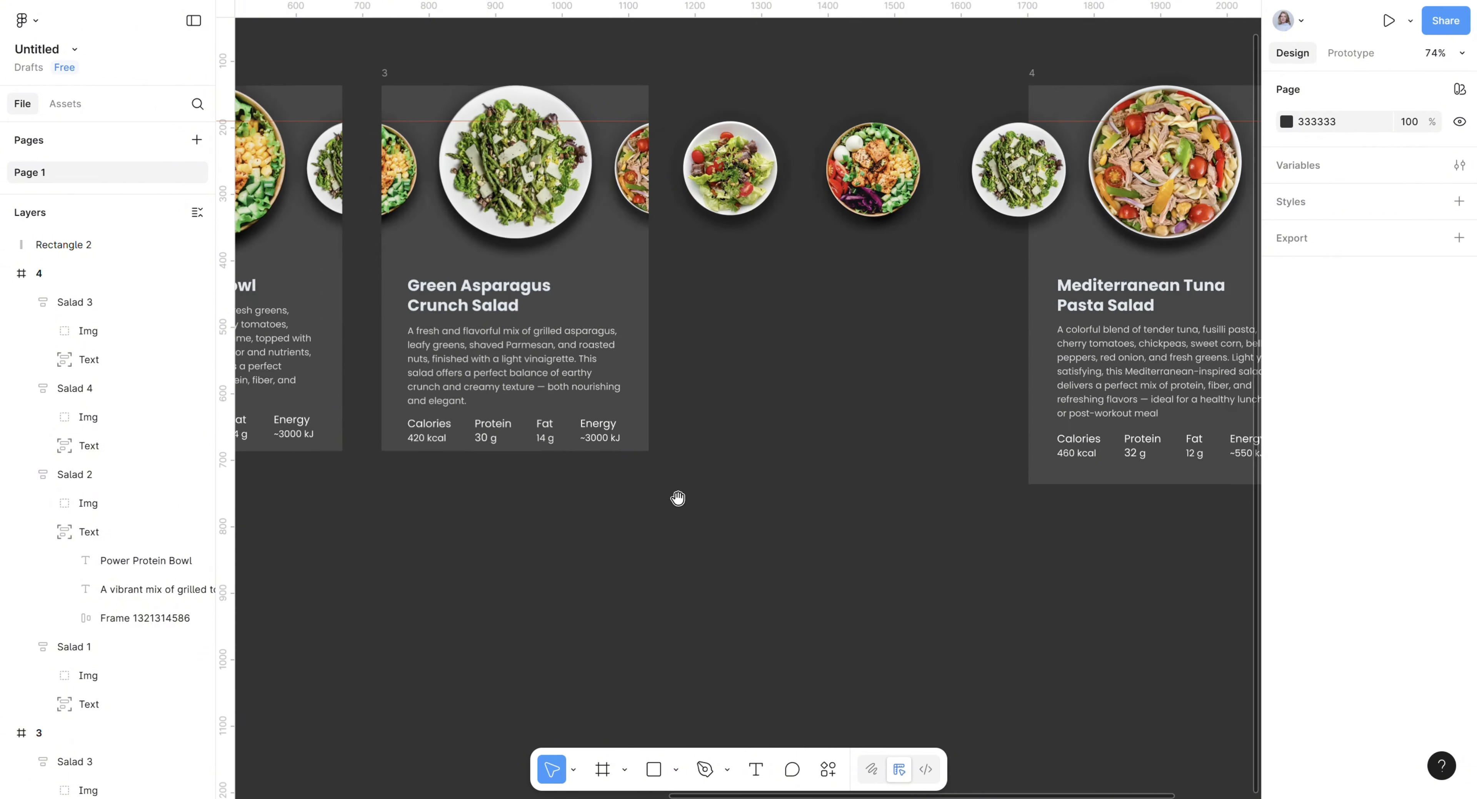
Set the height of frame 3 to 600.
{"action": "left_click", "coordinate": [488, 107]}
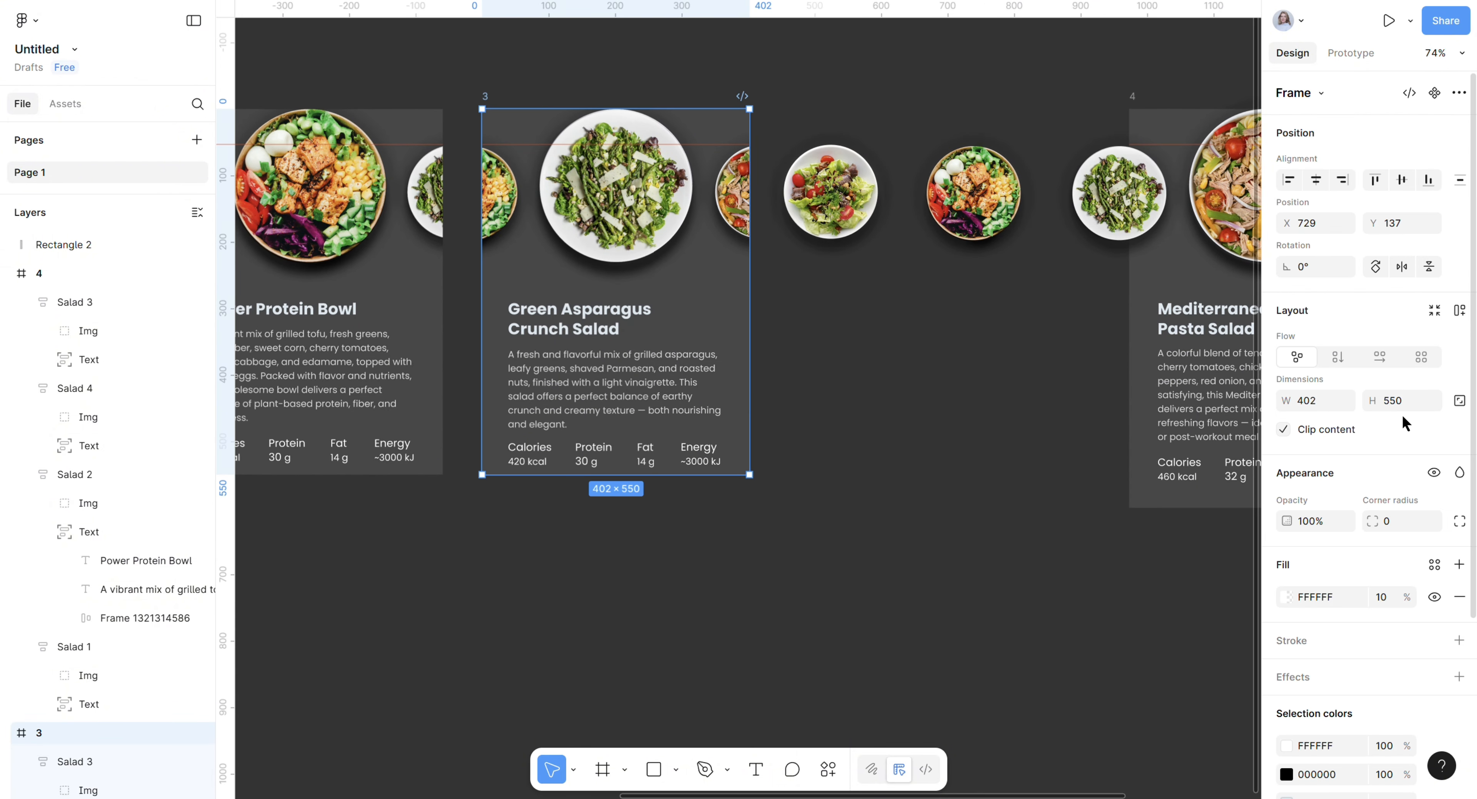
{"action": "left_click", "coordinate": [1399, 403]}
{"action": "type", "text": "600"}
{"action": "key", "text": "Return"}
{"action": "left_click", "coordinate": [841, 593]}
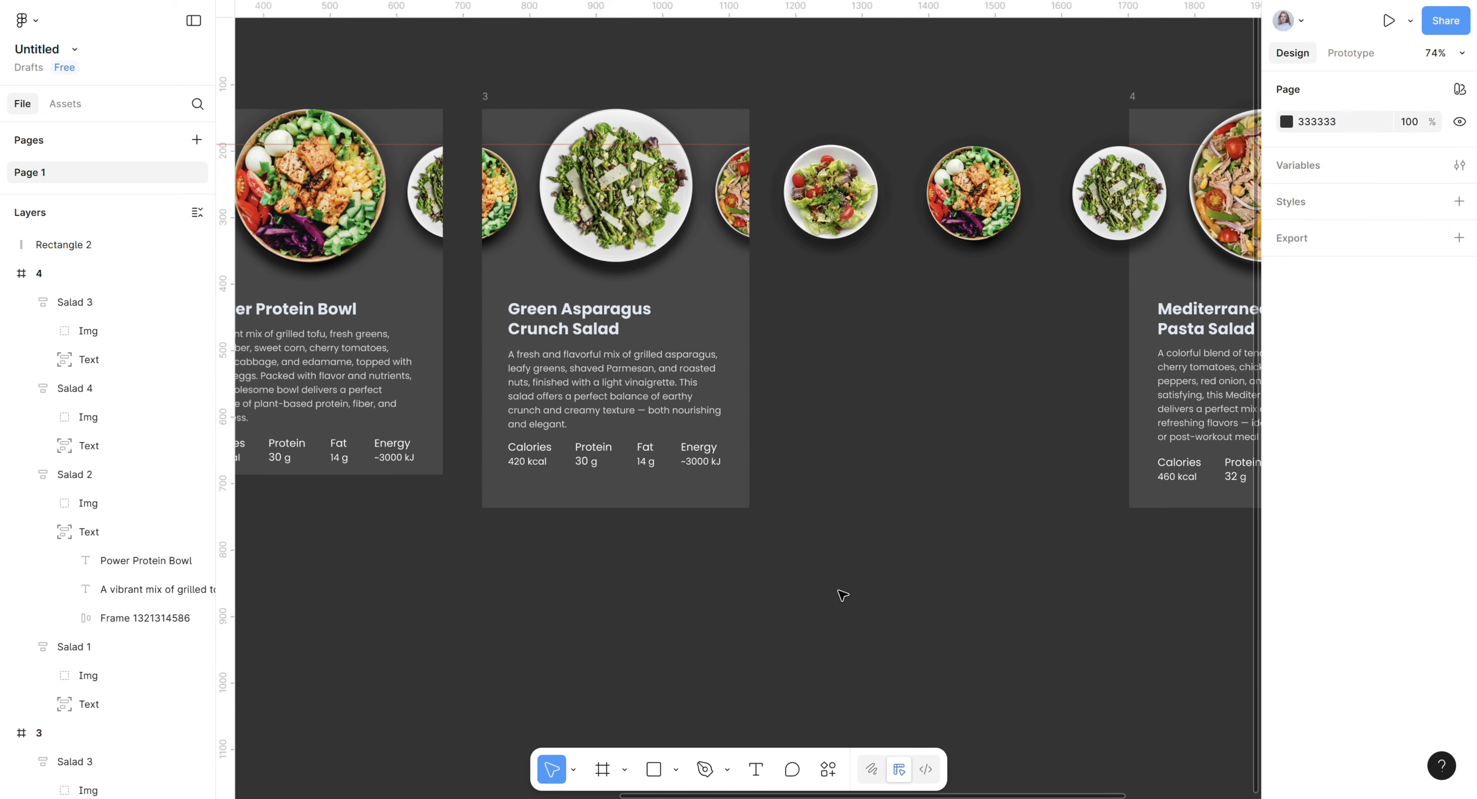
Set the height of frame 2 to 600.
{"action": "scroll", "coordinate": [1025, 527], "scroll_direction": "left", "scroll_amount": 12}
{"action": "left_click", "coordinate": [757, 130]}
{"action": "left_click", "coordinate": [1399, 401]}
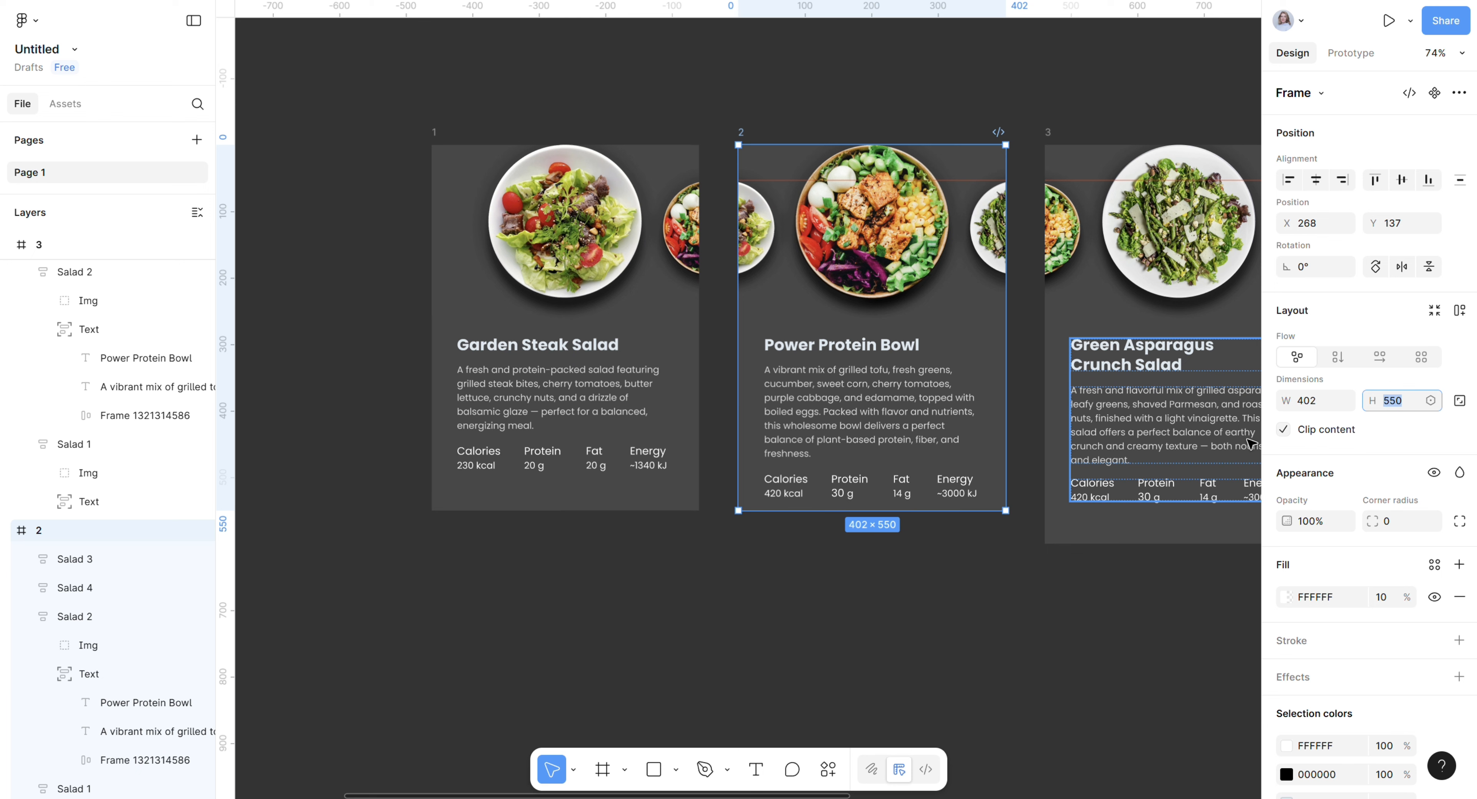
{"action": "type", "text": "600"}
{"action": "key", "text": "Return"}
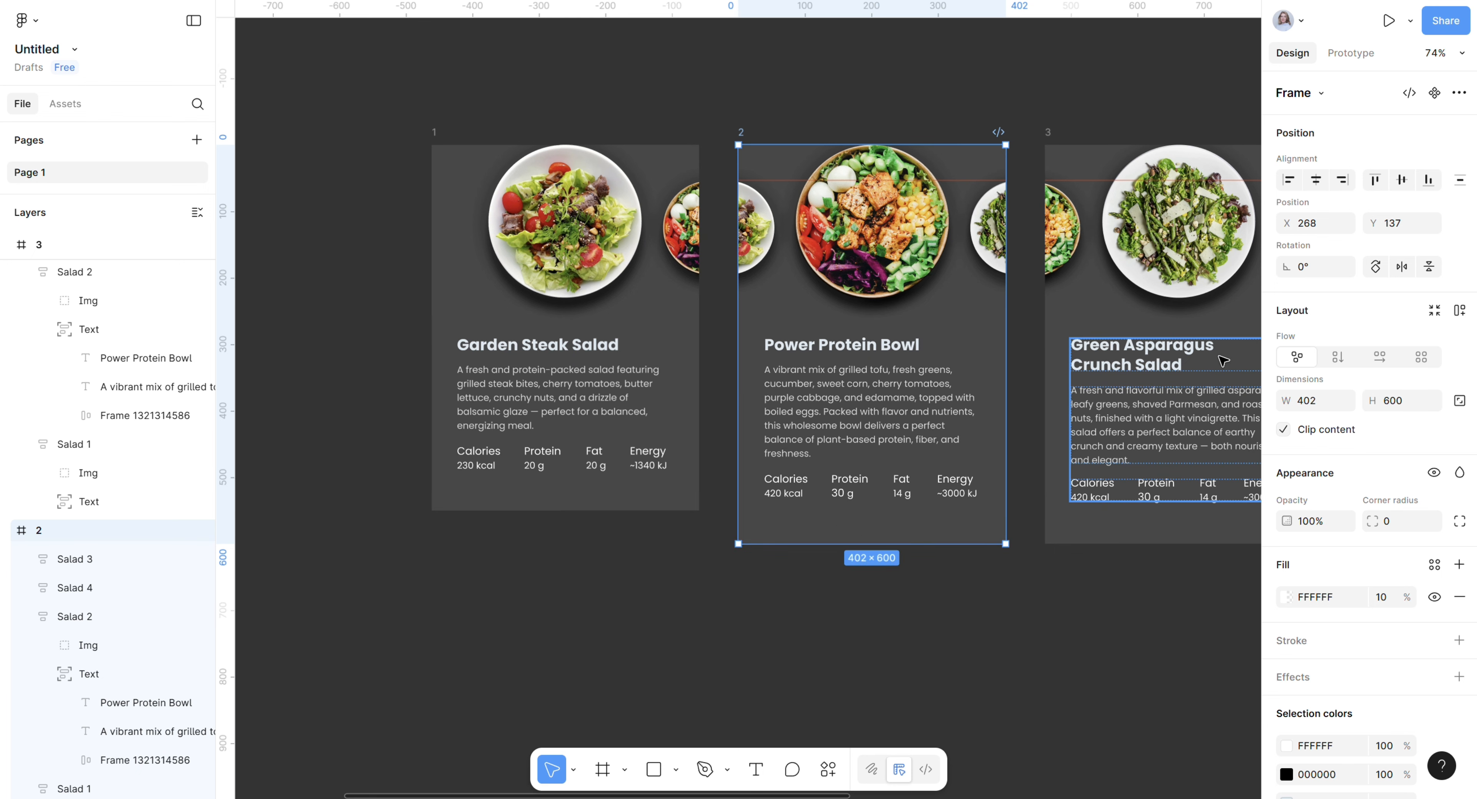
Set the height of frame 1 to 600.
{"action": "left_click", "coordinate": [443, 140]}
{"action": "left_click", "coordinate": [436, 134]}
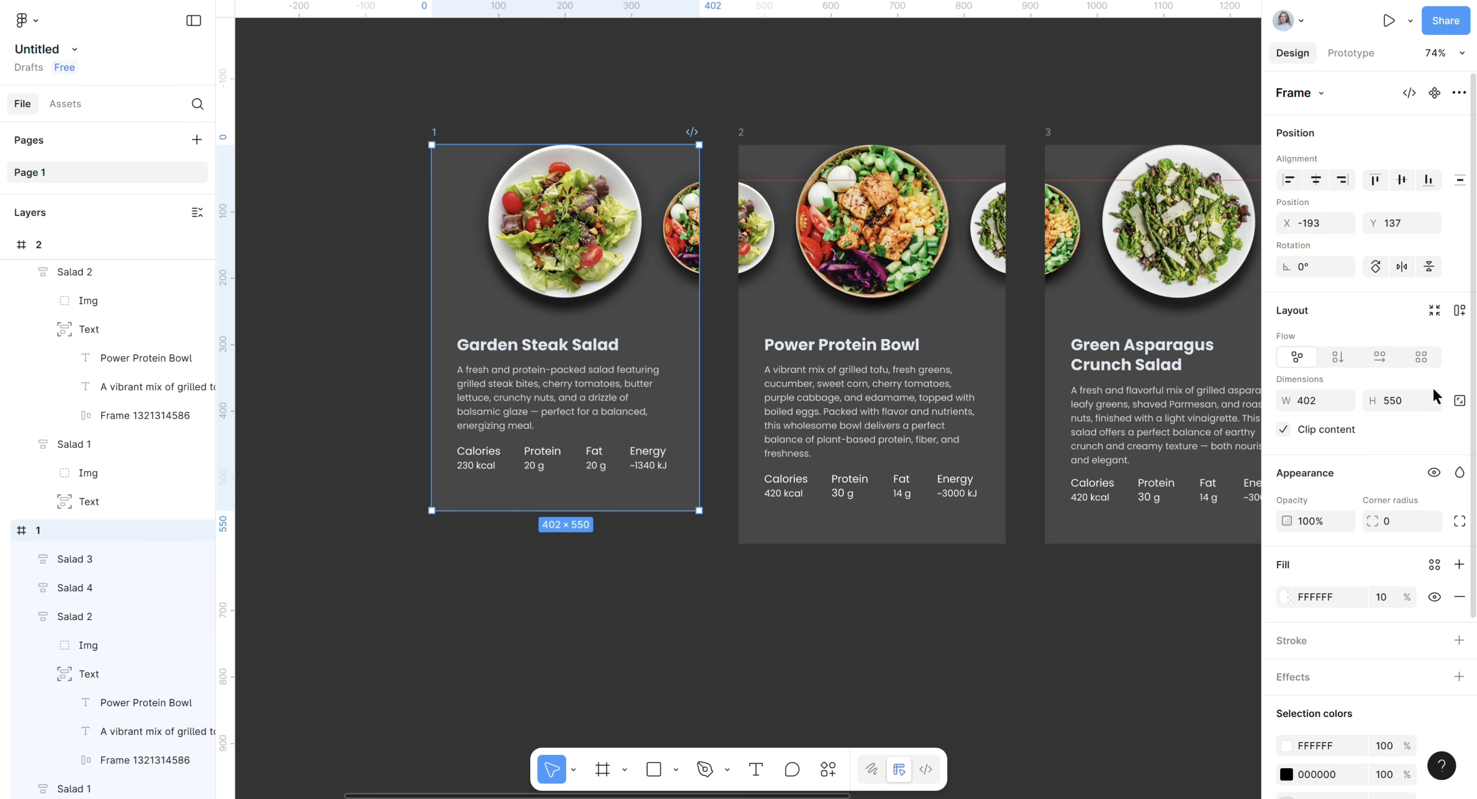
{"action": "left_click", "coordinate": [1402, 401]}
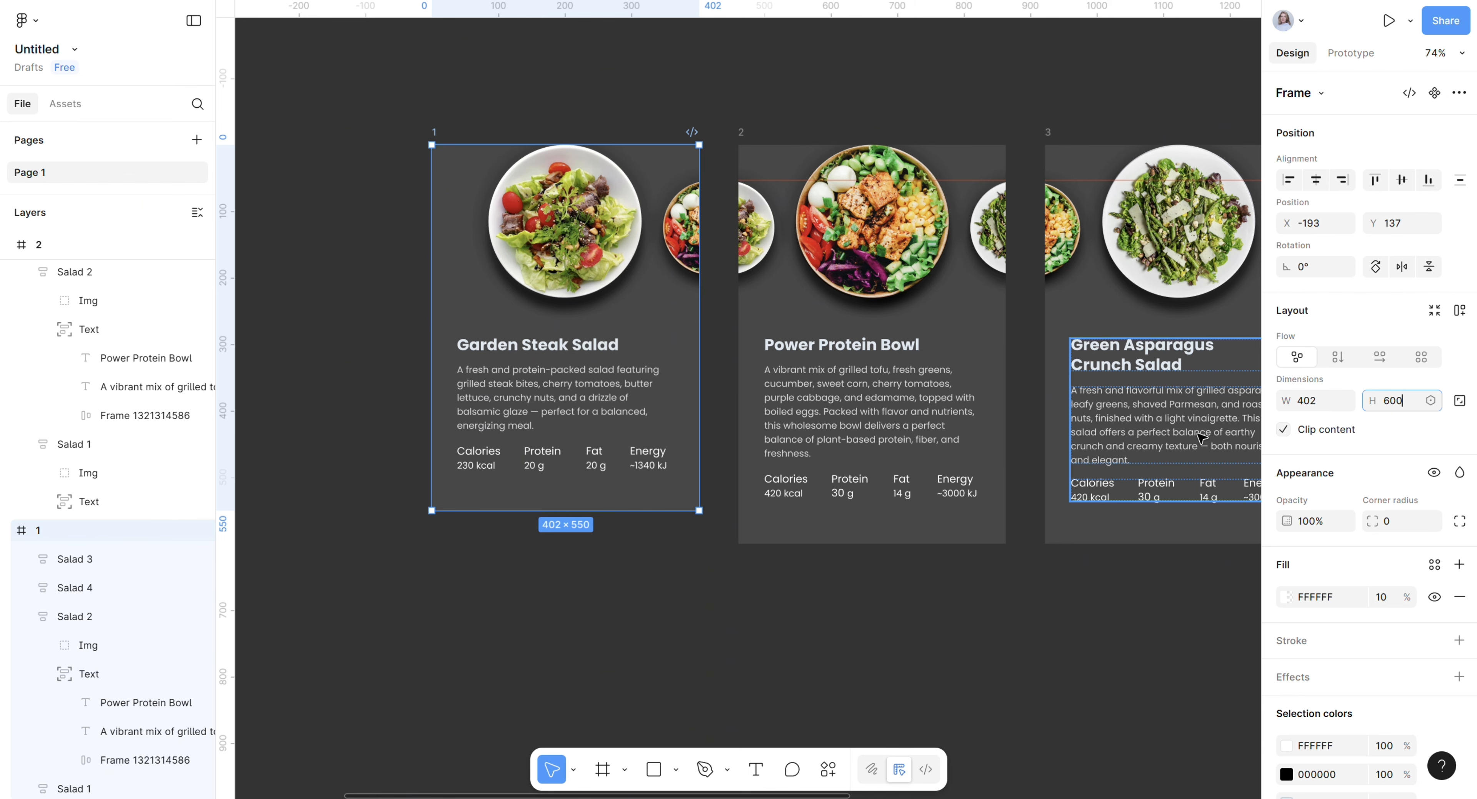
{"action": "key", "text": "Return"}
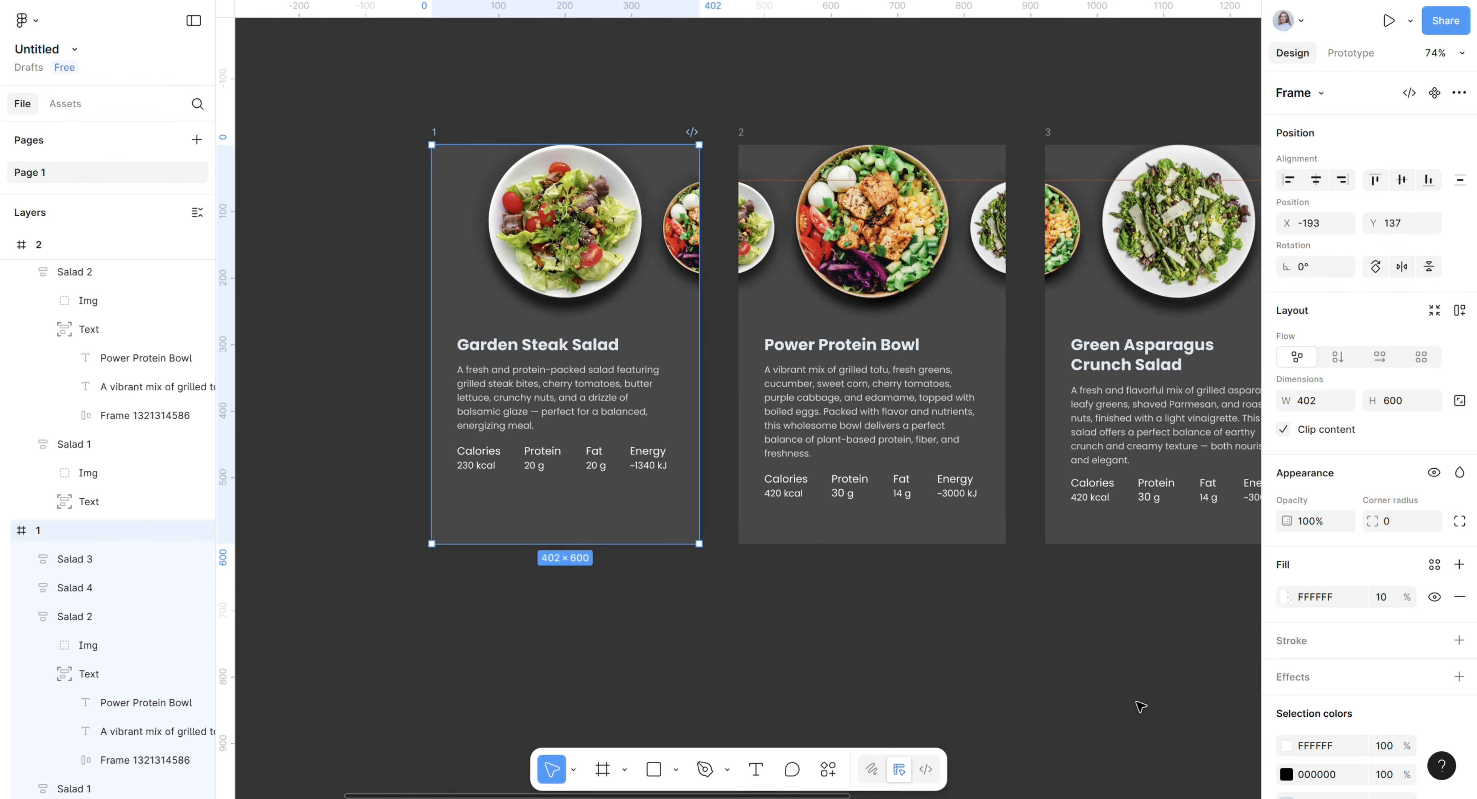
{"action": "left_click", "coordinate": [1137, 702]}
Bring the spacer rectangle over to frame 4 and center Salad 4 horizontally within the frame.
{"action": "left_click_drag", "start_coordinate": [1129, 677], "coordinate": [880, 660]}
{"action": "scroll", "coordinate": [880, 660], "scroll_direction": "right", "scroll_amount": 10}
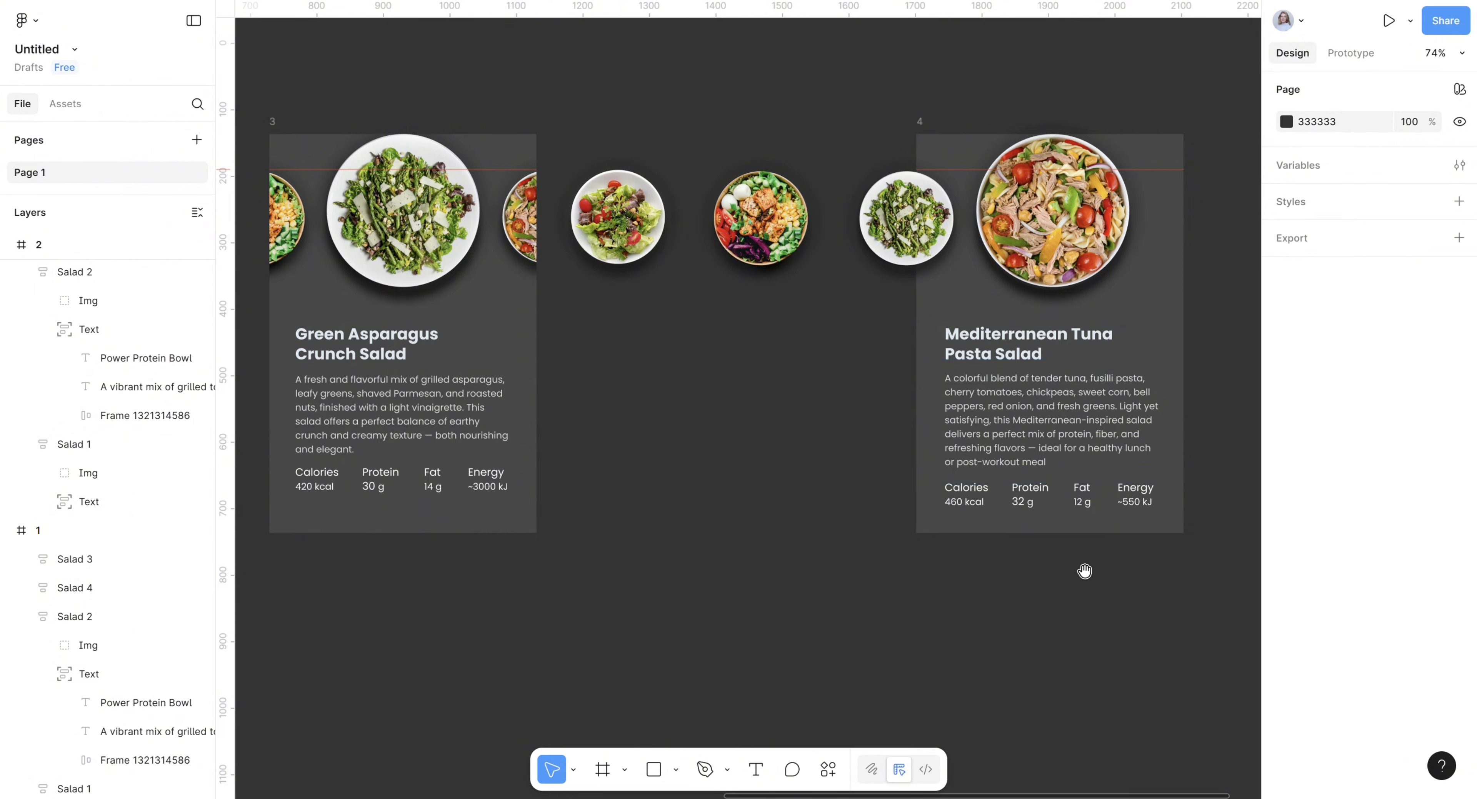
{"action": "scroll", "coordinate": [939, 184], "scroll_direction": "right", "scroll_amount": 6}
{"action": "left_click_drag", "start_coordinate": [966, 158], "coordinate": [628, 158]}
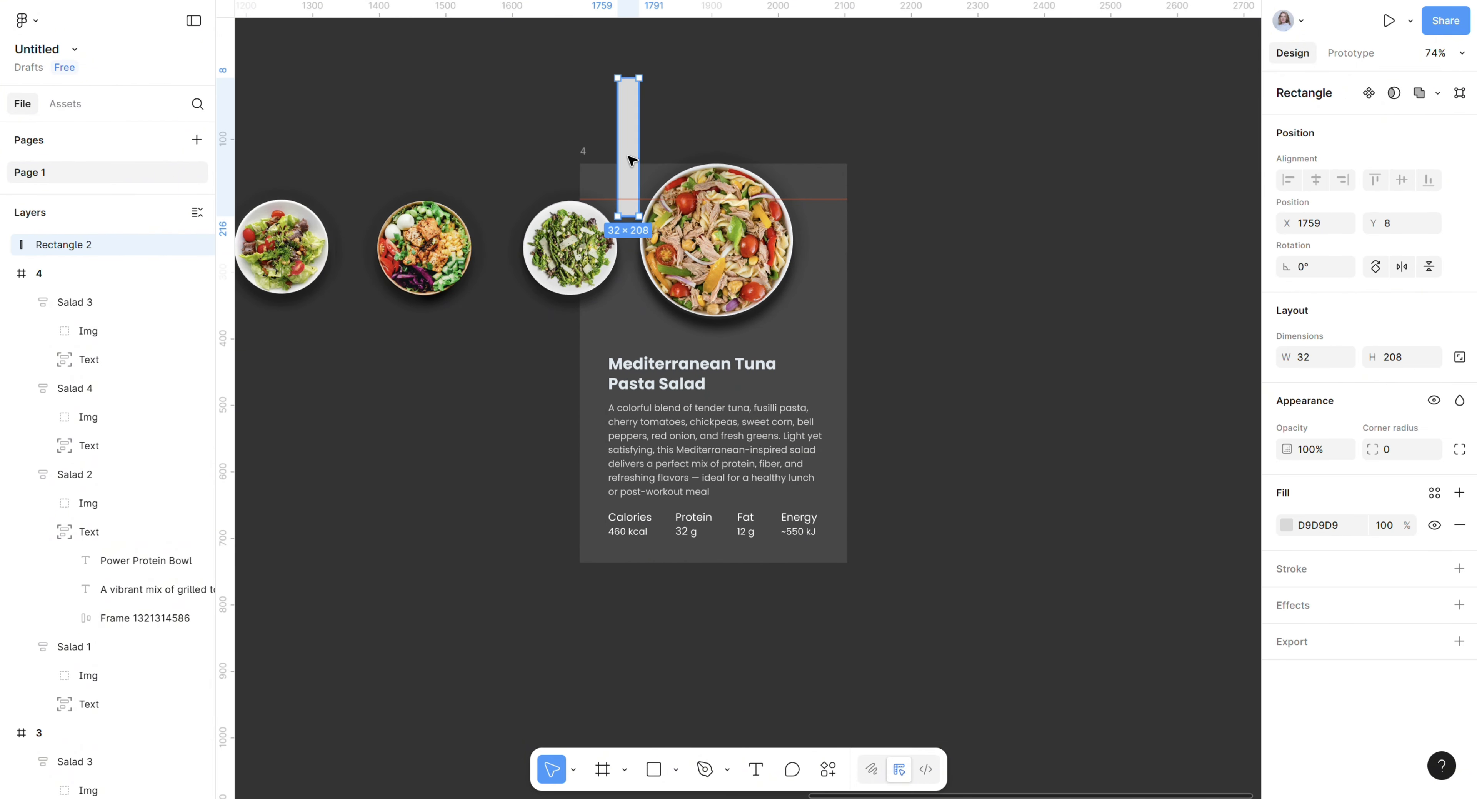
{"action": "left_click", "coordinate": [726, 198]}
{"action": "left_click", "coordinate": [725, 199]}
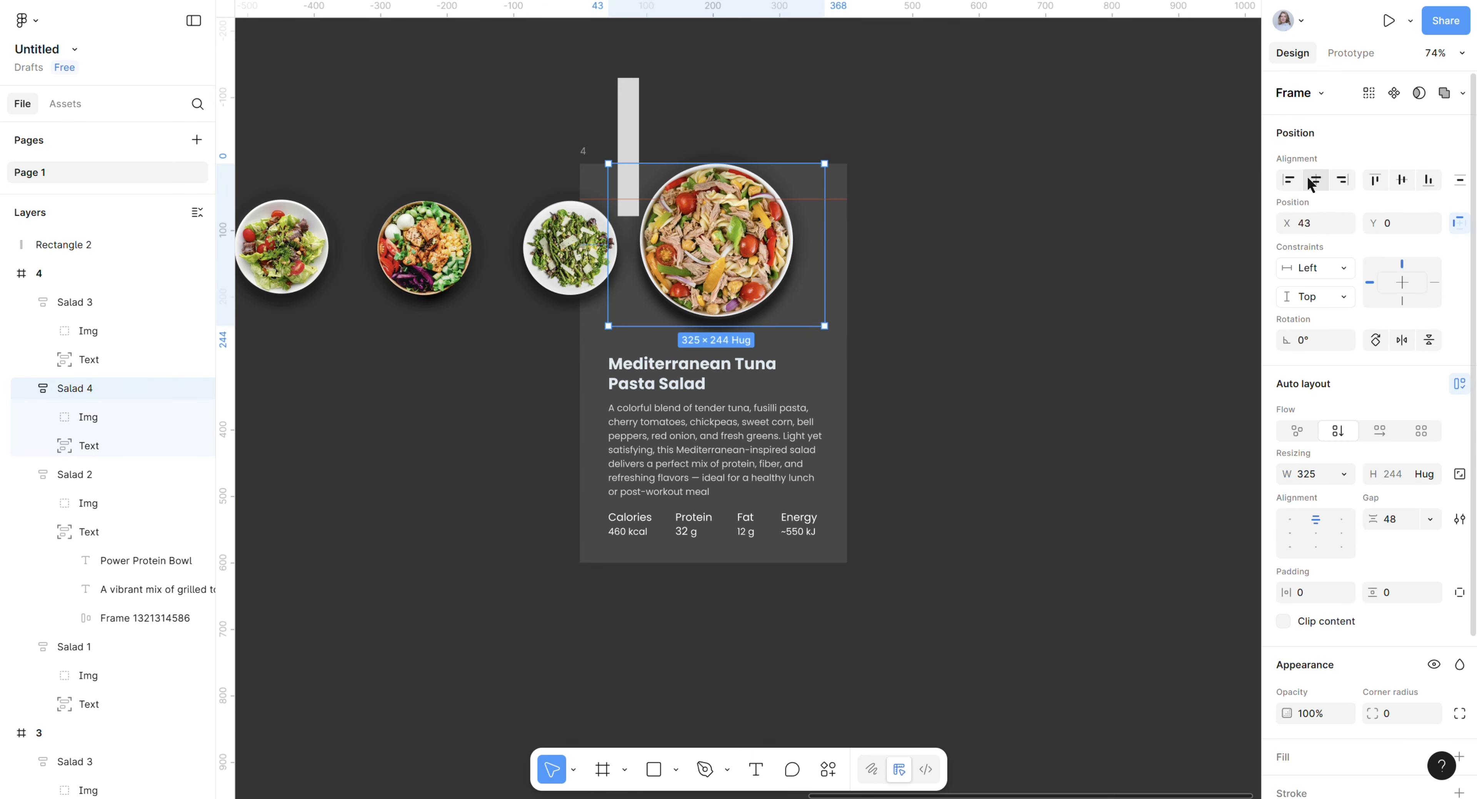
{"action": "left_click", "coordinate": [1317, 182]}
Position the 32-wide spacer rectangle at X 1756, flush with Salad 4's plate, and lower it beside the widest part of the plates.
{"action": "scroll", "coordinate": [946, 333], "scroll_direction": "up", "scroll_amount": 3}
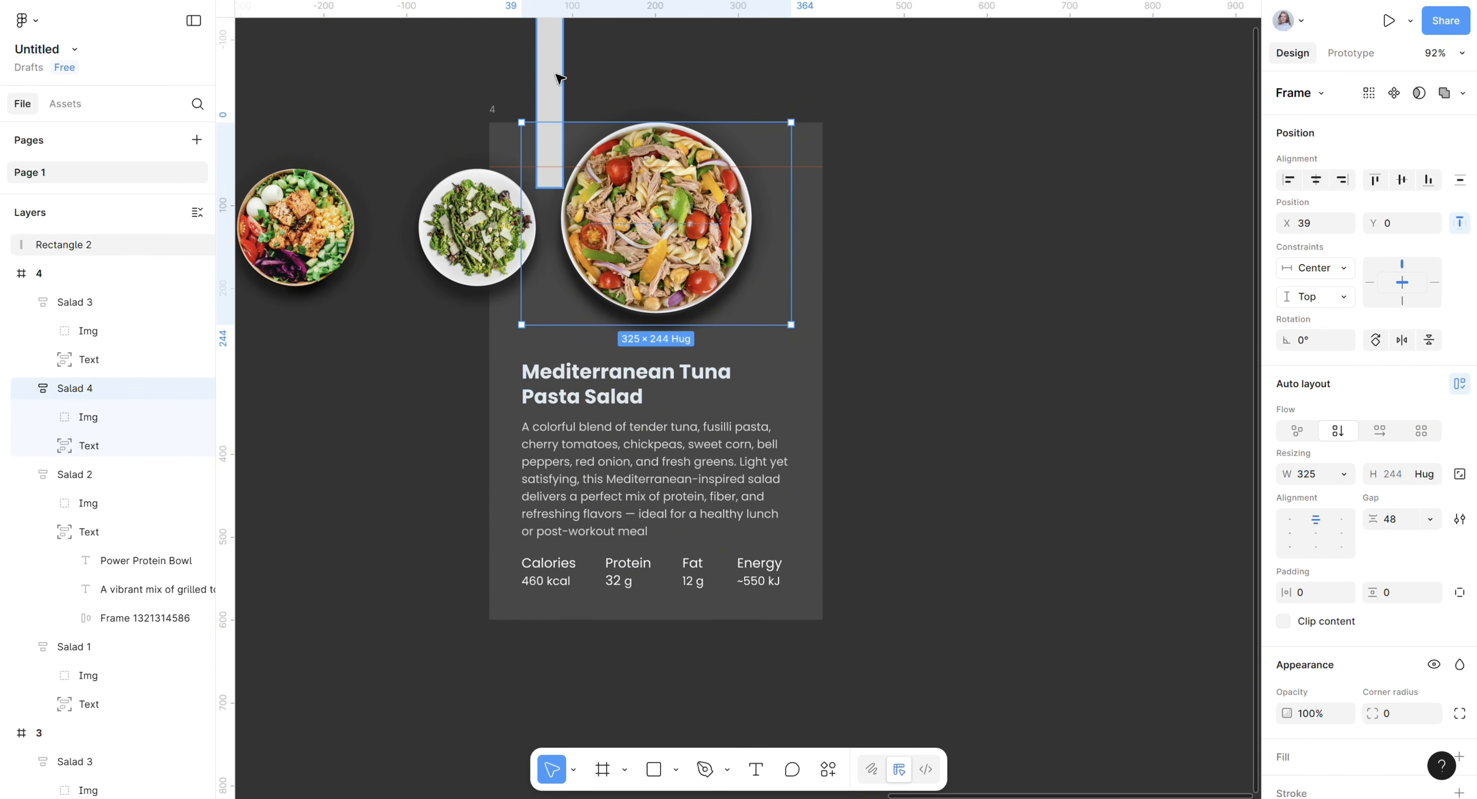
{"action": "left_click_drag", "start_coordinate": [559, 77], "coordinate": [550, 109]}
{"action": "scroll", "coordinate": [665, 391], "scroll_direction": "up", "scroll_amount": 4}
{"action": "key", "text": "Right"}
{"action": "key", "text": "Right"}
{"action": "key", "text": "Right"}
{"action": "key", "text": "Right"}
{"action": "key", "text": "Right"}
{"action": "key", "text": "Right"}
{"action": "key", "text": "Right"}
{"action": "key", "text": "Right"}
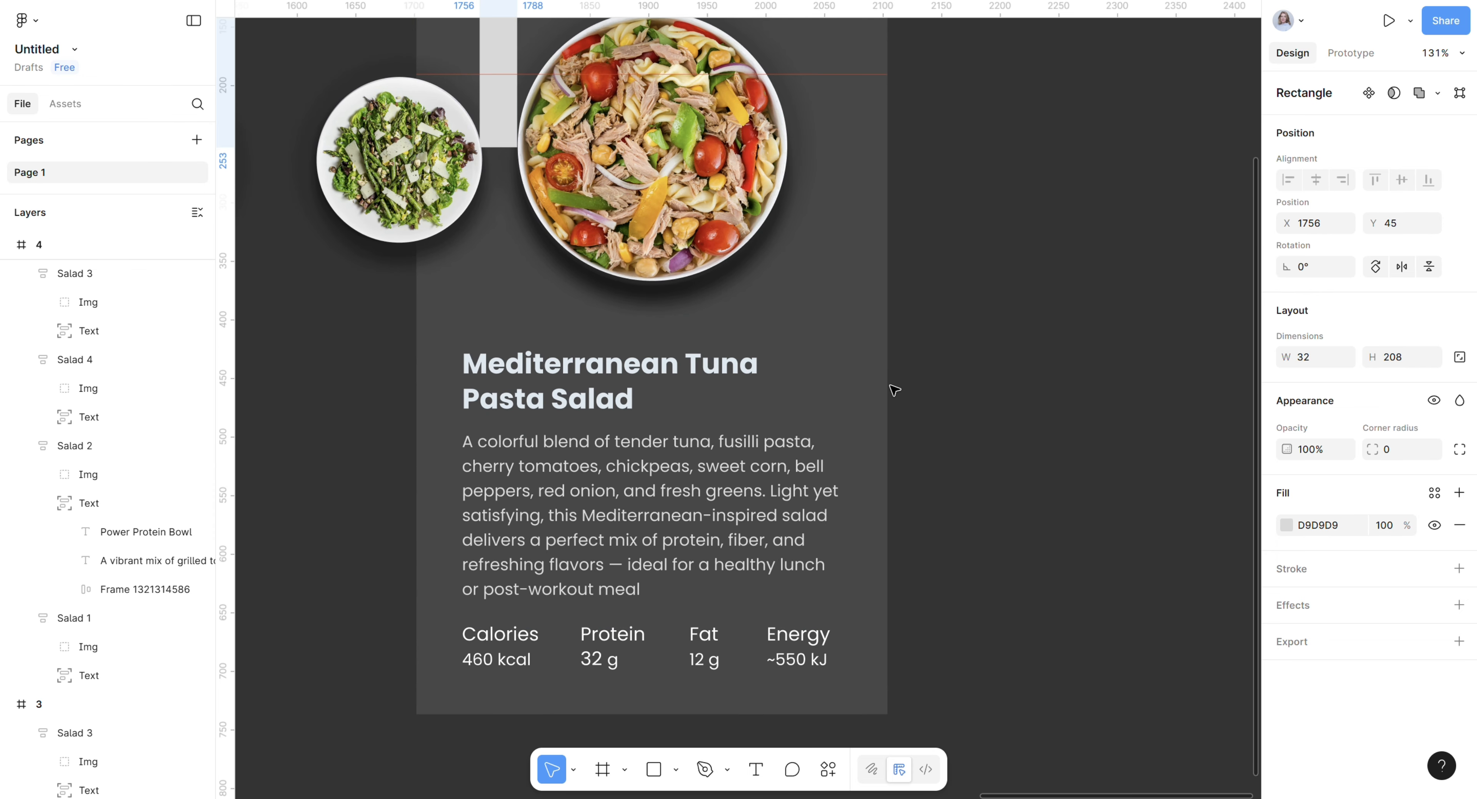
{"action": "key", "text": "Down"}
{"action": "key", "text": "Down"}
{"action": "key", "text": "Down"}
{"action": "key", "text": "Down"}
{"action": "key", "text": "Down"}
{"action": "key", "text": "Down"}
{"action": "key", "text": "Down"}
{"action": "key", "text": "Down"}
{"action": "key", "text": "Down"}
{"action": "key", "text": "Down"}
{"action": "key", "text": "Down"}
{"action": "key", "text": "Down"}
{"action": "key", "text": "Down"}
{"action": "key", "text": "Down"}
{"action": "key", "text": "Down"}
{"action": "key", "text": "Down"}
{"action": "key", "text": "Down"}
{"action": "key", "text": "Down"}
{"action": "key", "text": "Down"}
{"action": "key", "text": "Down"}
{"action": "key", "text": "Down"}
{"action": "key", "text": "Down"}
{"action": "key", "text": "Down"}
{"action": "key", "text": "Down"}
{"action": "key", "text": "Down"}
{"action": "key", "text": "Down"}
{"action": "key", "text": "Down"}
{"action": "key", "text": "Down"}
{"action": "key", "text": "Down"}
{"action": "key", "text": "Down"}
{"action": "key", "text": "Down"}
{"action": "key", "text": "Down"}
{"action": "key", "text": "Down"}
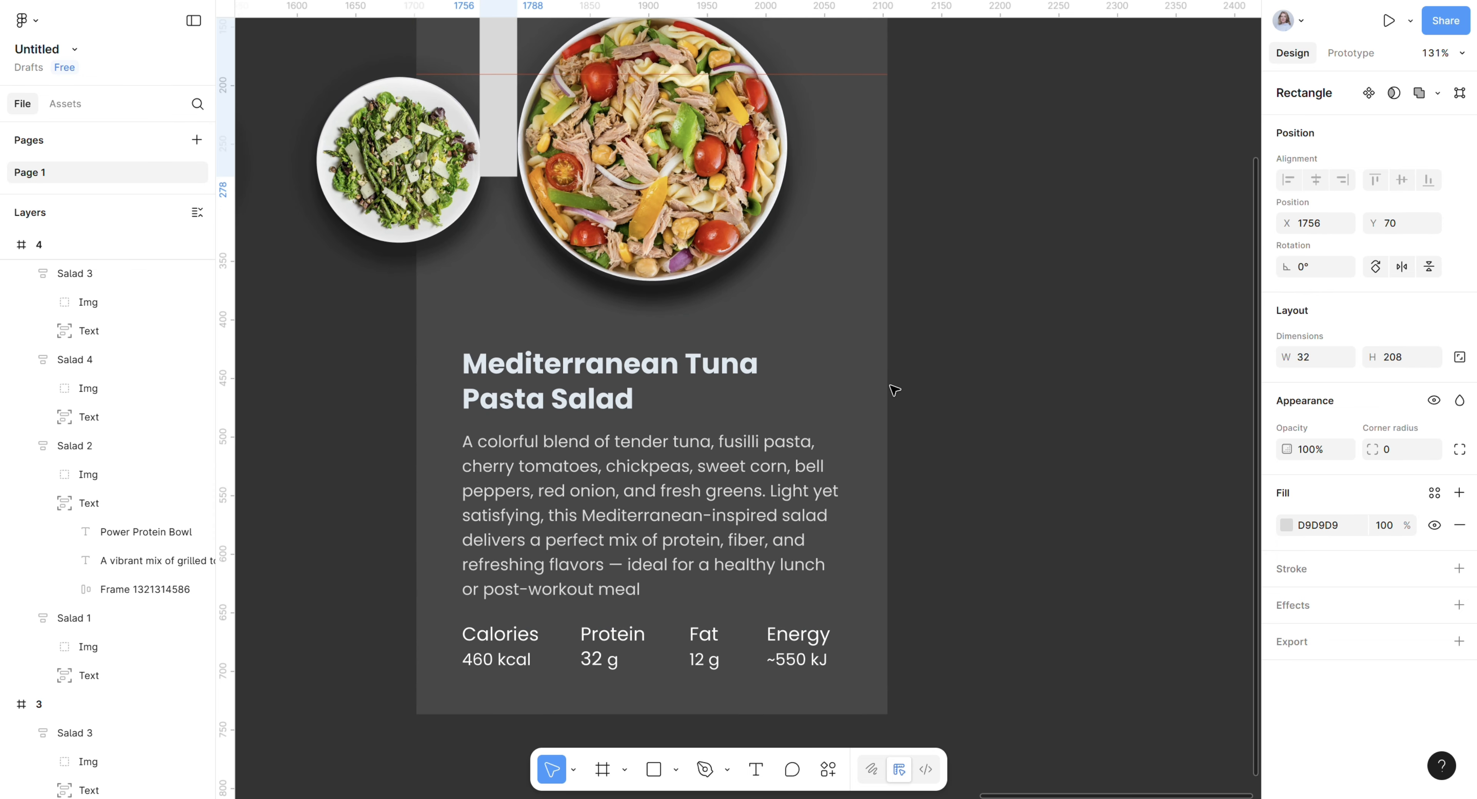
Shift Salad 3 in frame 4 to X -179 so its plate just touches the spacer rectangle.
{"action": "left_click", "coordinate": [390, 205]}
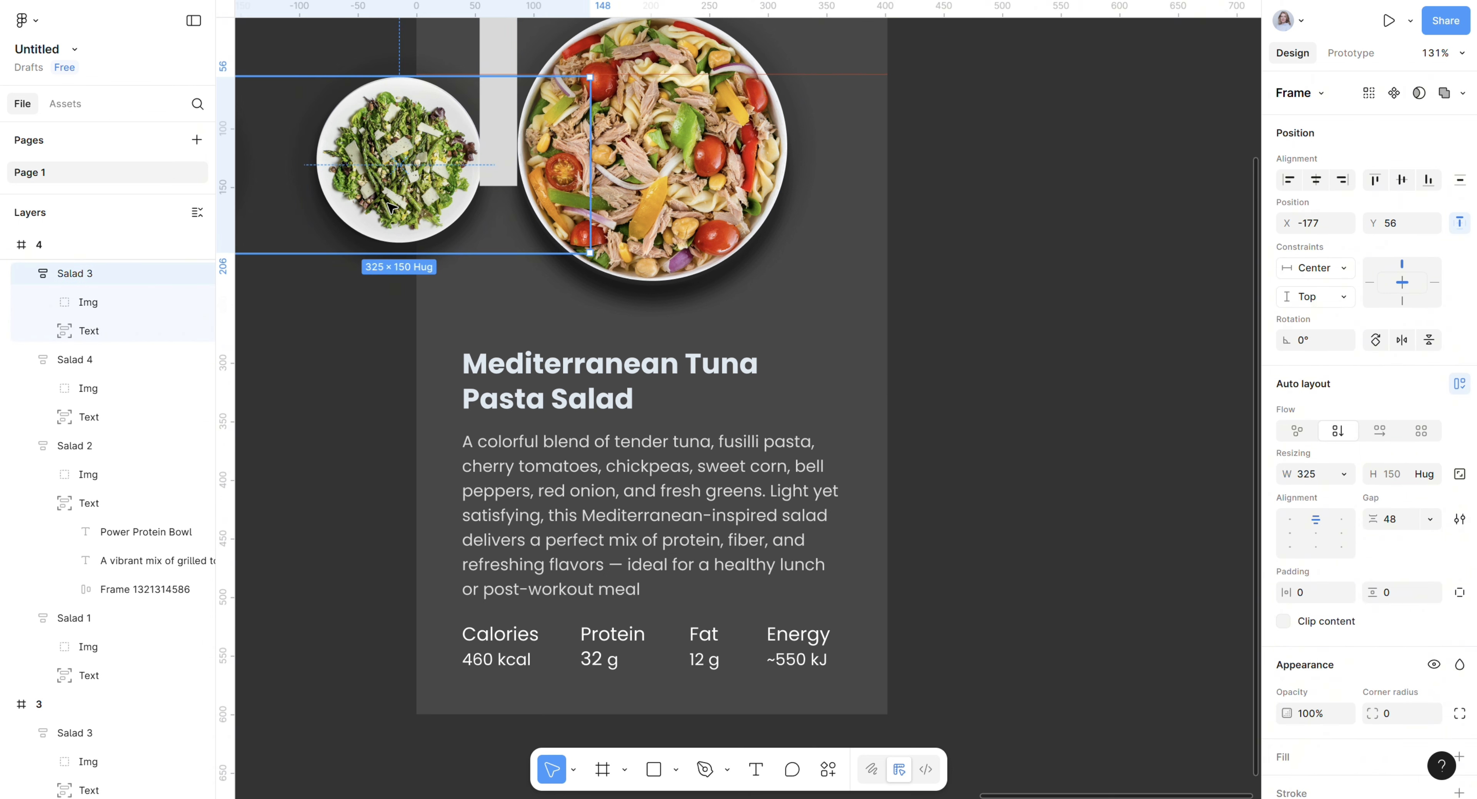
{"action": "key", "text": "Left"}
{"action": "key", "text": "Left"}
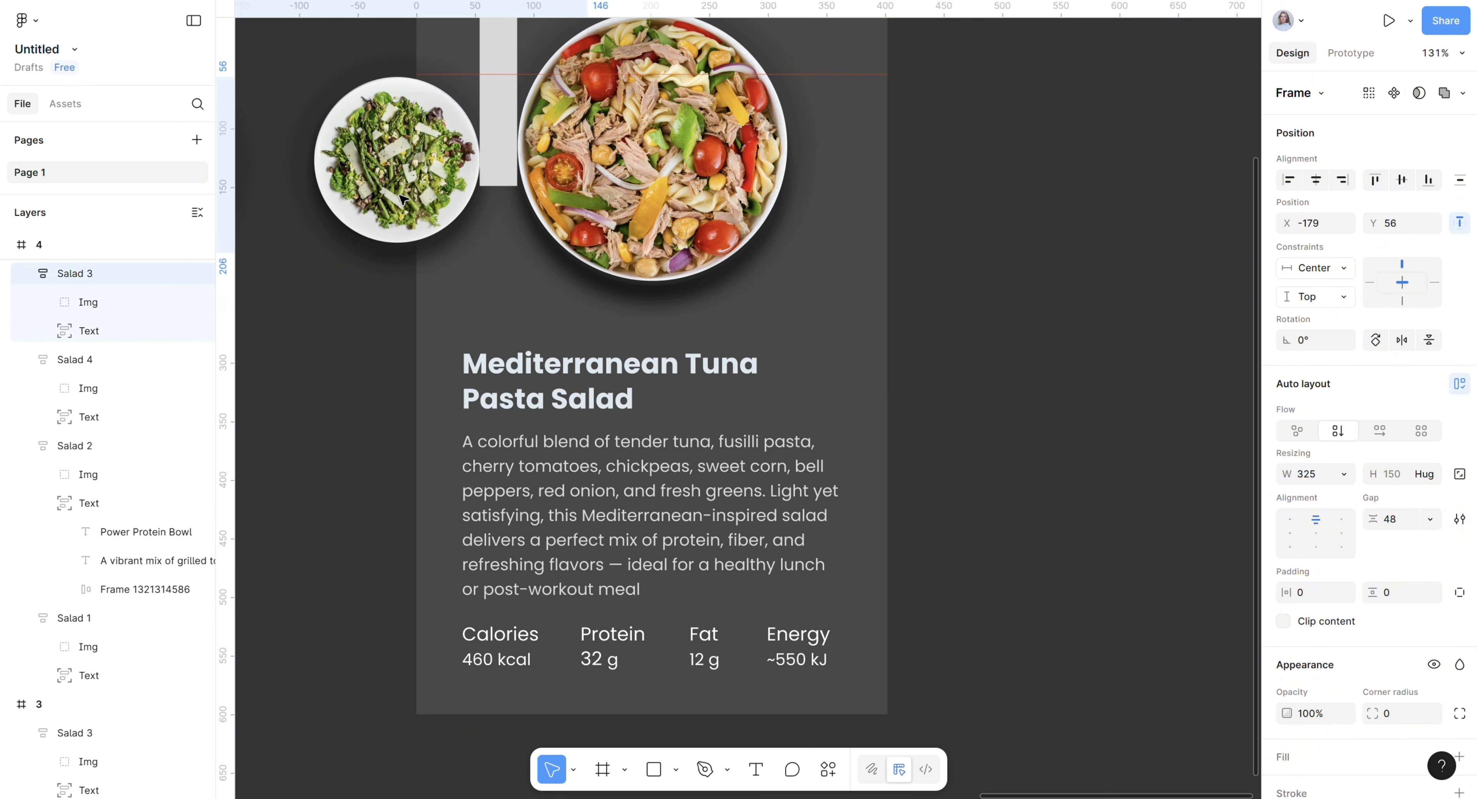
Delete the spacer rectangle and turn on content clipping for frame 4.
{"action": "scroll", "coordinate": [401, 200], "scroll_direction": "up", "scroll_amount": 3}
{"action": "left_click", "coordinate": [508, 156]}
{"action": "key", "text": "Delete"}
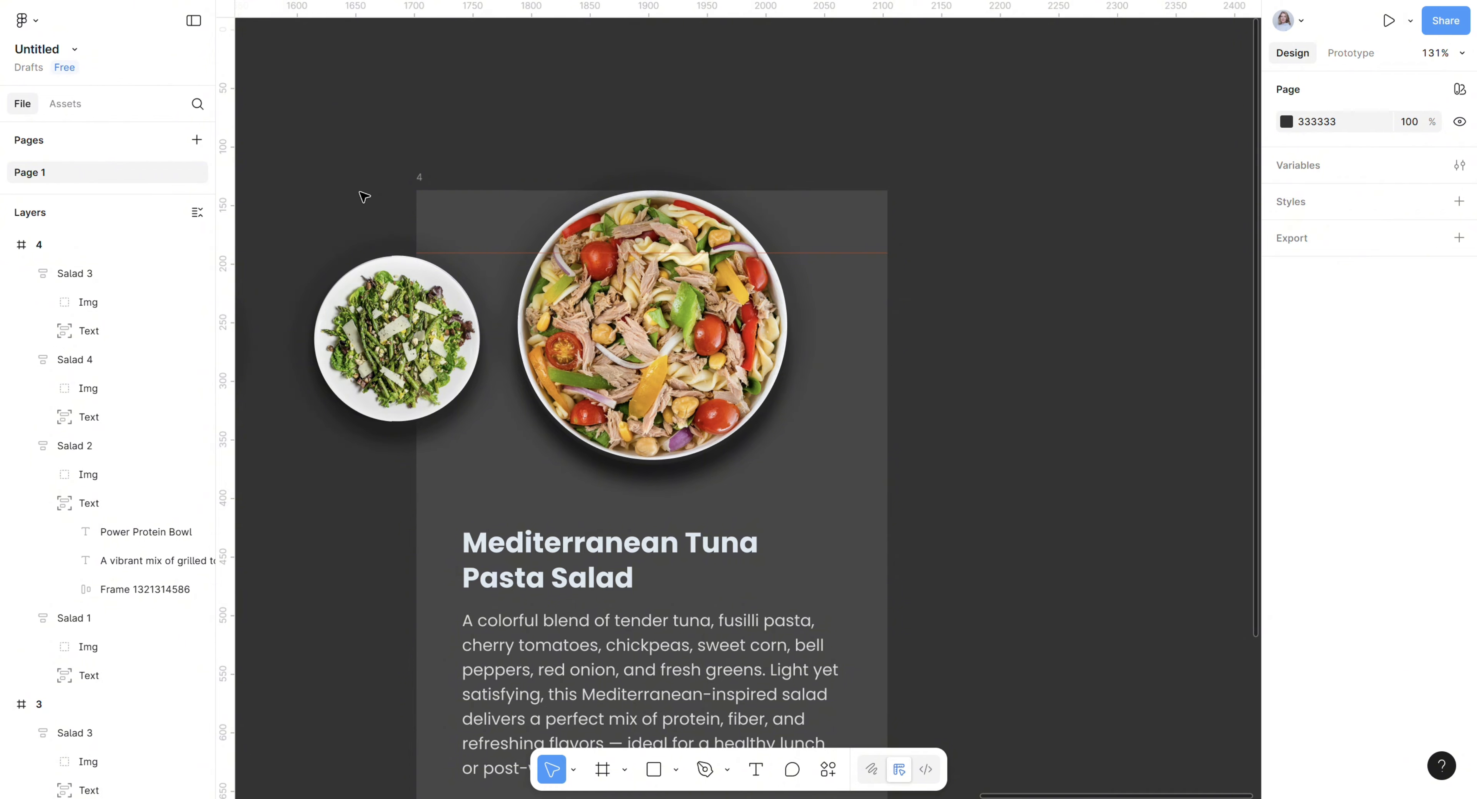
{"action": "left_click", "coordinate": [420, 179]}
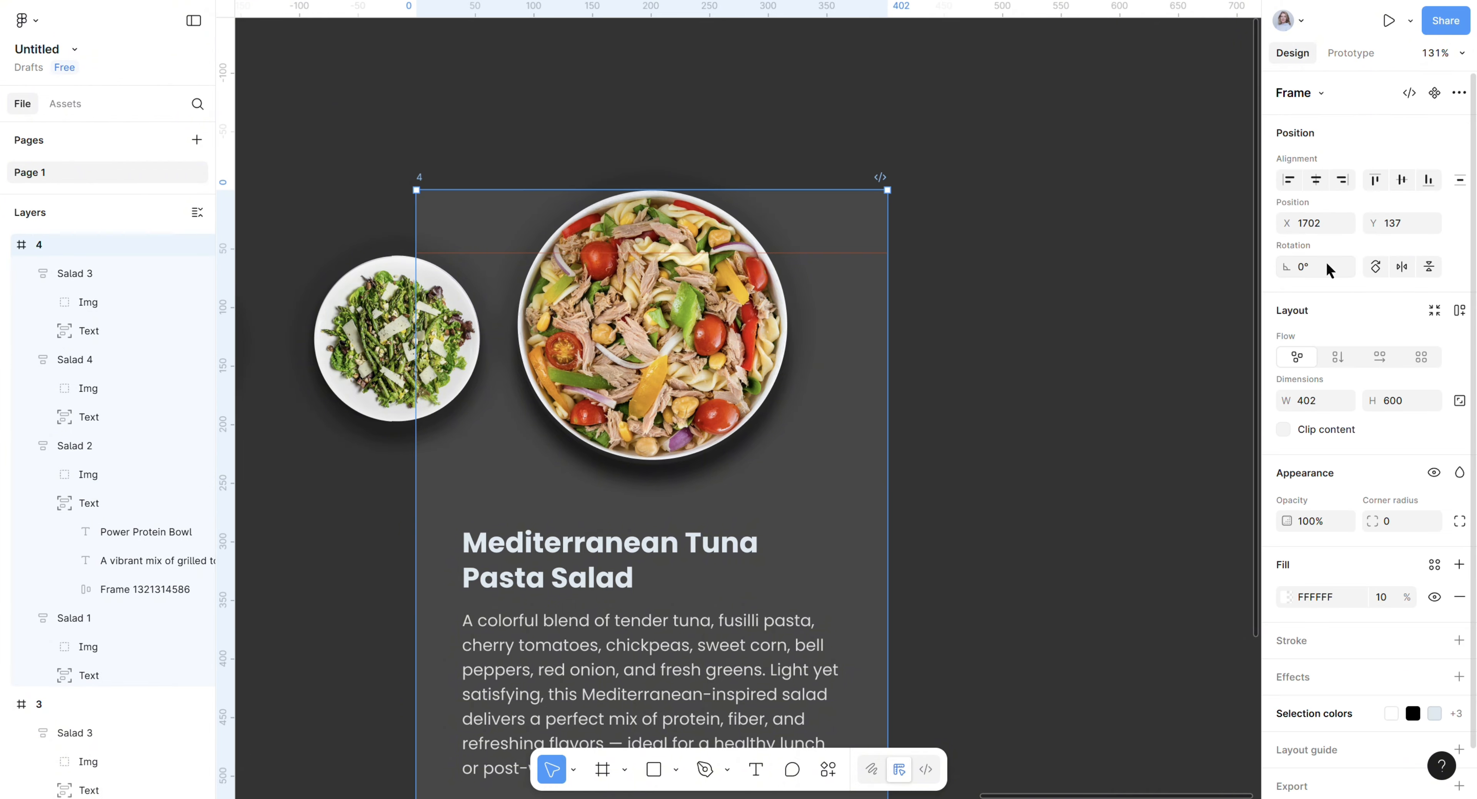
{"action": "left_click", "coordinate": [1284, 429]}
Set the horizontal spacing between frames 1, 2, 3 and 4 to 100.
{"action": "scroll", "coordinate": [967, 439], "scroll_direction": "down", "scroll_amount": 10}
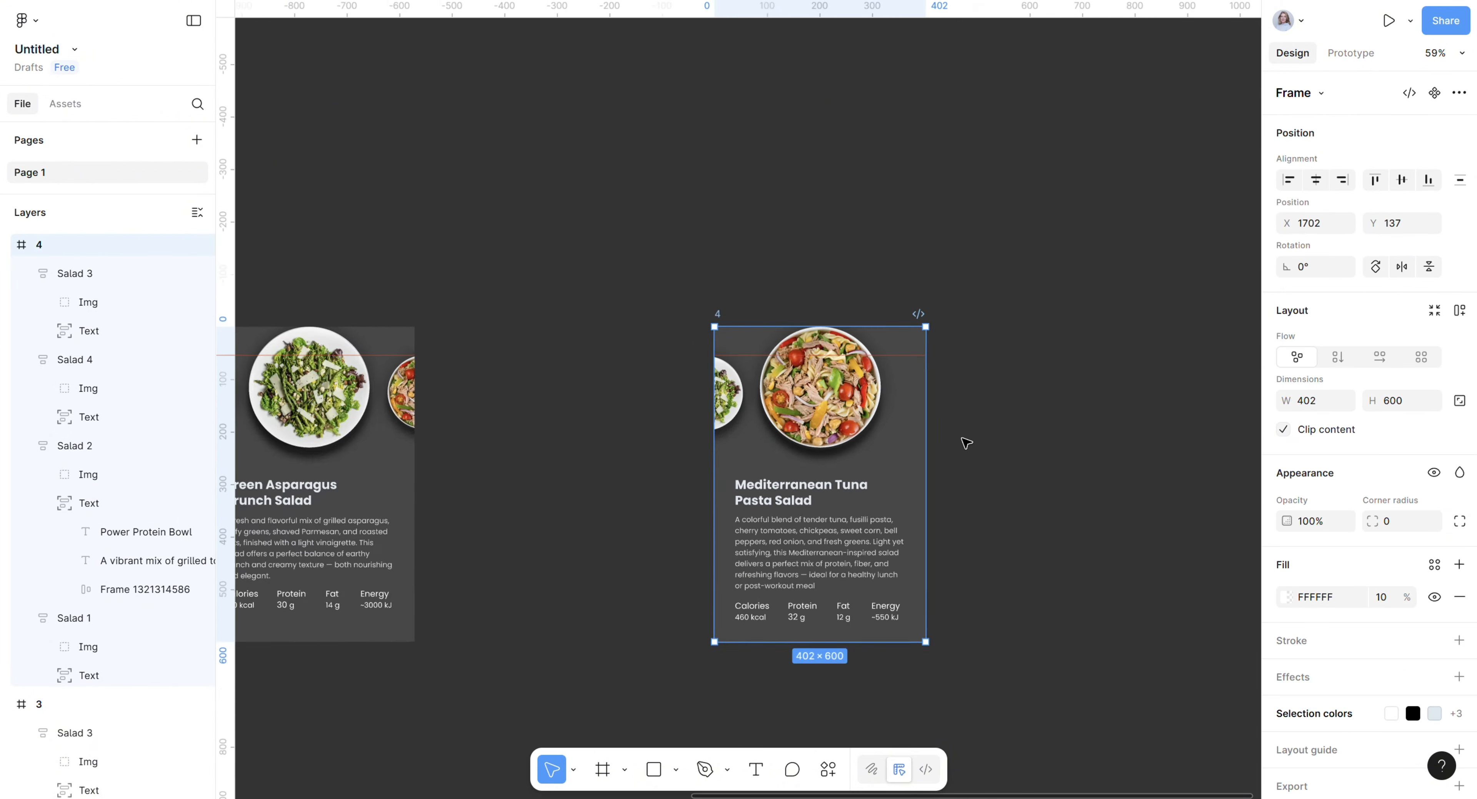
{"action": "left_click_drag", "start_coordinate": [399, 355], "coordinate": [966, 537]}
{"action": "left_click", "coordinate": [1321, 450]}
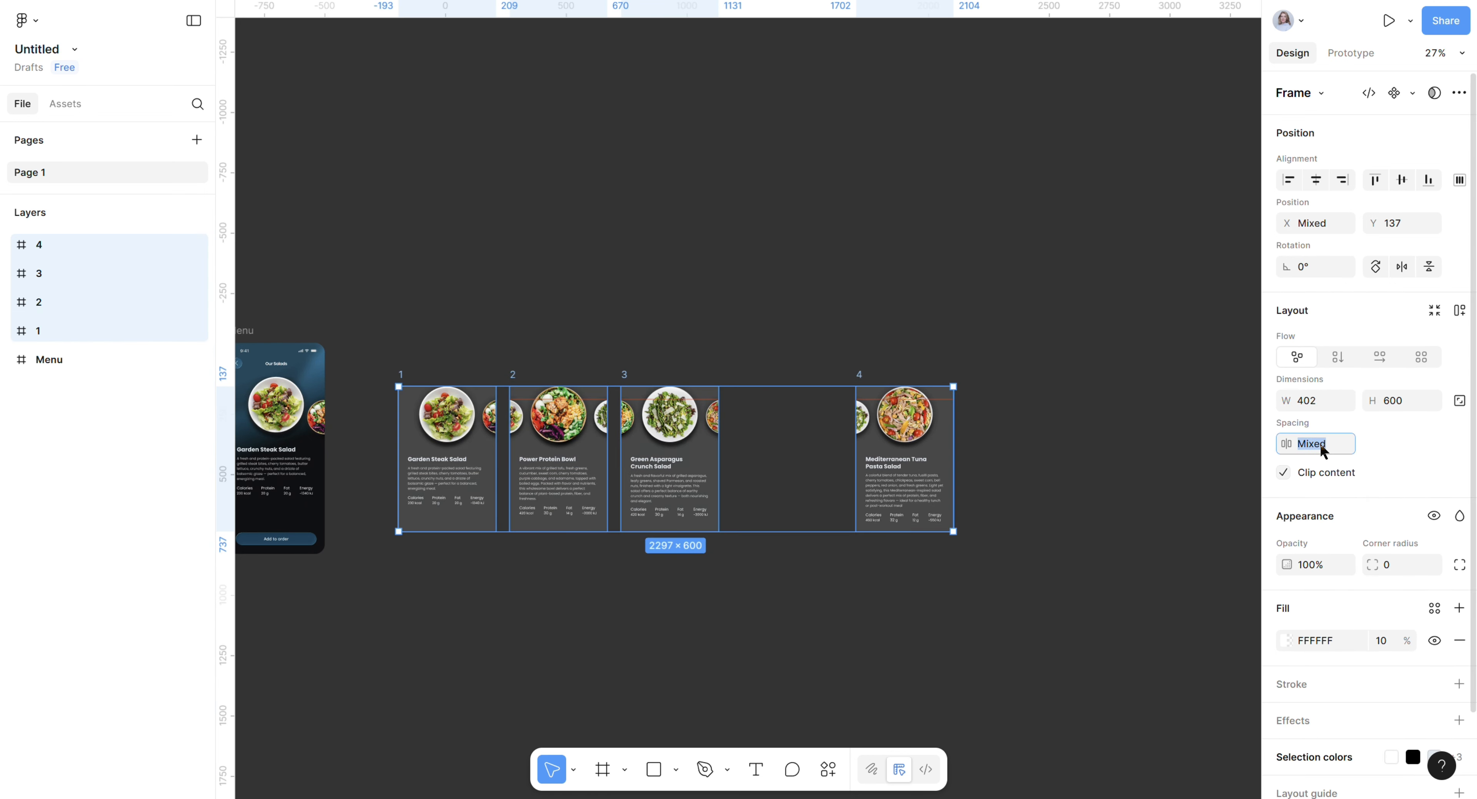
{"action": "type", "text": "100"}
{"action": "key", "text": "Return"}
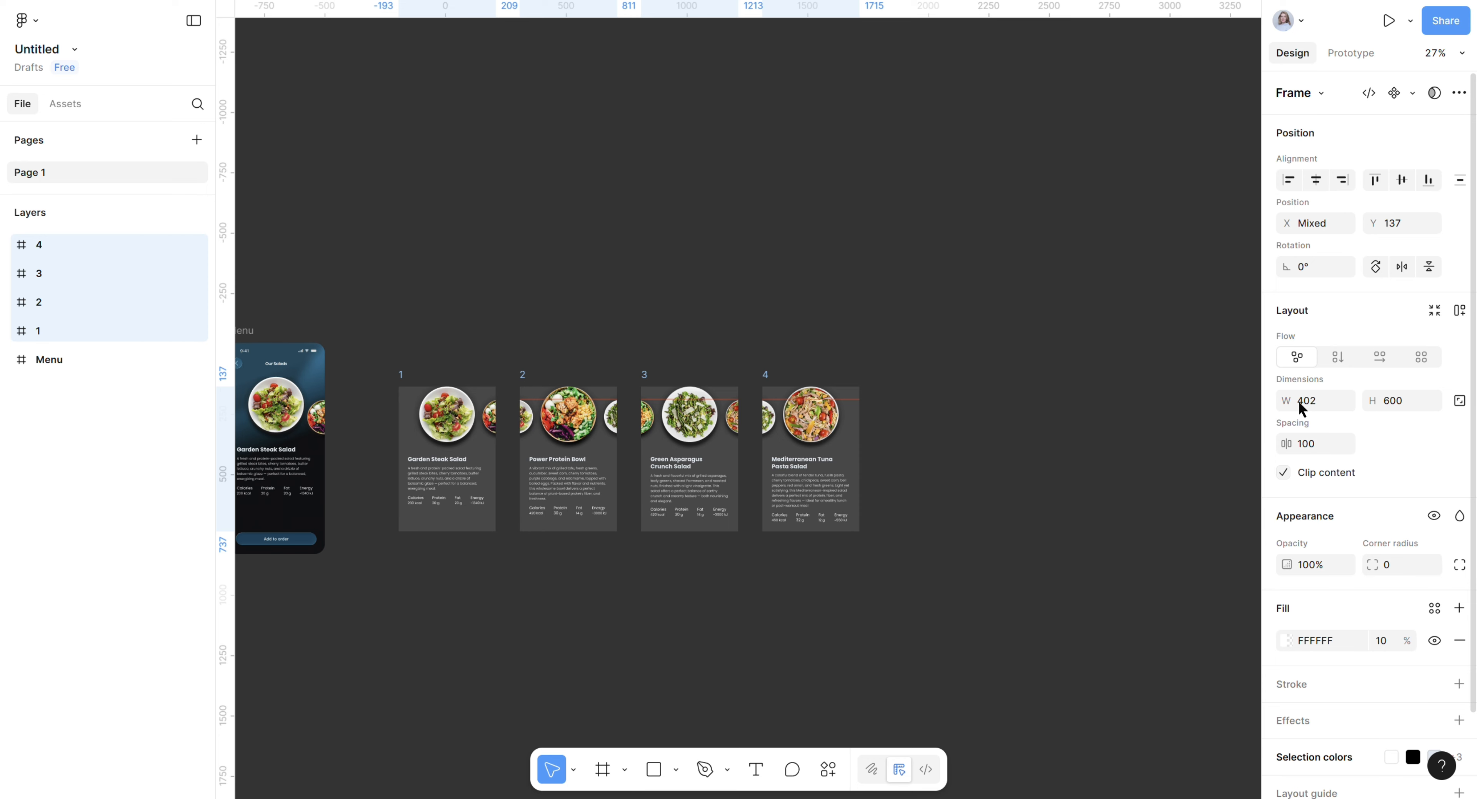
Turn the four selected carousel frames into a component set.
{"action": "scroll", "coordinate": [692, 578], "scroll_direction": "up", "scroll_amount": 2}
{"action": "left_click_drag", "start_coordinate": [616, 613], "coordinate": [782, 593]}
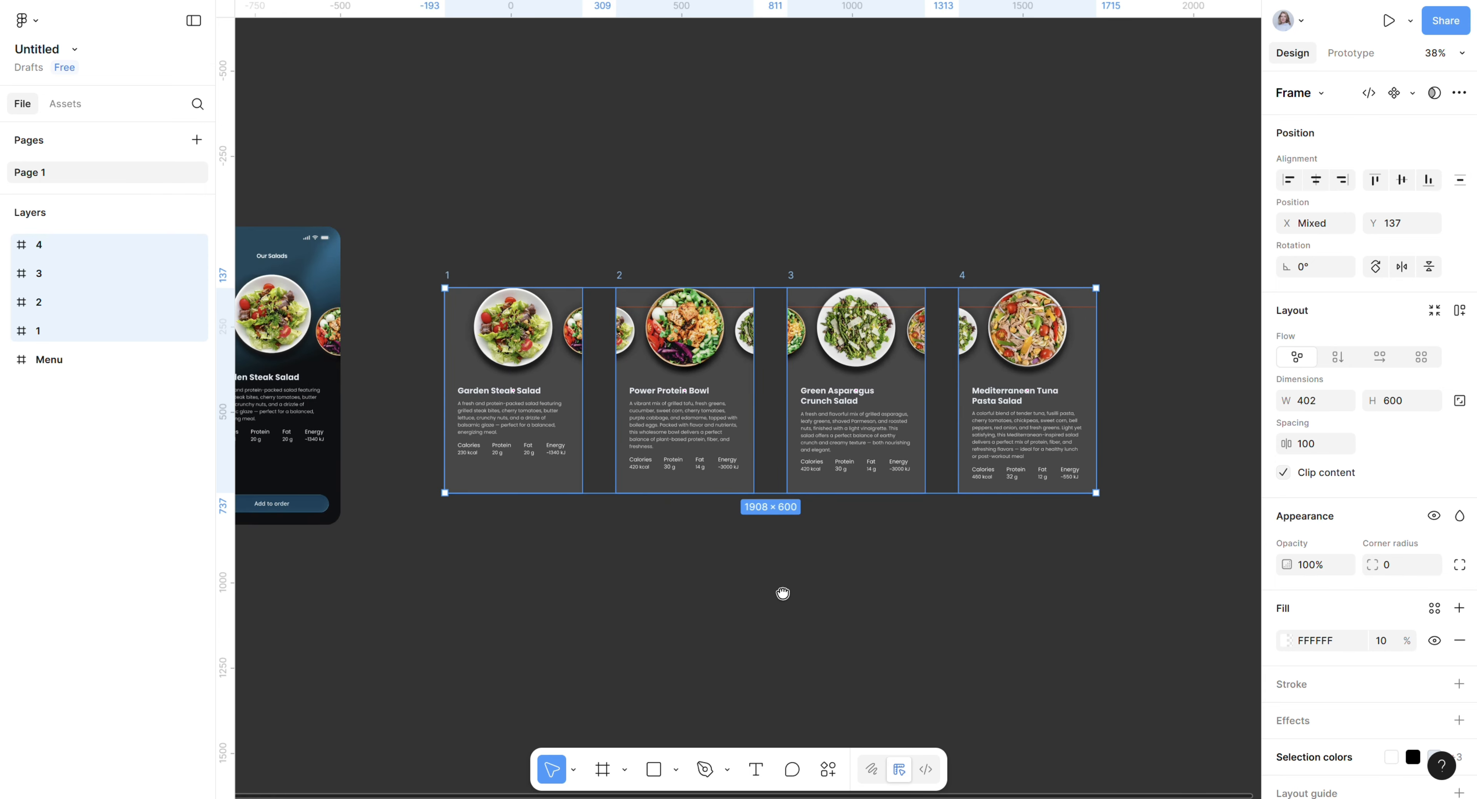
{"action": "scroll", "coordinate": [840, 581], "scroll_direction": "up", "scroll_amount": 2}
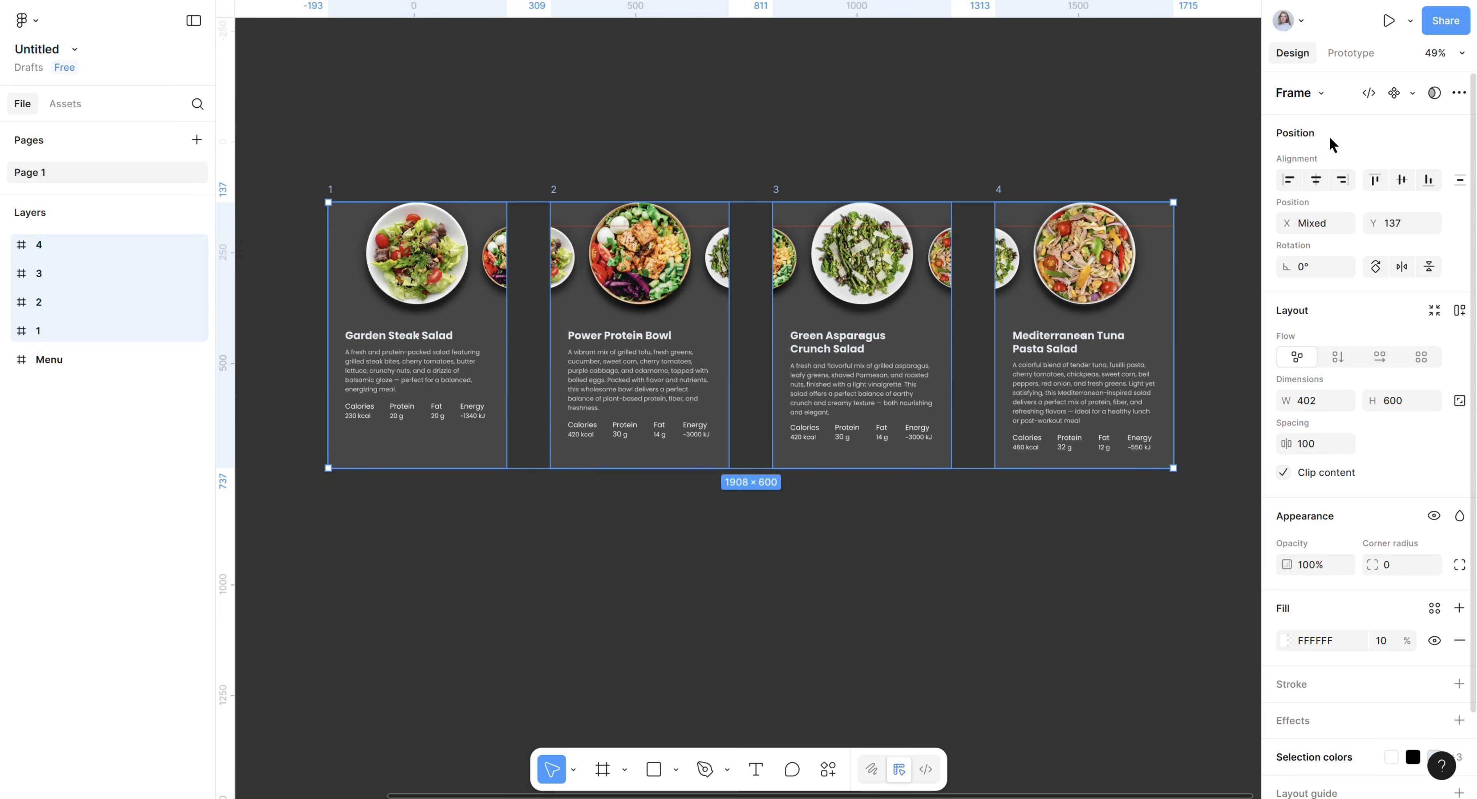
{"action": "left_click", "coordinate": [1412, 94]}
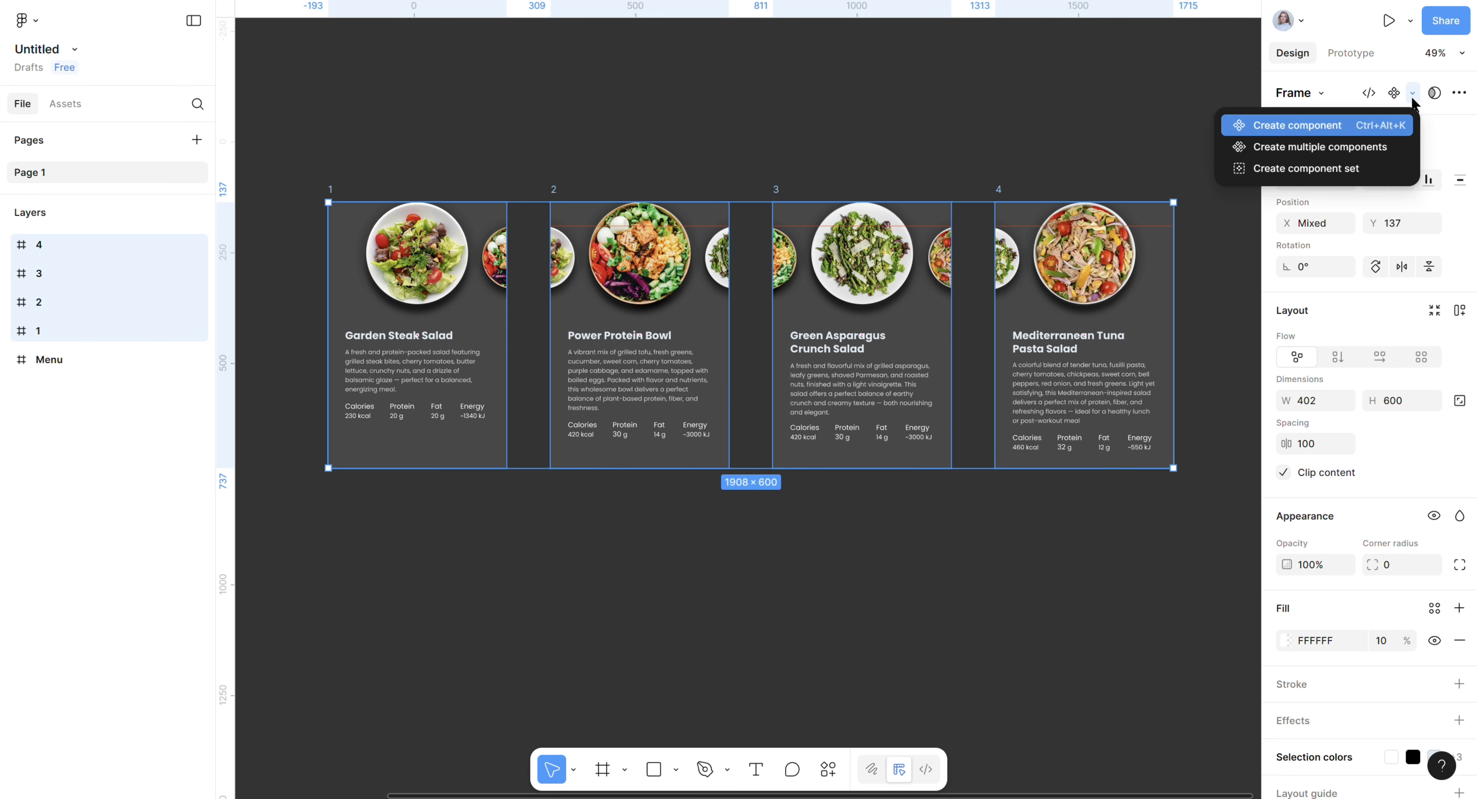
{"action": "left_click", "coordinate": [1338, 169]}
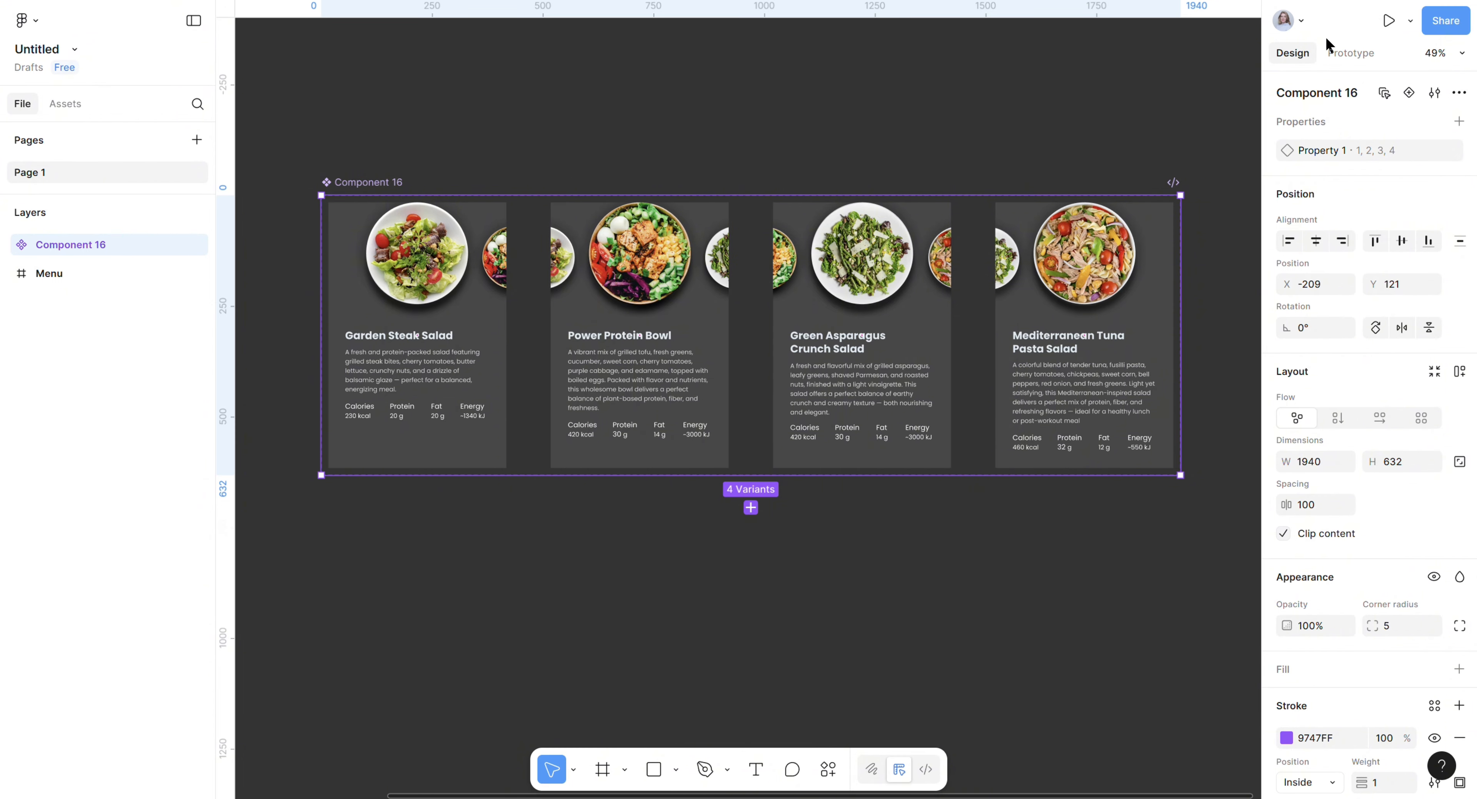
Connect variant 1 to variant 2 with a Change to interaction triggered by the up arrow through Key/Gamepad.
{"action": "left_click", "coordinate": [1351, 55]}
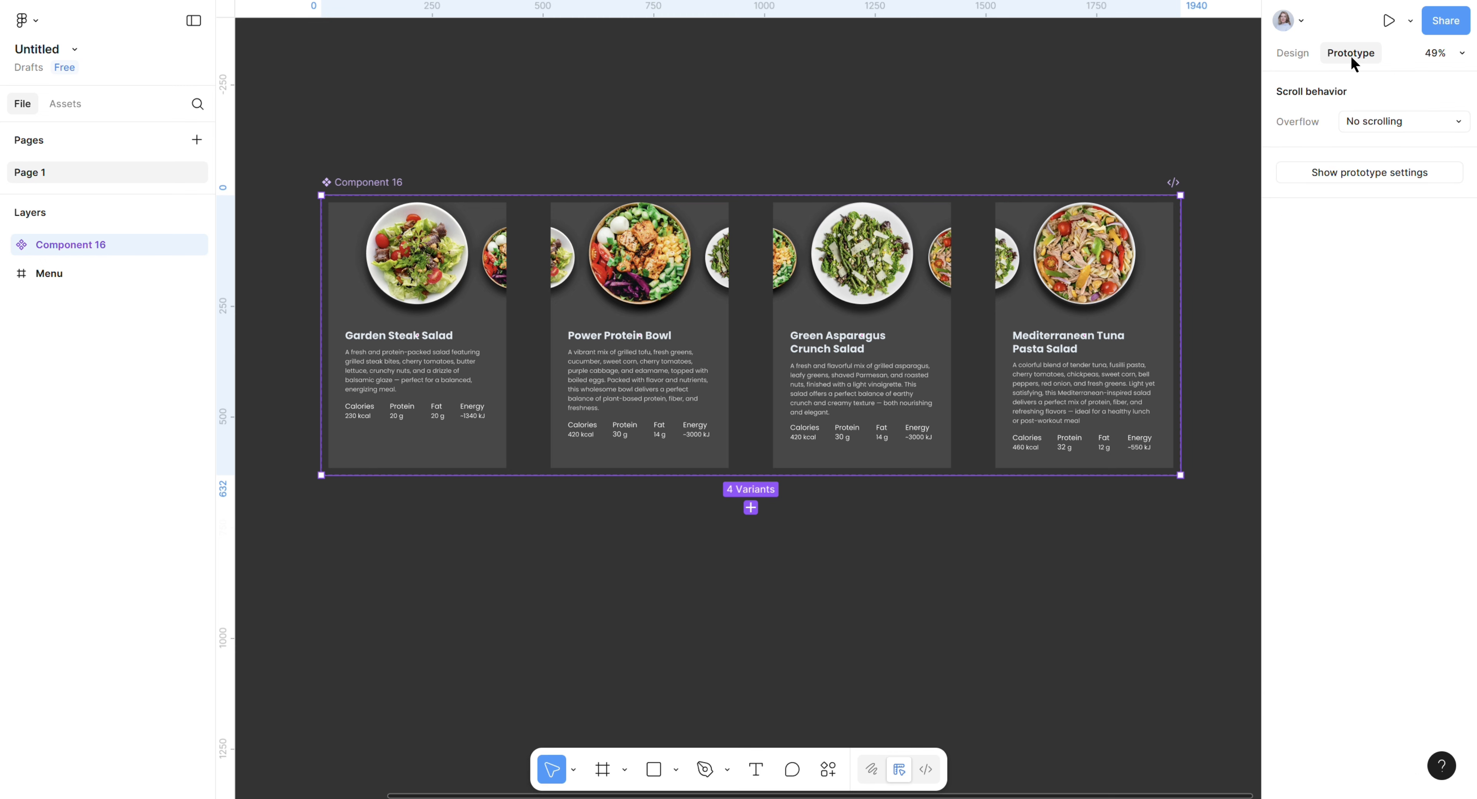
{"action": "left_click", "coordinate": [480, 335]}
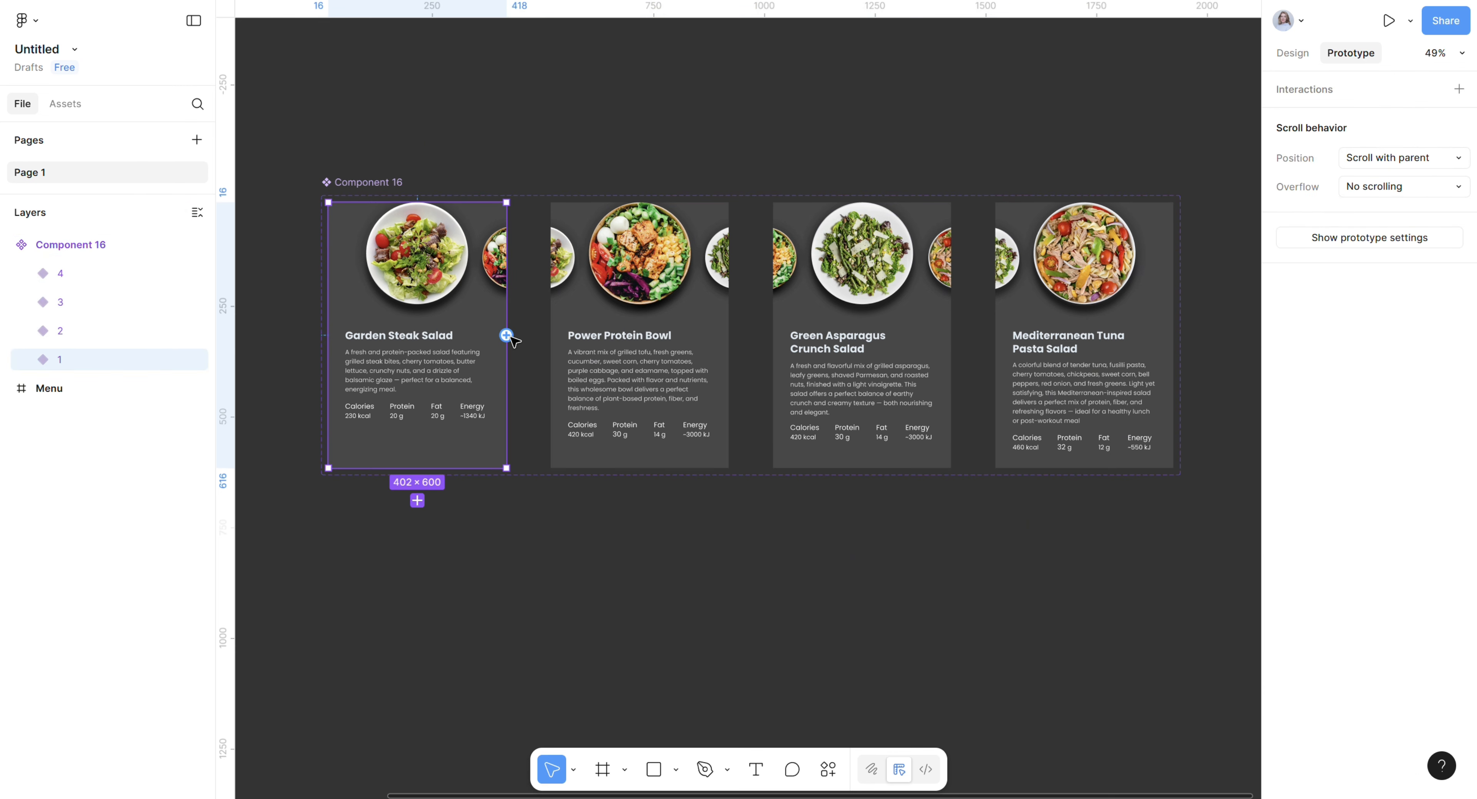
{"action": "left_click_drag", "start_coordinate": [506, 335], "coordinate": [556, 335]}
{"action": "left_click", "coordinate": [614, 425]}
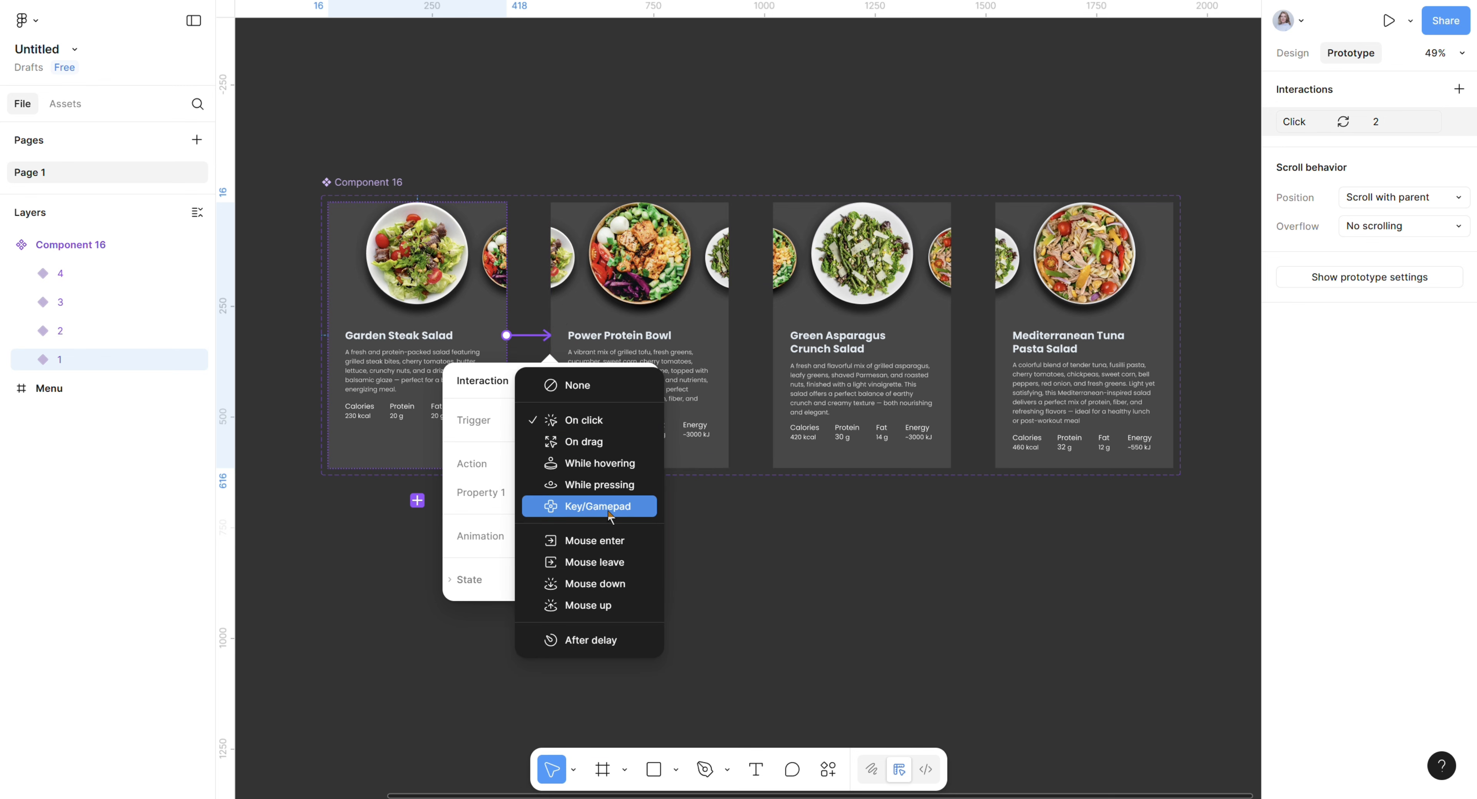
{"action": "left_click", "coordinate": [590, 505]}
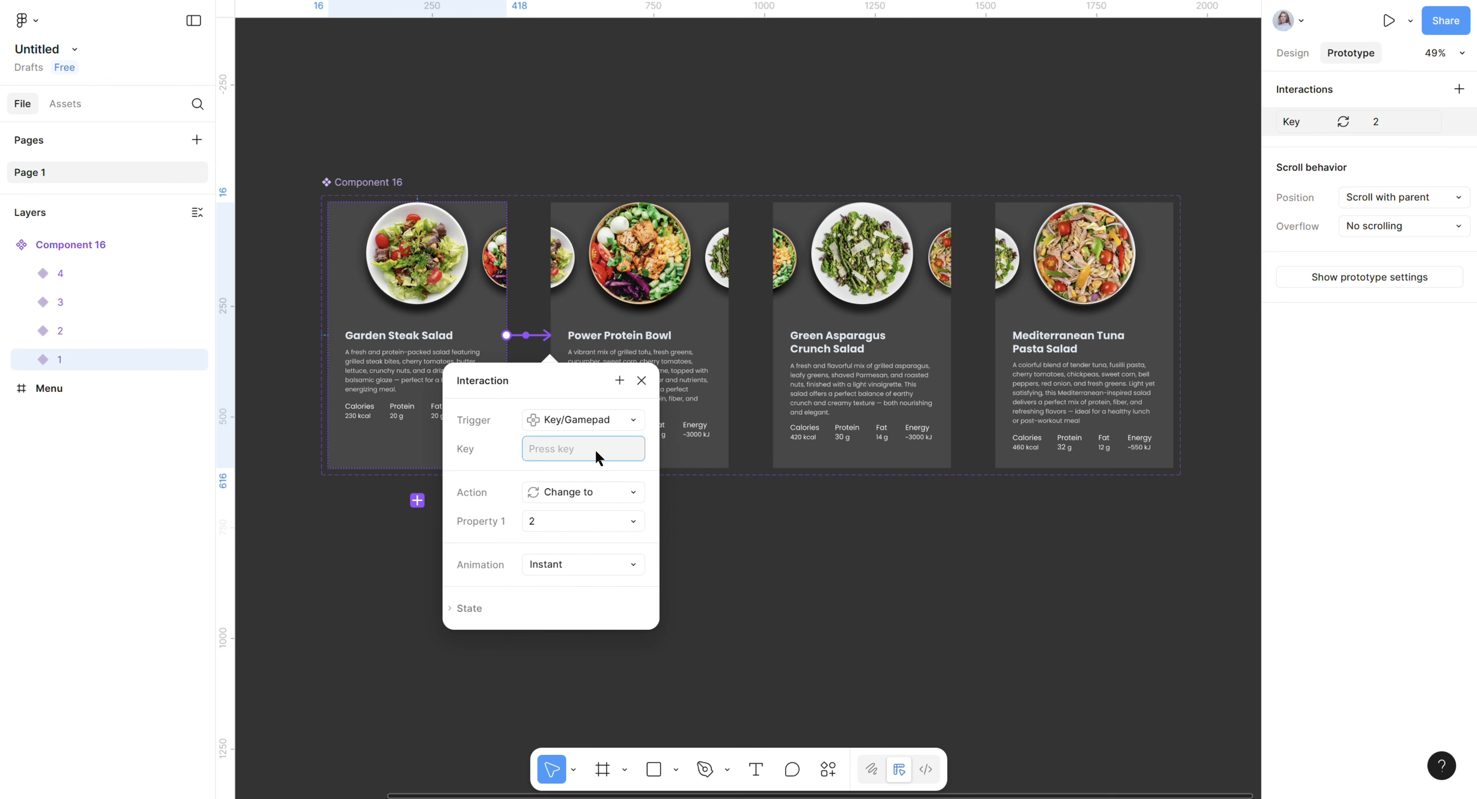
{"action": "key", "text": "Up"}
{"action": "left_click", "coordinate": [592, 491]}
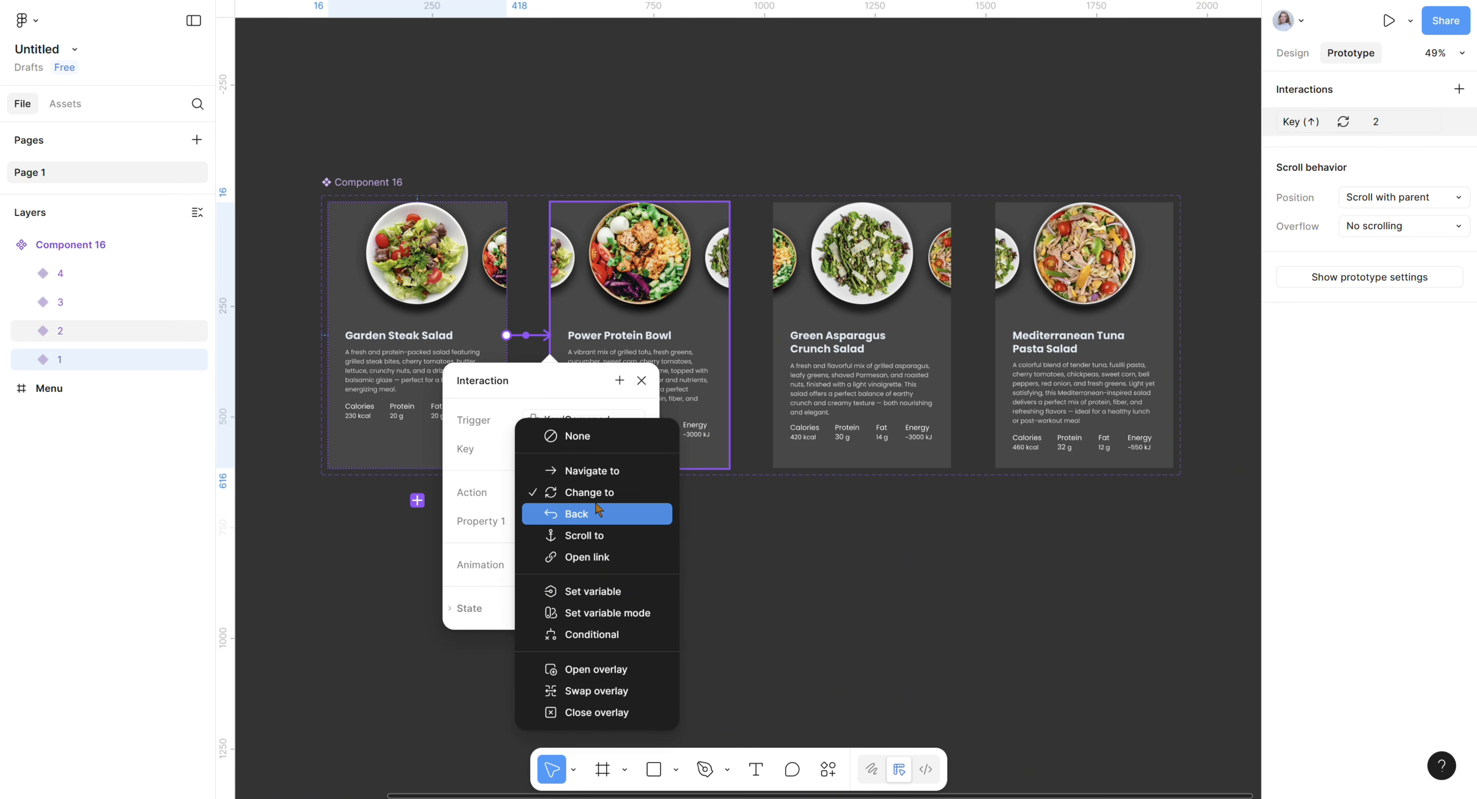
{"action": "left_click", "coordinate": [601, 493]}
Animate the variant 1 to 2 interaction with Smart animate and an Ease in and out curve.
{"action": "left_click", "coordinate": [591, 562]}
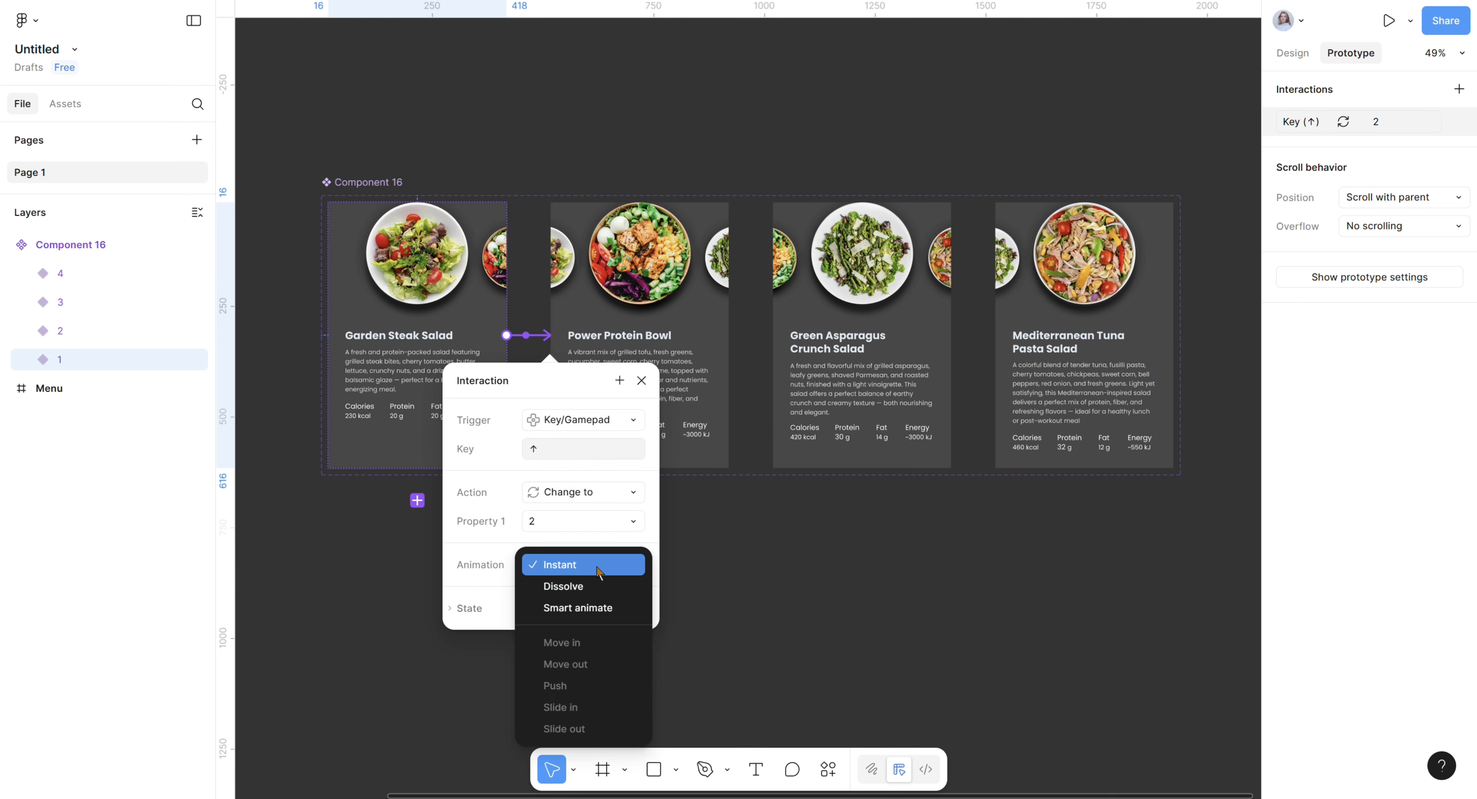
{"action": "left_click", "coordinate": [609, 609]}
{"action": "left_click", "coordinate": [607, 596]}
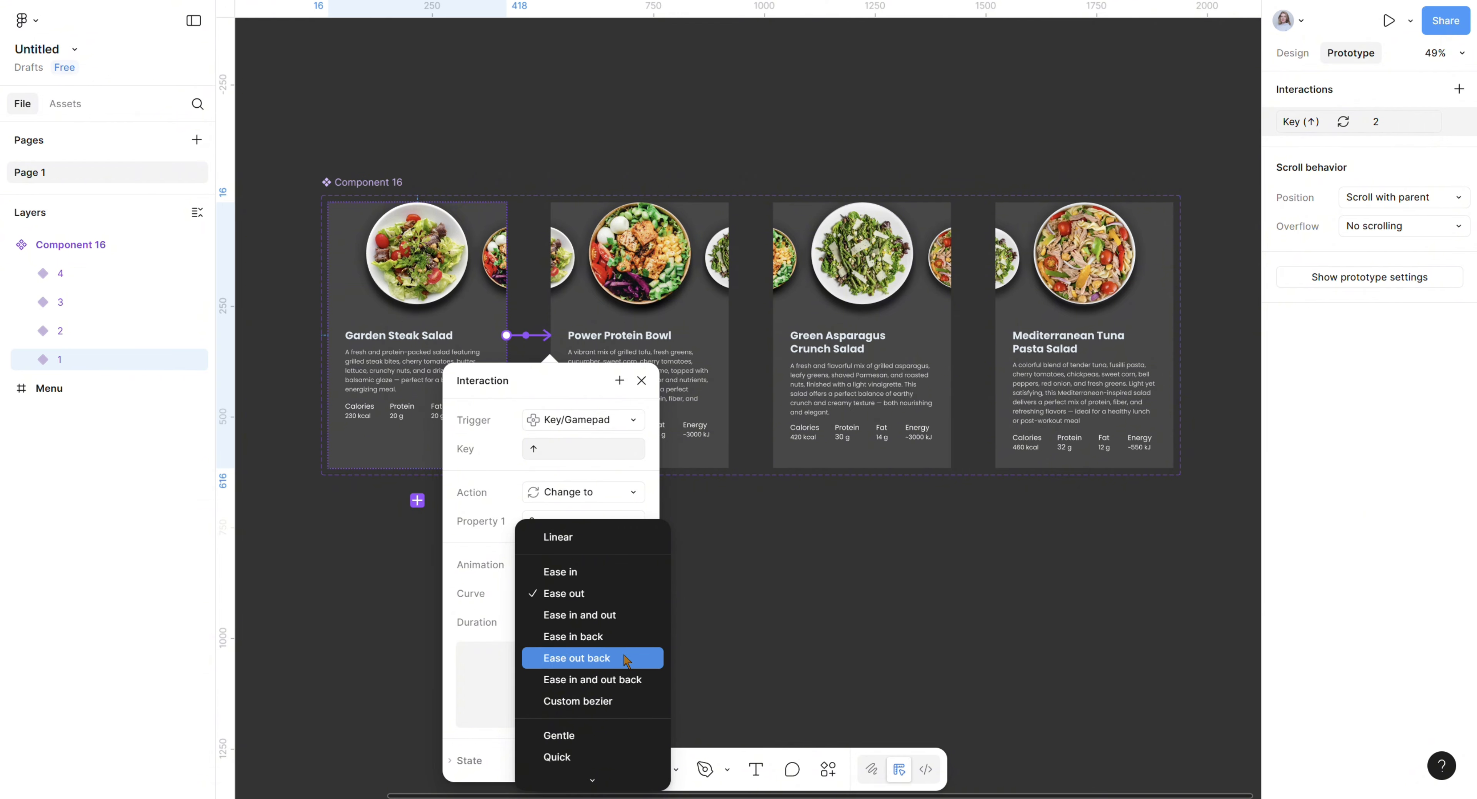
{"action": "left_click", "coordinate": [622, 677]}
{"action": "left_click", "coordinate": [581, 593]}
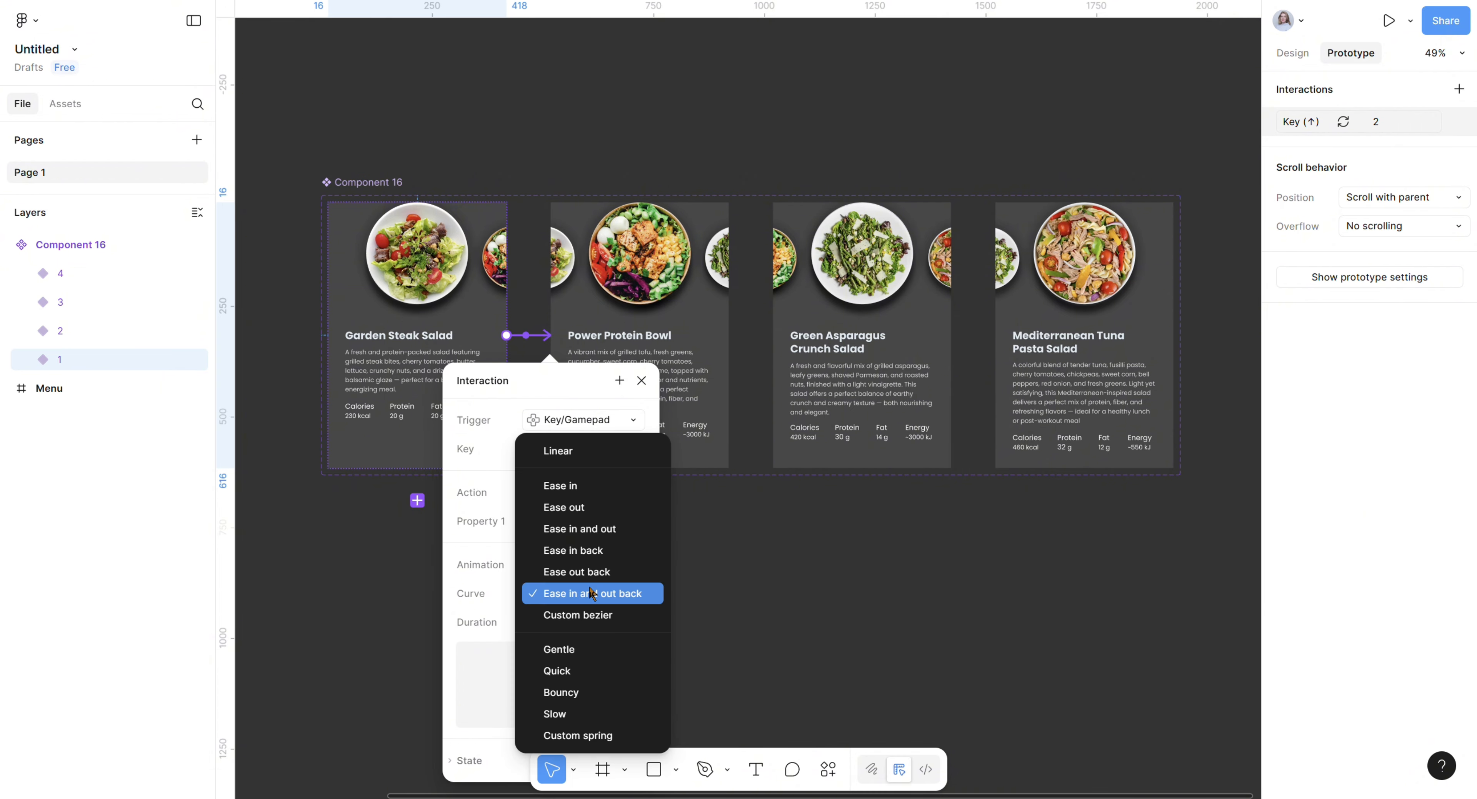
{"action": "left_click", "coordinate": [605, 535]}
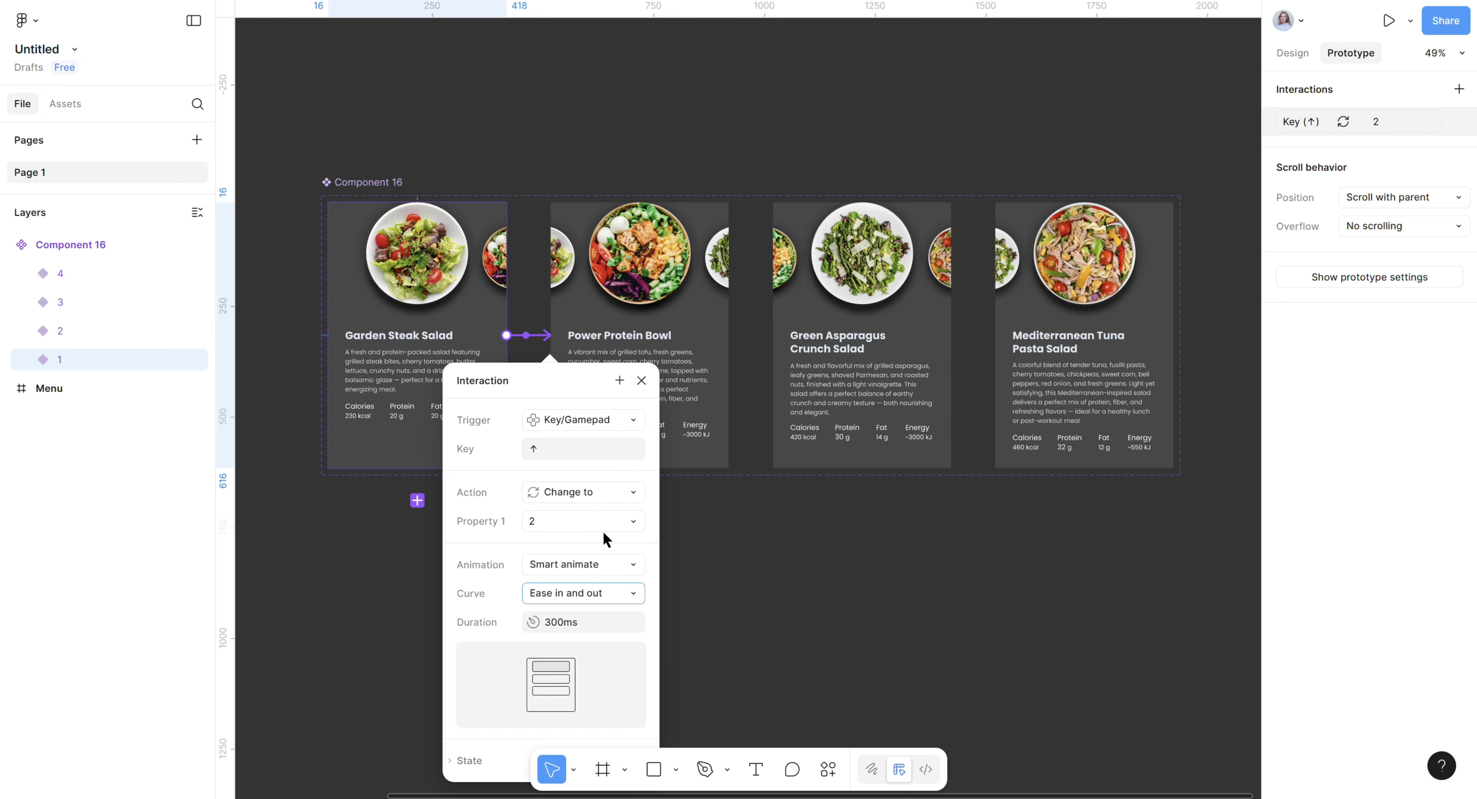
Set the duration of the variant 1 to 2 transition to 800 ms.
{"action": "left_click", "coordinate": [552, 624]}
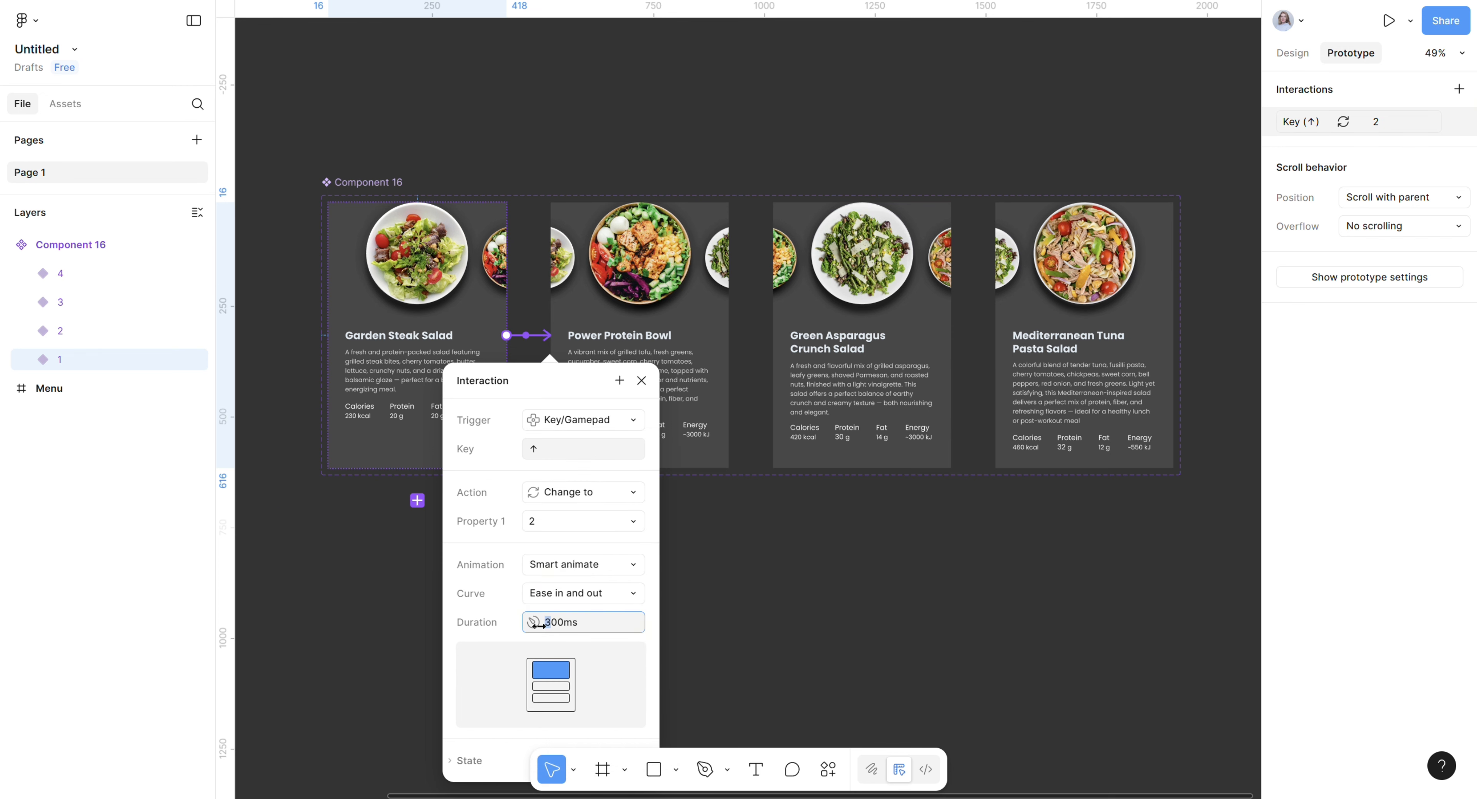
{"action": "type", "text": "8"}
{"action": "left_click", "coordinate": [674, 625]}
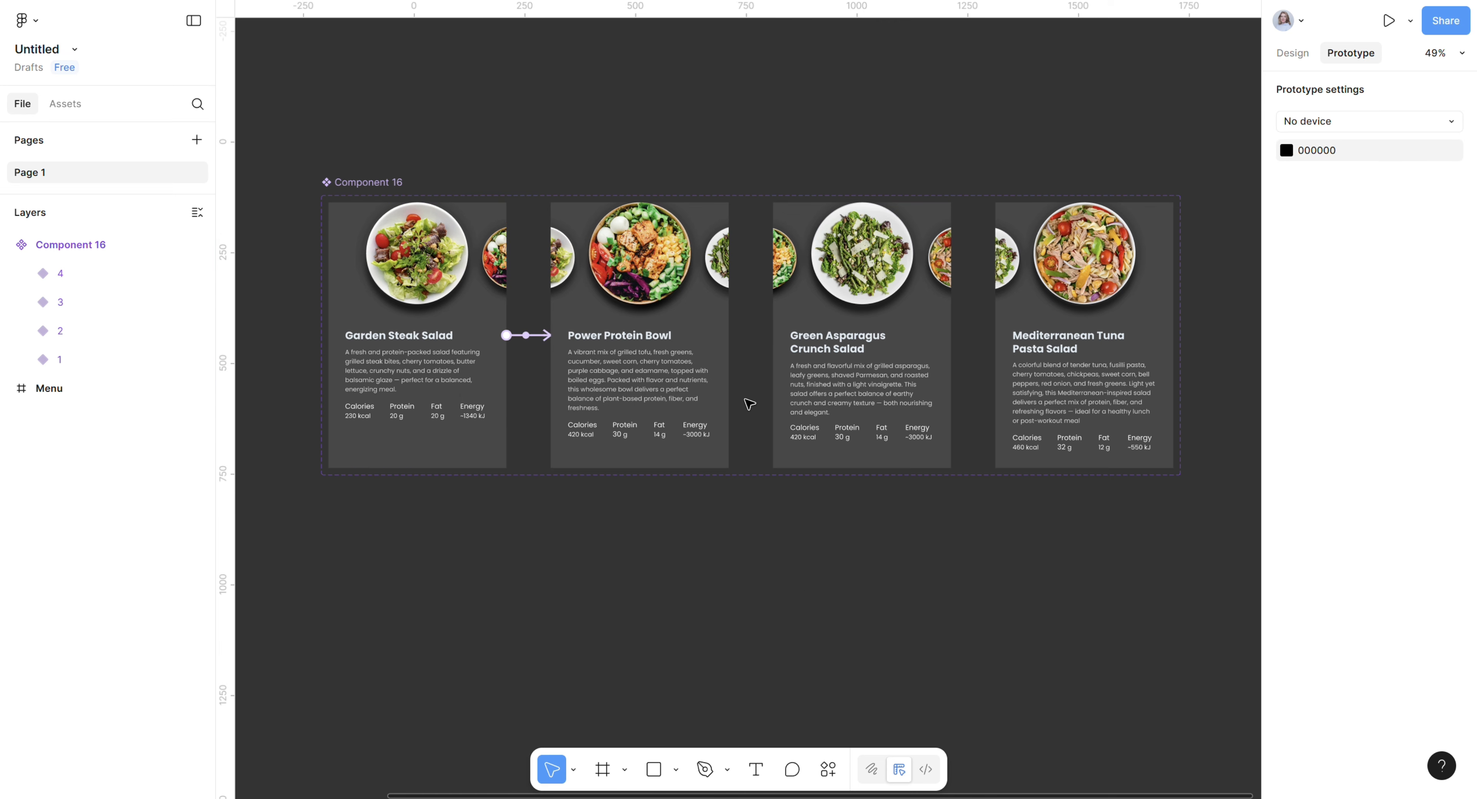
Connect variant 2 to variant 3 with a Change to interaction triggered by the up arrow through Key/Gamepad.
{"action": "left_click", "coordinate": [725, 335]}
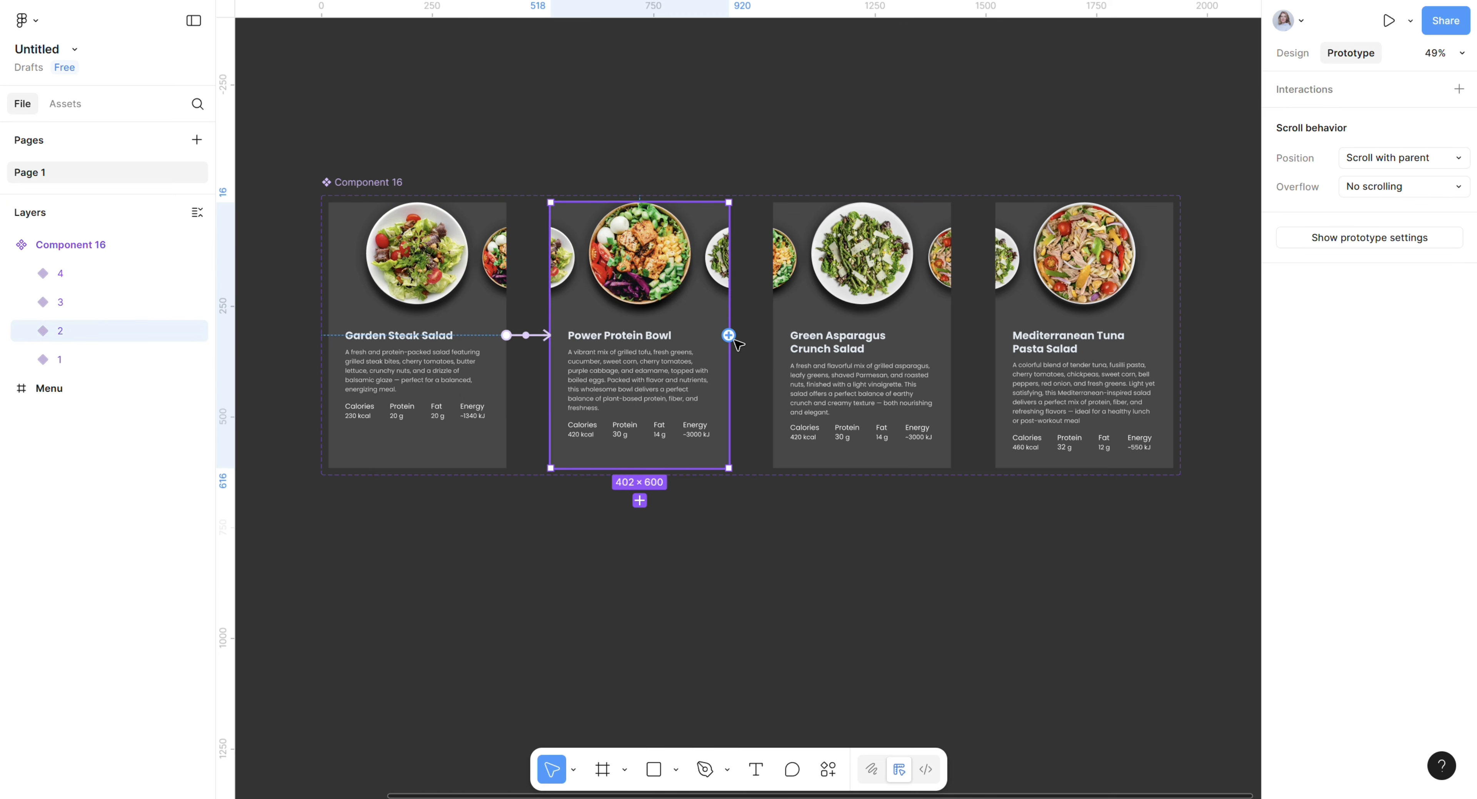
{"action": "left_click_drag", "start_coordinate": [728, 335], "coordinate": [777, 339]}
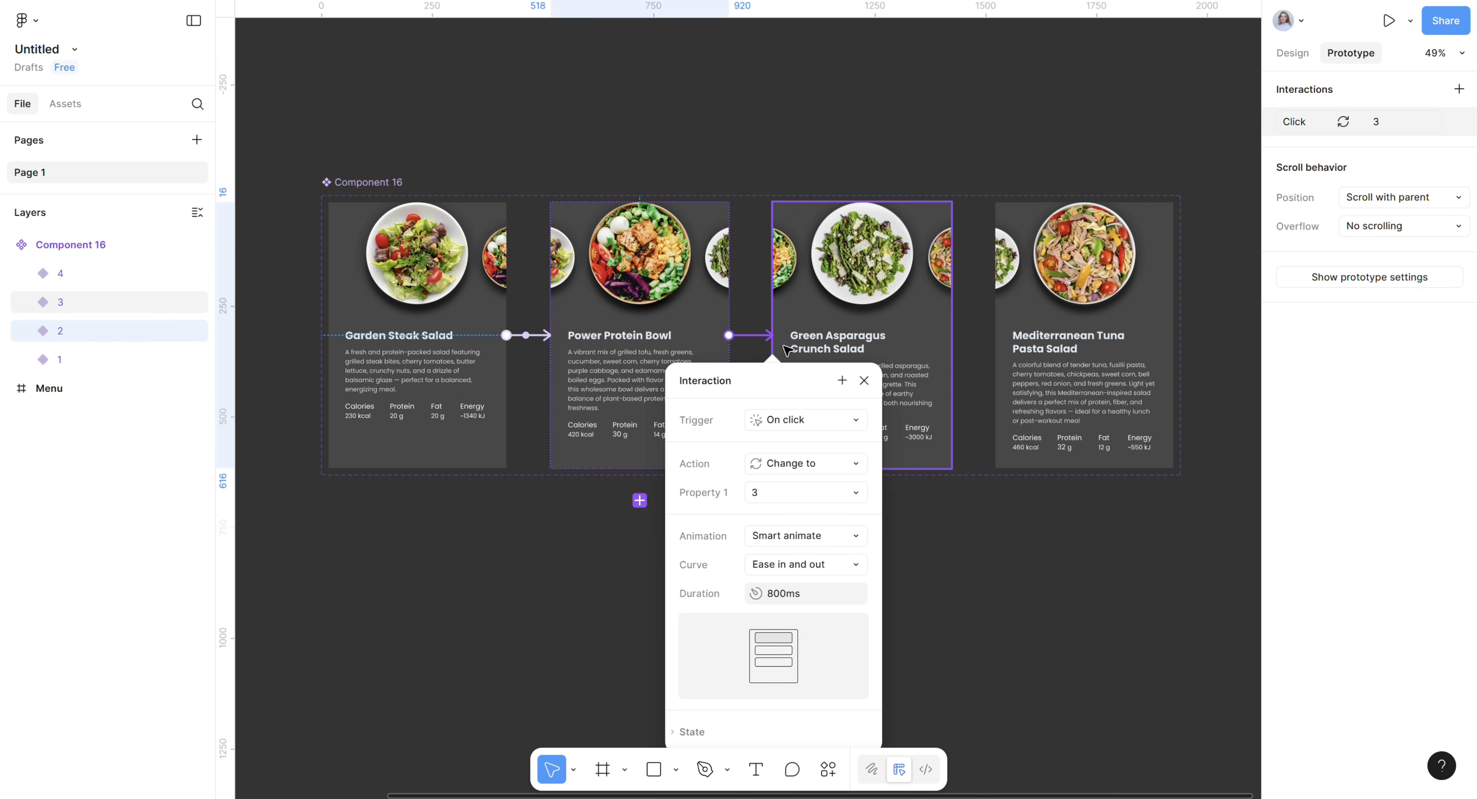
{"action": "left_click", "coordinate": [847, 429]}
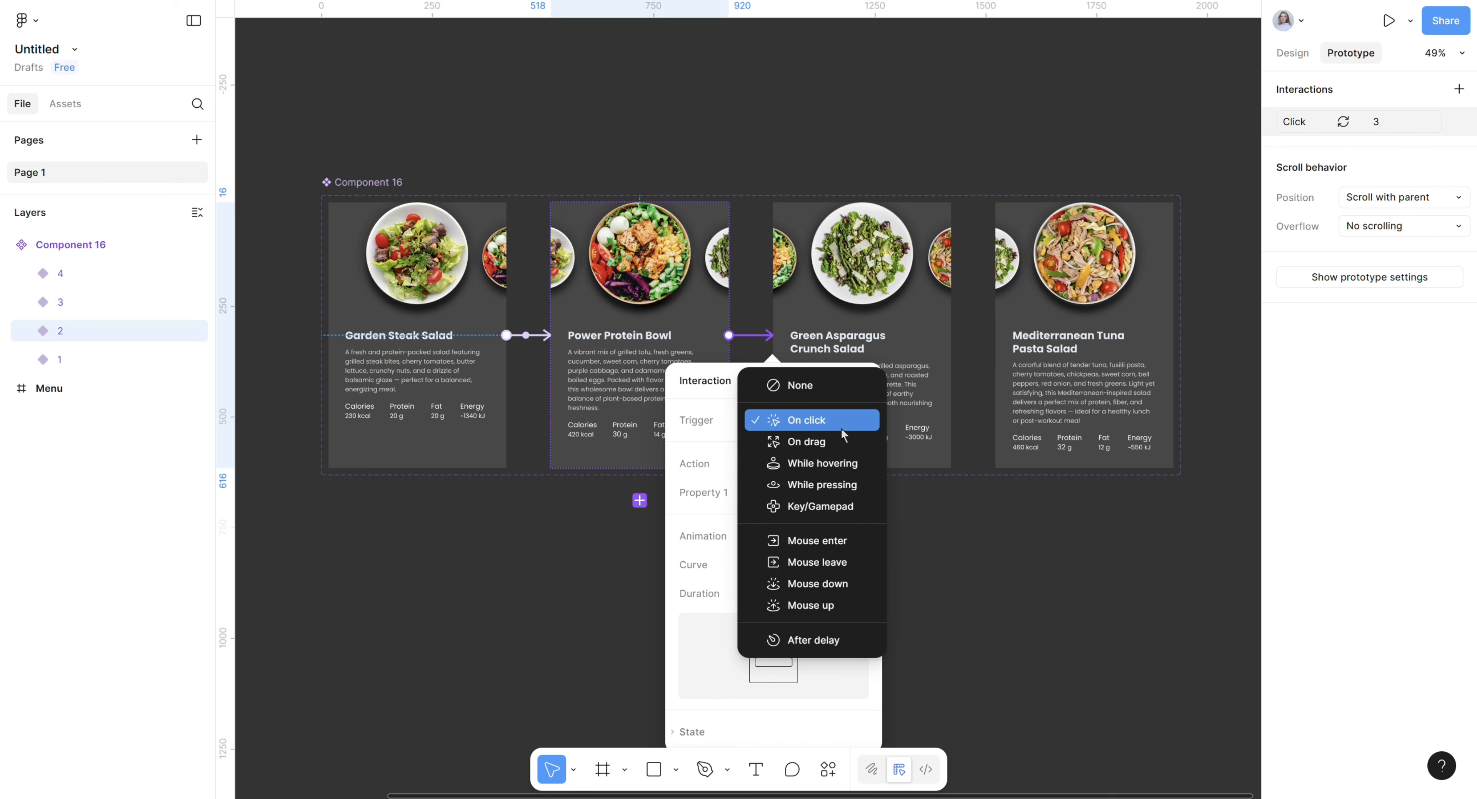
{"action": "left_click", "coordinate": [838, 505]}
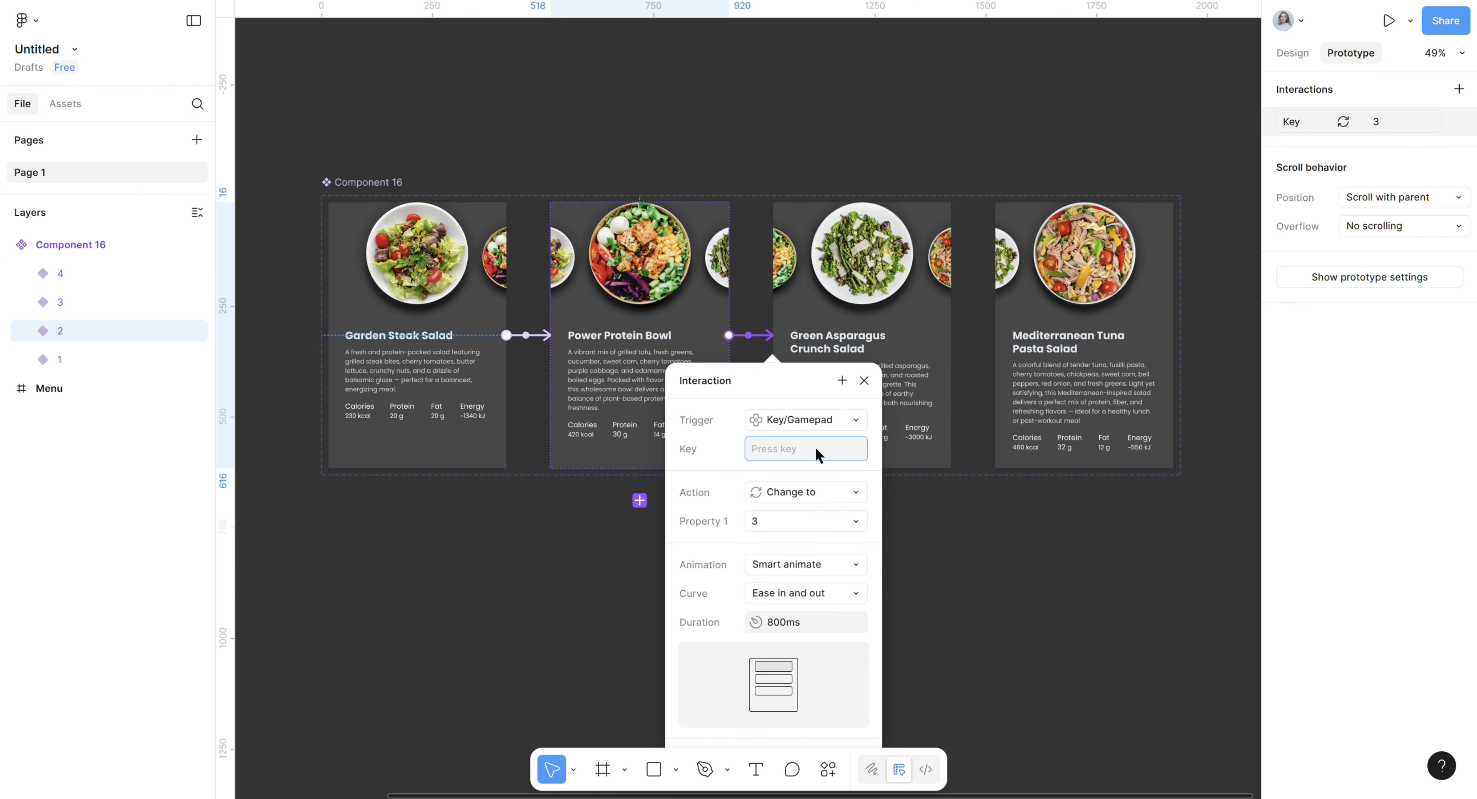
{"action": "key", "text": "Up"}
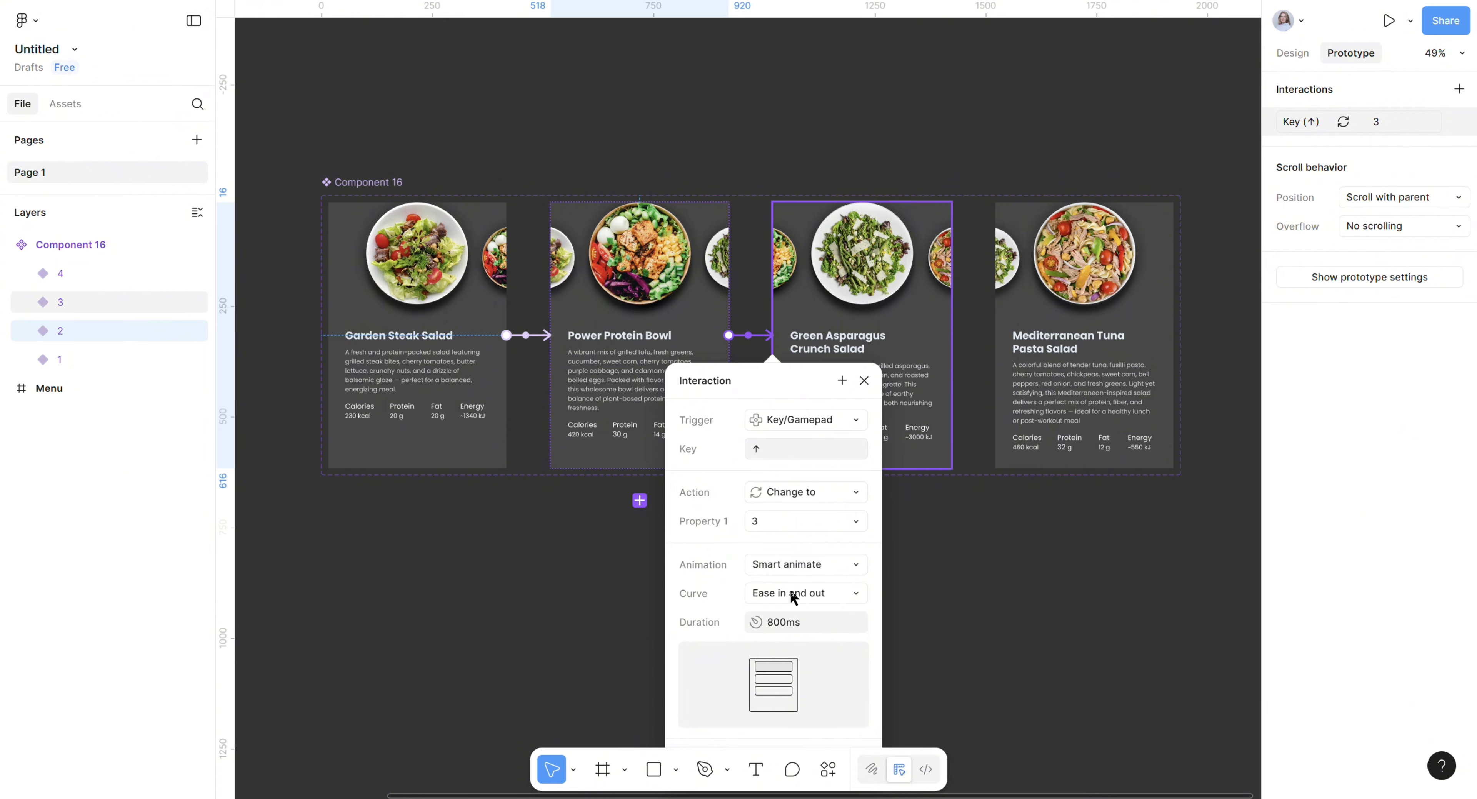
{"action": "left_click", "coordinate": [933, 616]}
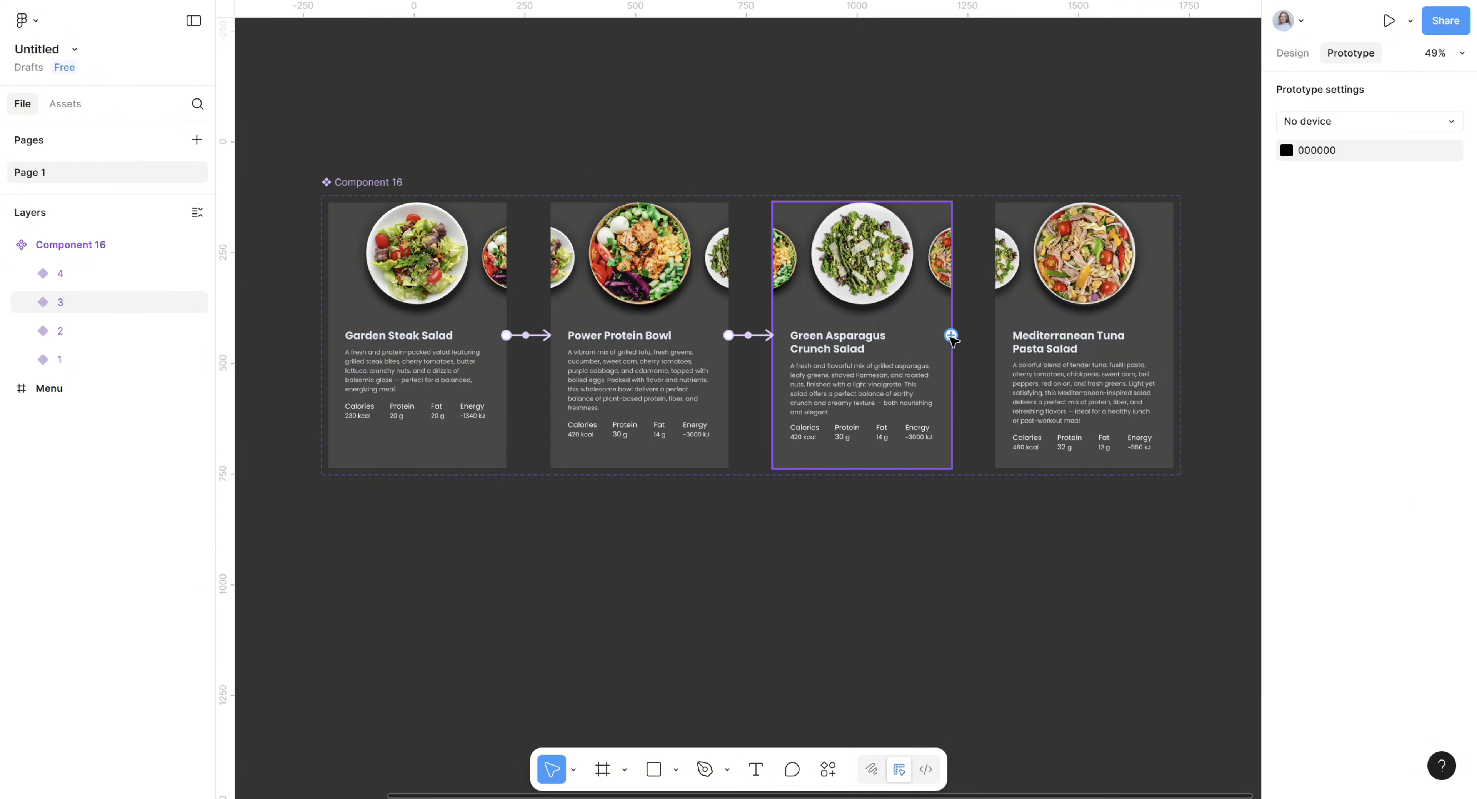
Connect variant 3 to variant 4 with a Change to interaction triggered by the up arrow through Key/Gamepad.
{"action": "left_click_drag", "start_coordinate": [950, 335], "coordinate": [1004, 345]}
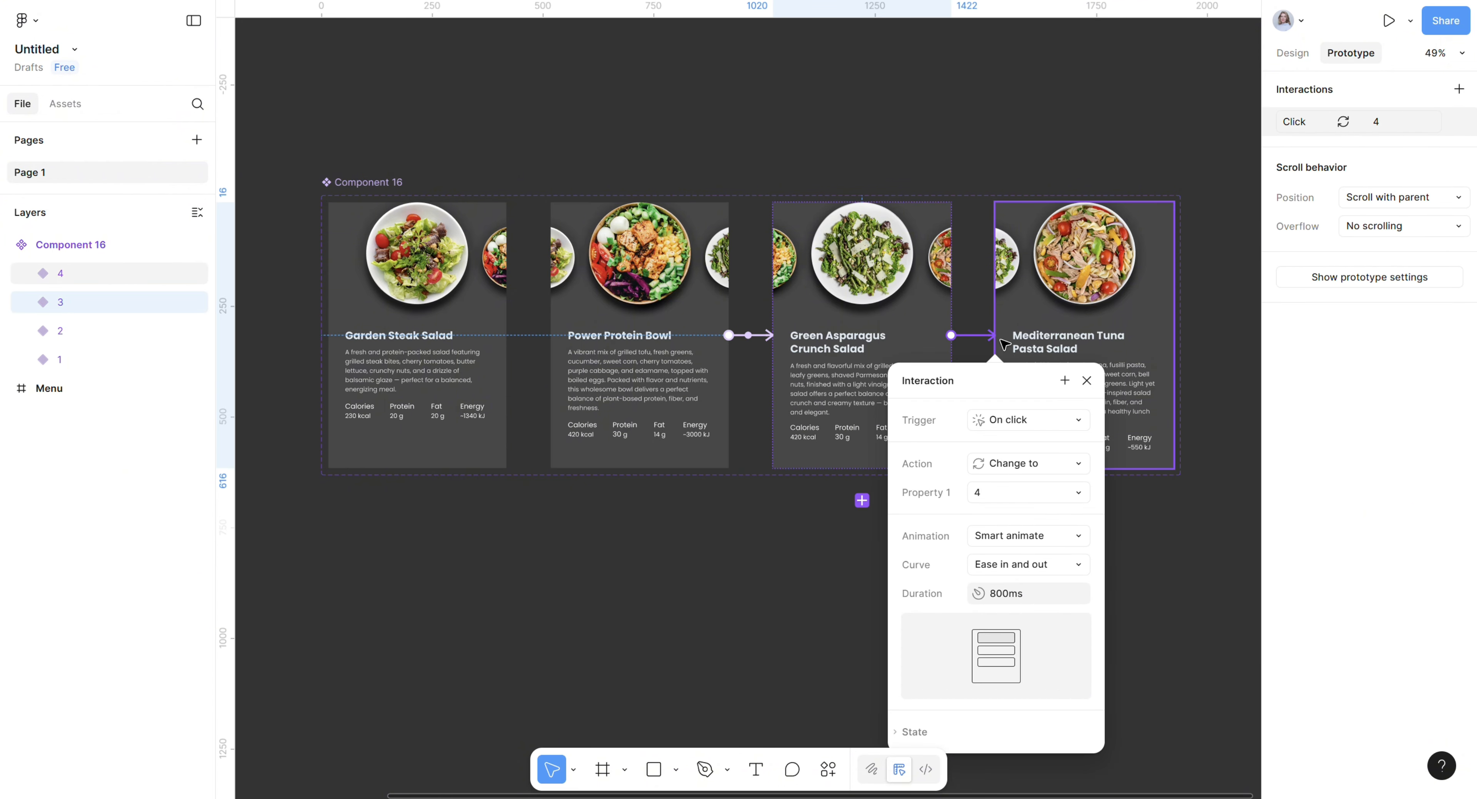
{"action": "left_click", "coordinate": [1035, 422]}
{"action": "left_click", "coordinate": [1023, 503]}
{"action": "key", "text": "Up"}
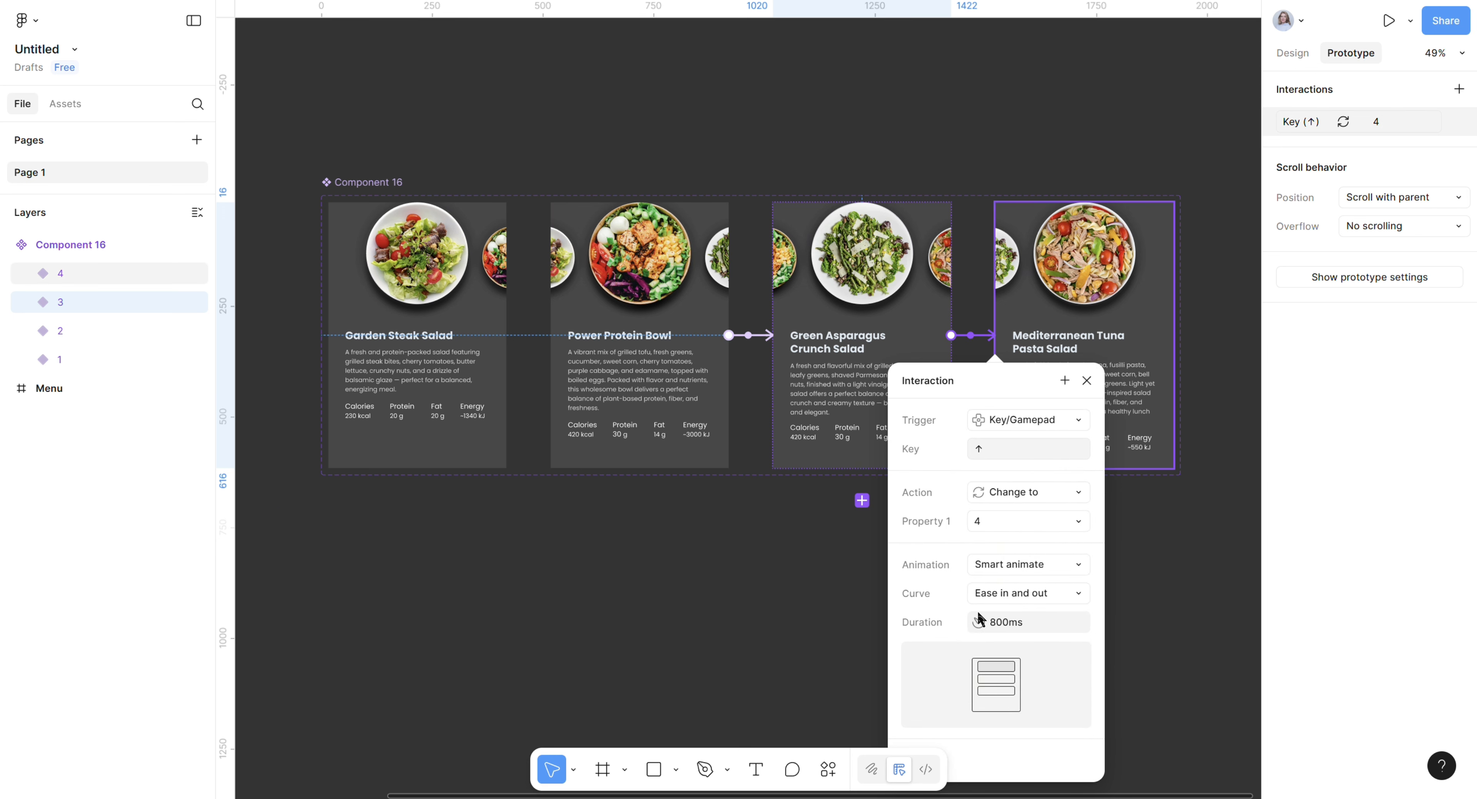
{"action": "left_click", "coordinate": [1180, 619]}
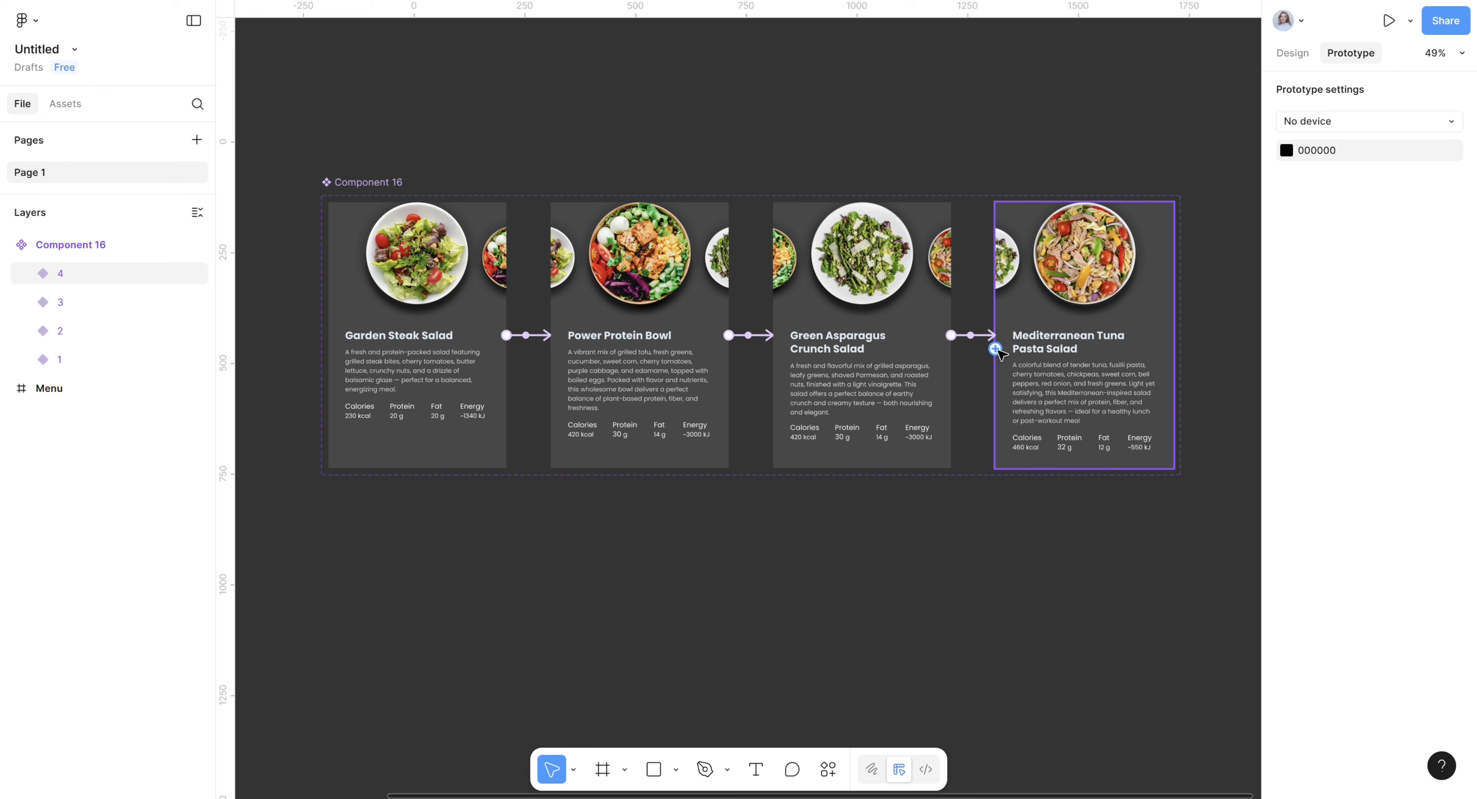
Connect variant 4 back to variant 3 with a Change to interaction triggered by the down arrow through Key/Gamepad.
{"action": "left_click_drag", "start_coordinate": [995, 349], "coordinate": [928, 363]}
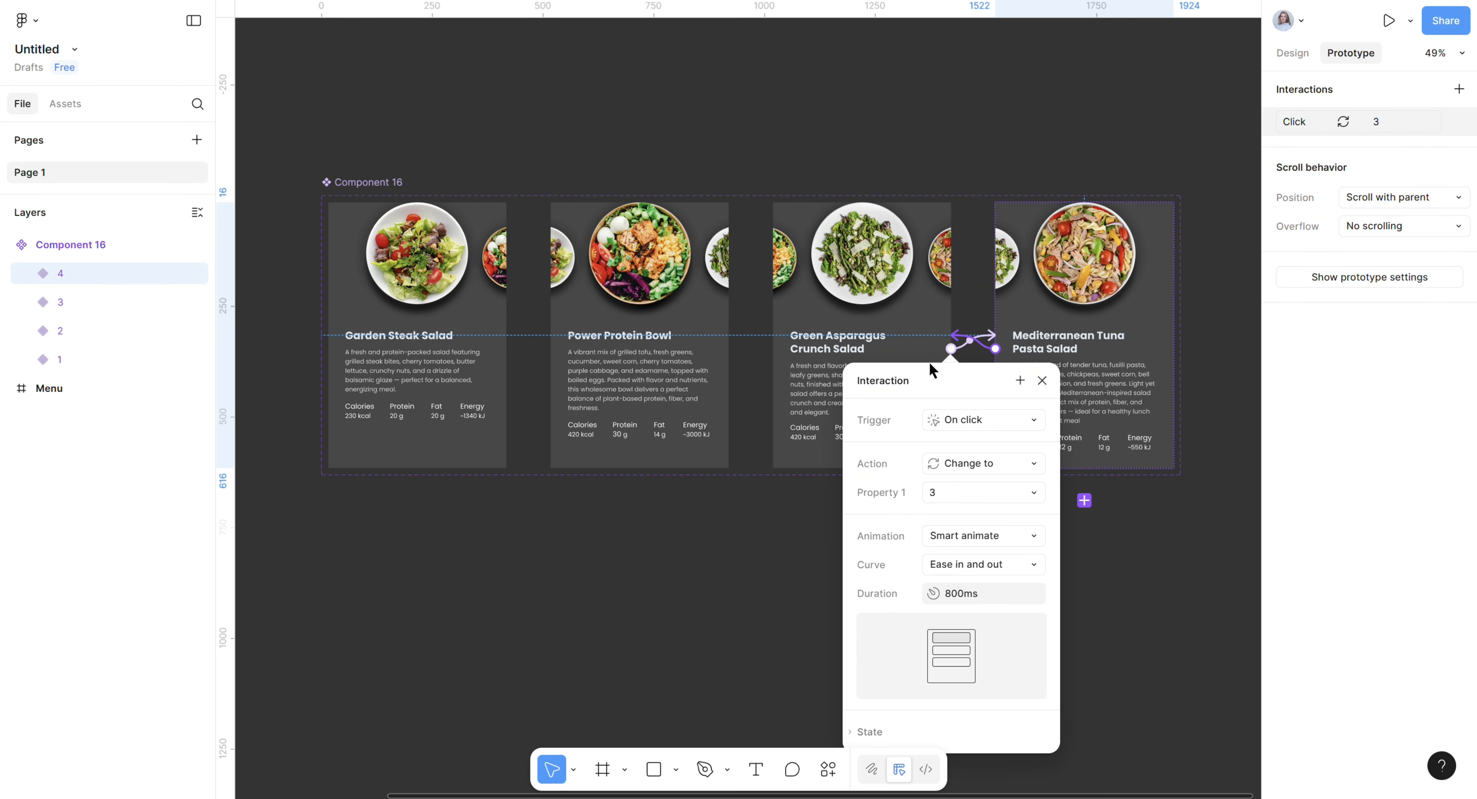
{"action": "left_click", "coordinate": [982, 420]}
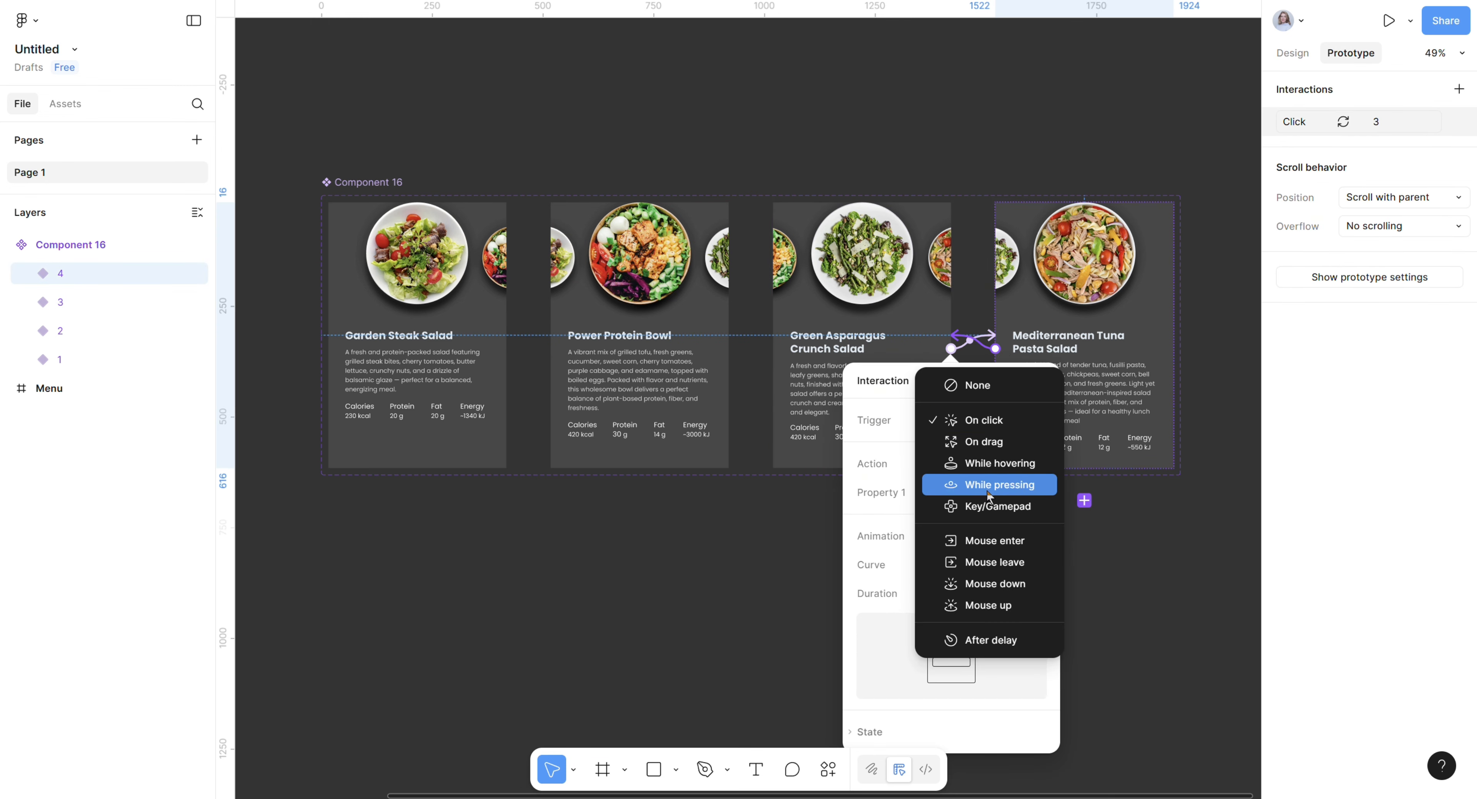
{"action": "left_click", "coordinate": [985, 503]}
{"action": "key", "text": "Down"}
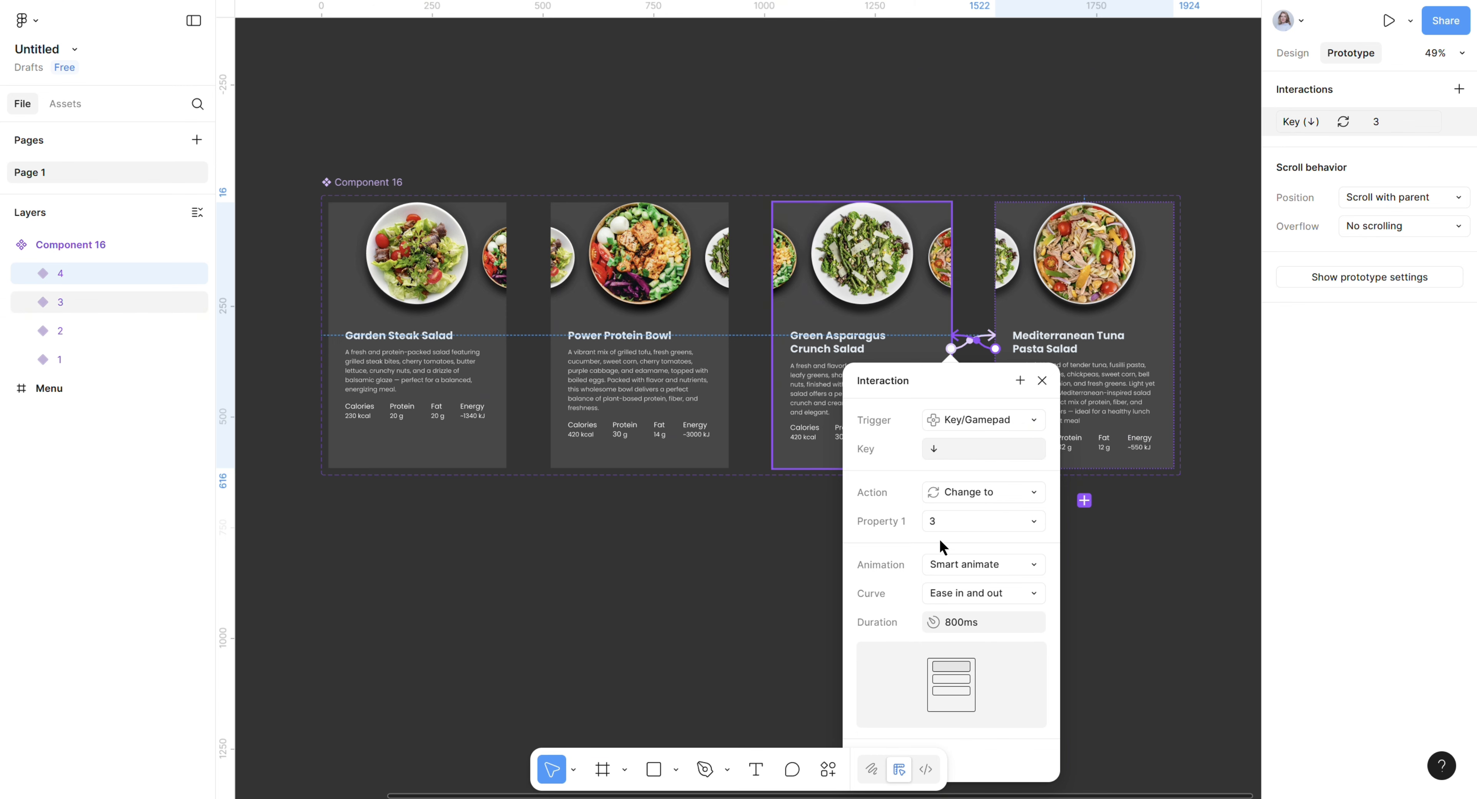
{"action": "left_click", "coordinate": [742, 602]}
Connect variant 3 back to variant 2 with a Change to interaction triggered by the down arrow through Key/Gamepad.
{"action": "left_click", "coordinate": [800, 411]}
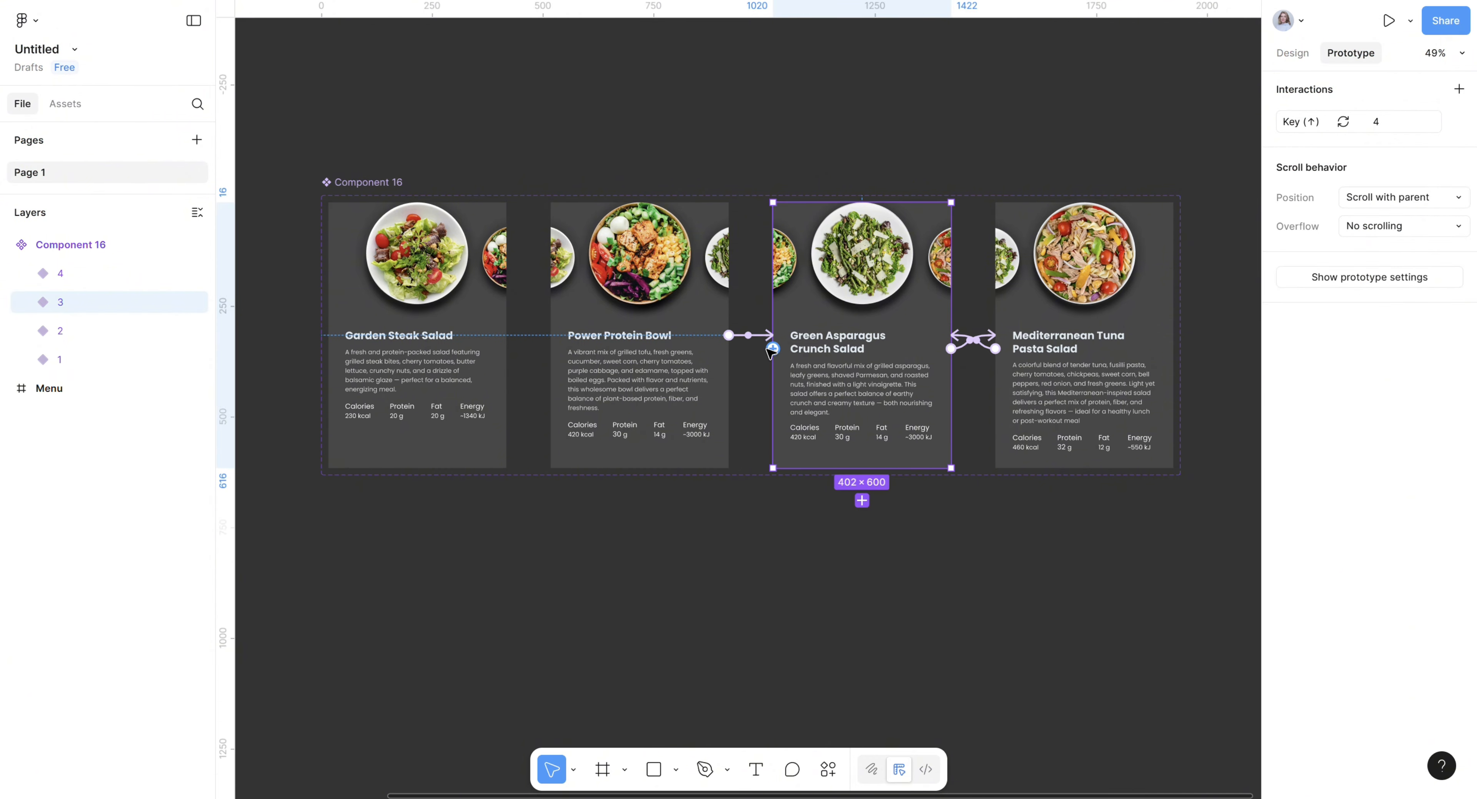
{"action": "left_click_drag", "start_coordinate": [727, 368], "coordinate": [715, 358]}
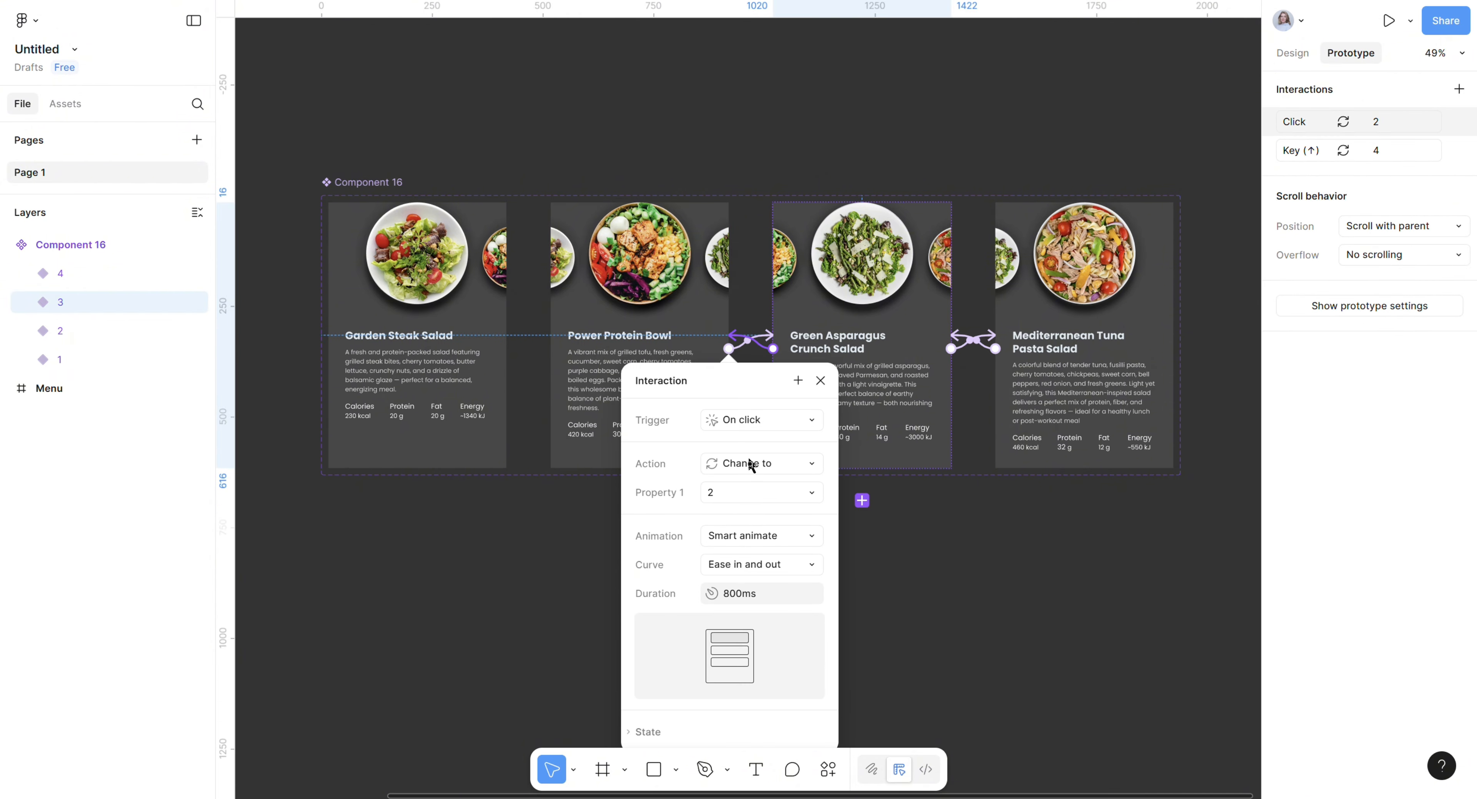
{"action": "left_click", "coordinate": [755, 427]}
{"action": "left_click", "coordinate": [758, 510]}
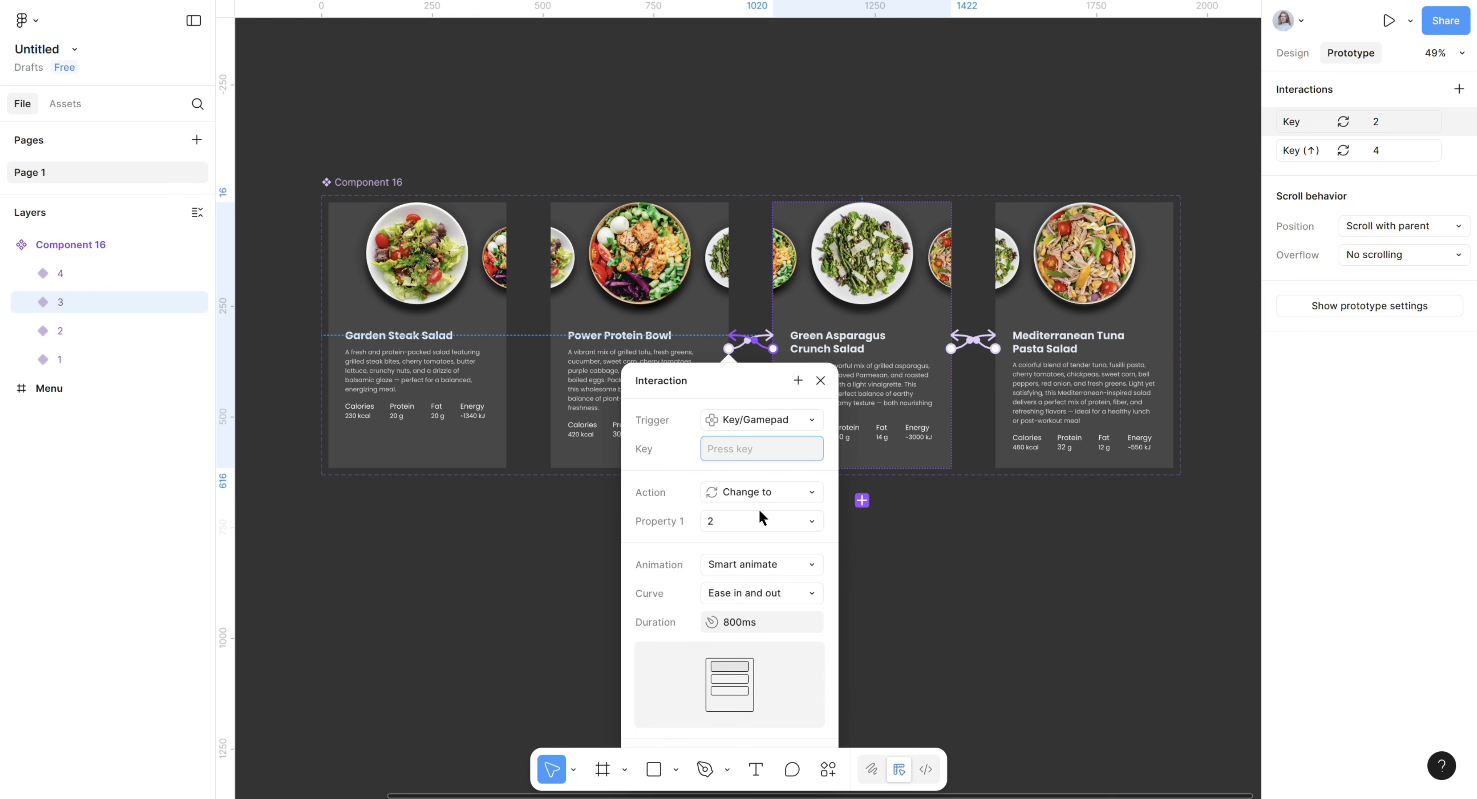
{"action": "key", "text": "Down"}
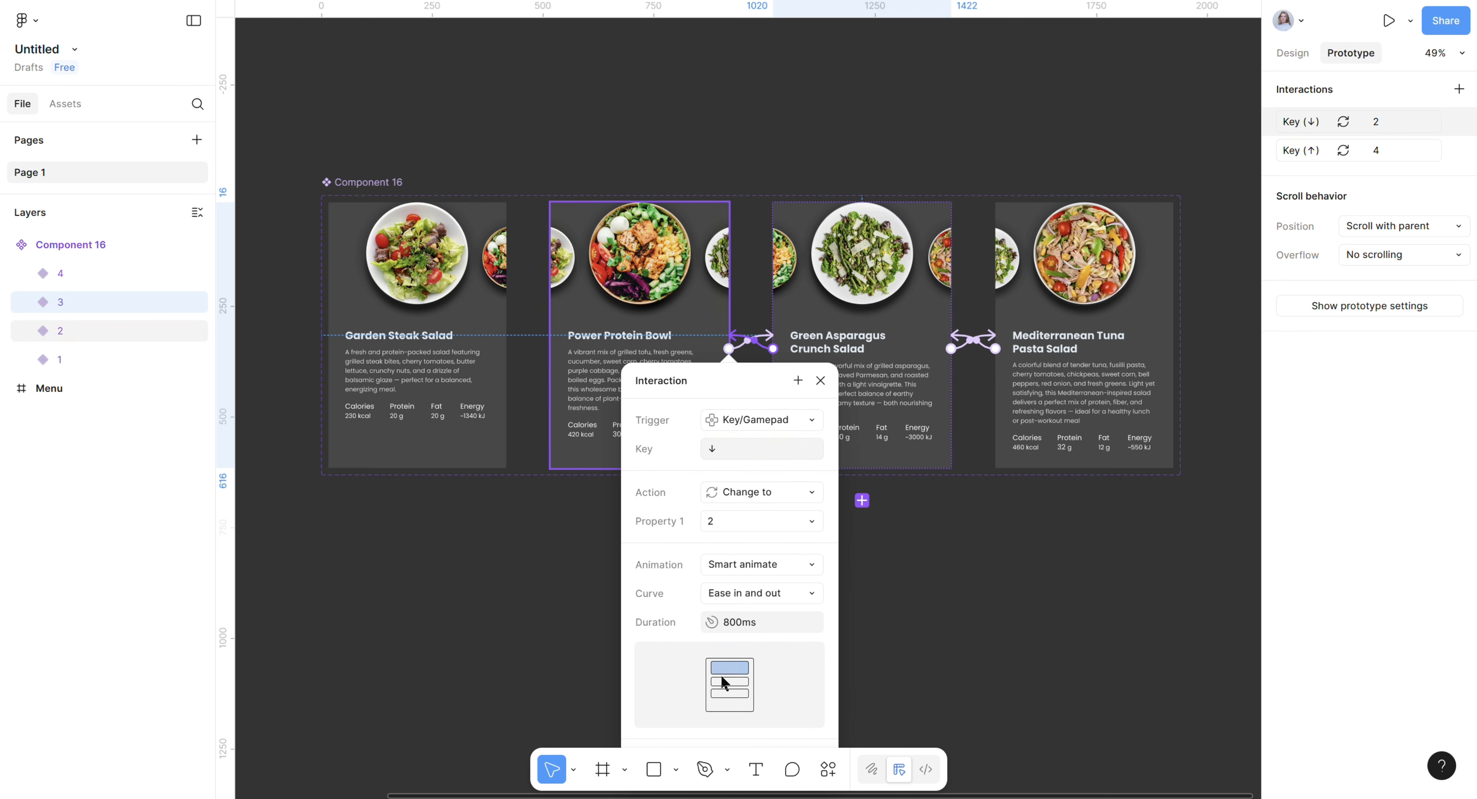
{"action": "left_click", "coordinate": [596, 608]}
Connect variant 2 back to variant 1 with a Change to interaction triggered by the down arrow through Key/Gamepad.
{"action": "left_click", "coordinate": [552, 351]}
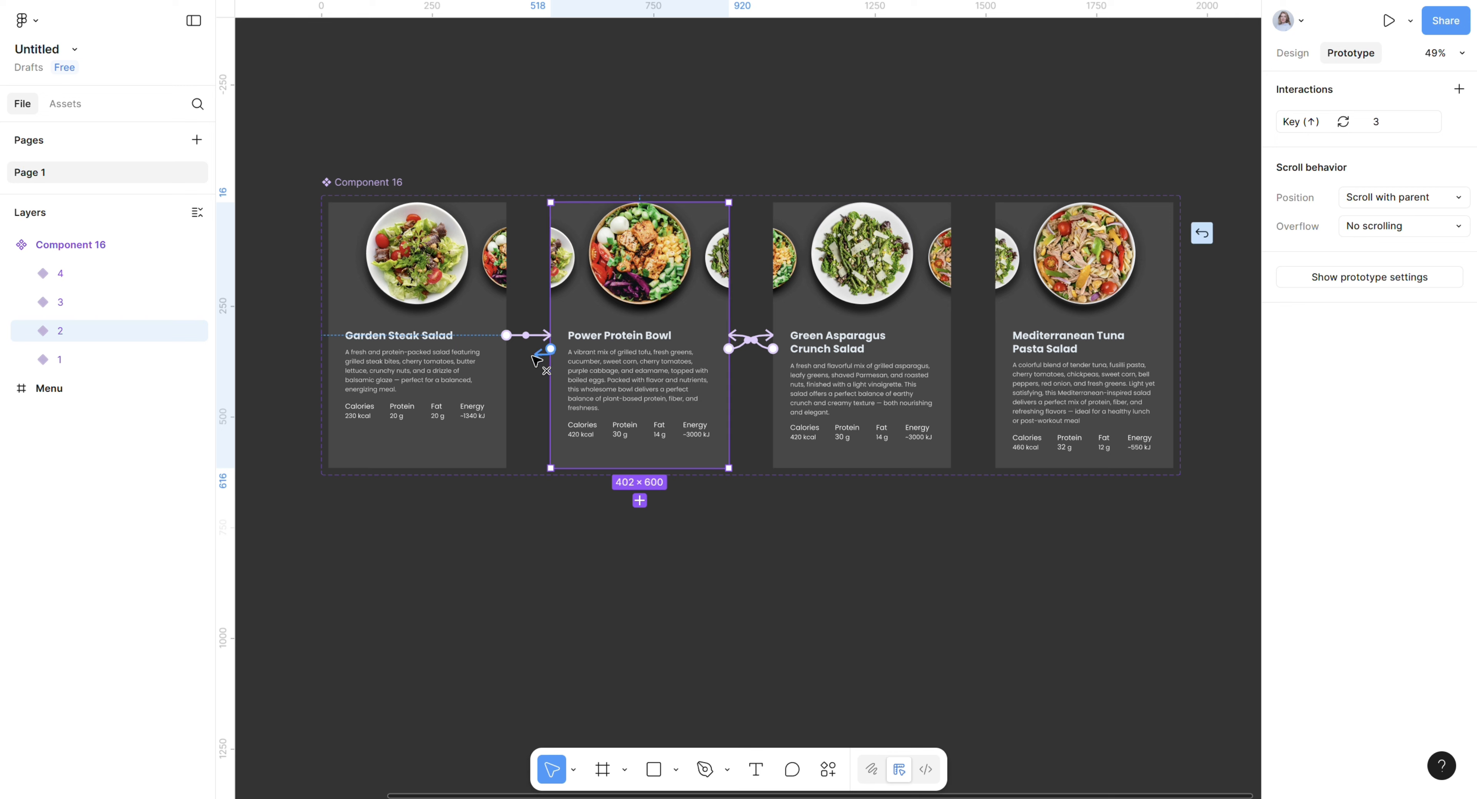
{"action": "left_click_drag", "start_coordinate": [503, 360], "coordinate": [501, 363]}
{"action": "left_click", "coordinate": [511, 424]}
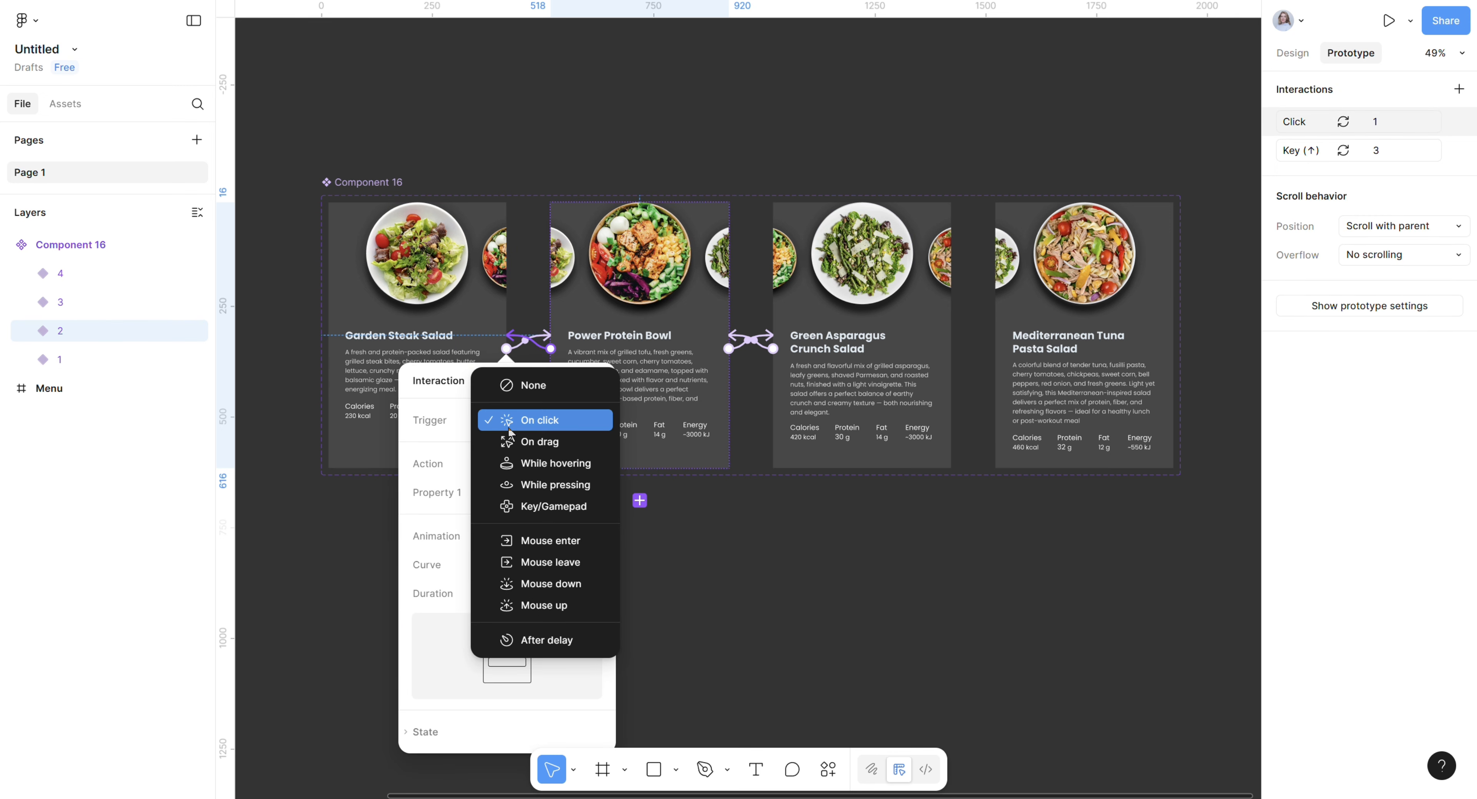
{"action": "left_click", "coordinate": [553, 506]}
{"action": "key", "text": "Down"}
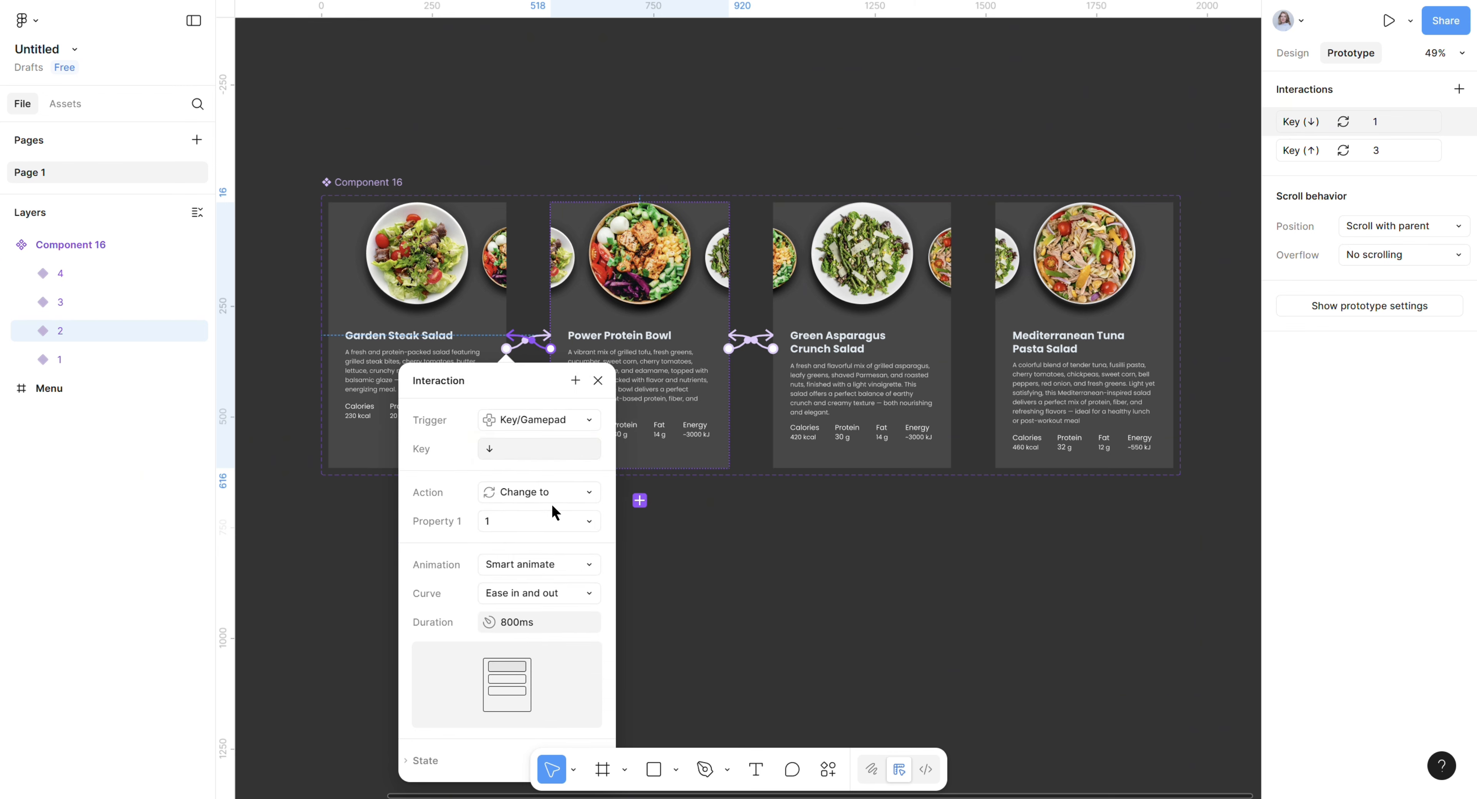
{"action": "left_click", "coordinate": [709, 567]}
Place an instance of Component 16 from the file's local assets inside the Menu frame.
{"action": "scroll", "coordinate": [482, 214], "scroll_direction": "down", "scroll_amount": 2}
{"action": "scroll", "coordinate": [481, 214], "scroll_direction": "down", "scroll_amount": 3}
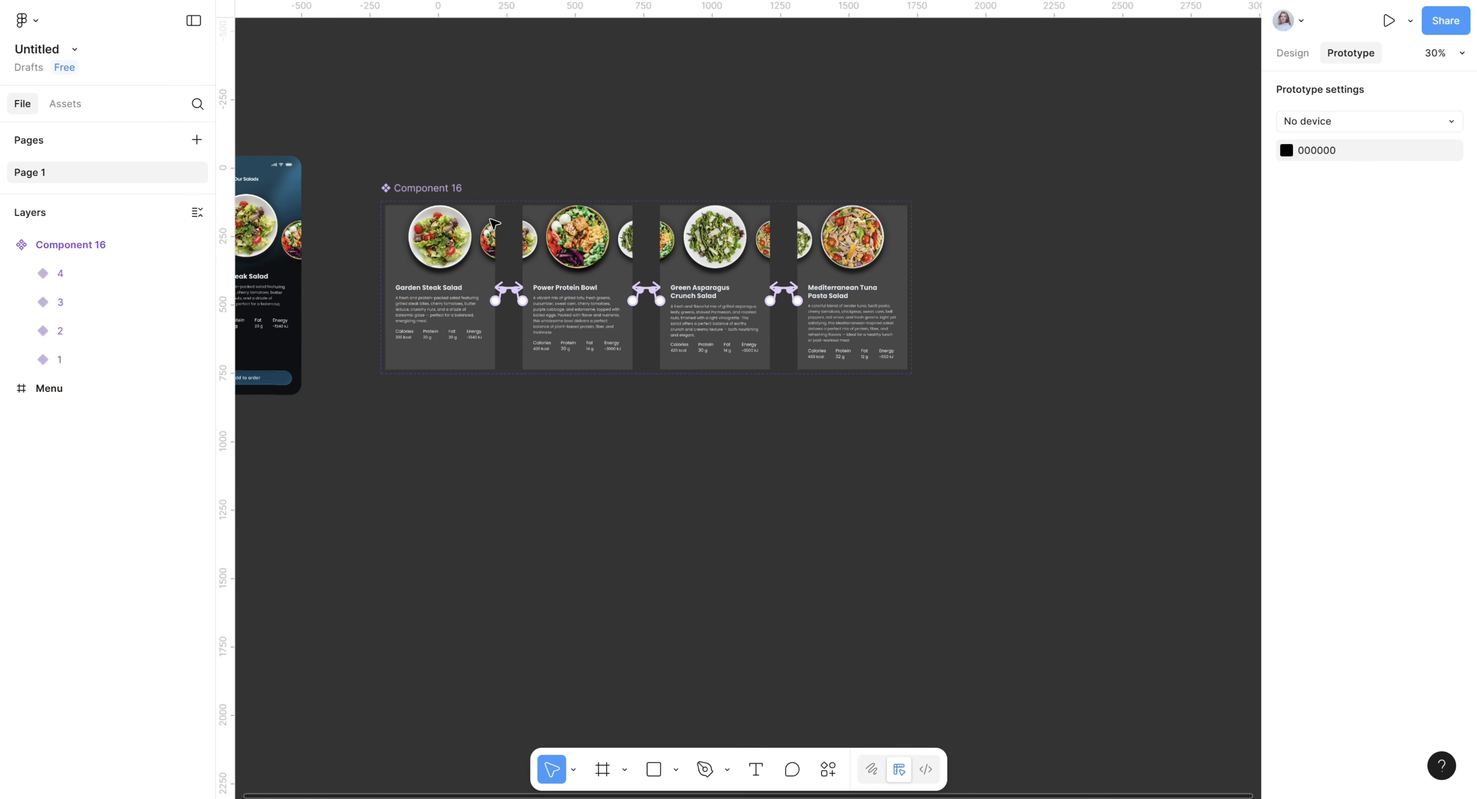
{"action": "scroll", "coordinate": [430, 338], "scroll_direction": "left", "scroll_amount": 3}
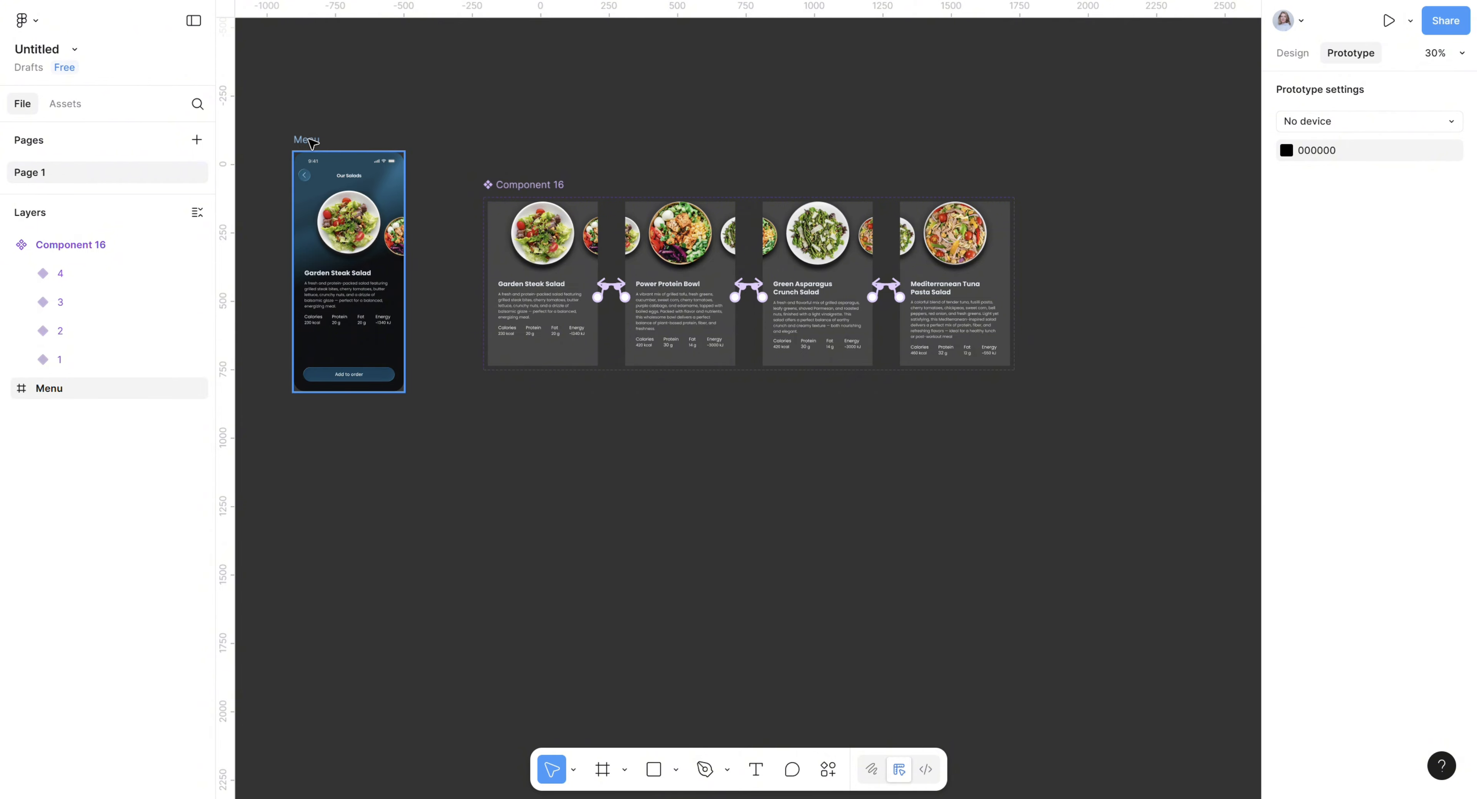
{"action": "left_click", "coordinate": [327, 149]}
{"action": "left_click_drag", "start_coordinate": [519, 452], "coordinate": [791, 469]}
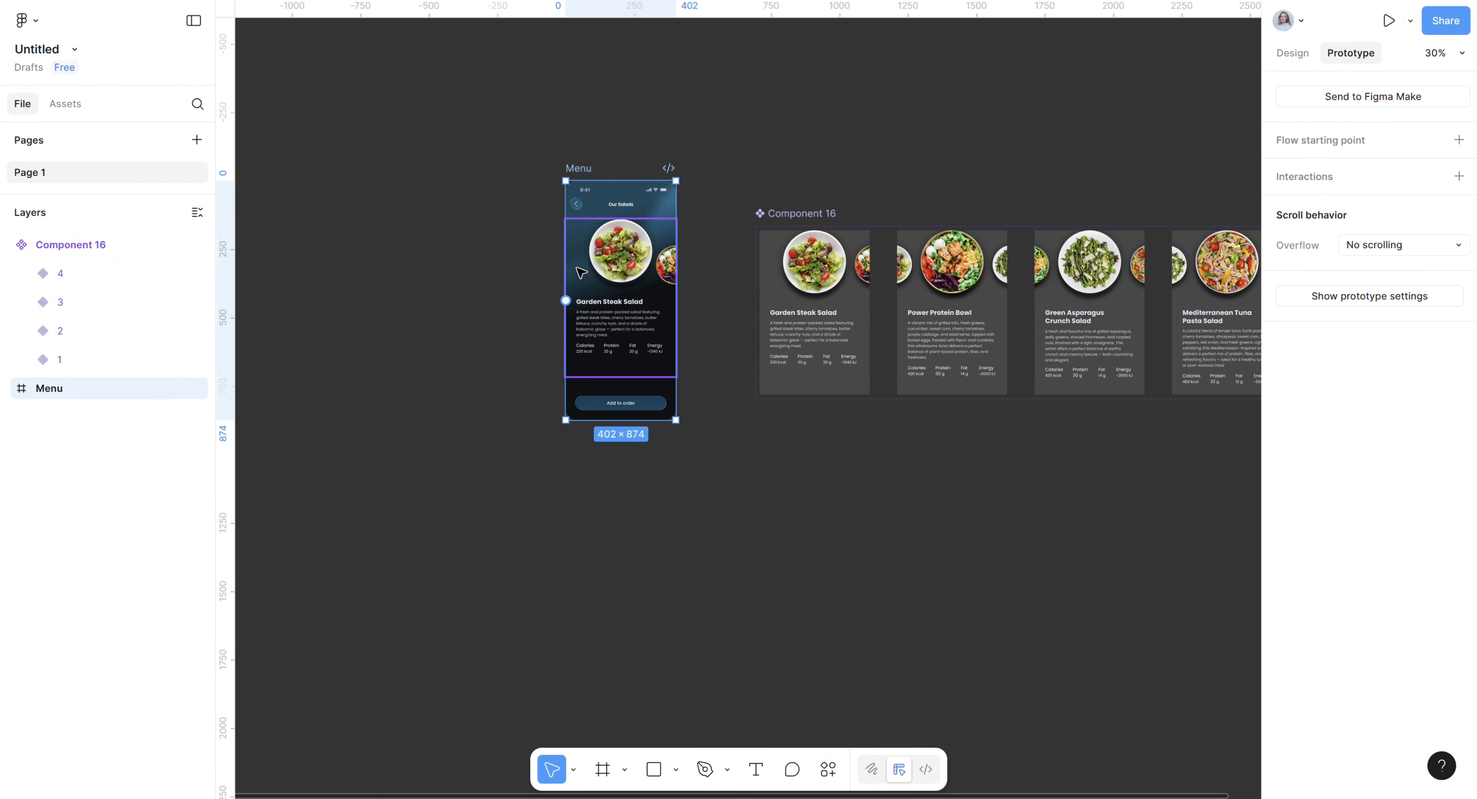
{"action": "scroll", "coordinate": [504, 258], "scroll_direction": "up", "scroll_amount": 3}
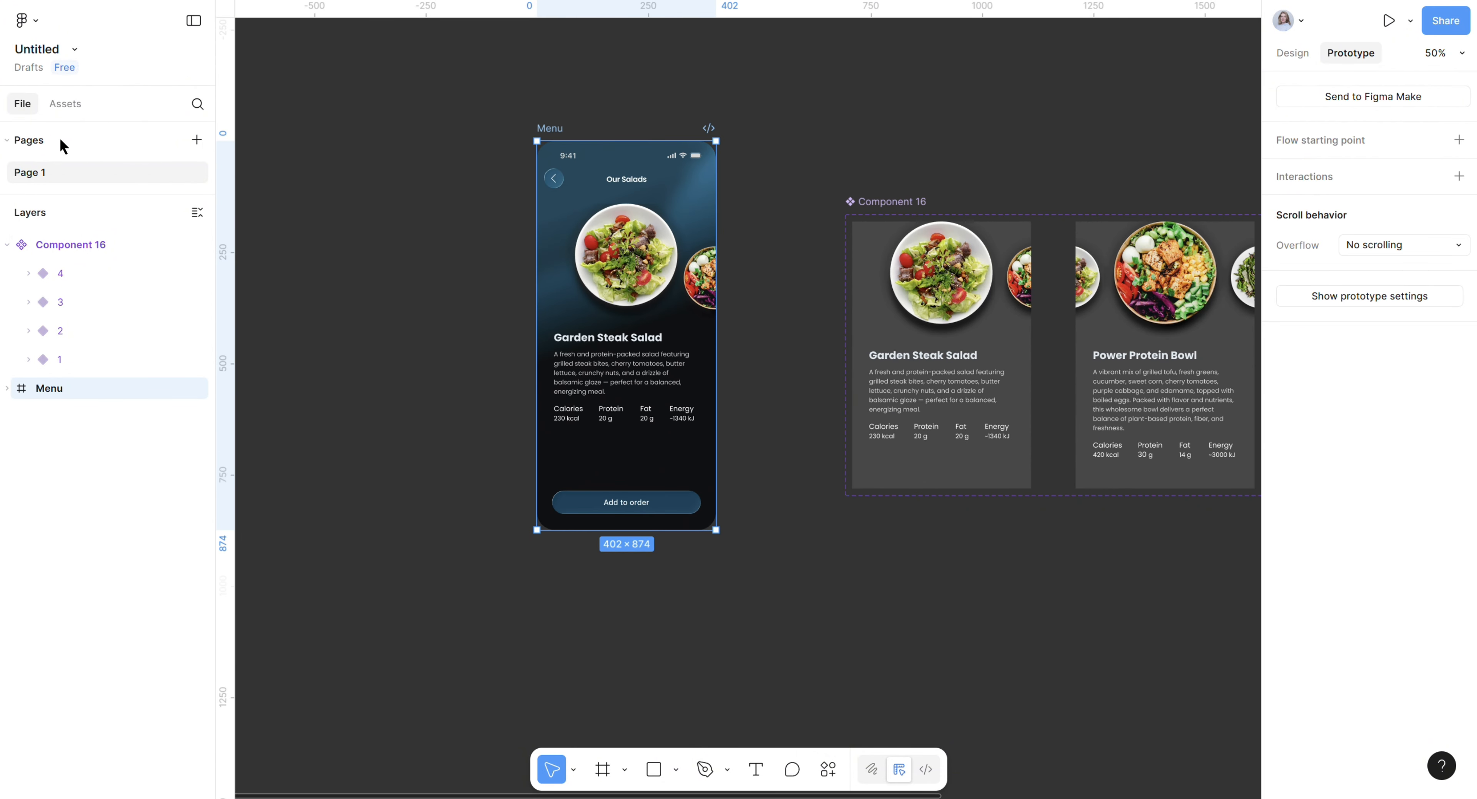
{"action": "left_click", "coordinate": [65, 103]}
{"action": "left_click", "coordinate": [114, 211]}
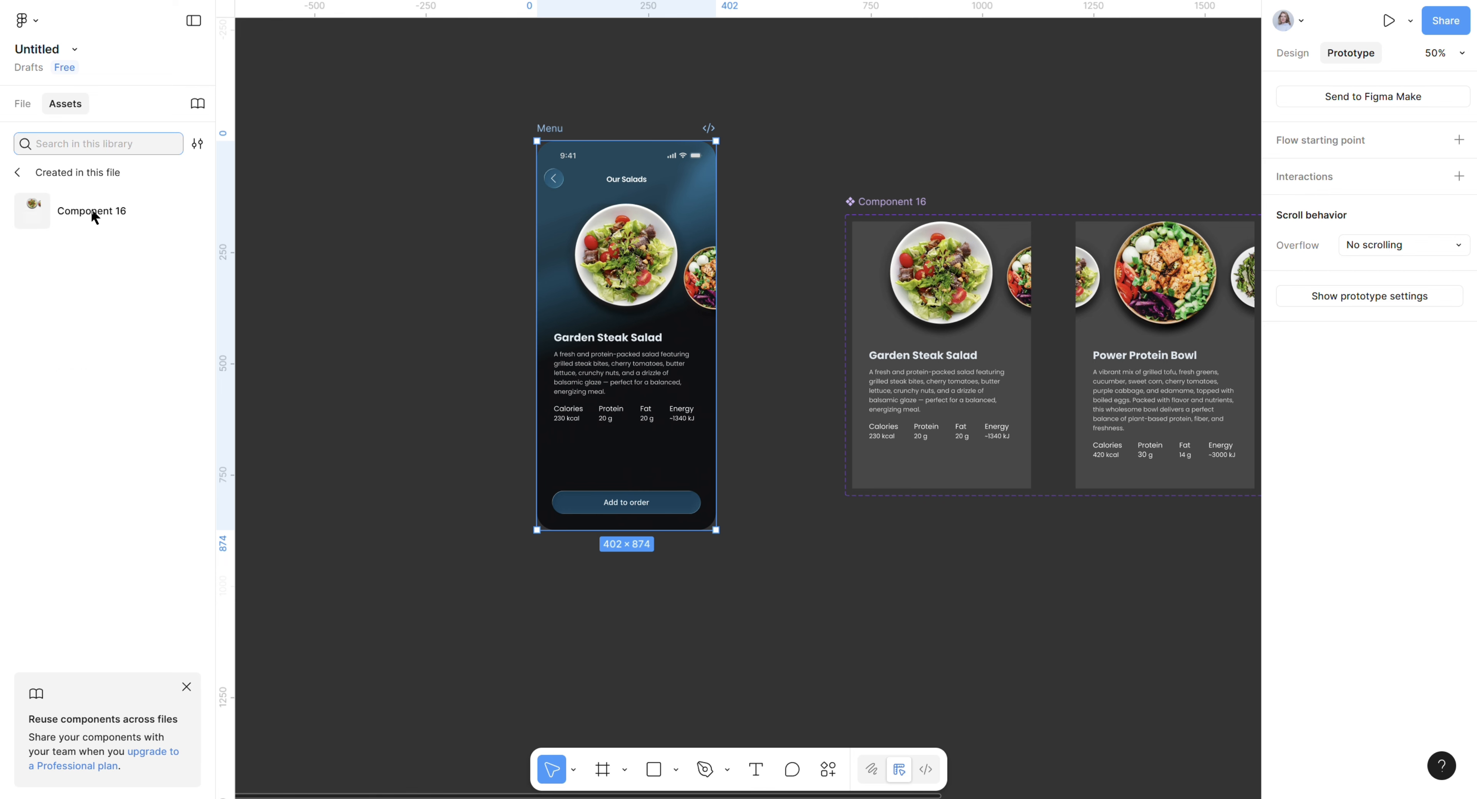
{"action": "left_click_drag", "start_coordinate": [94, 217], "coordinate": [635, 313]}
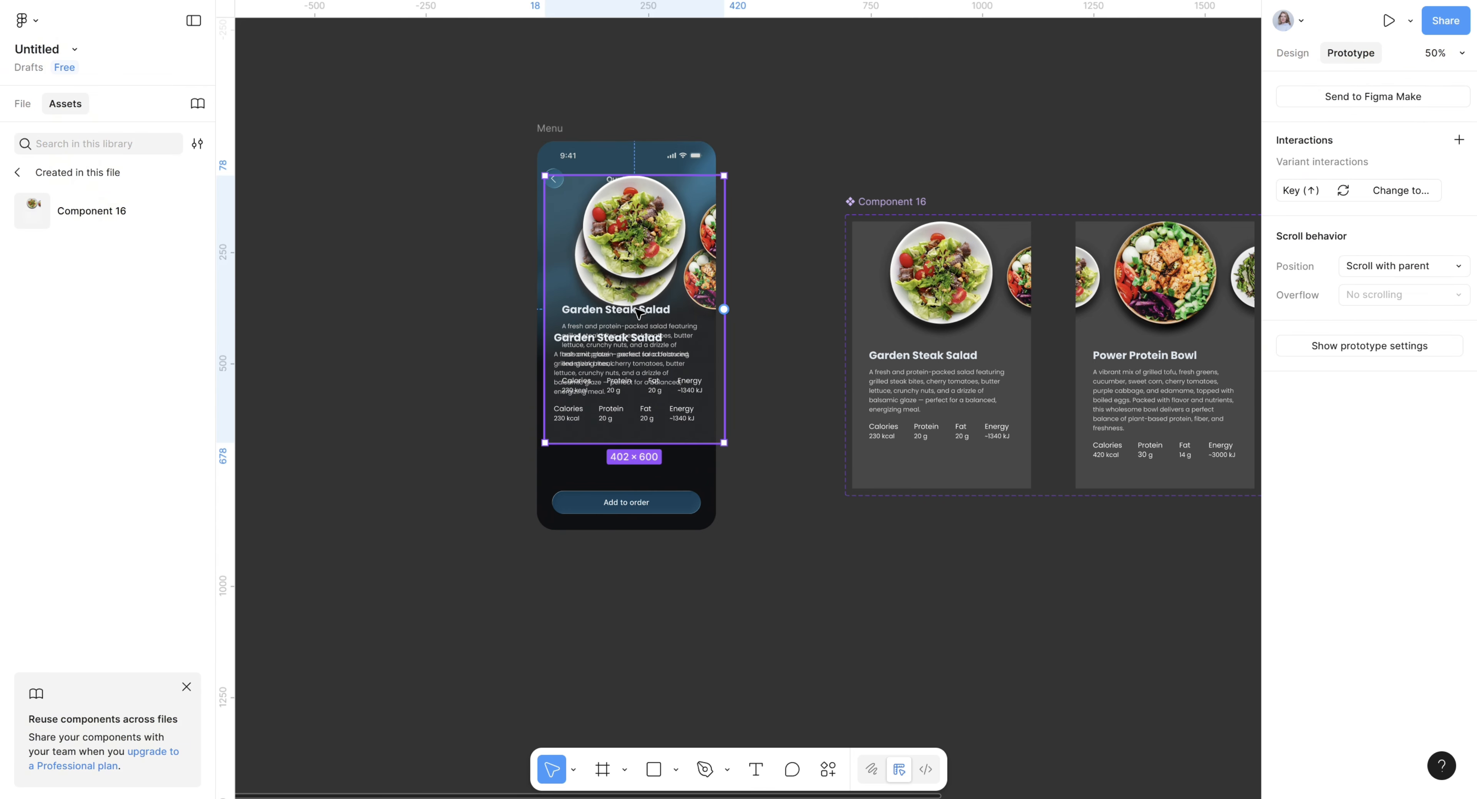
Align the new Component 16 instance with the old carousel in the Menu frame and delete the old Component 15 instance.
{"action": "left_click", "coordinate": [23, 103]}
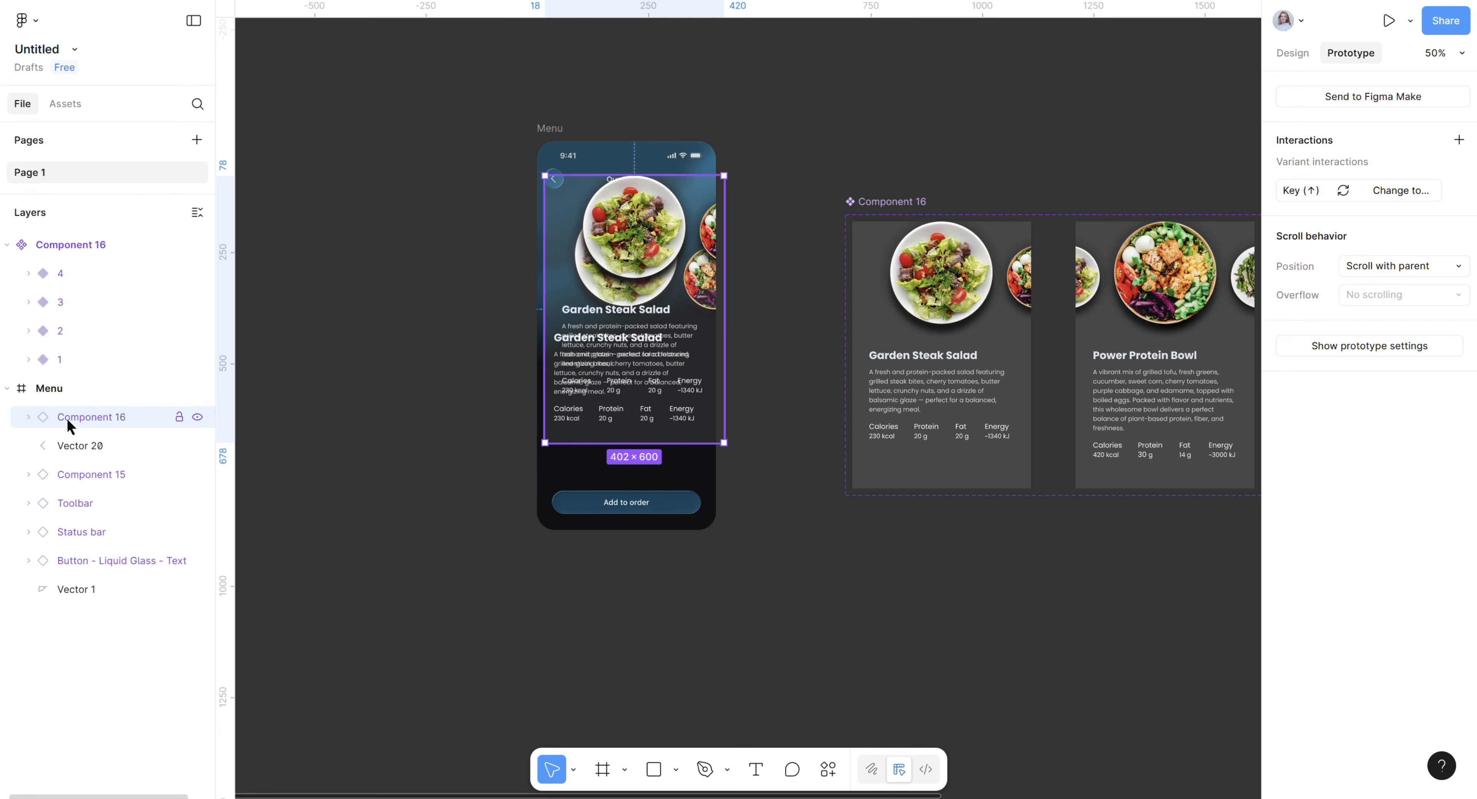
{"action": "left_click", "coordinate": [63, 476]}
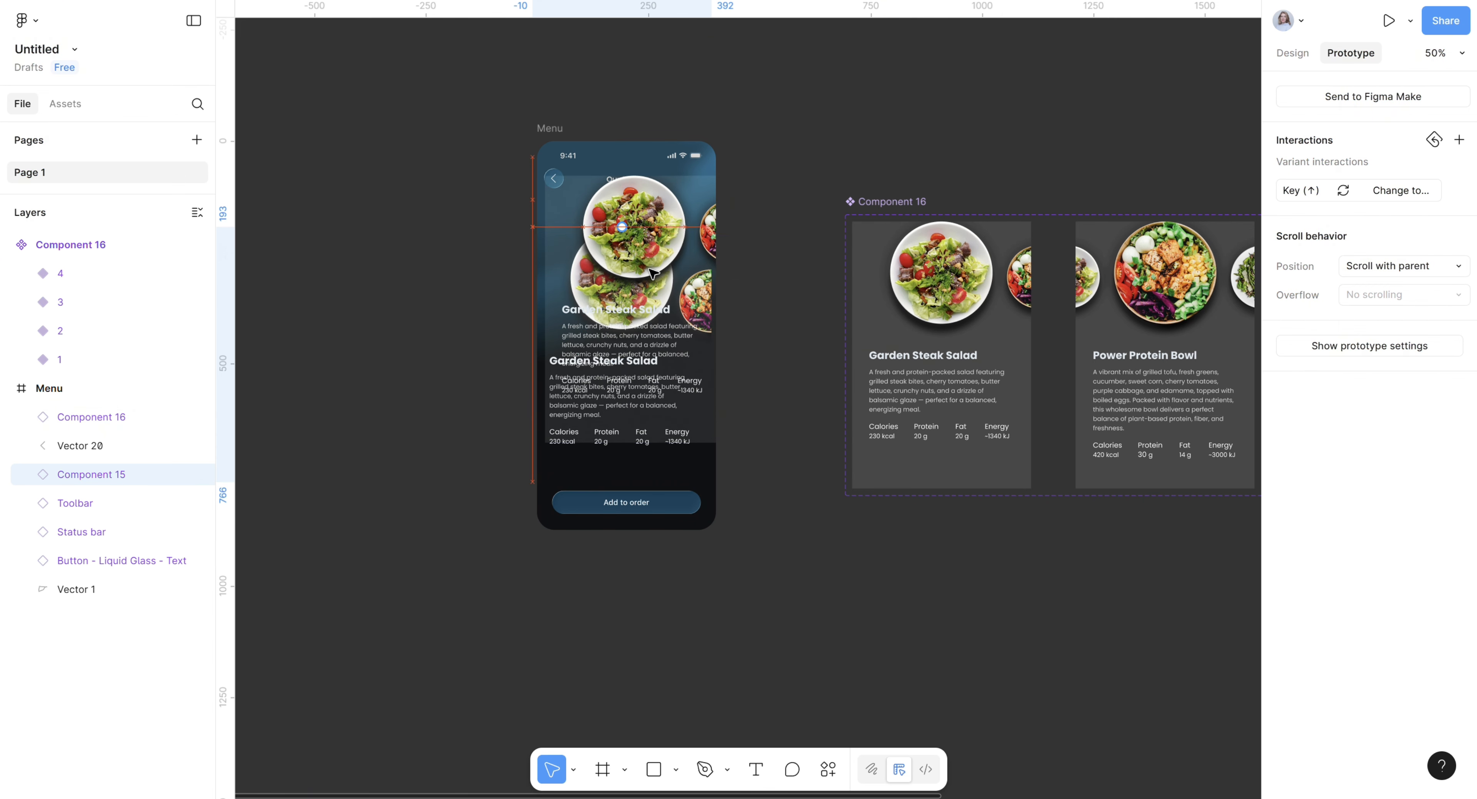
{"action": "left_click_drag", "start_coordinate": [573, 194], "coordinate": [562, 221]}
{"action": "left_click", "coordinate": [64, 470]}
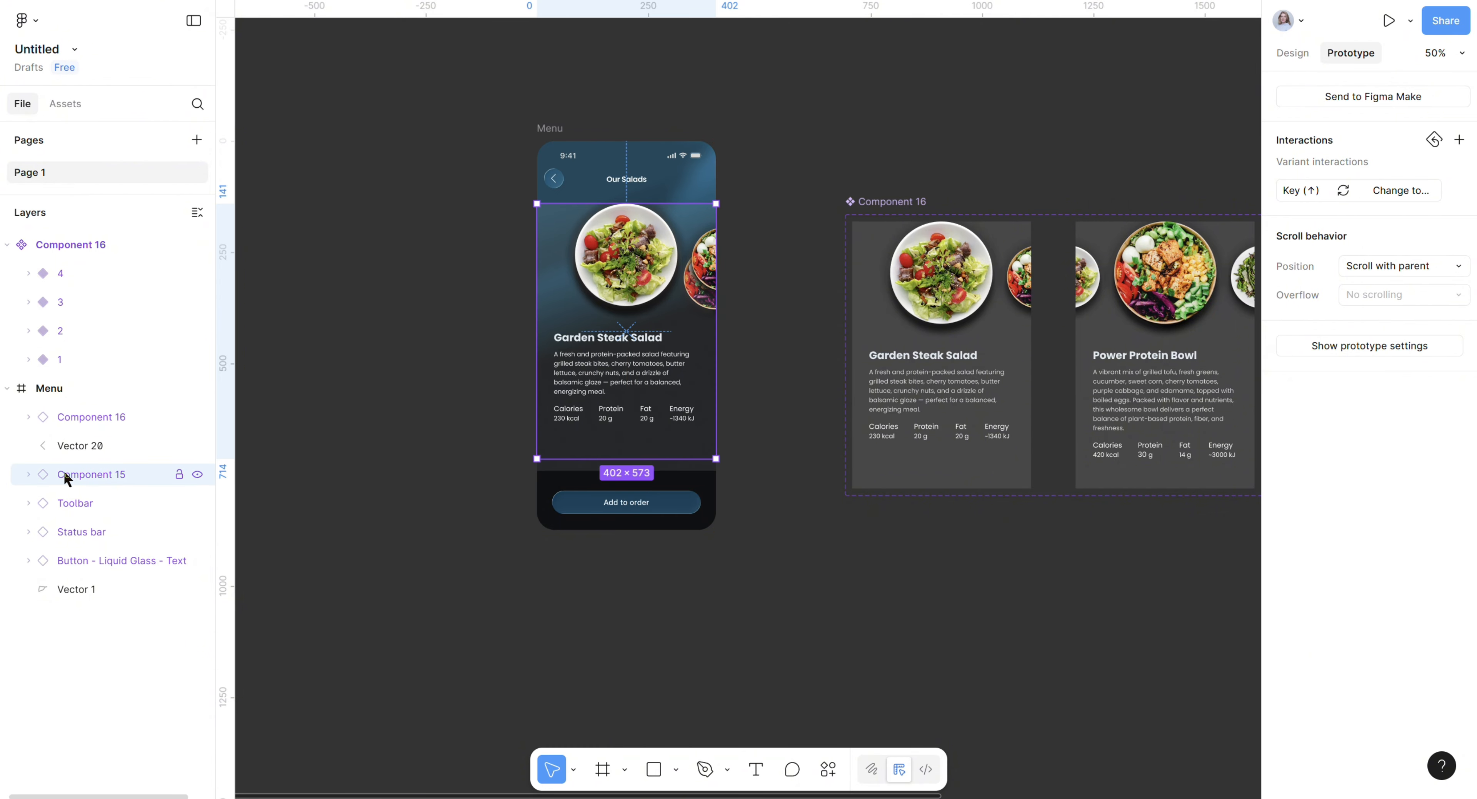
{"action": "key", "text": "Delete"}
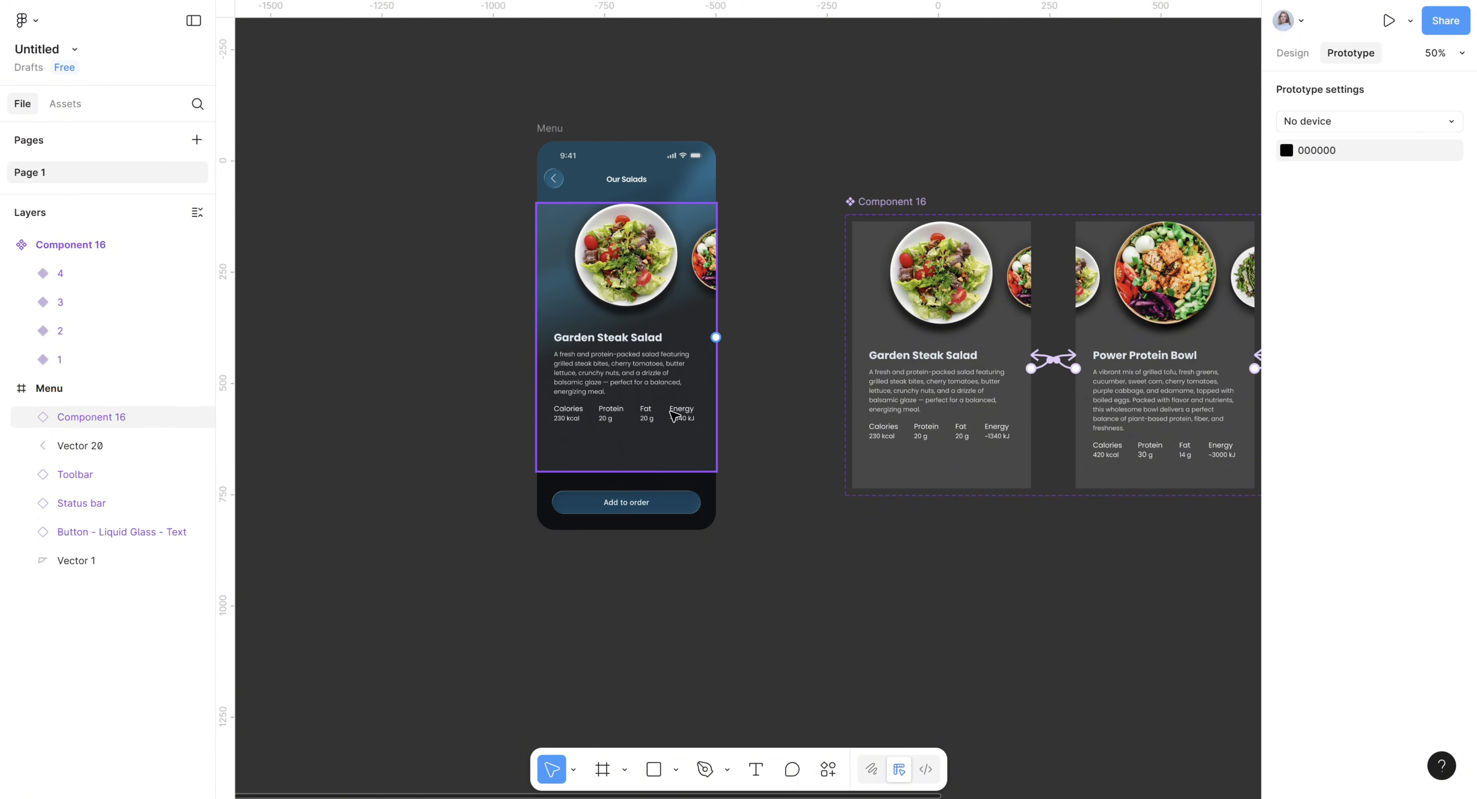
Hide the white background fill of Component 16's variants 1 and 2.
{"action": "left_click_drag", "start_coordinate": [986, 631], "coordinate": [632, 575]}
{"action": "left_click", "coordinate": [630, 278]}
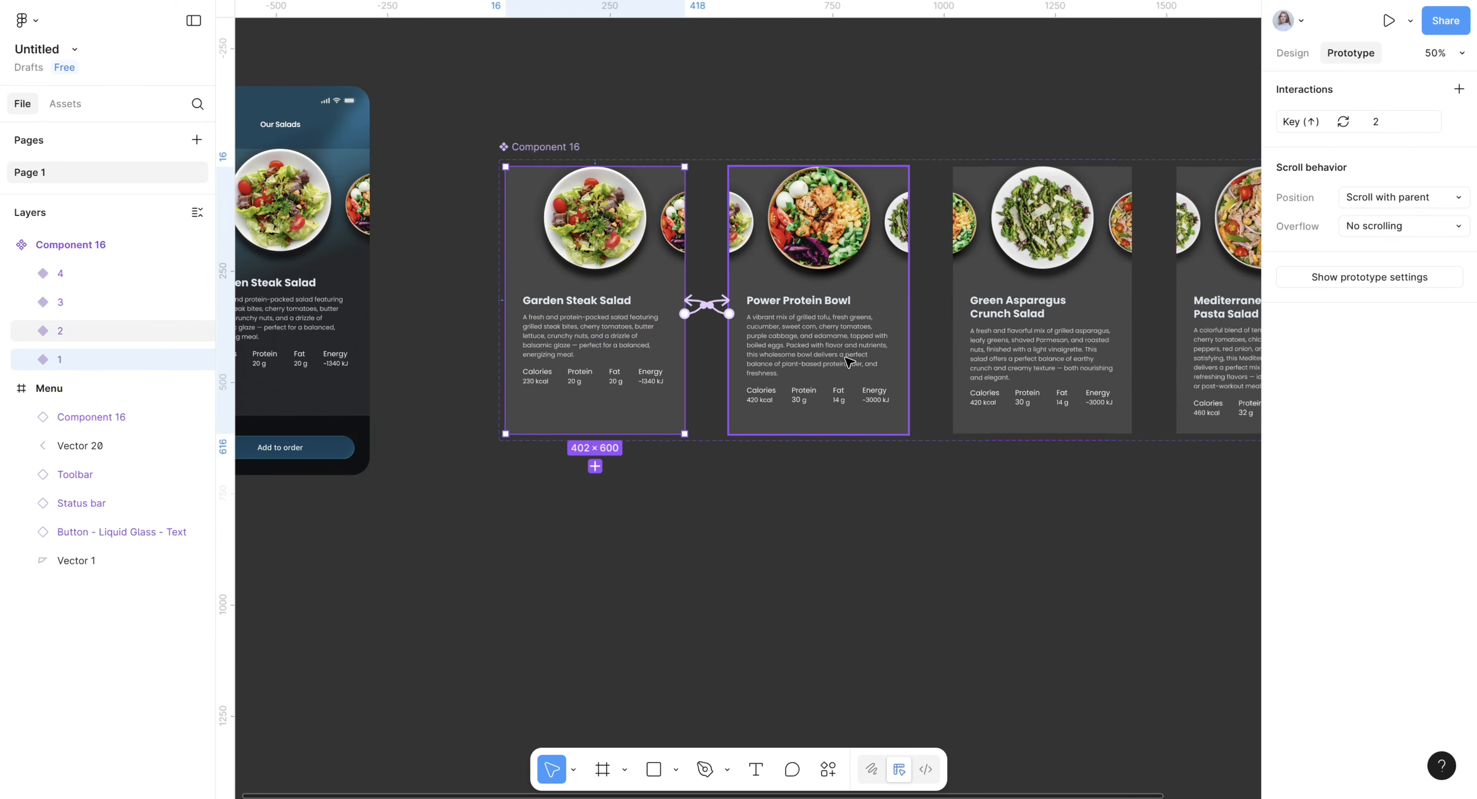
{"action": "left_click", "coordinate": [1289, 56]}
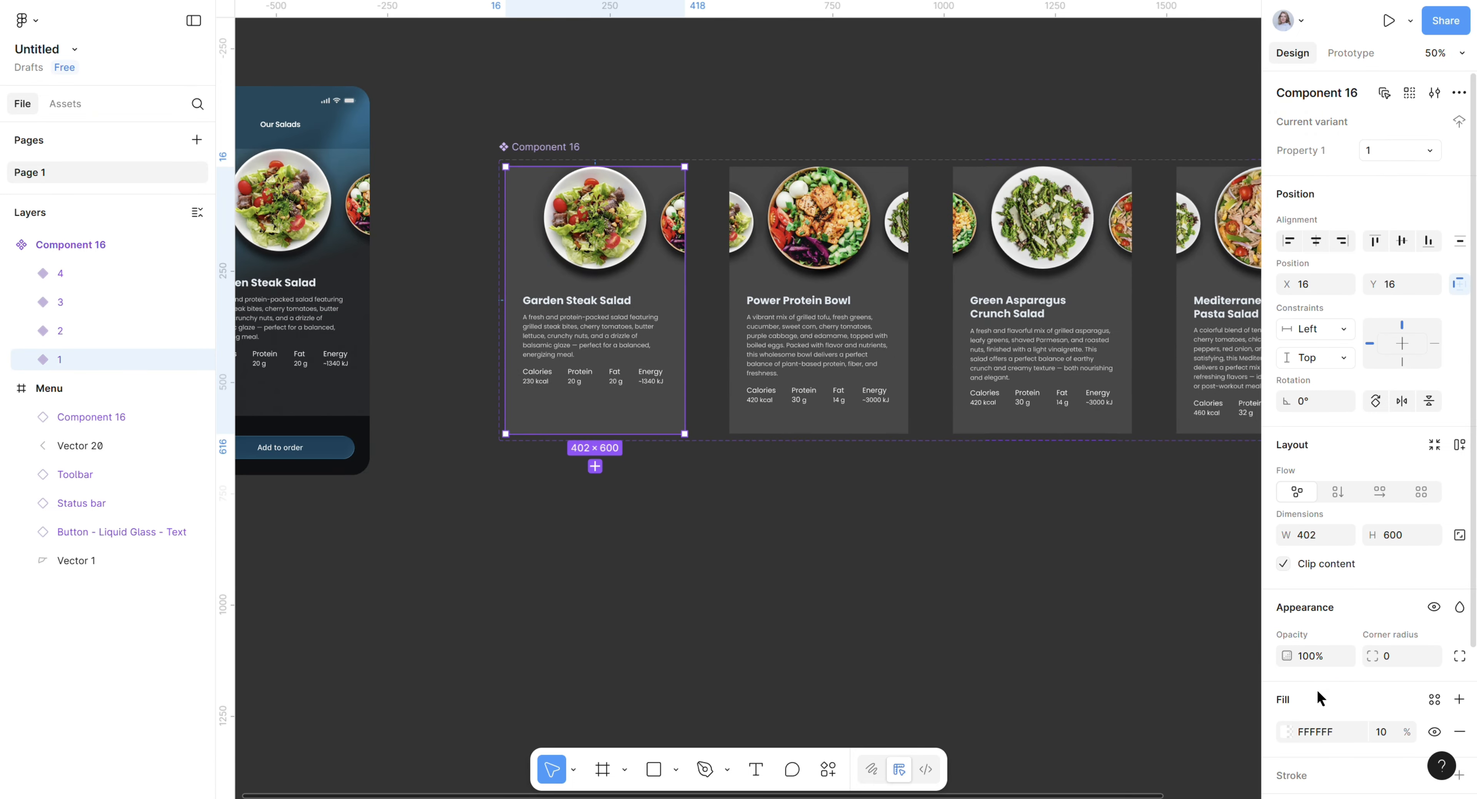
{"action": "left_click", "coordinate": [1433, 732]}
{"action": "left_click", "coordinate": [883, 330]}
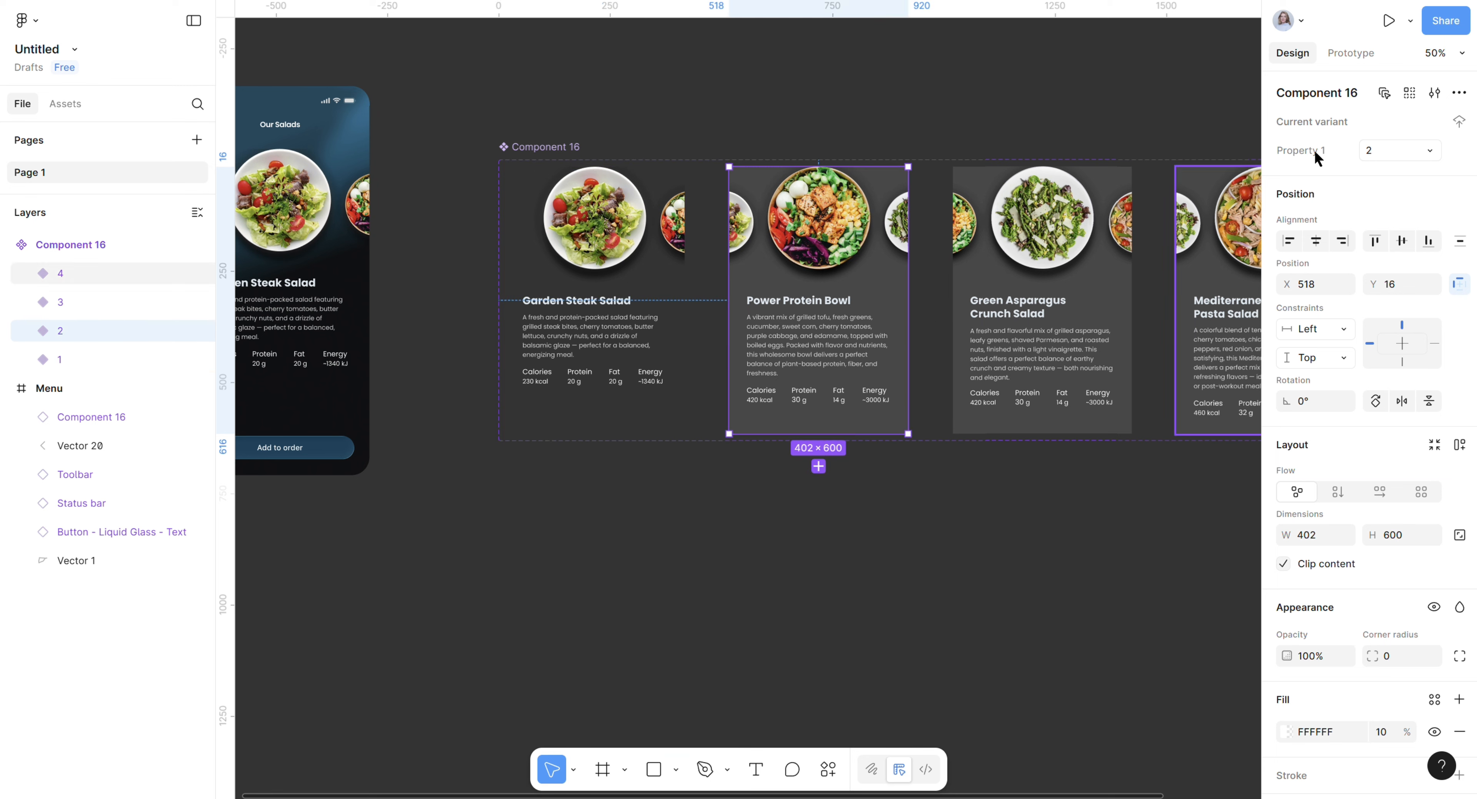
{"action": "left_click", "coordinate": [1434, 732]}
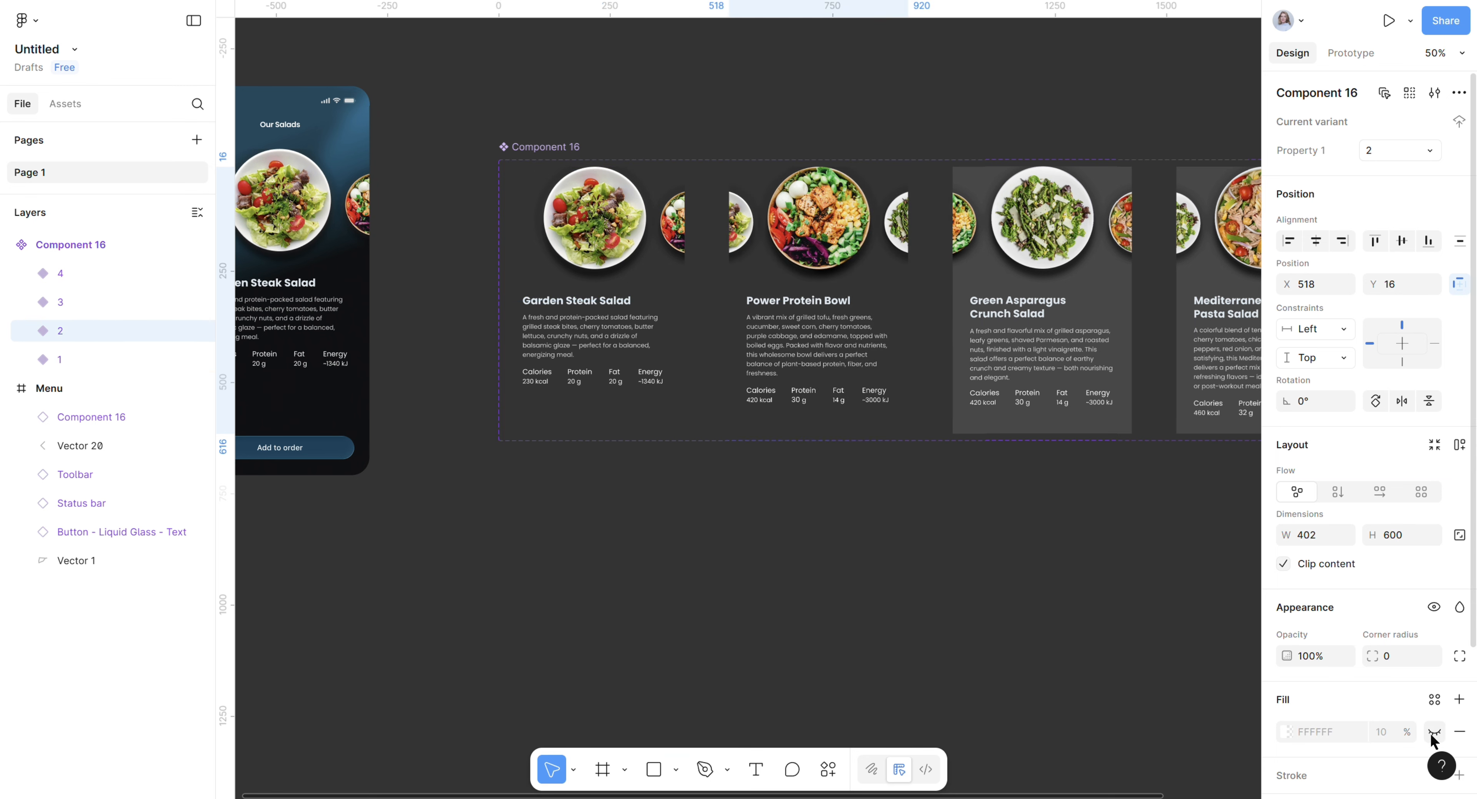
Hide the white background fill of Component 16's variants 3 and 4.
{"action": "left_click", "coordinate": [997, 300]}
{"action": "left_click", "coordinate": [1434, 732]}
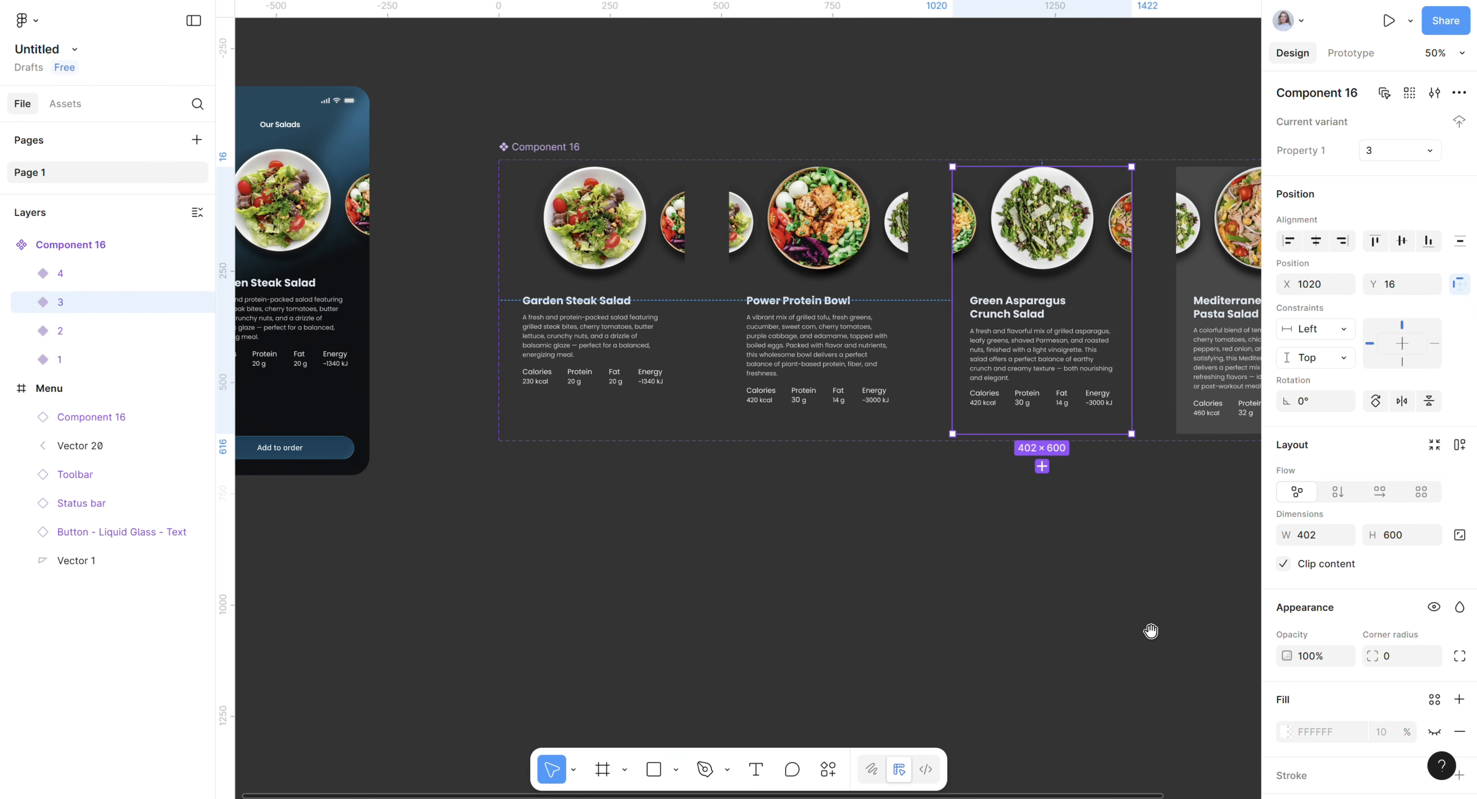
{"action": "scroll", "coordinate": [1151, 630], "scroll_direction": "right", "scroll_amount": 3}
{"action": "left_click", "coordinate": [1179, 330]}
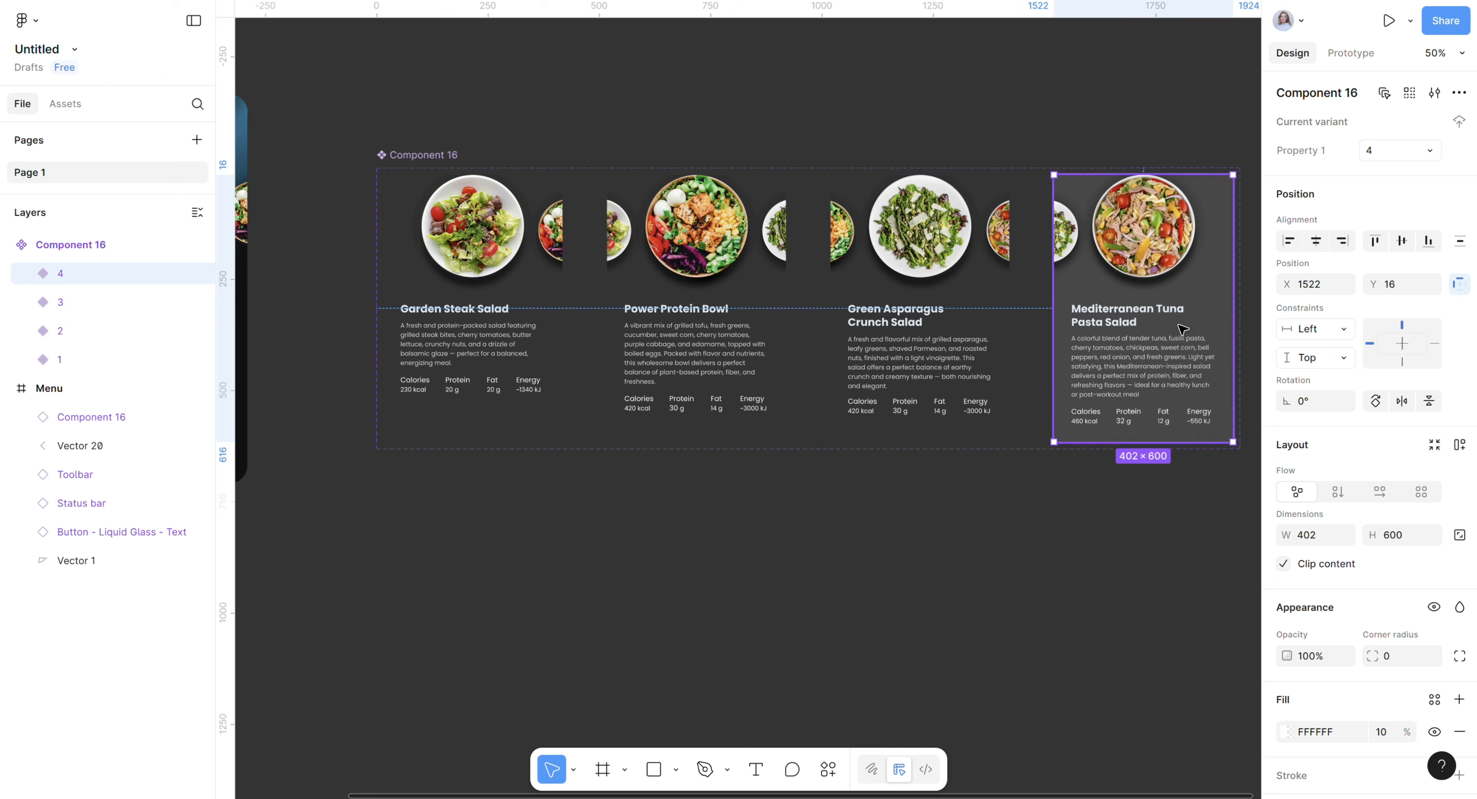
{"action": "left_click", "coordinate": [1434, 732]}
{"action": "left_click", "coordinate": [1127, 669]}
Run the Menu frame as a prototype to test the salad carousel.
{"action": "scroll", "coordinate": [758, 597], "scroll_direction": "left", "scroll_amount": 10}
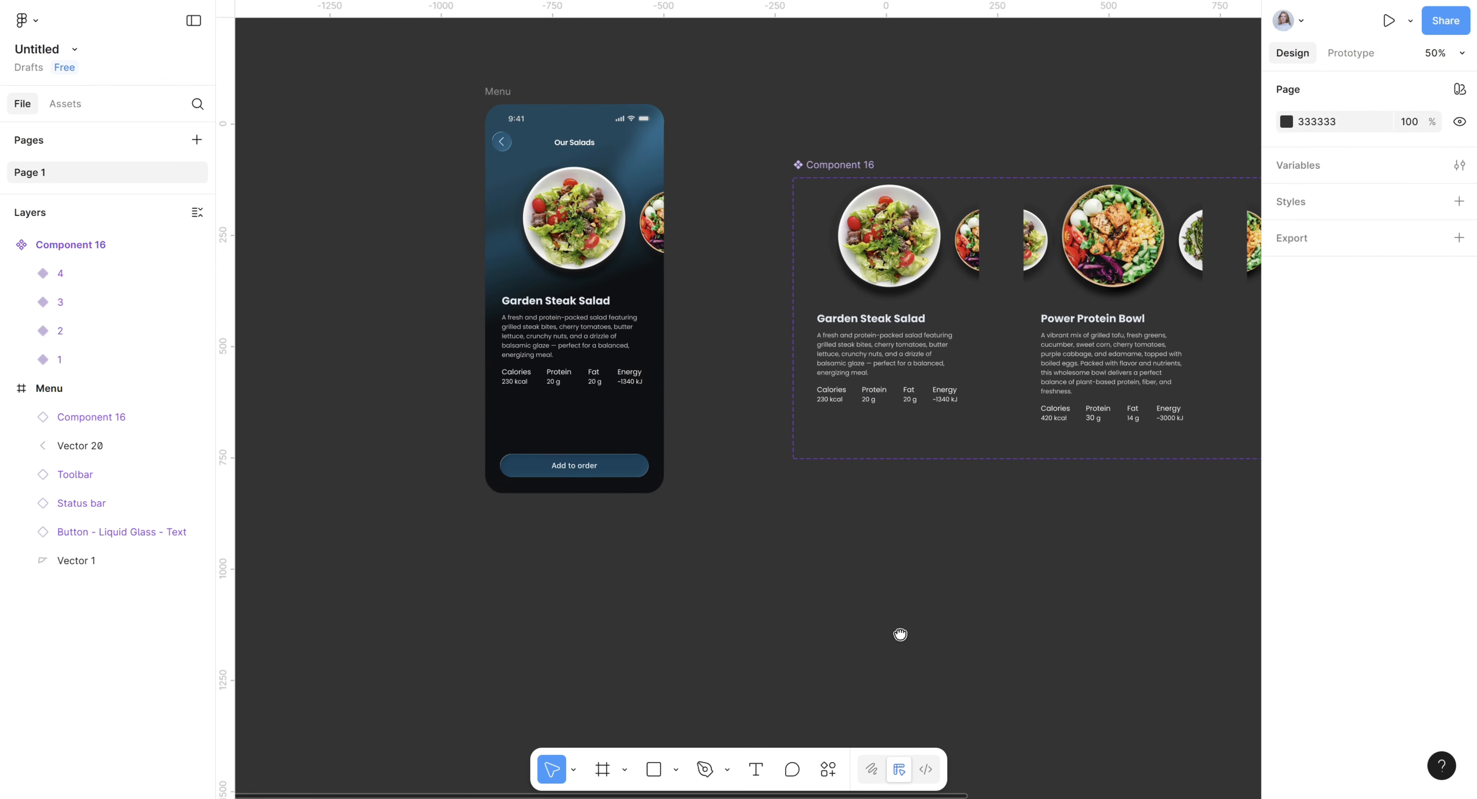
{"action": "left_click", "coordinate": [513, 97]}
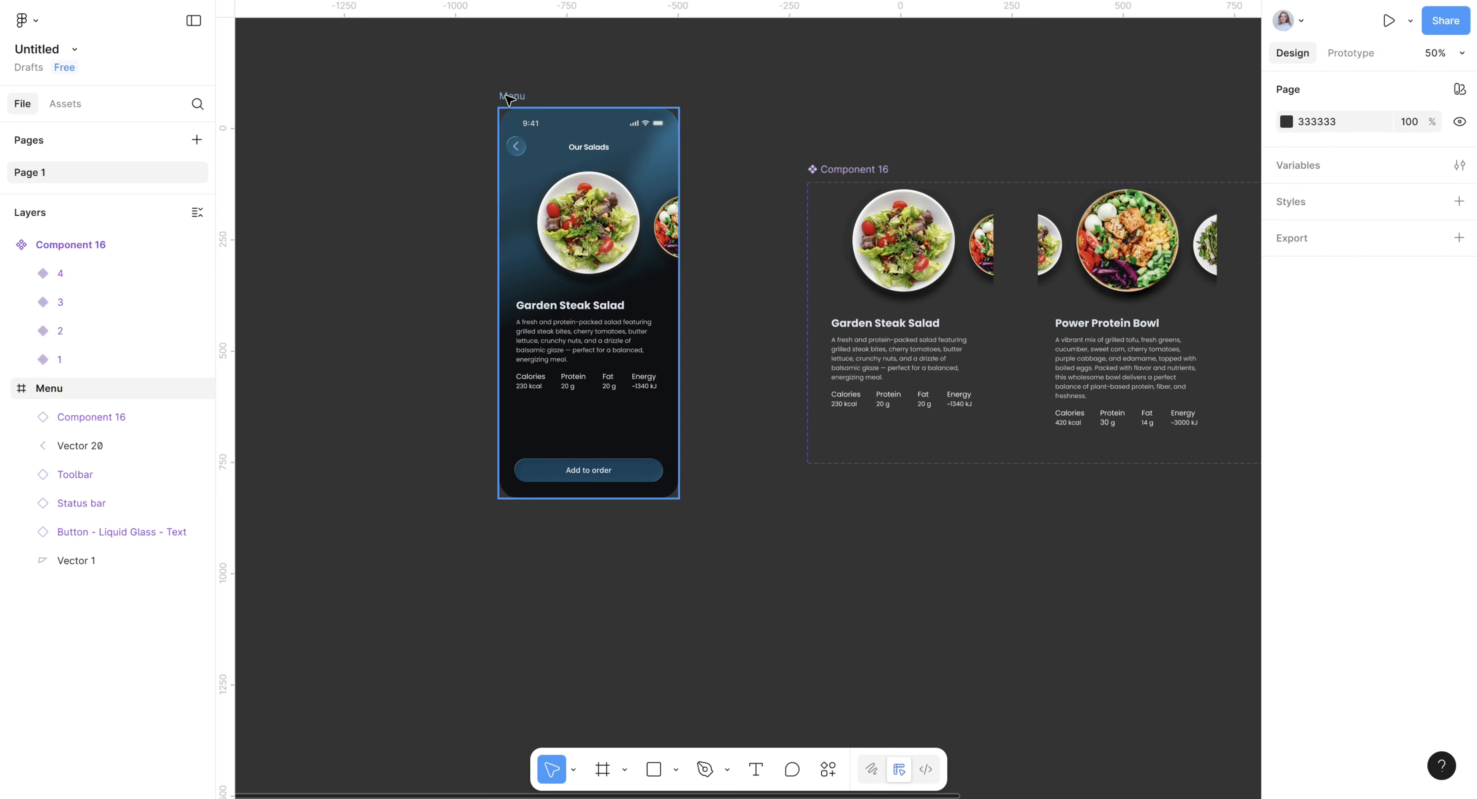
{"action": "left_click", "coordinate": [1389, 22]}
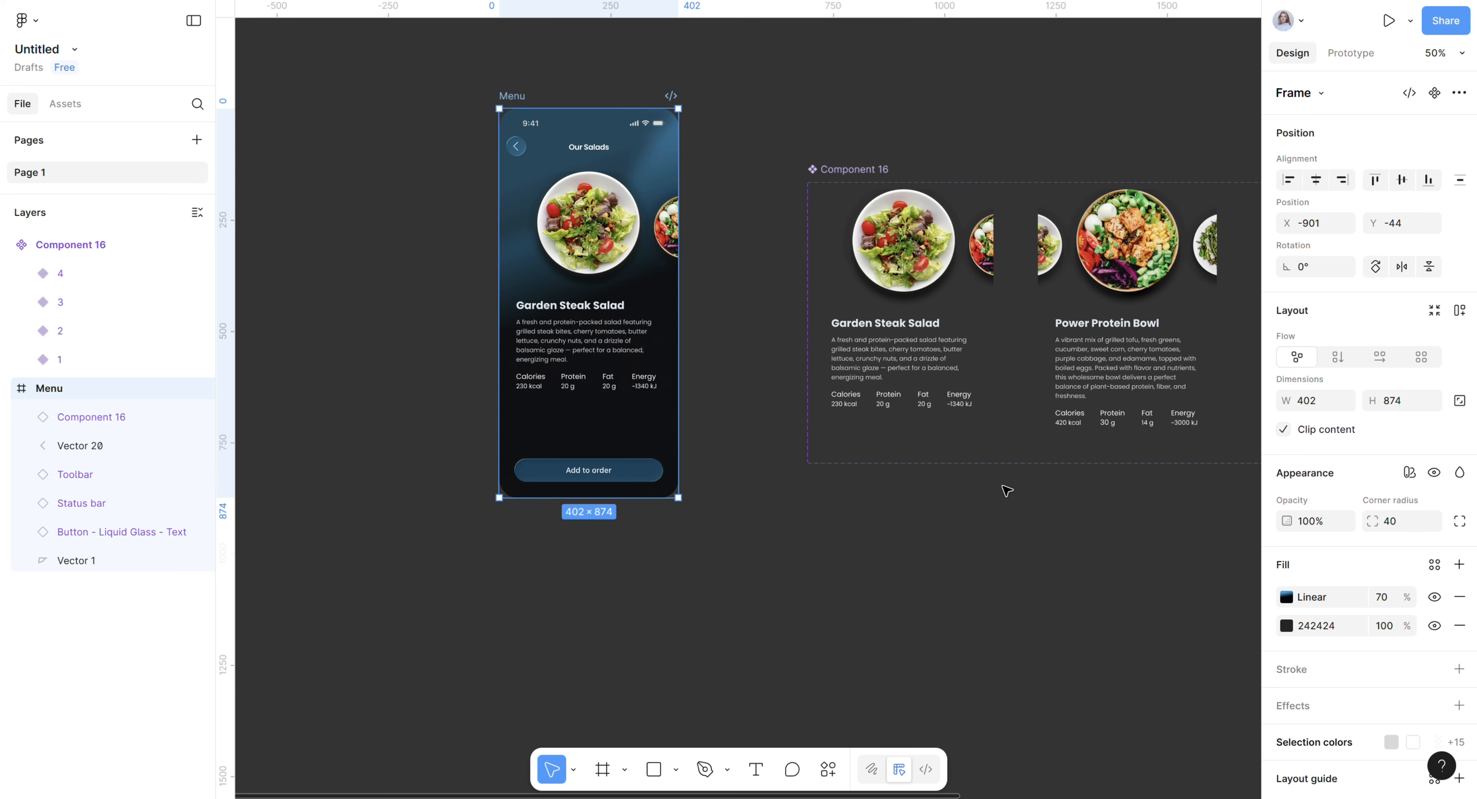
Expand all four variants of Component 16 in the layer list to expose their salad frames.
{"action": "scroll", "coordinate": [1005, 488], "scroll_direction": "up", "scroll_amount": 5}
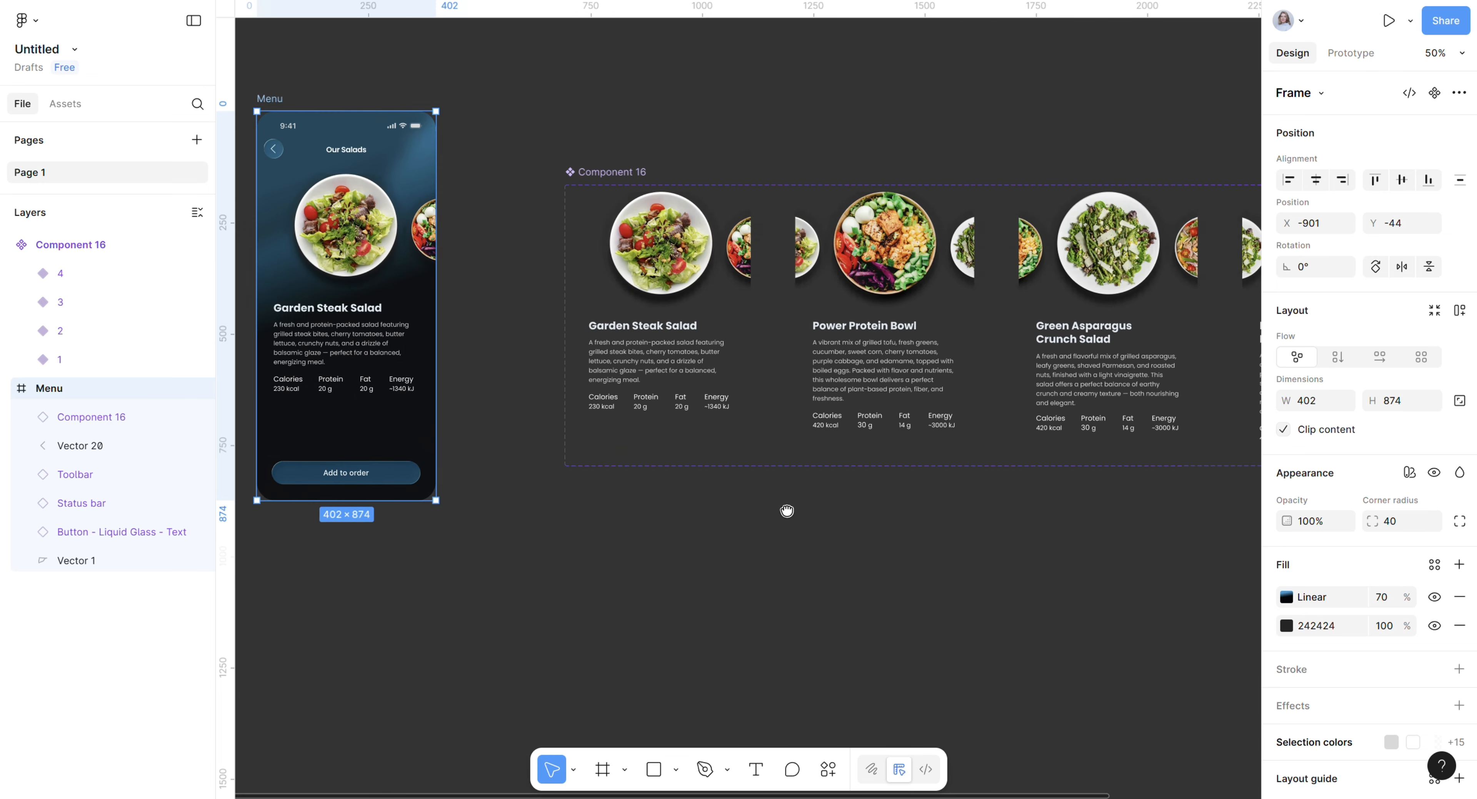
{"action": "left_click", "coordinate": [455, 262]}
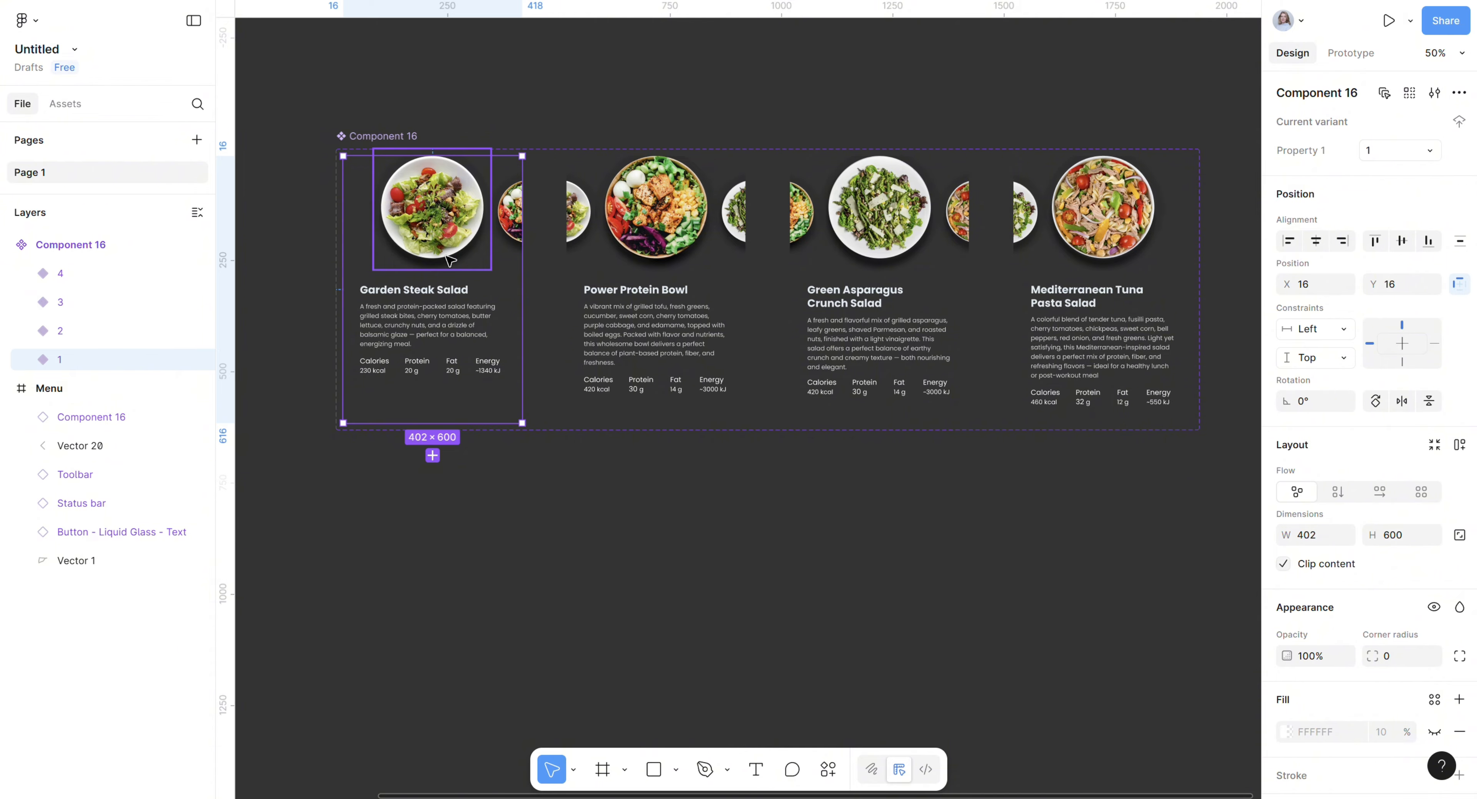
{"action": "scroll", "coordinate": [446, 256], "scroll_direction": "up", "scroll_amount": 5}
{"action": "double_click", "coordinate": [568, 179]}
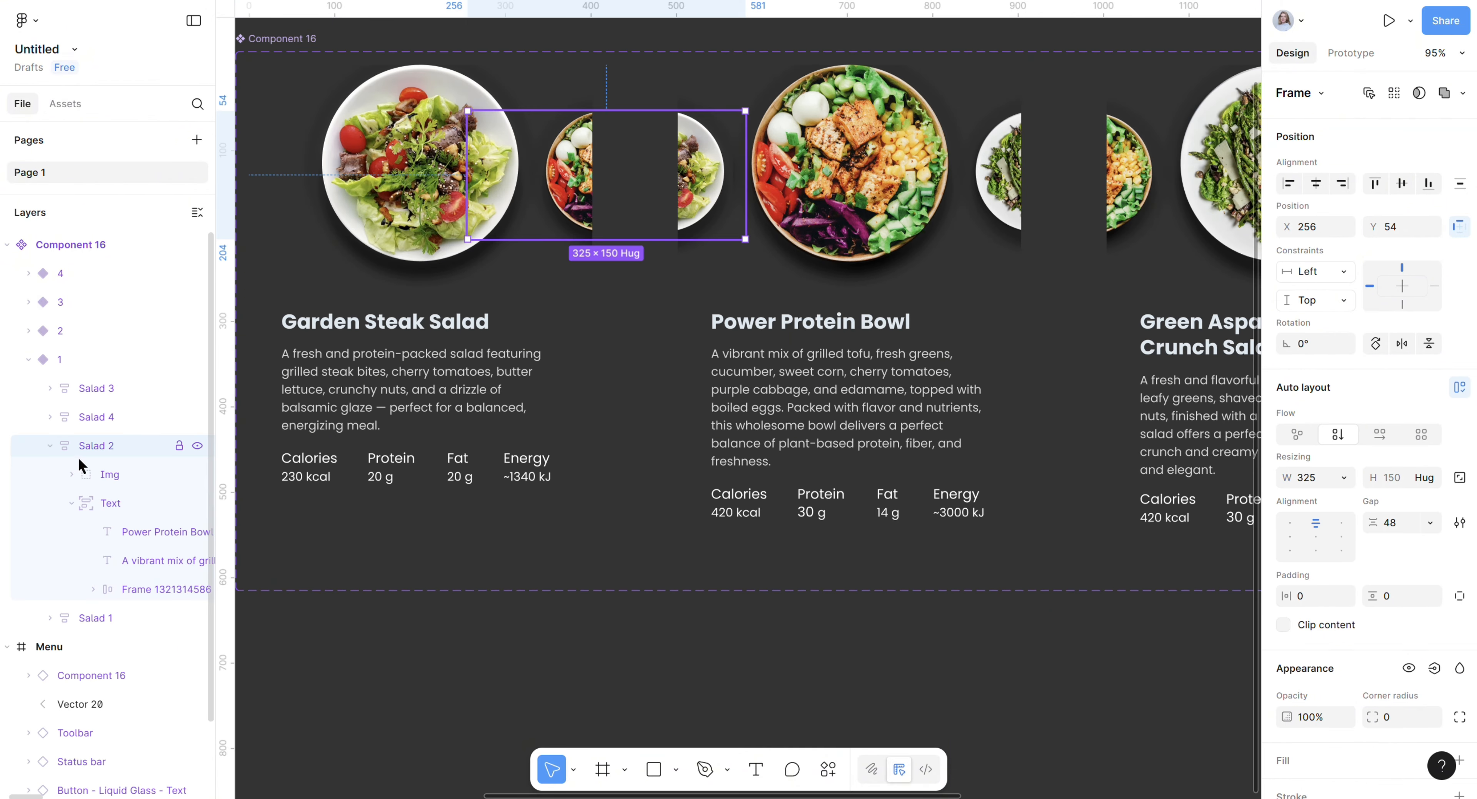
{"action": "left_click", "coordinate": [93, 388], "text": "shift"}
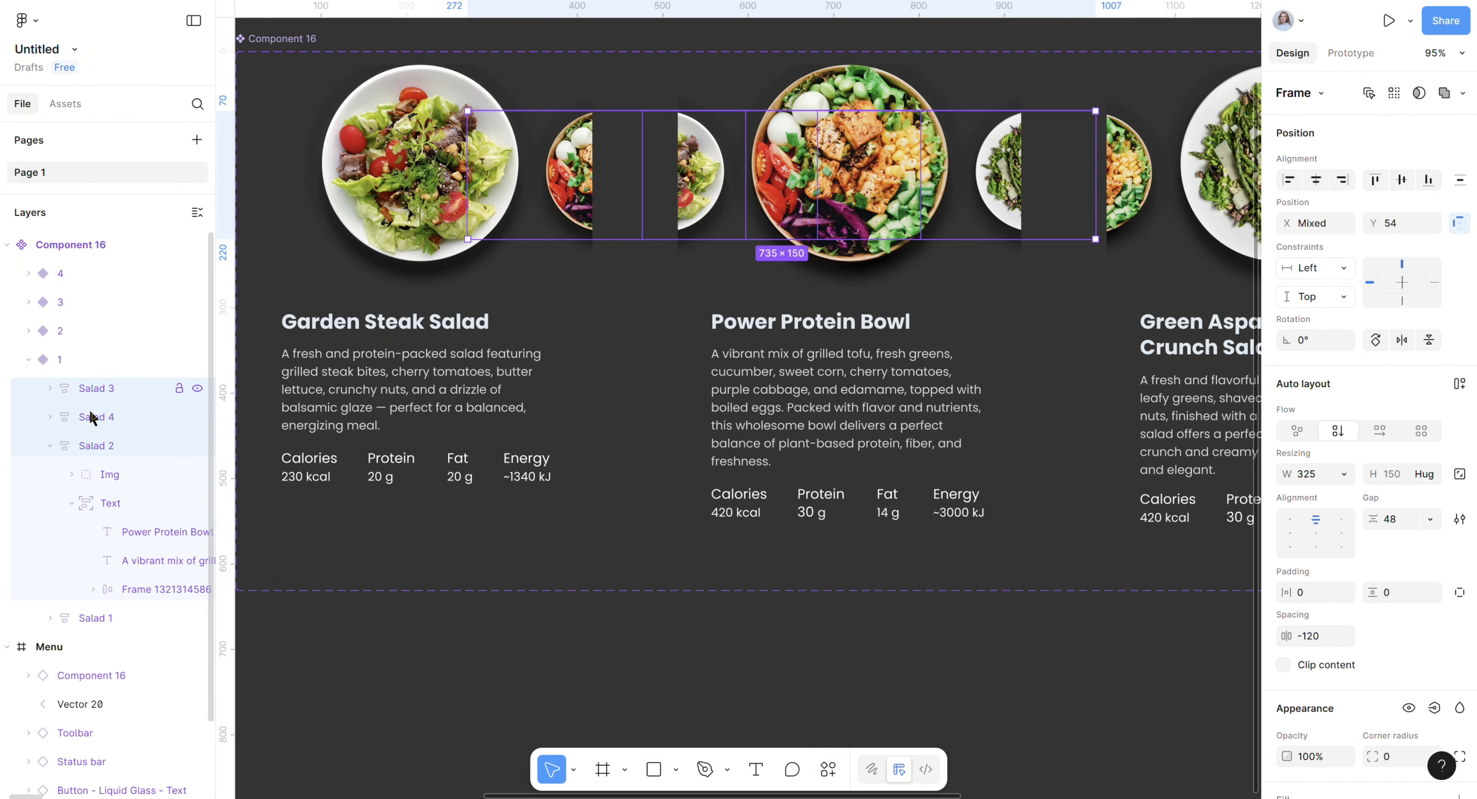
{"action": "left_click", "coordinate": [29, 331]}
{"action": "left_click", "coordinate": [28, 303]}
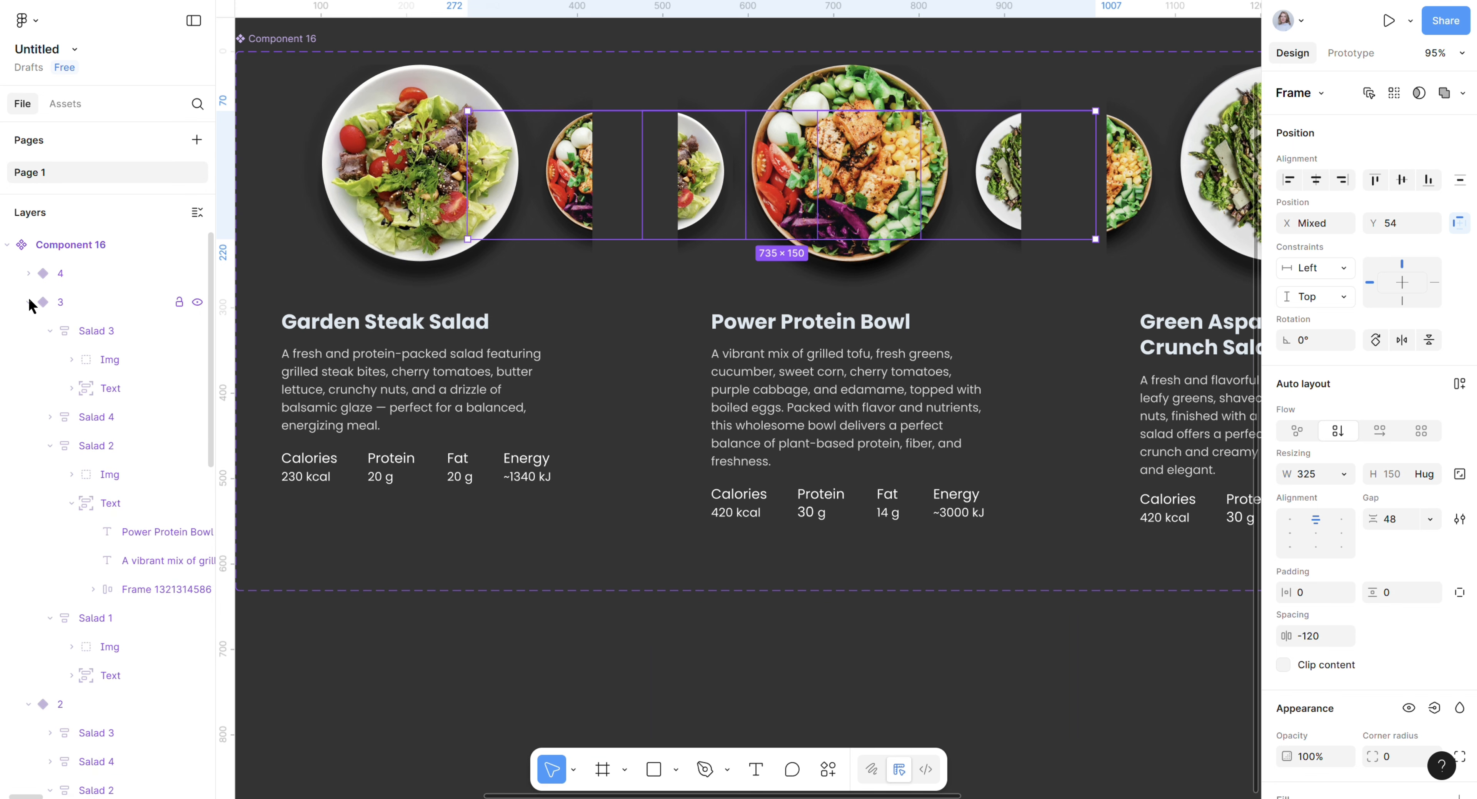
{"action": "left_click", "coordinate": [29, 273]}
Collapse the contents of the salad frames so each variant lists only Salad 1 to Salad 4.
{"action": "left_click", "coordinate": [74, 300]}
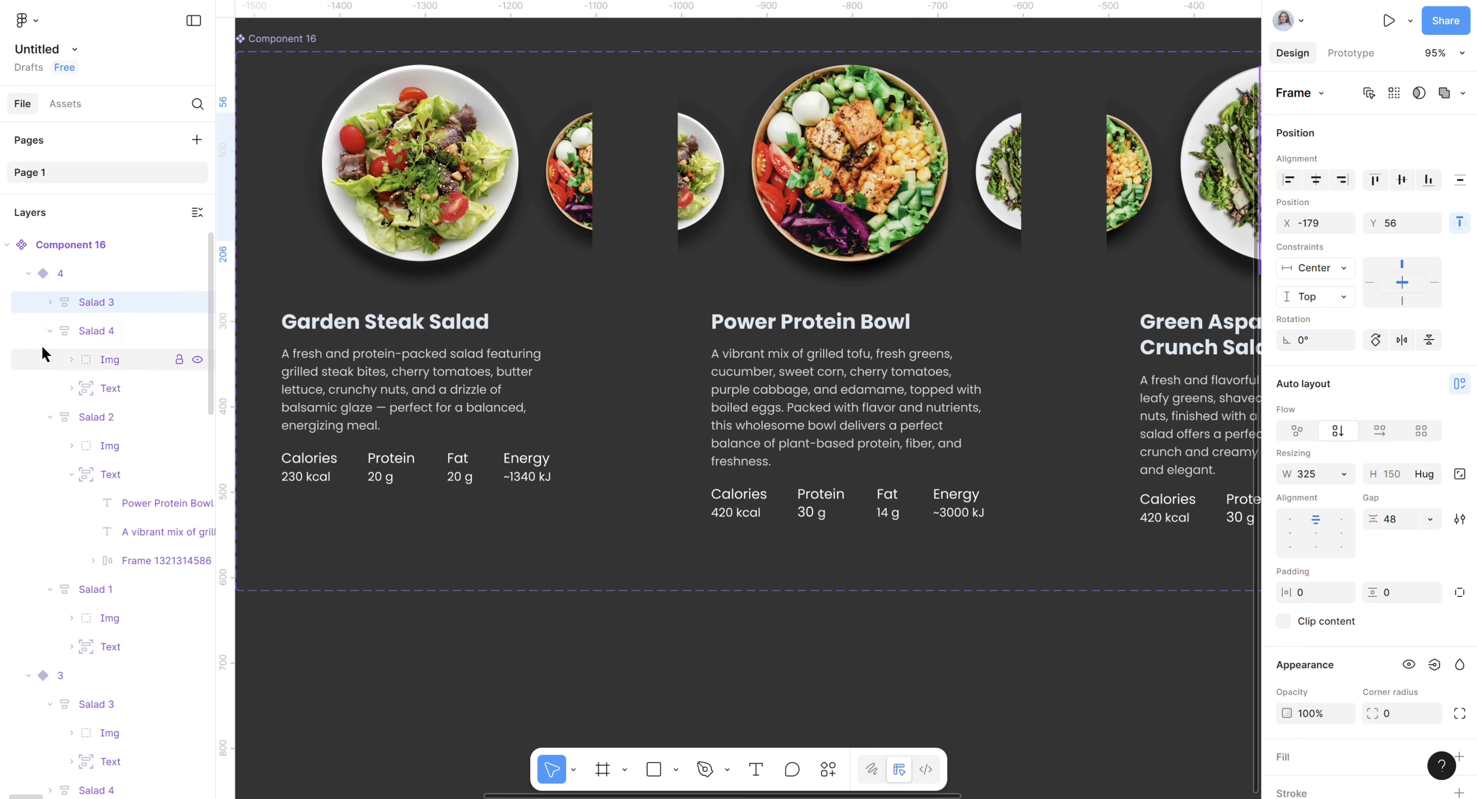
{"action": "left_click", "coordinate": [50, 360]}
{"action": "left_click", "coordinate": [50, 388]}
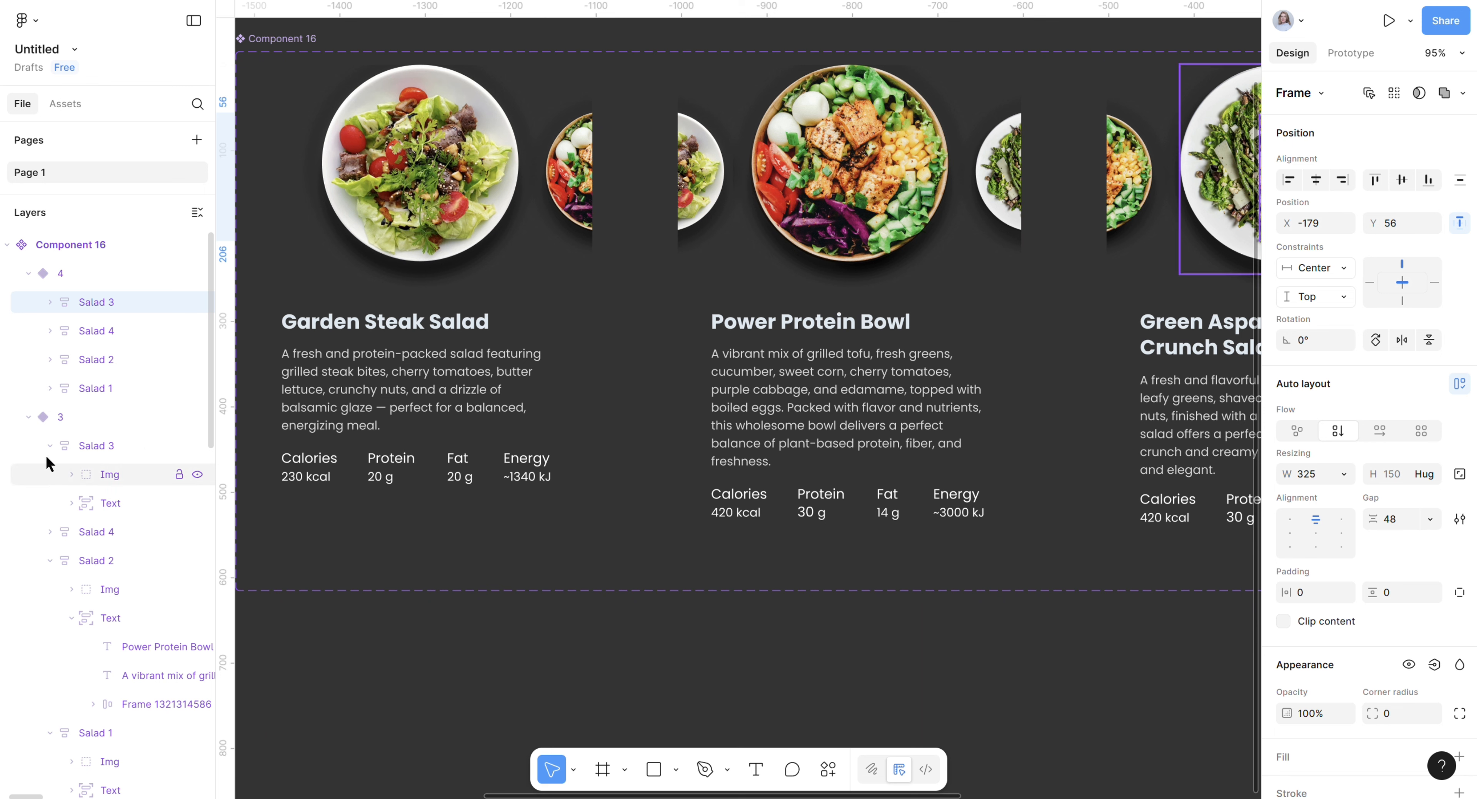
{"action": "left_click", "coordinate": [49, 447]}
{"action": "left_click", "coordinate": [51, 504]}
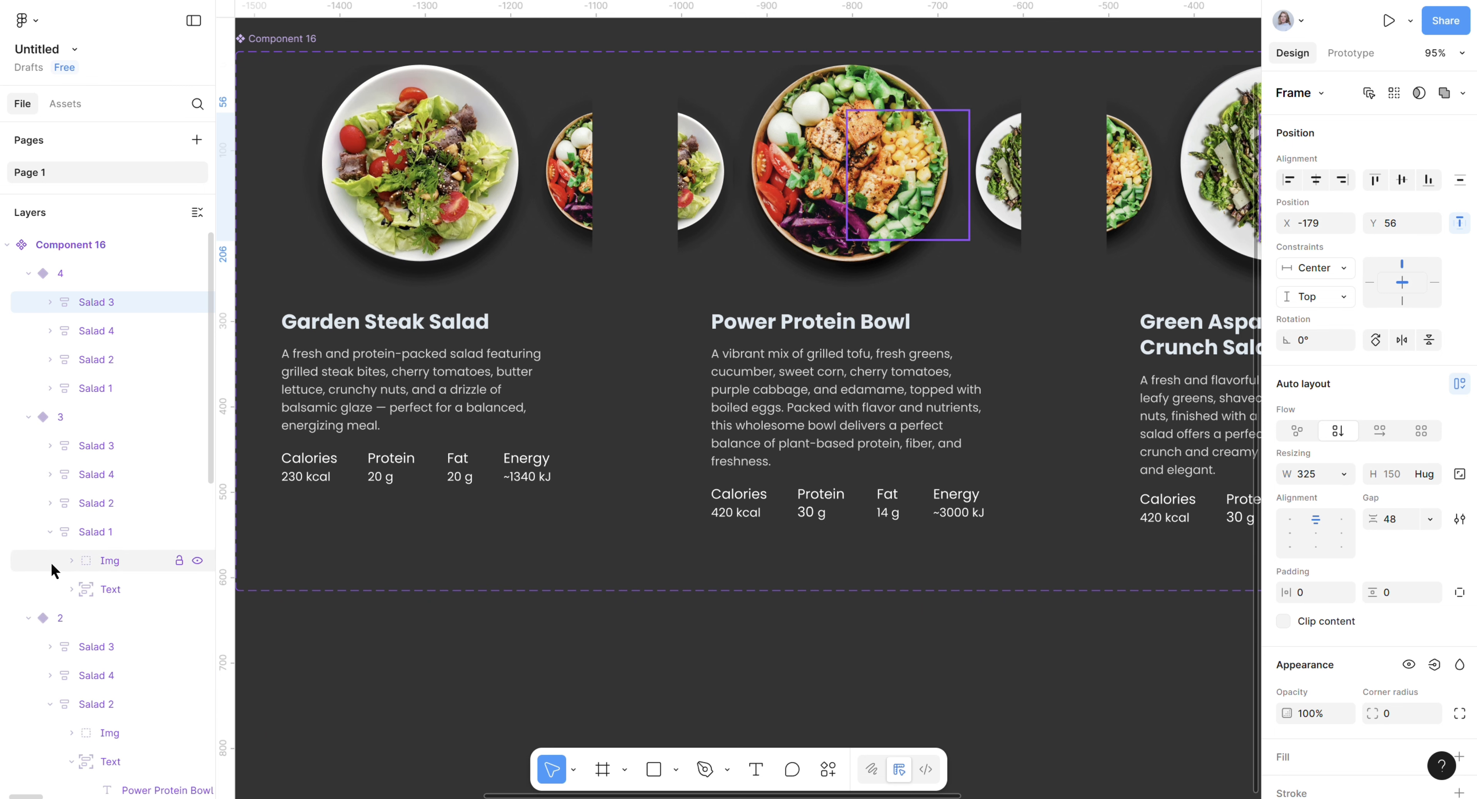
{"action": "left_click", "coordinate": [50, 531]}
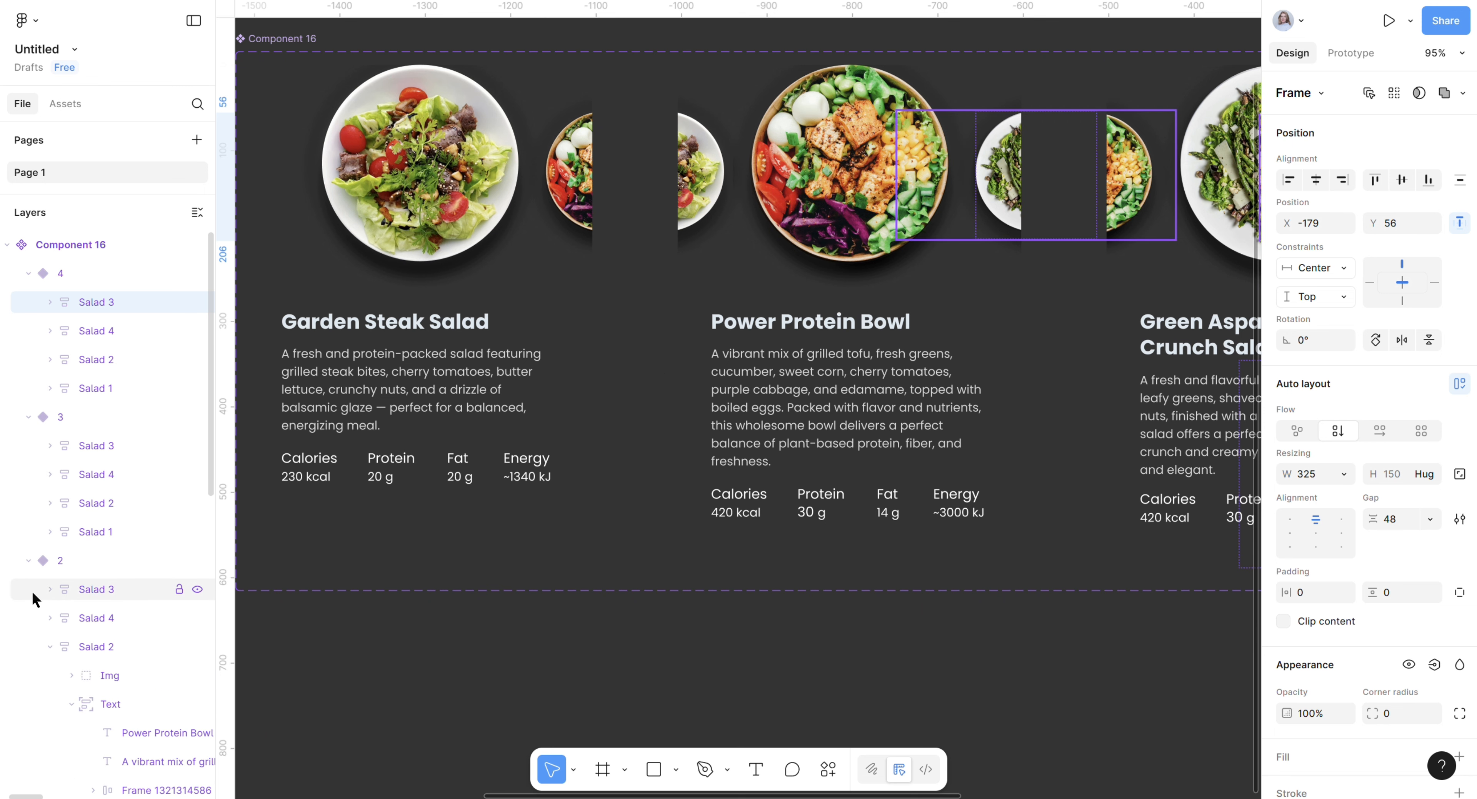
{"action": "left_click", "coordinate": [49, 645]}
{"action": "scroll", "coordinate": [69, 573], "scroll_direction": "down", "scroll_amount": 5}
{"action": "left_click", "coordinate": [50, 495]}
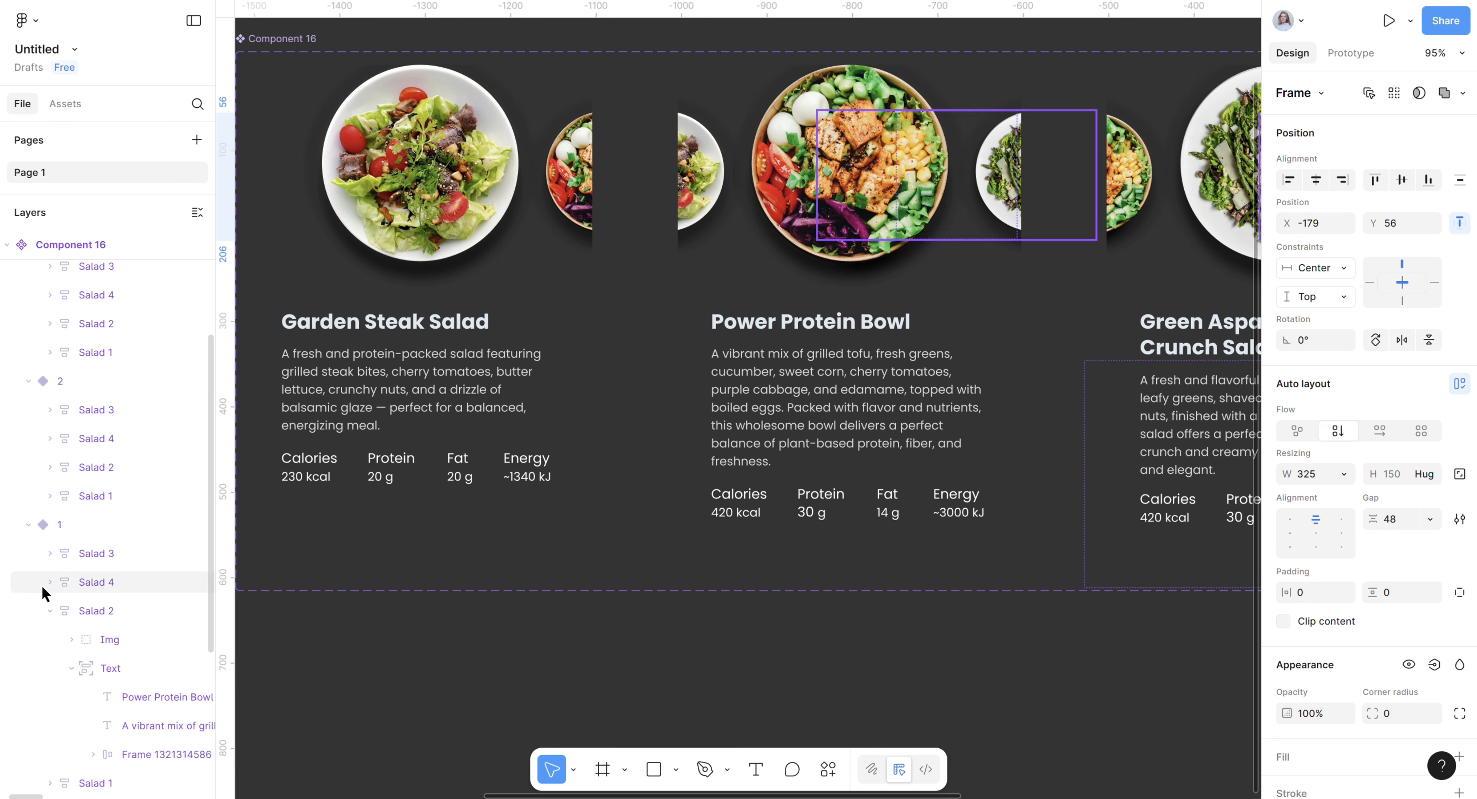
{"action": "left_click", "coordinate": [48, 609]}
Select the Salad 1 to Salad 4 frames in all four variants and move them down about 20 px.
{"action": "left_click", "coordinate": [85, 631]}
{"action": "left_click", "coordinate": [80, 604], "text": "shift"}
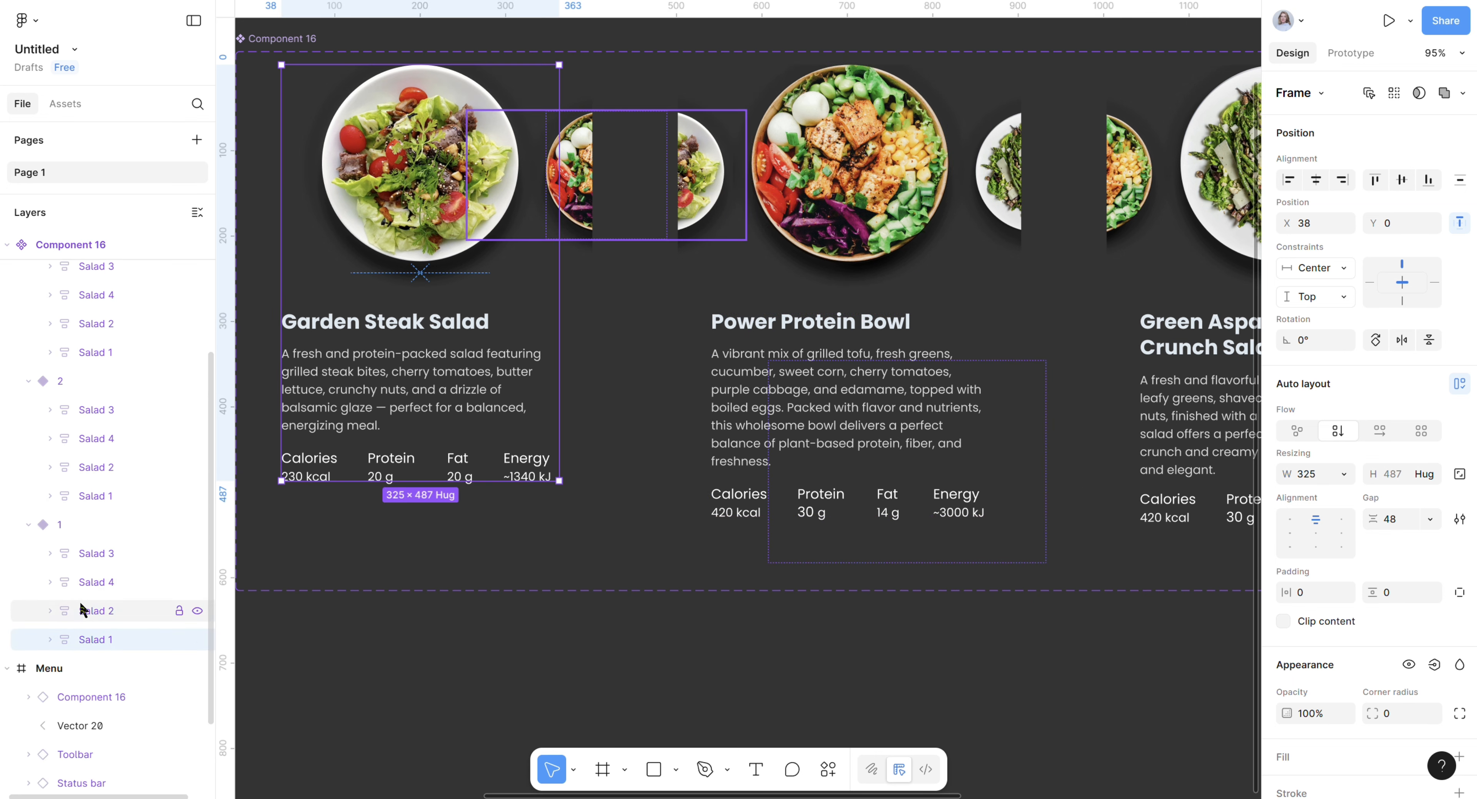
{"action": "left_click", "coordinate": [80, 579], "text": "shift"}
{"action": "left_click", "coordinate": [79, 554], "text": "shift"}
{"action": "left_click", "coordinate": [87, 494], "text": "shift"}
{"action": "left_click", "coordinate": [89, 468], "text": "shift"}
{"action": "left_click", "coordinate": [93, 438], "text": "shift"}
{"action": "left_click", "coordinate": [96, 410], "text": "shift"}
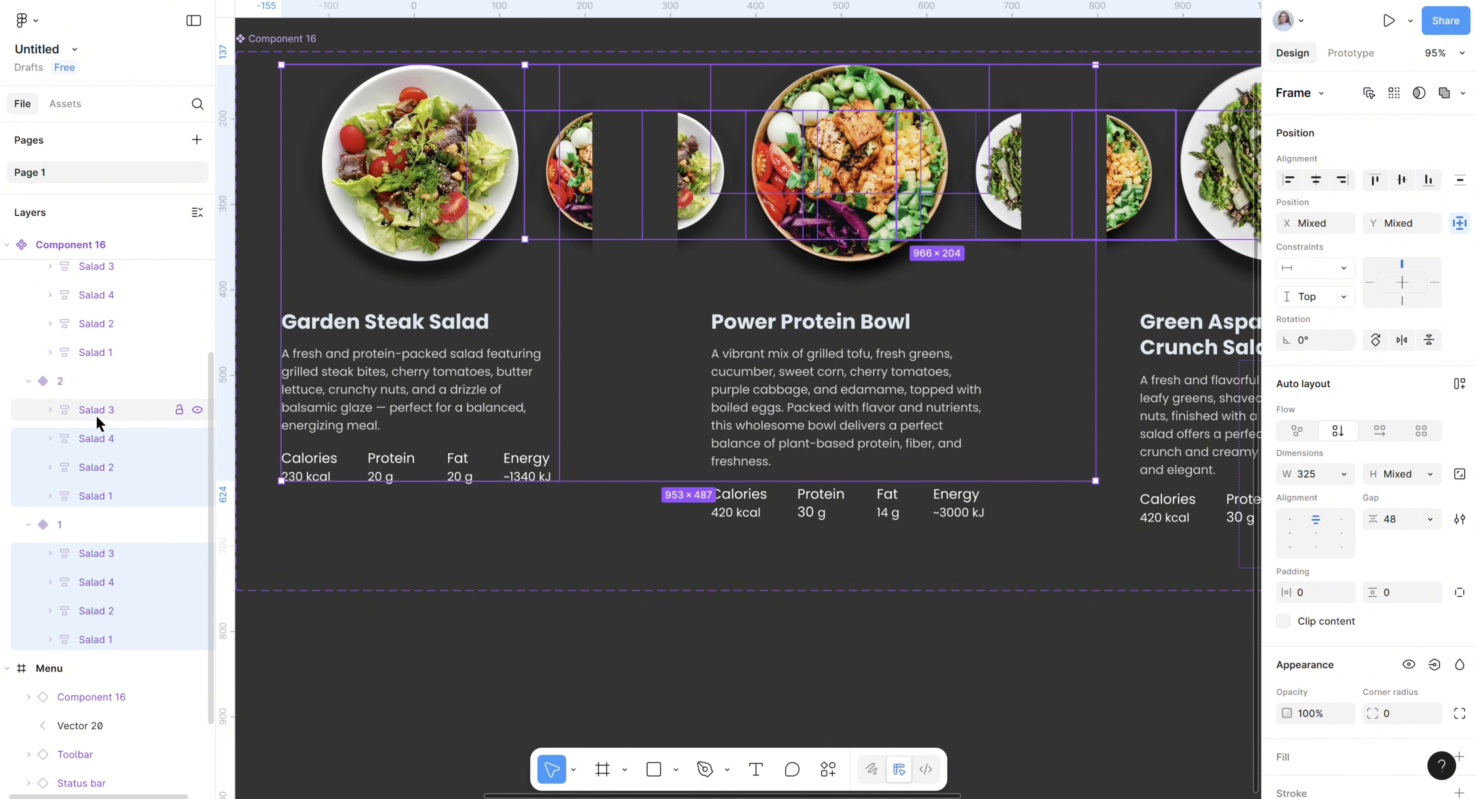
{"action": "left_click", "coordinate": [102, 352], "text": "shift"}
{"action": "left_click", "coordinate": [111, 324], "text": "shift"}
{"action": "scroll", "coordinate": [114, 338], "scroll_direction": "up", "scroll_amount": 3}
{"action": "left_click", "coordinate": [114, 471], "text": "shift"}
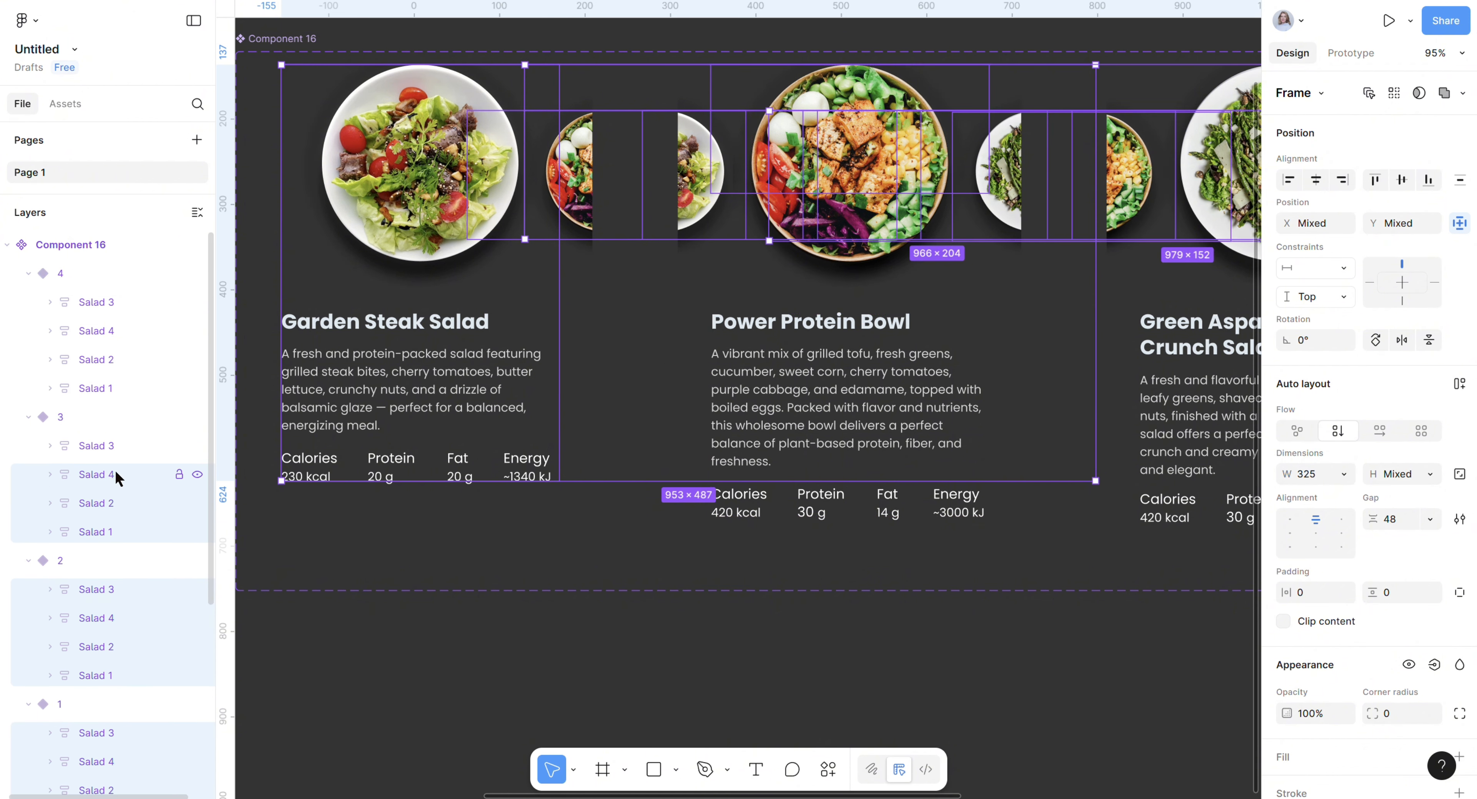
{"action": "left_click", "coordinate": [113, 446], "text": "shift"}
{"action": "left_click", "coordinate": [118, 388], "text": "shift"}
{"action": "left_click", "coordinate": [116, 360], "text": "shift"}
{"action": "left_click", "coordinate": [116, 330], "text": "shift"}
{"action": "left_click", "coordinate": [120, 302], "text": "shift"}
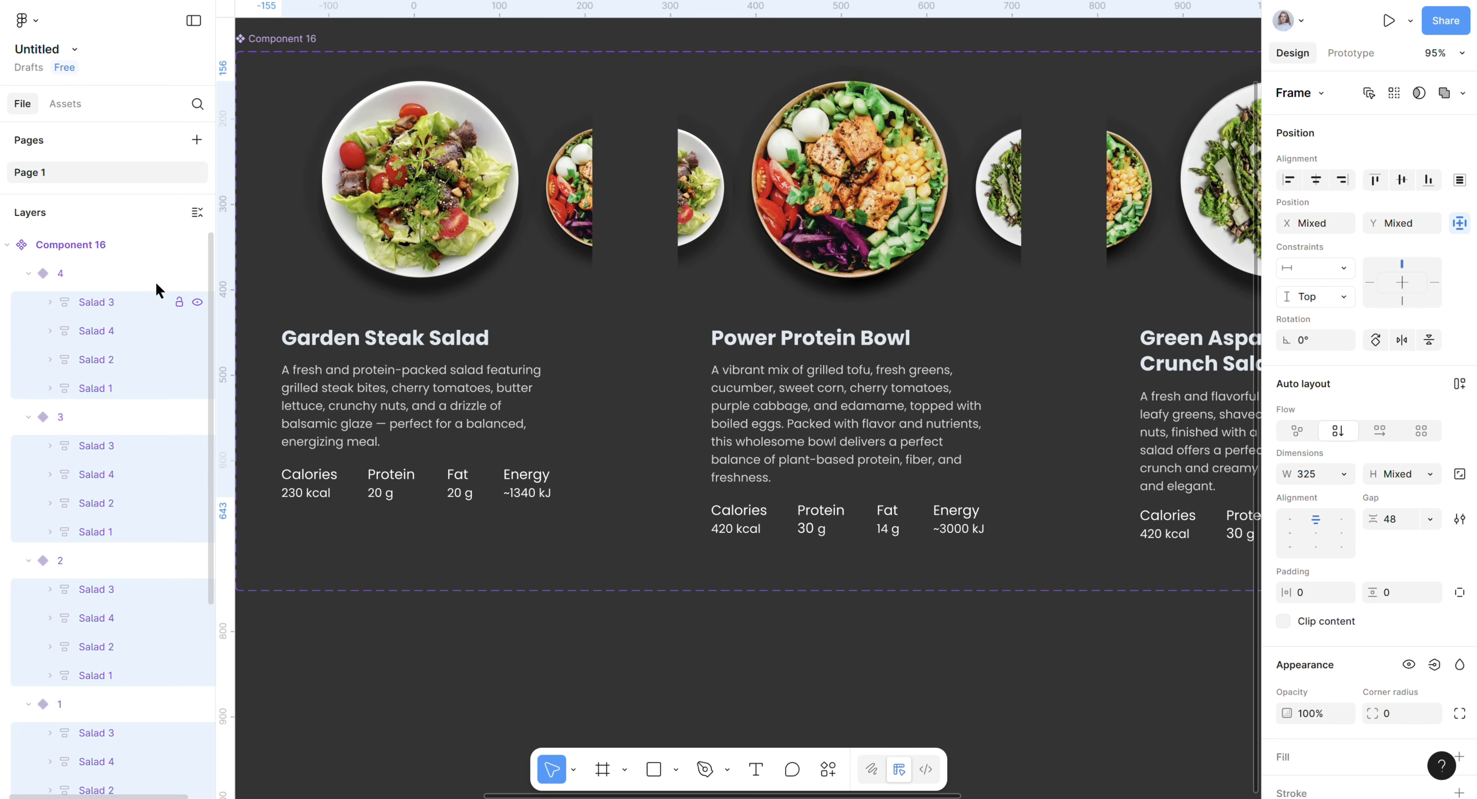
{"action": "left_click", "coordinate": [910, 673]}
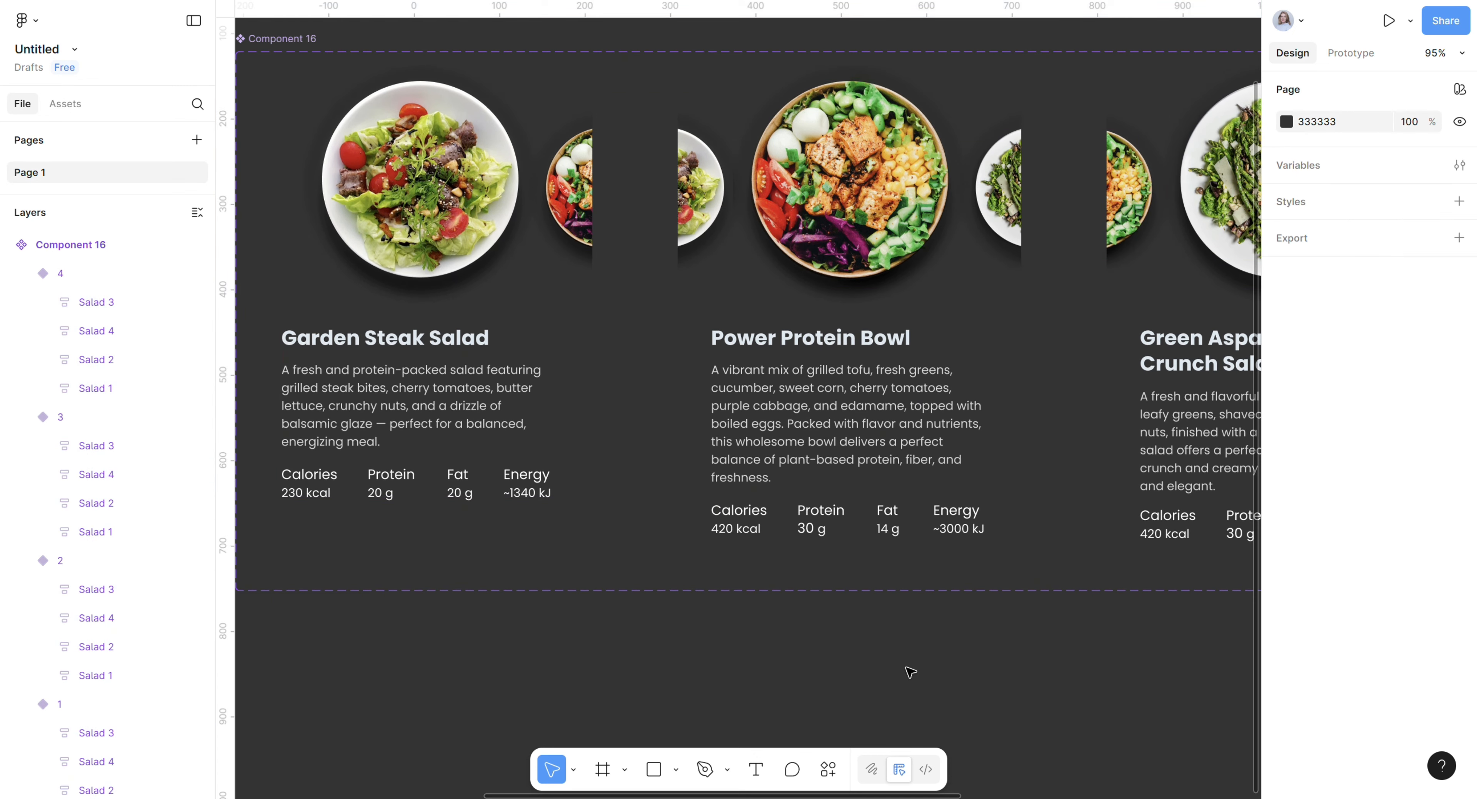
Check the shifted salads across the variants and preview the Menu frame as a prototype again.
{"action": "scroll", "coordinate": [804, 659], "scroll_direction": "left", "scroll_amount": 5}
{"action": "left_click_drag", "start_coordinate": [763, 654], "coordinate": [241, 611]}
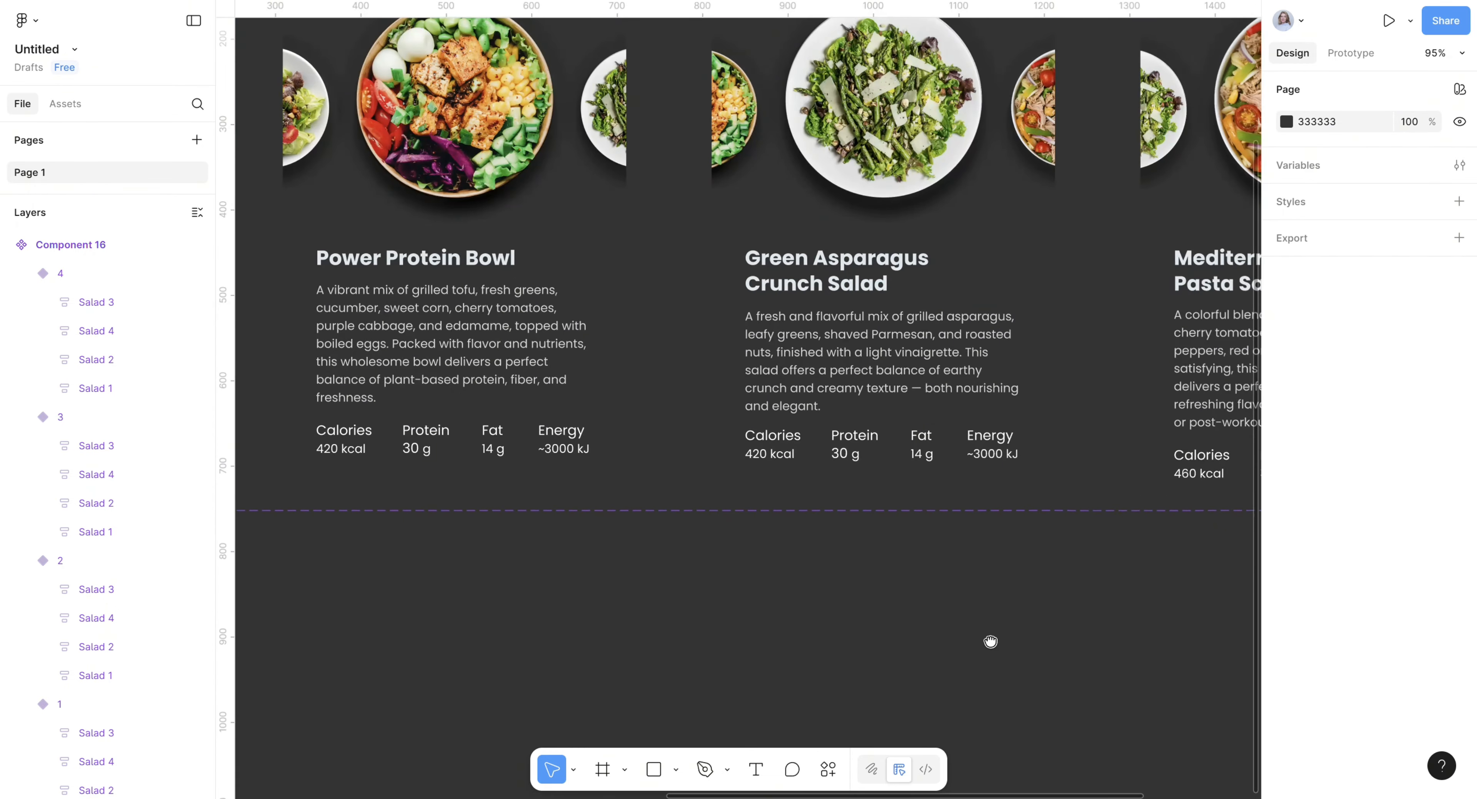
{"action": "left_click_drag", "start_coordinate": [988, 643], "coordinate": [1106, 683]}
{"action": "left_click_drag", "start_coordinate": [431, 688], "coordinate": [1004, 682]}
{"action": "left_click_drag", "start_coordinate": [476, 591], "coordinate": [1050, 642]}
{"action": "scroll", "coordinate": [754, 221], "scroll_direction": "up", "scroll_amount": 4}
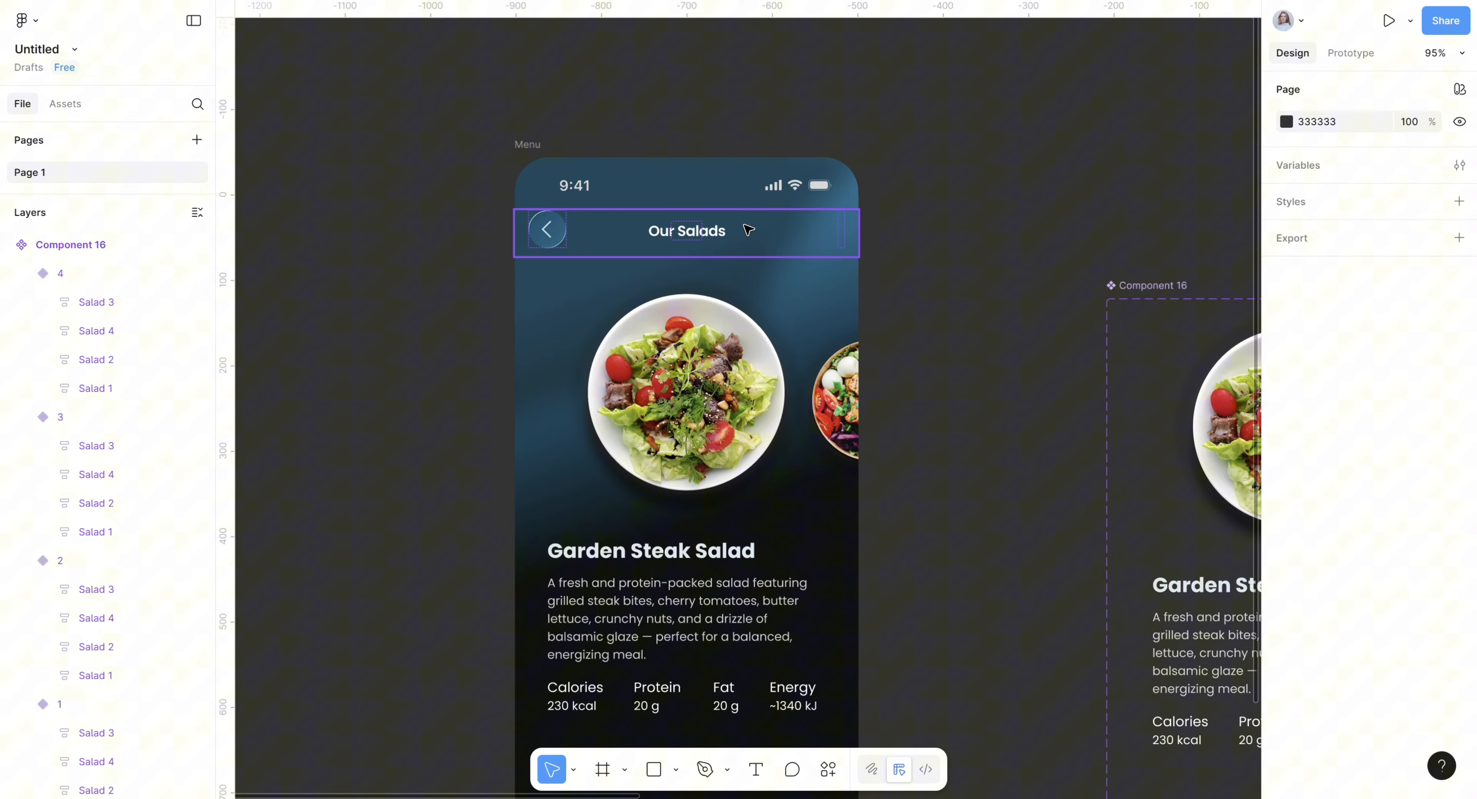
{"action": "left_click", "coordinate": [528, 145]}
{"action": "left_click", "coordinate": [1388, 21]}
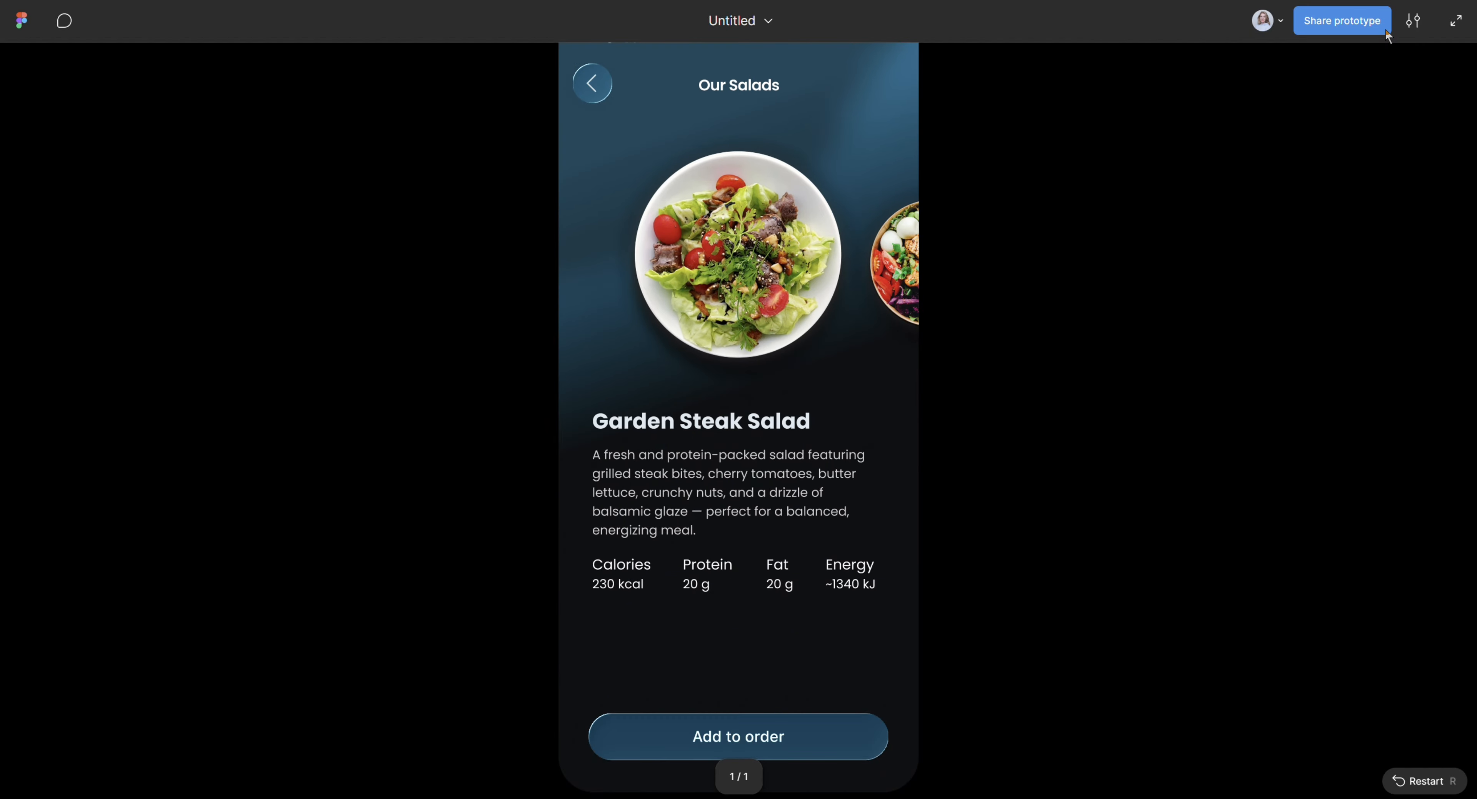